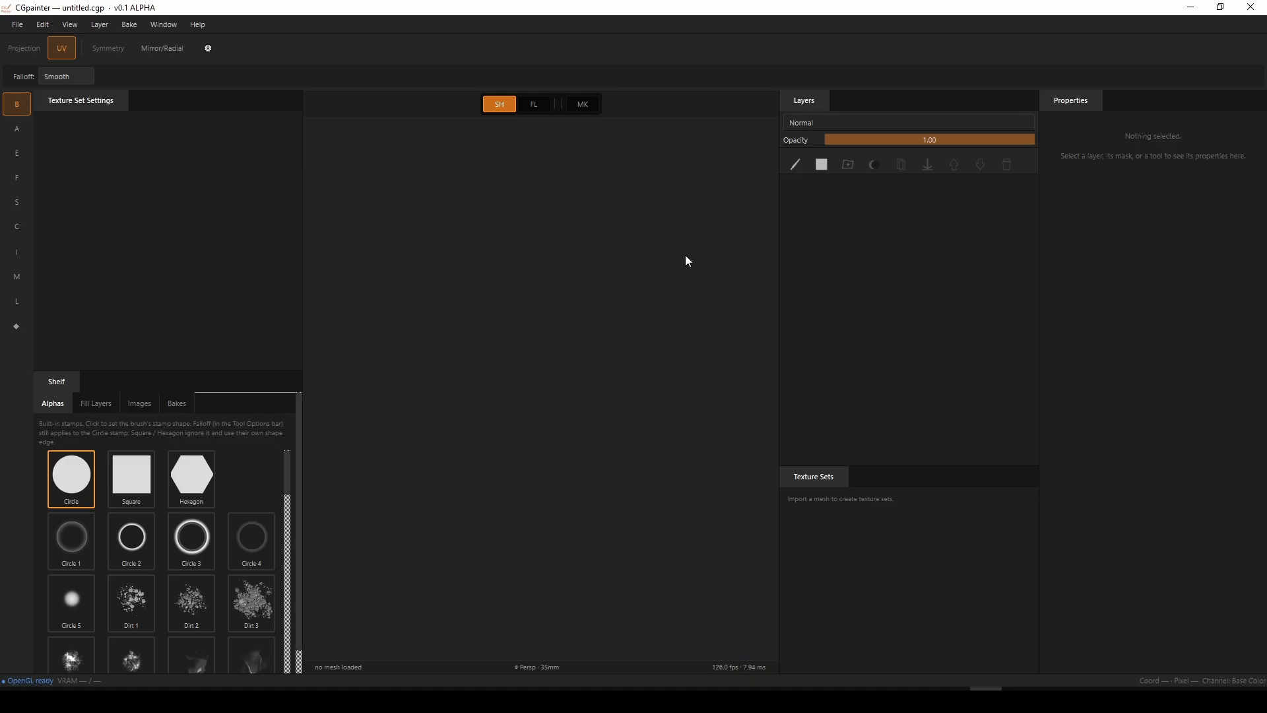
Widen the viewport slightly and create a new project with the tree01_low.fbx mesh at 2048 x 2048 using PBR Metallic Roughness
mouse_move(780, 264)
mouse_down()
mouse_move(806, 263)
mouse_move(789, 265)
mouse_up()
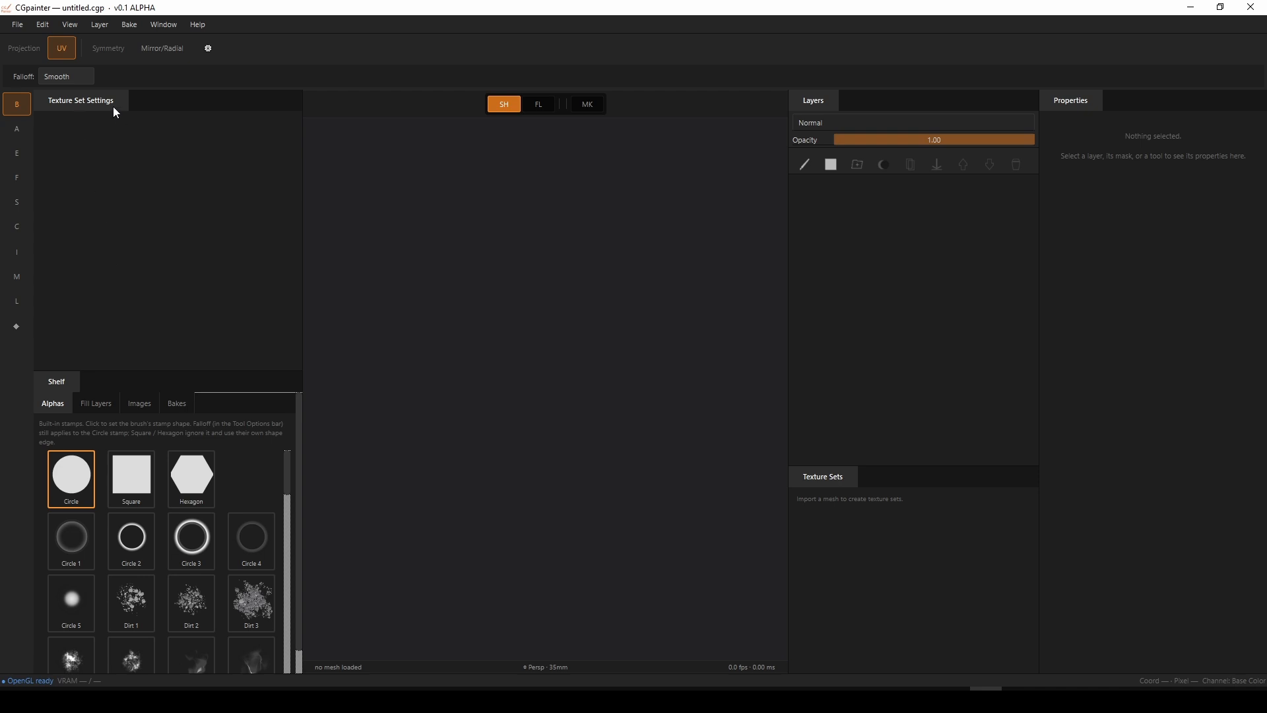
click(18, 24)
click(28, 41)
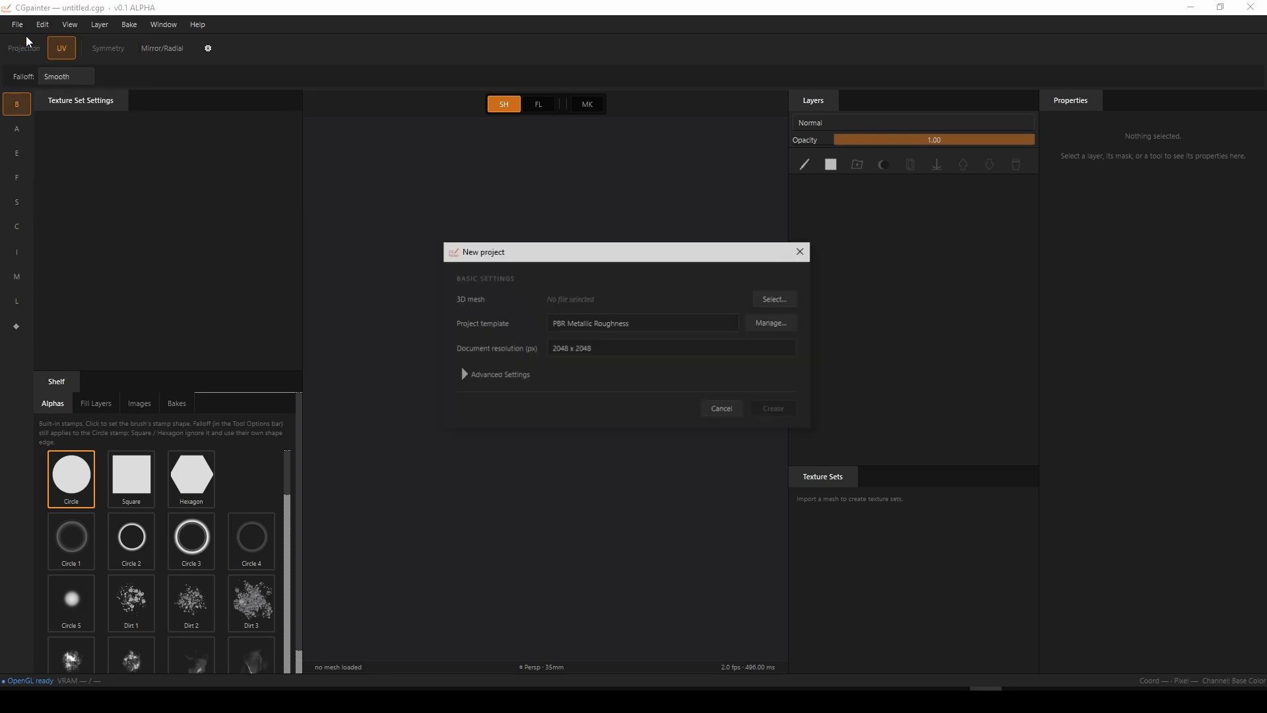
click(769, 299)
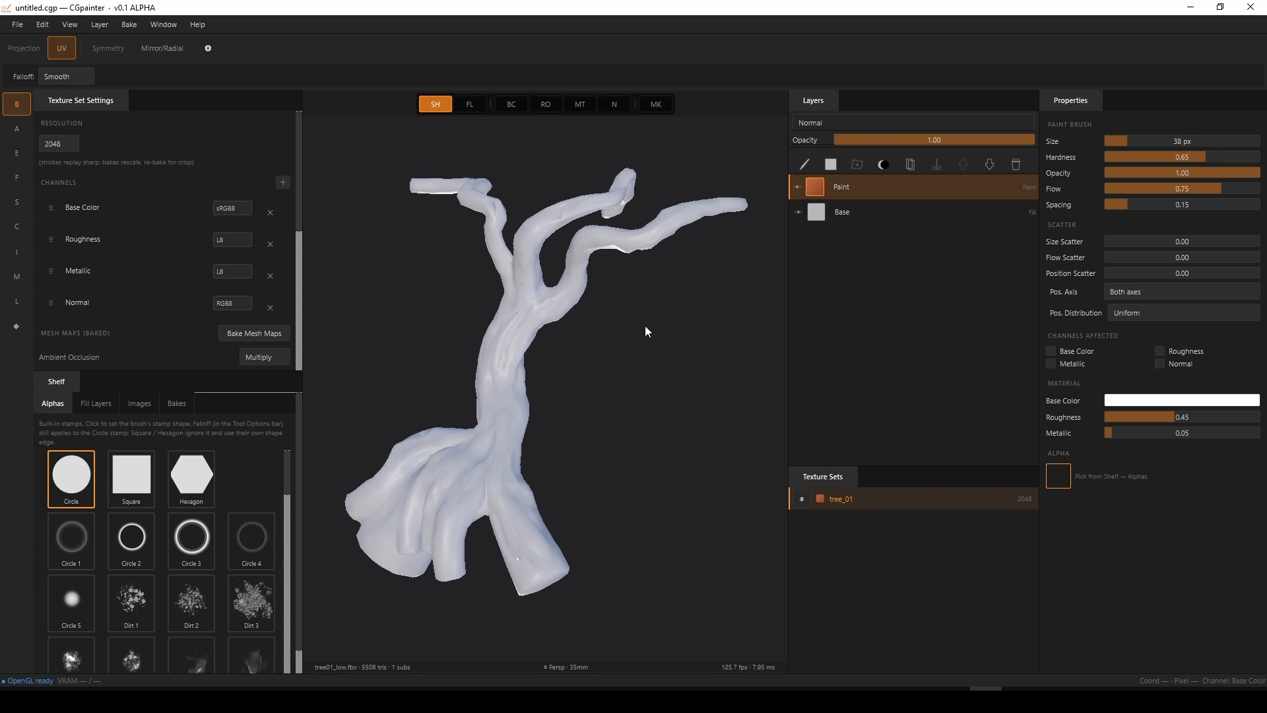
Brush a short white test stroke onto the middle of the tree trunk
alt+middle_drag(644, 326, 670, 315)
mouse_move(656, 329)
alt+mouse_down()
mouse_move(648, 344)
mouse_move(671, 331)
mouse_move(654, 345)
mouse_move(639, 325)
mouse_move(652, 330)
mouse_move(642, 336)
alt+mouse_up()
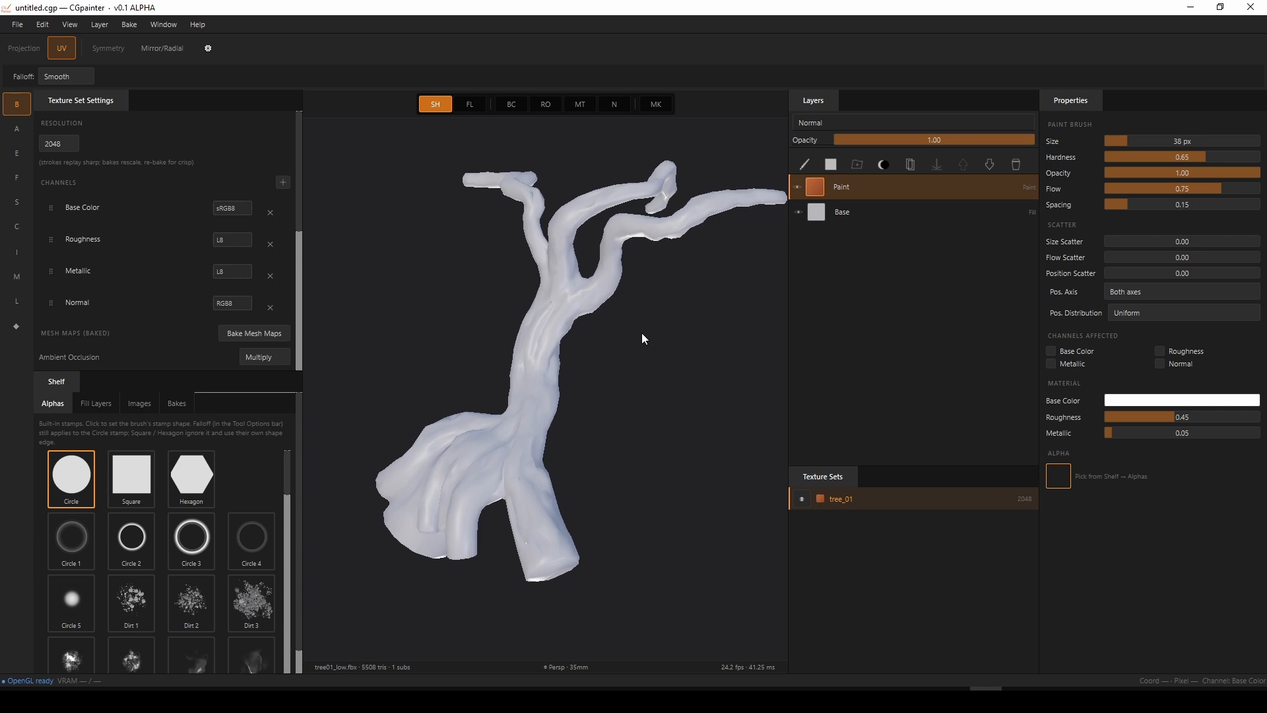
scroll(542, 349, up, 4)
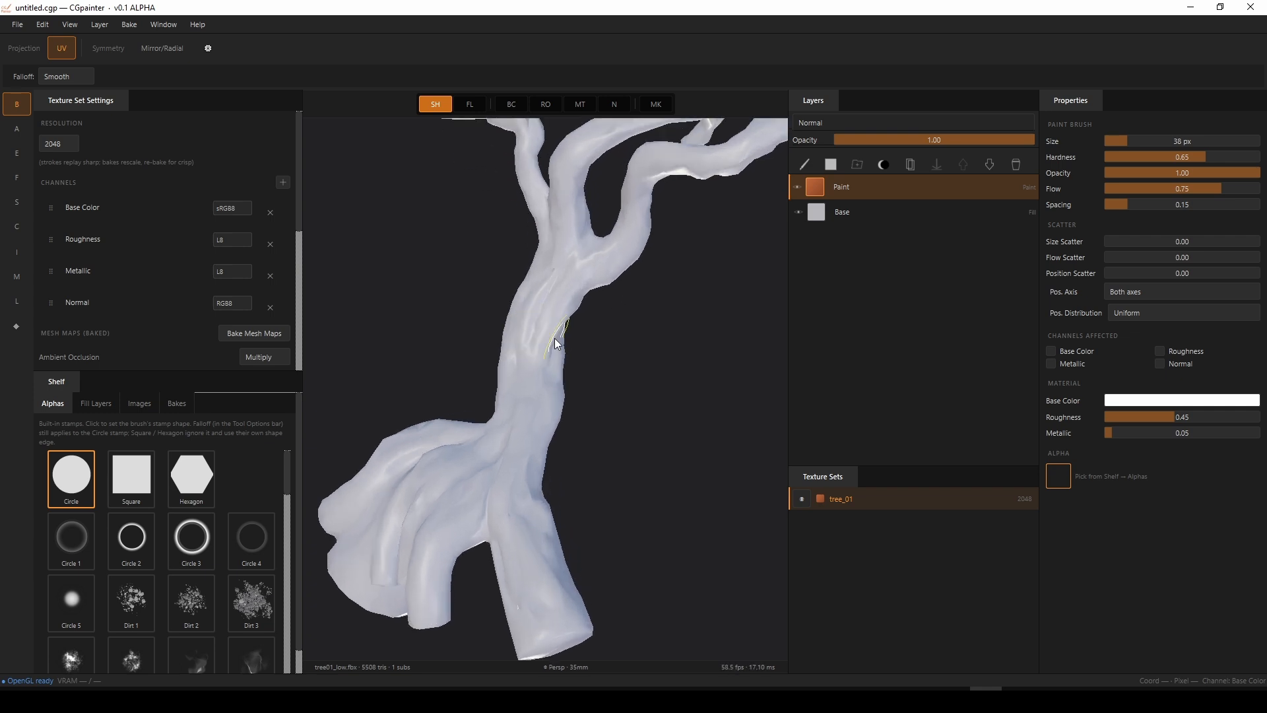
mouse_move(521, 364)
mouse_down()
mouse_move(545, 331)
mouse_move(512, 351)
mouse_up()
scroll(538, 349, up, 3)
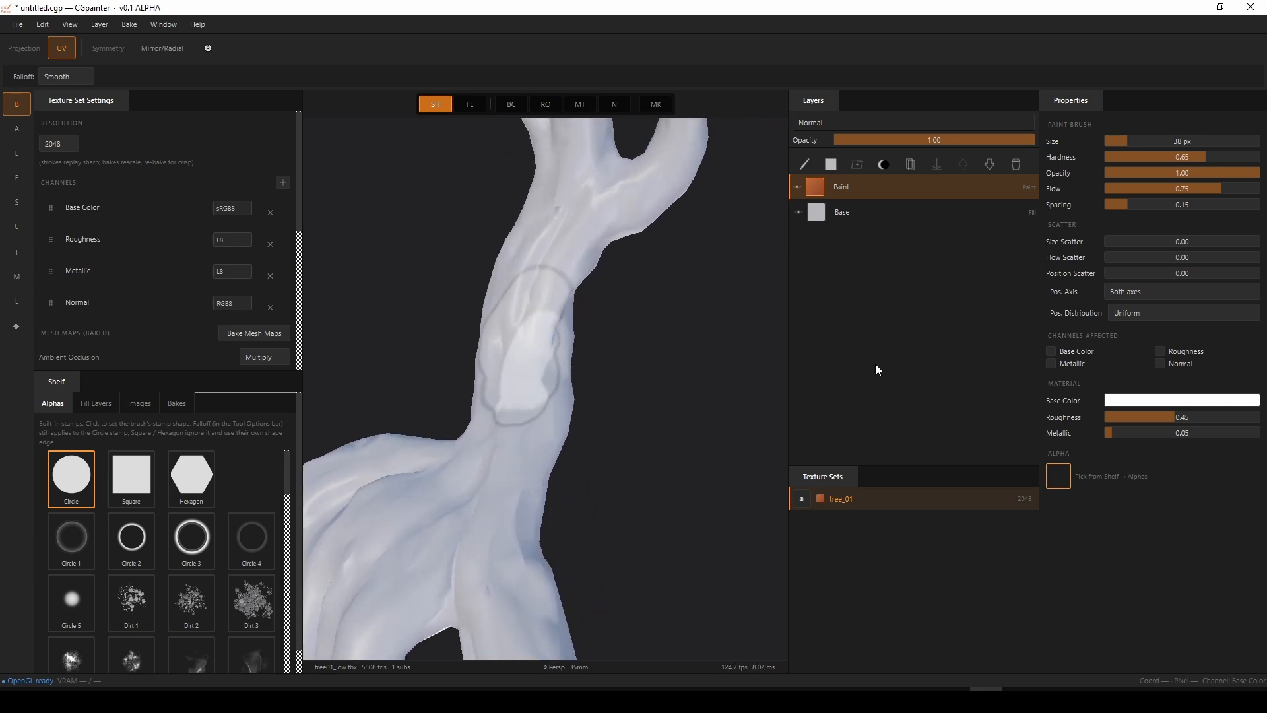
Set the brush's base color to pure red and paint over the middle of the trunk
click(1141, 400)
drag(747, 301, 767, 223)
click(734, 461)
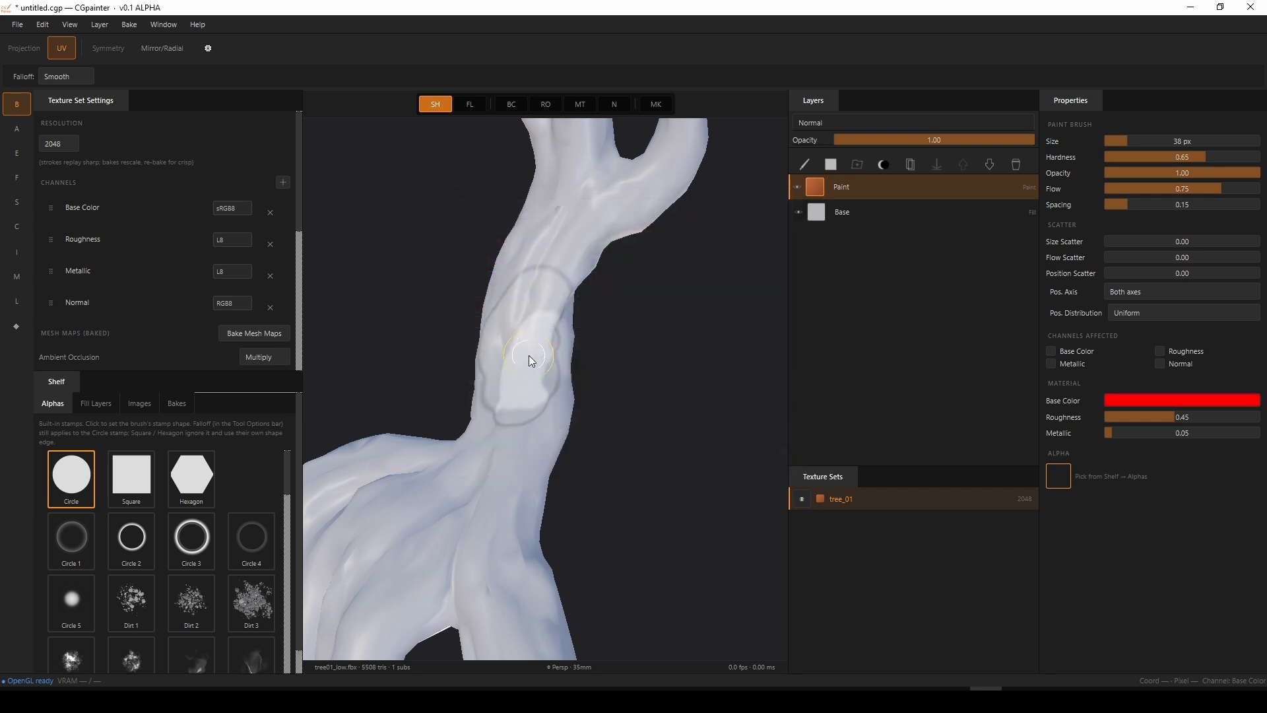
mouse_move(529, 355)
mouse_down()
mouse_move(483, 446)
mouse_move(503, 444)
mouse_move(536, 276)
mouse_up()
middle_drag(538, 214, 530, 290)
mouse_move(542, 292)
mouse_down()
mouse_move(493, 406)
mouse_move(527, 310)
mouse_move(552, 315)
mouse_up()
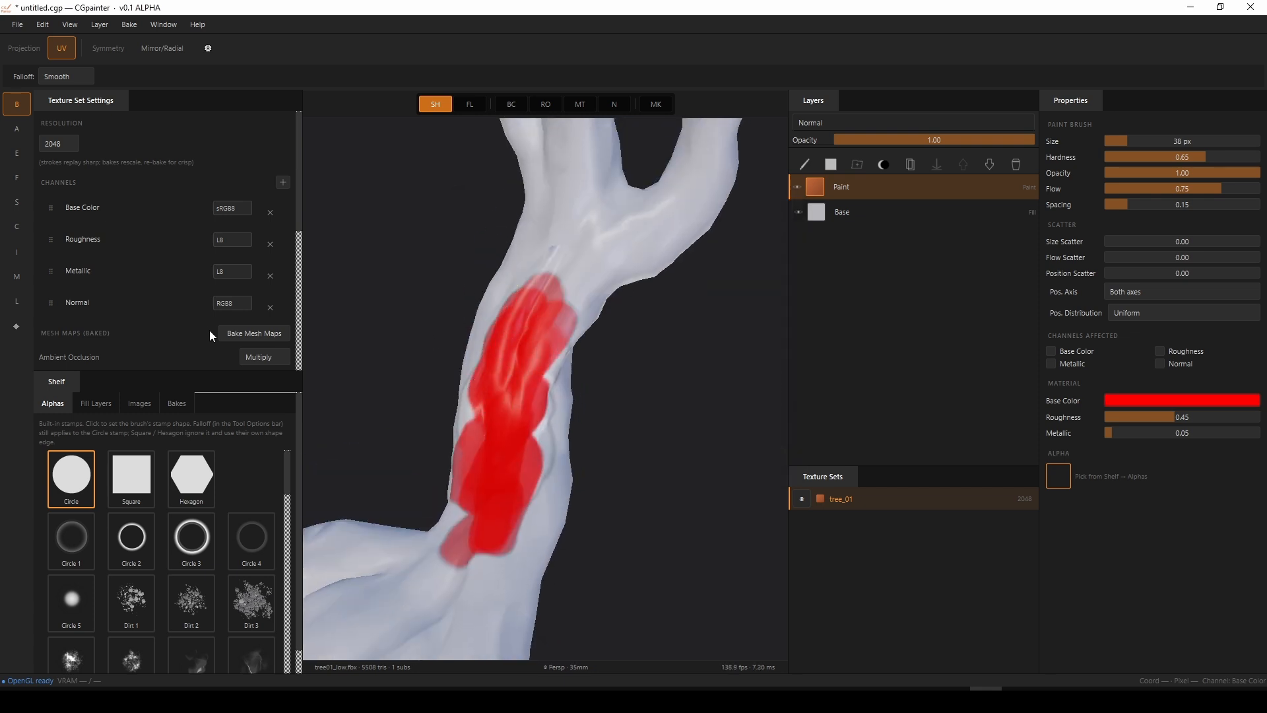
Set the texture set resolution to 1024 and brush more red over the painted trunk area
click(59, 144)
click(56, 181)
mouse_move(487, 399)
mouse_down()
mouse_move(557, 302)
mouse_move(463, 518)
mouse_up()
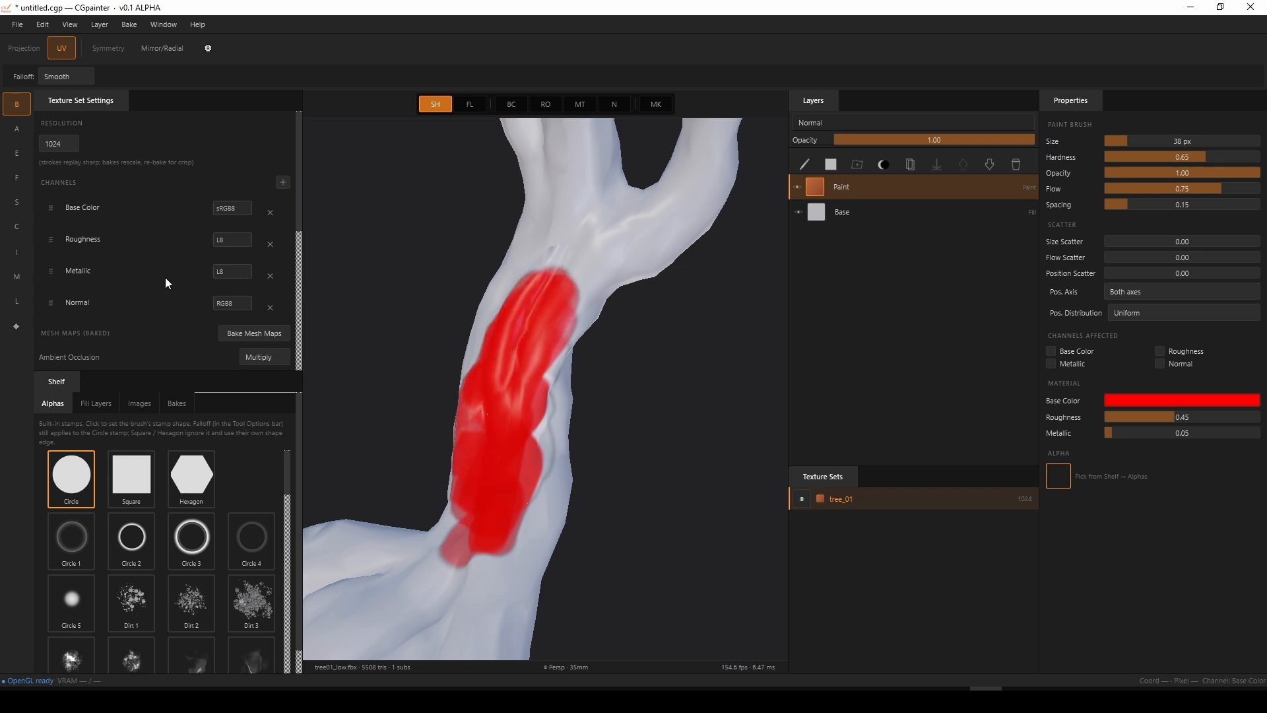
Extend the red paint with another stroke along the lower edge of the painted trunk patch
click(59, 143)
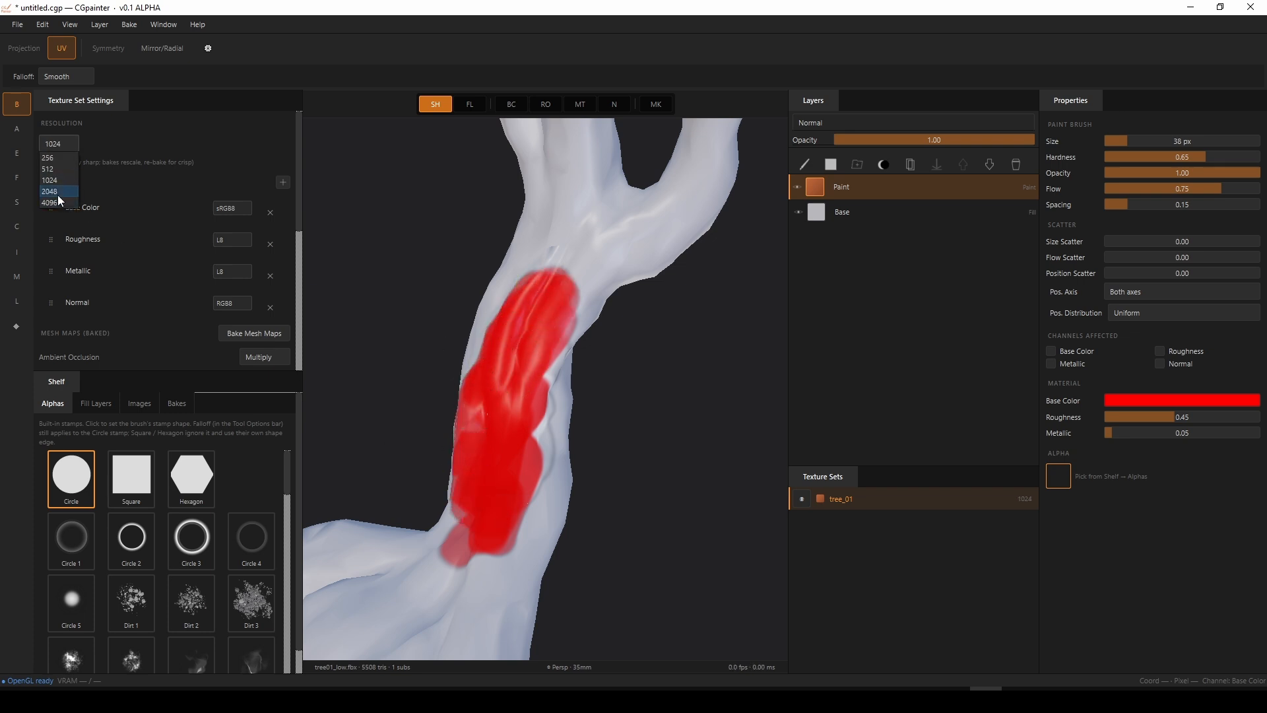
click(615, 326)
alt+drag(615, 326, 623, 335)
scroll(570, 374, up, 3)
alt+middle_drag(570, 373, 567, 291)
mouse_move(514, 349)
mouse_down()
mouse_move(511, 301)
mouse_move(493, 409)
mouse_up()
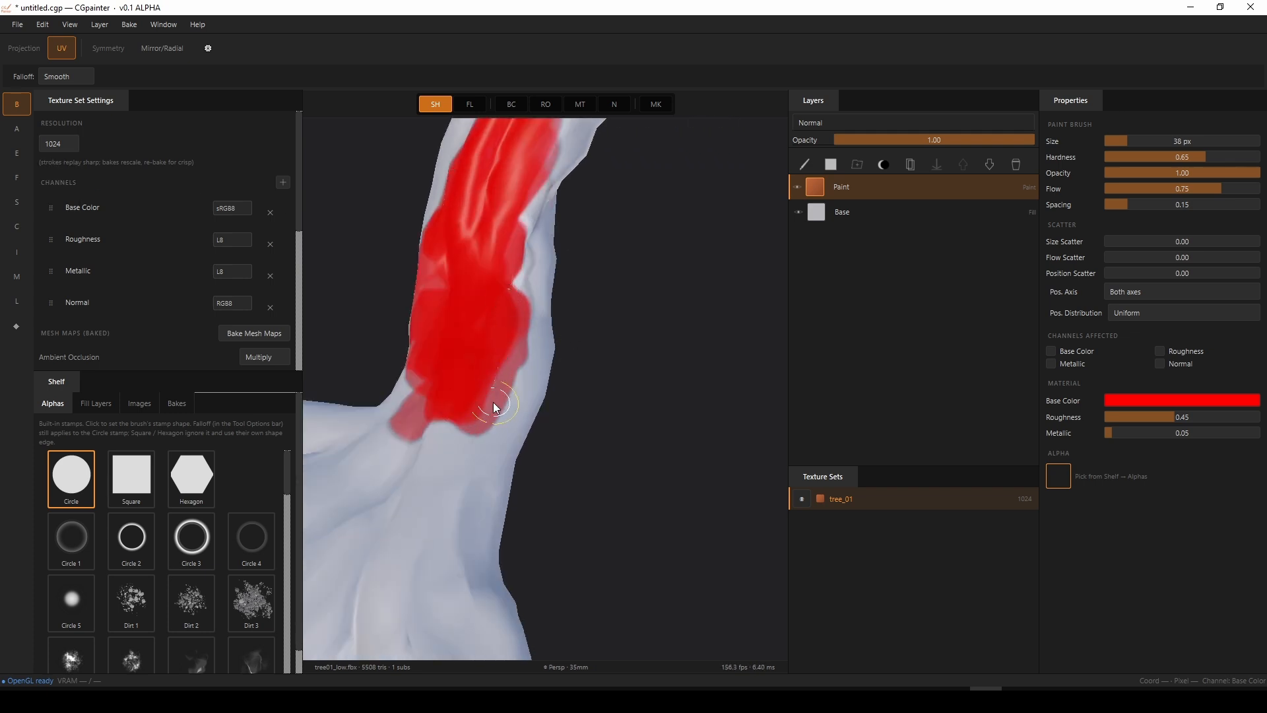
Set the brush size to 50 px with hardness 1.00 and paint a hard-edged red patch below the existing paint
ctrl+right_drag(464, 485, 465, 517)
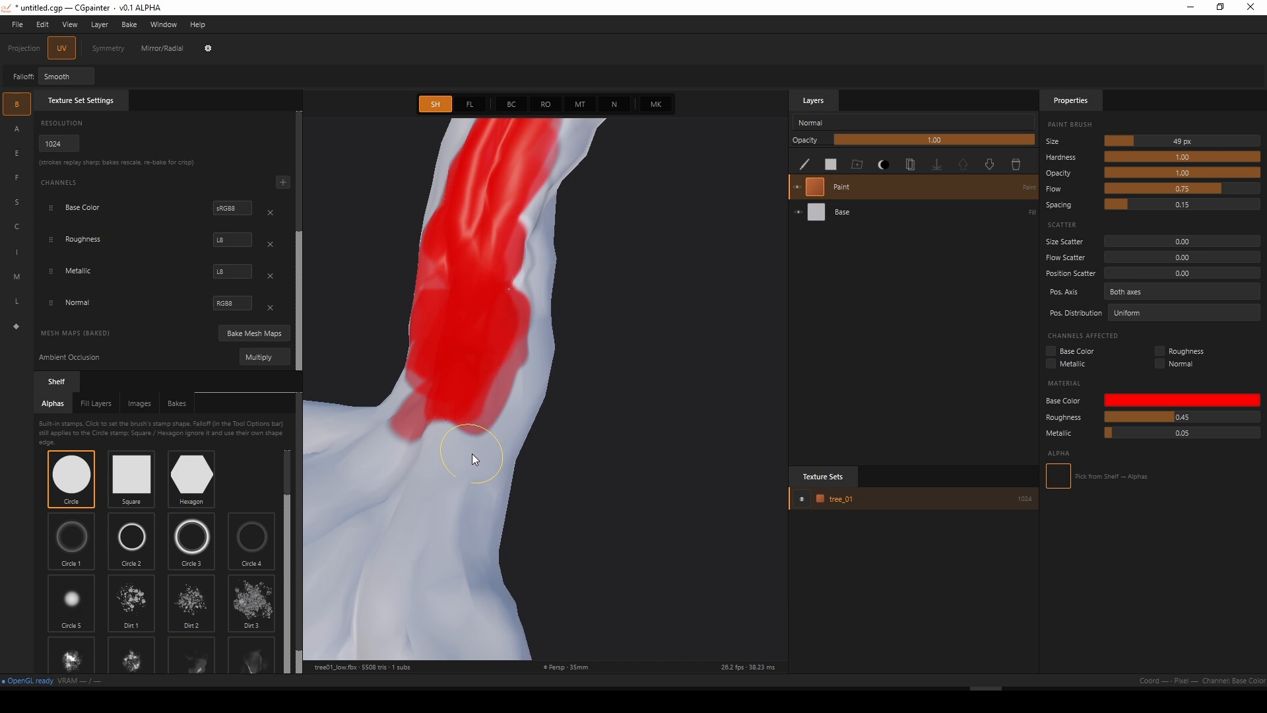
mouse_move(473, 454)
ctrl+right_down()
mouse_move(508, 455)
mouse_move(477, 387)
mouse_move(525, 456)
mouse_move(472, 404)
ctrl+right_up()
drag(466, 472, 461, 431)
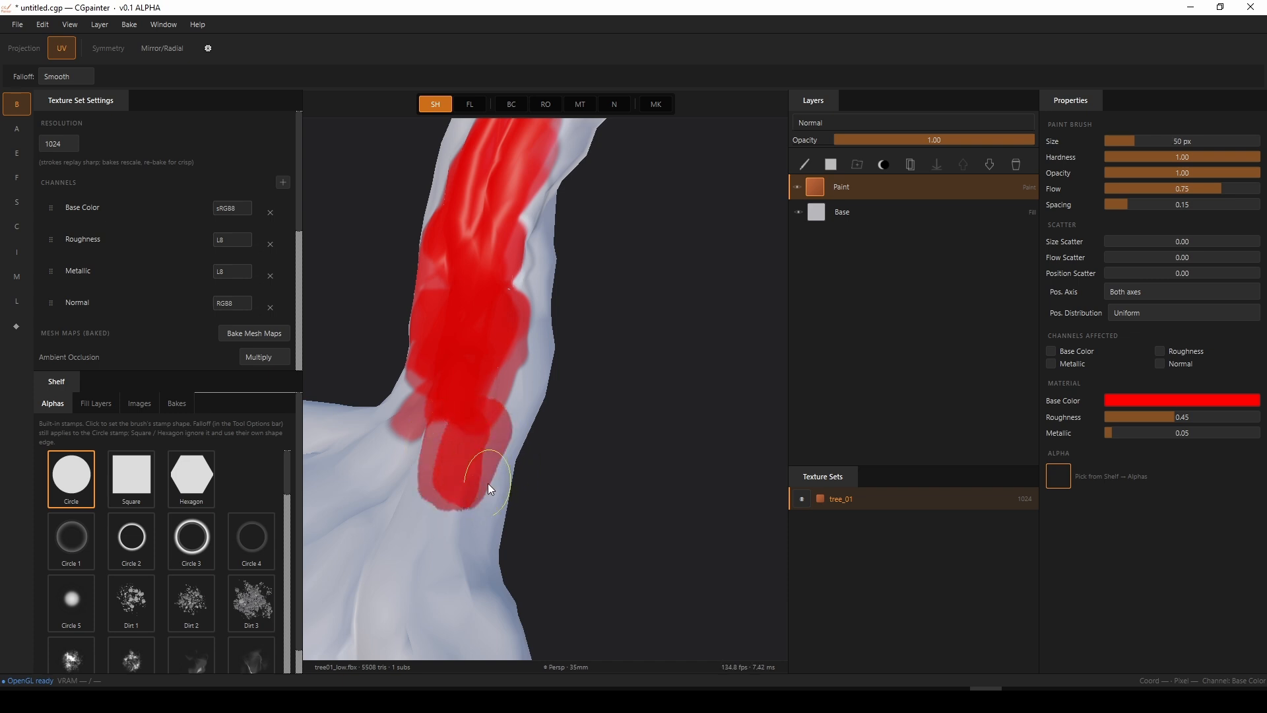
scroll(490, 484, up, 3)
alt+middle_drag(518, 482, 544, 437)
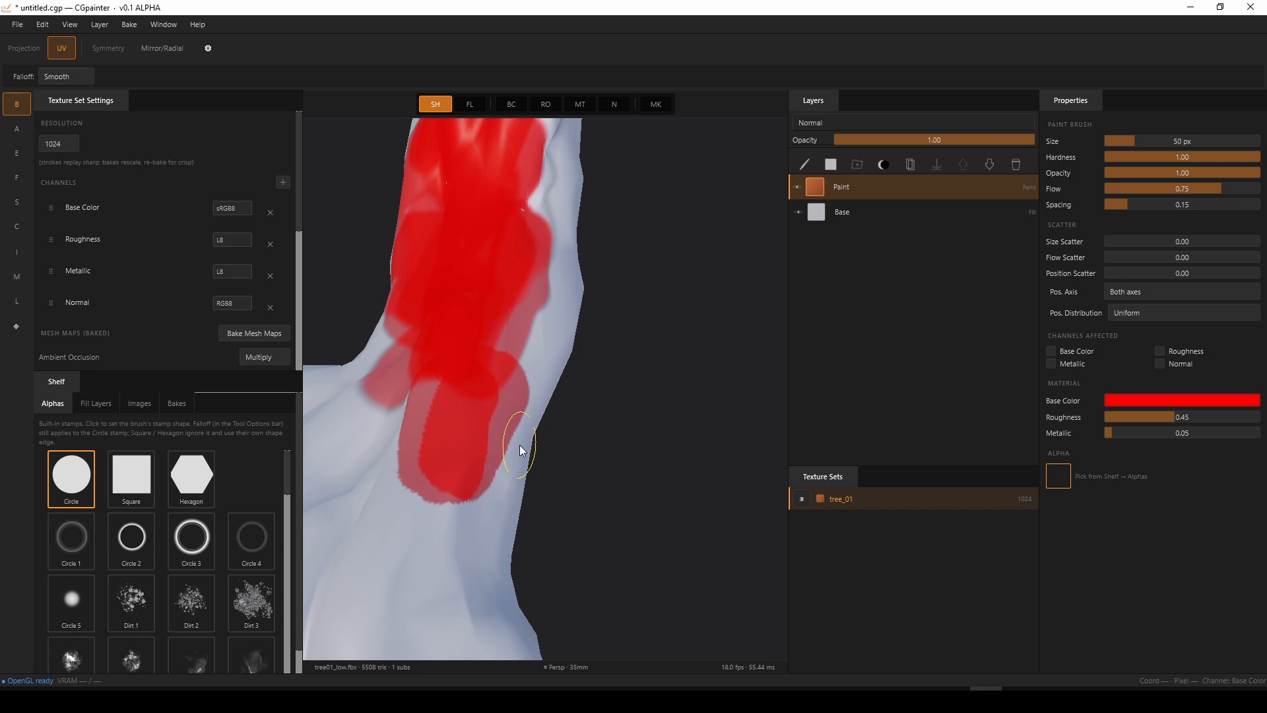
mouse_move(517, 442)
alt+middle_down()
mouse_move(555, 417)
mouse_move(544, 422)
alt+middle_up()
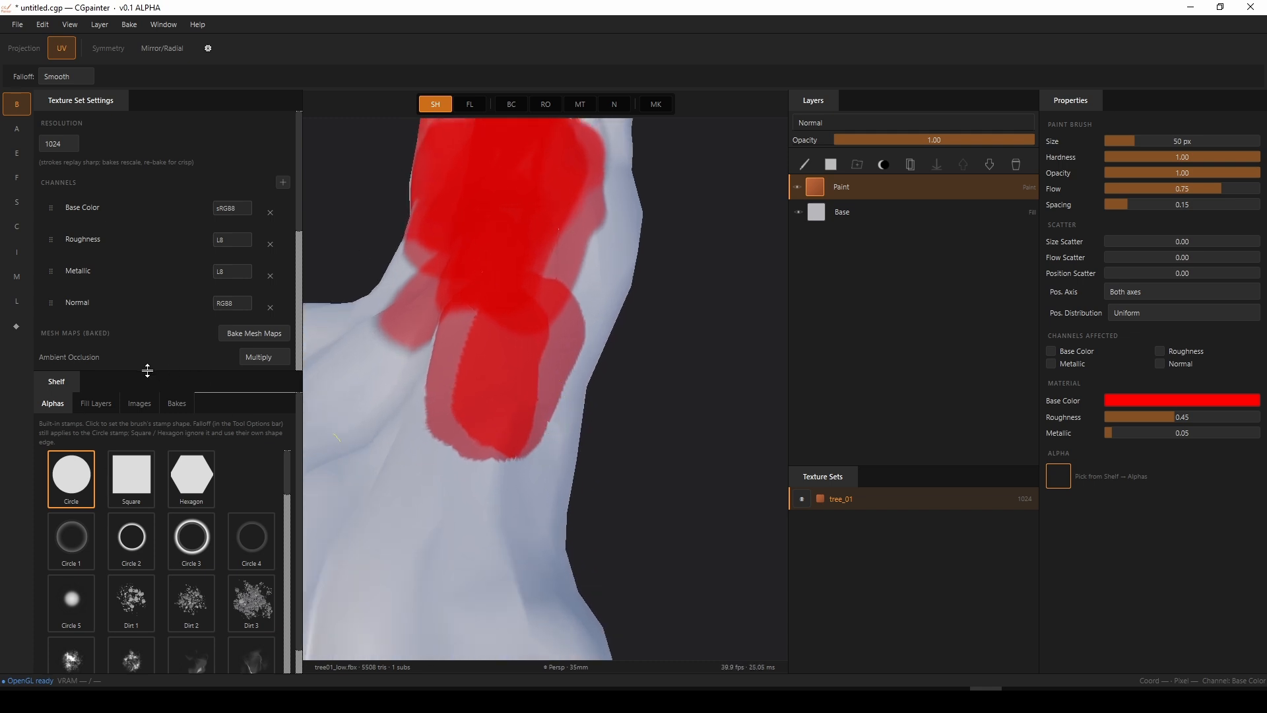
Enlarge the Texture Set Settings area and set the smoothing intensity to 63%
drag(147, 370, 145, 458)
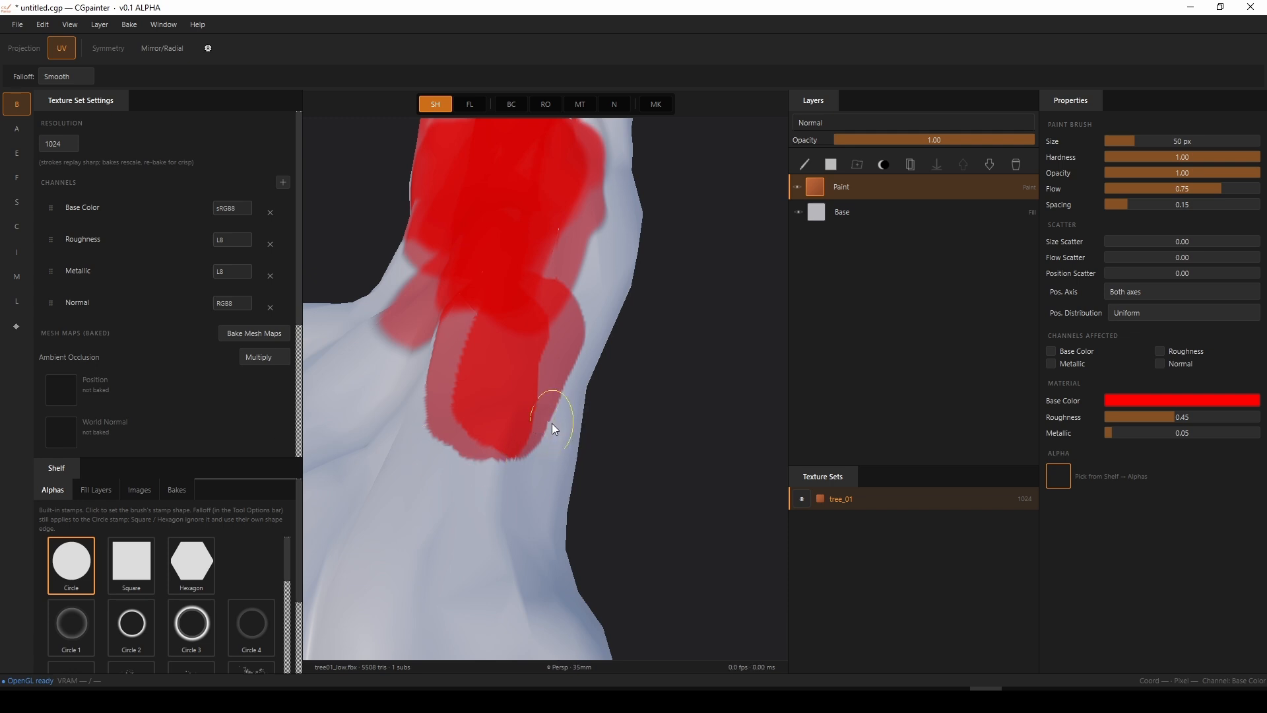
shift+scroll(552, 423, up, 2)
shift+scroll(552, 422, down, 1)
shift+scroll(552, 426, up, 1)
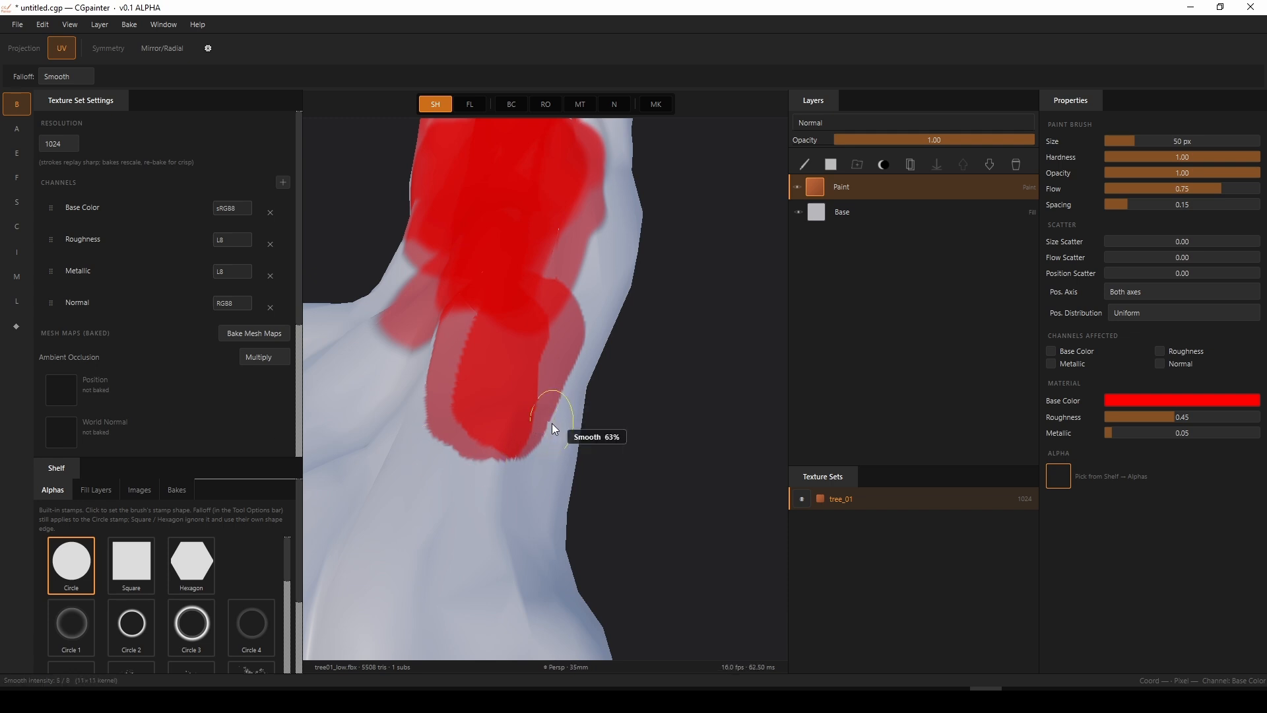
Smooth the edges of the red paint all around the patch on the trunk
mouse_move(539, 432)
mouse_down()
mouse_move(569, 315)
mouse_move(492, 452)
mouse_move(475, 325)
mouse_up()
shift+drag(516, 452, 453, 335)
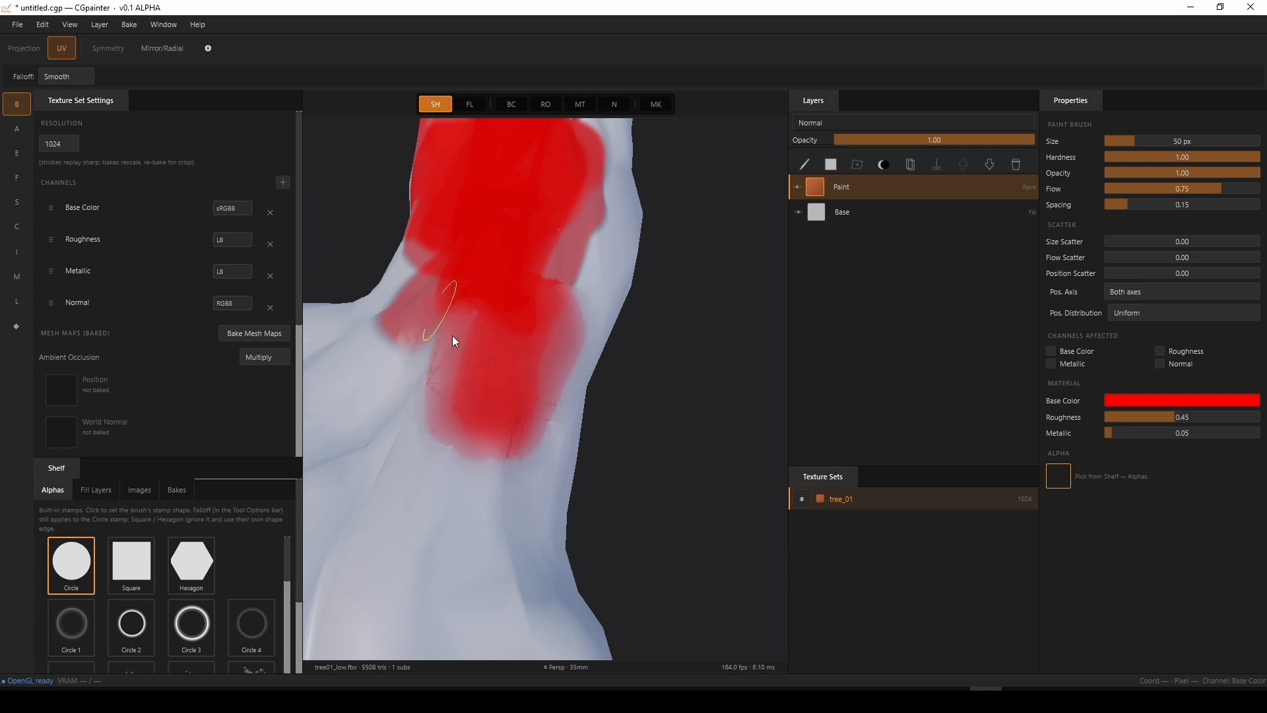
middle_drag(622, 368, 616, 441)
shift+drag(563, 403, 570, 334)
shift+drag(423, 411, 361, 426)
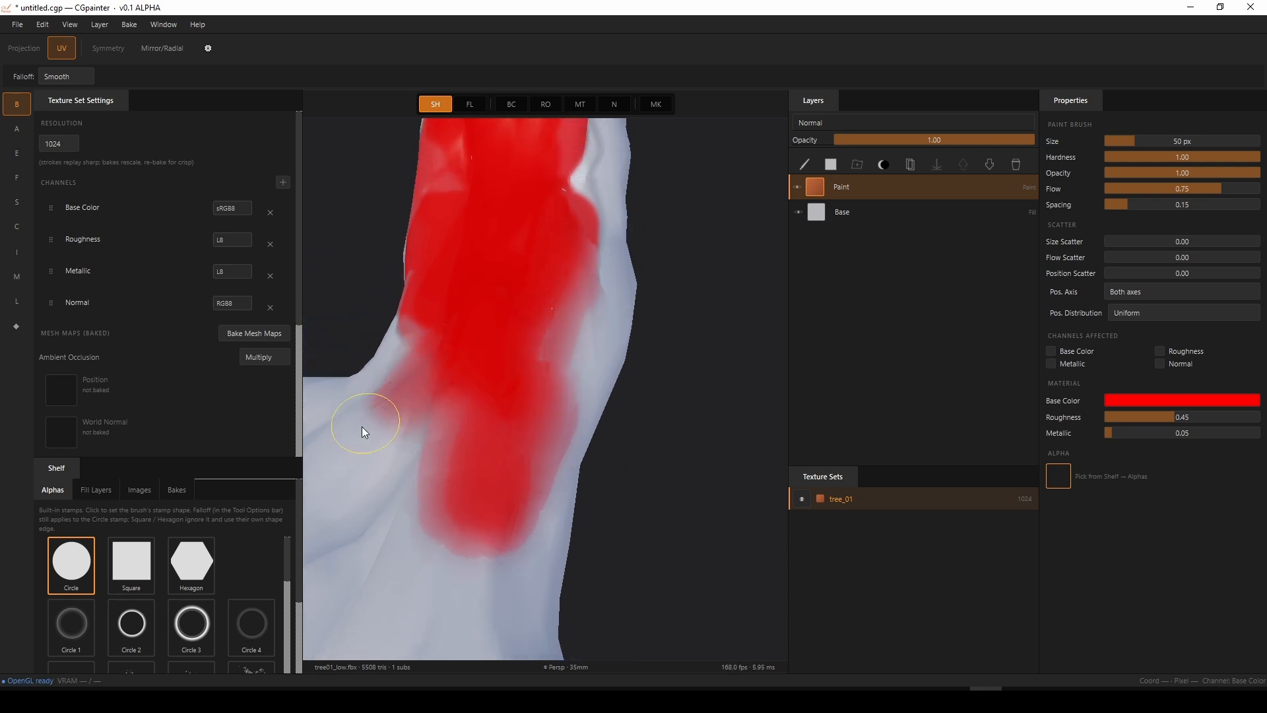
middle_drag(576, 172, 536, 287)
shift+drag(538, 280, 555, 186)
middle_drag(602, 419, 628, 359)
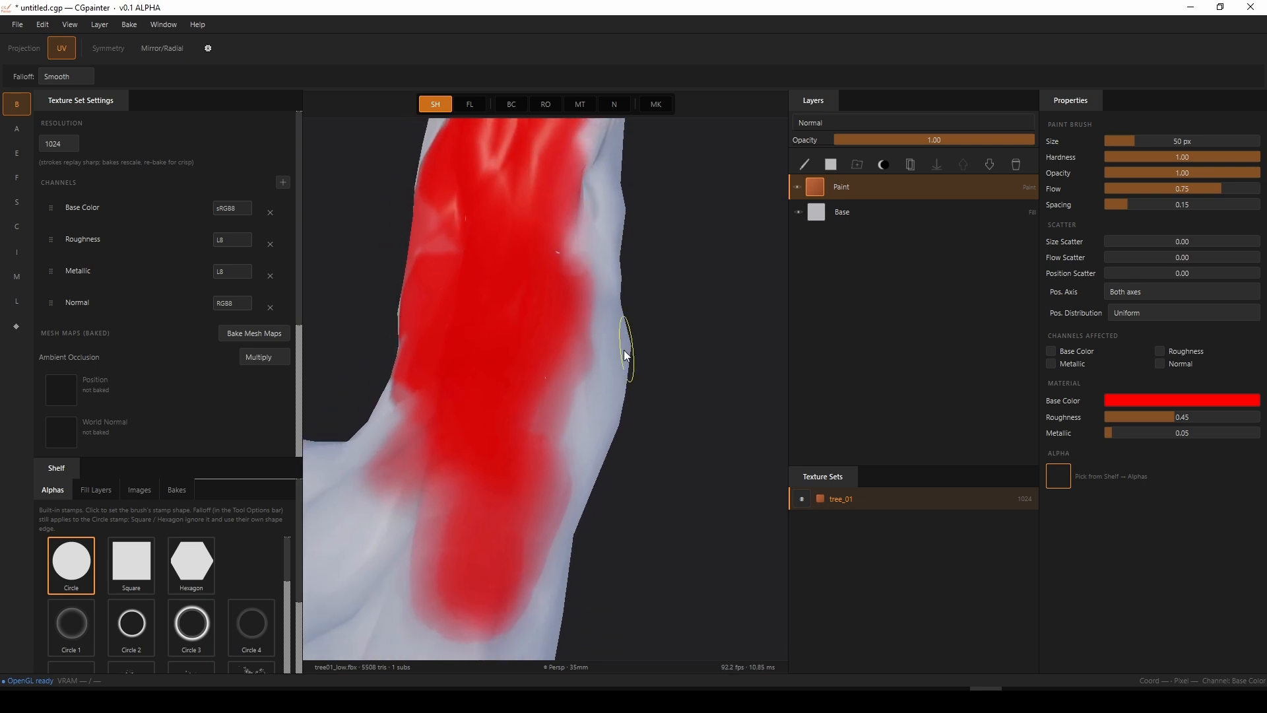
scroll(623, 364, down, 3)
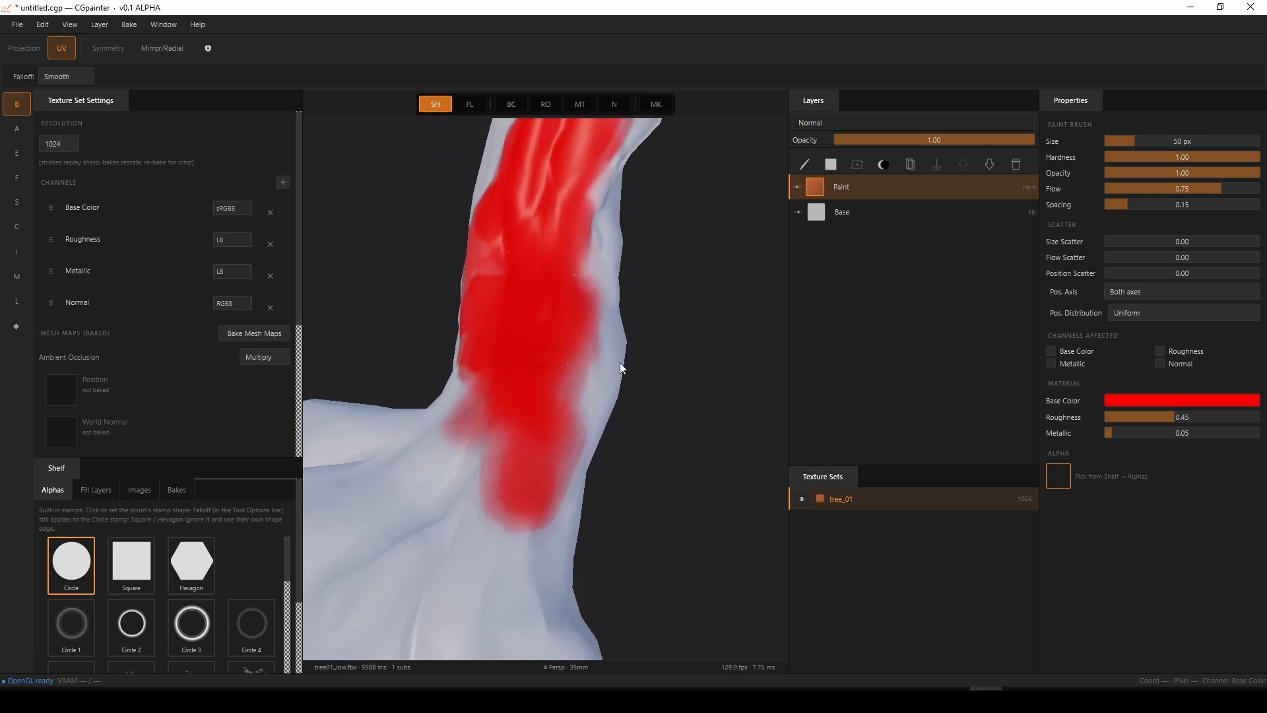
Replace the painted layer with a fresh paint layer and brush a red patch at the base of the trunk
click(1015, 165)
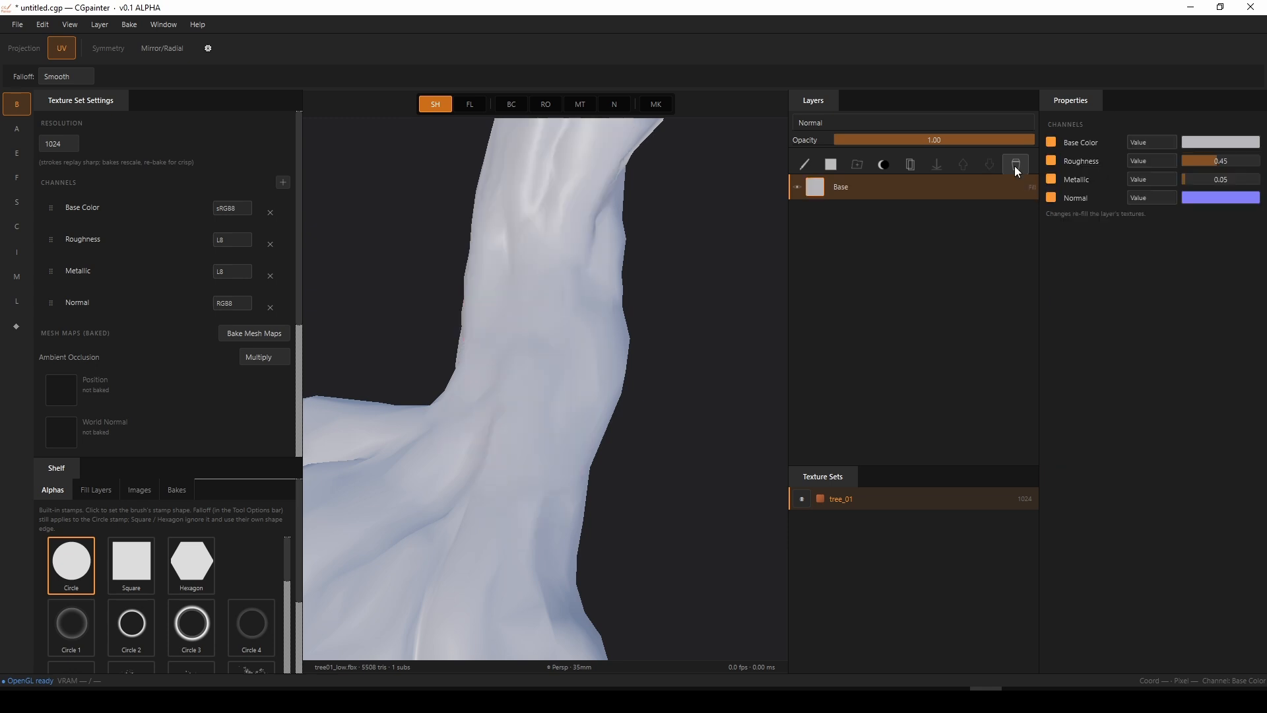
scroll(613, 342, up, 2)
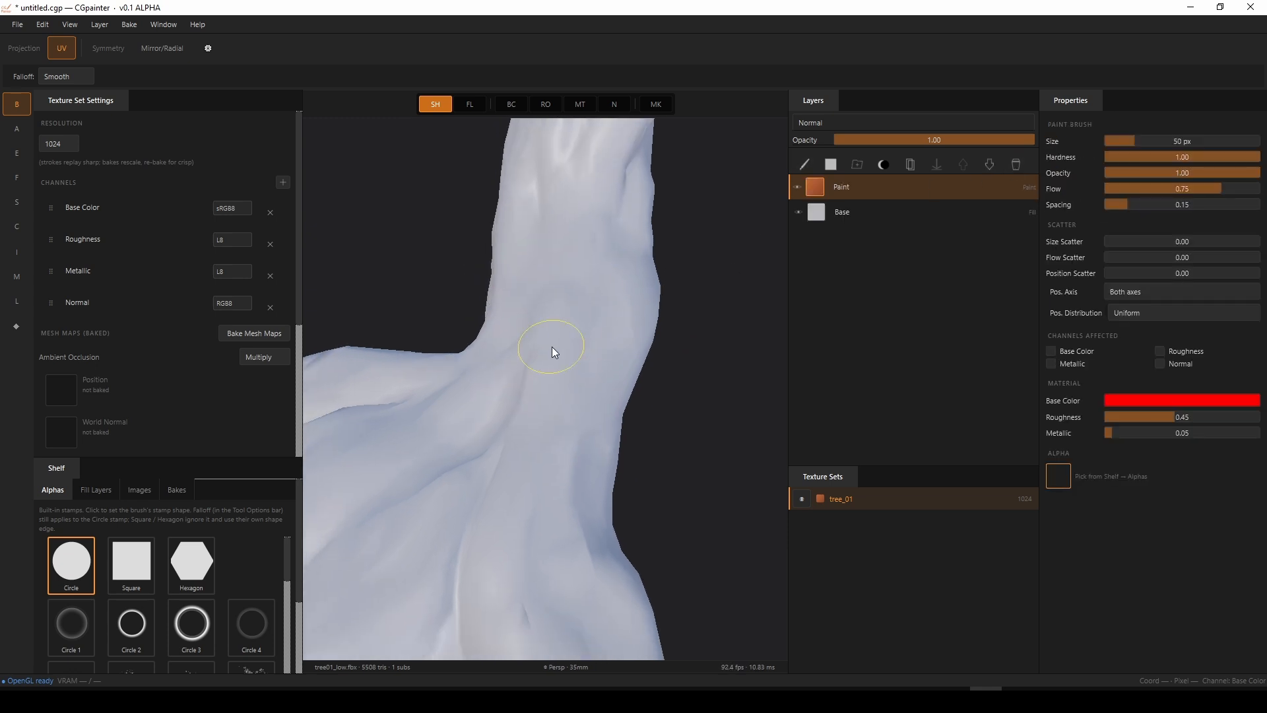
mouse_move(551, 350)
mouse_down()
mouse_move(489, 454)
mouse_move(507, 359)
mouse_move(479, 483)
mouse_move(537, 322)
mouse_move(541, 461)
mouse_move(508, 430)
mouse_move(575, 410)
mouse_up()
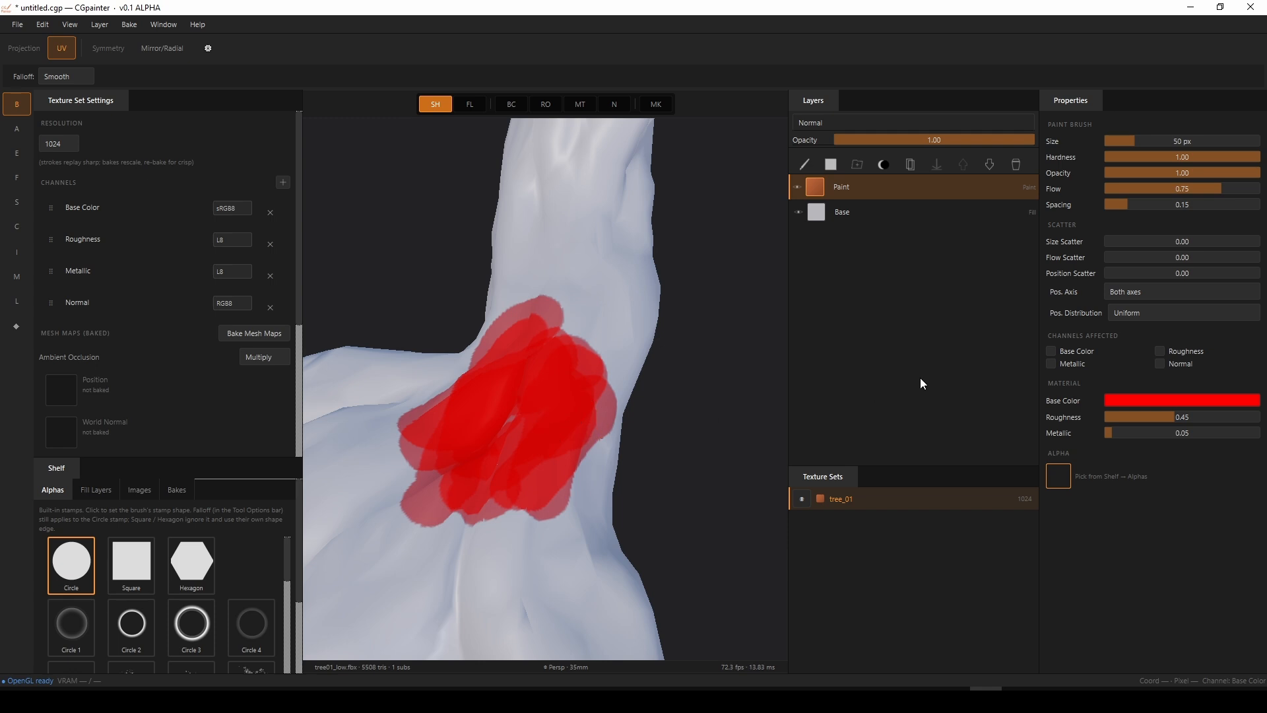
Change the brush's base color to bright green and paint a band across the upper edge of the red patch
click(1126, 398)
click(711, 321)
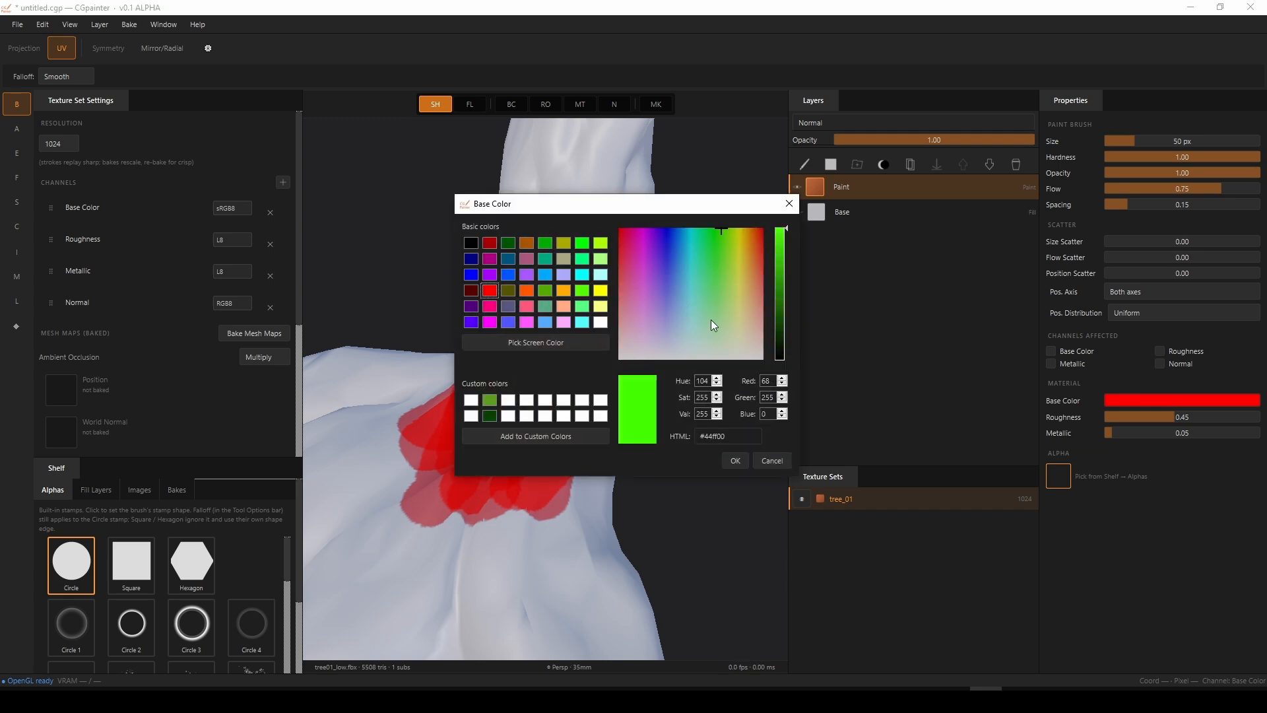
click(733, 460)
click(555, 314)
drag(556, 314, 594, 408)
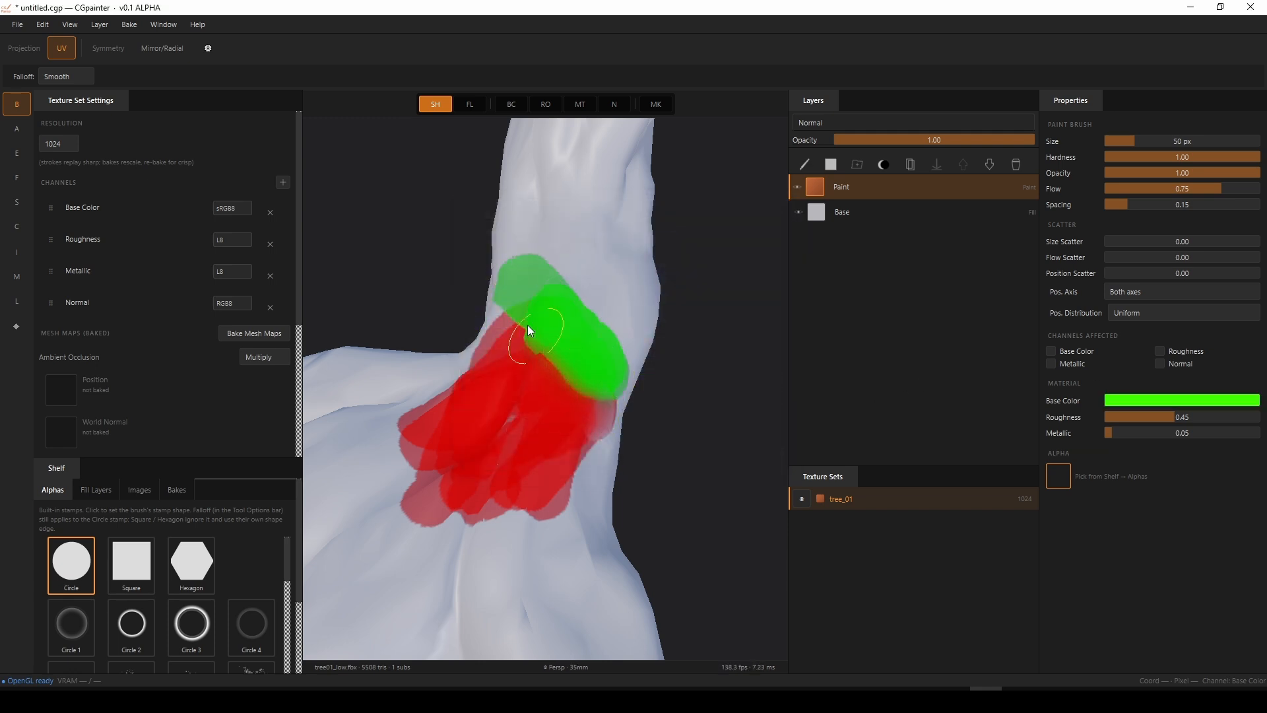
Smooth the green and red paint so the two colors blend together and their outer edges soften
shift+drag(528, 325, 572, 387)
mouse_move(534, 334)
shift+mouse_down()
mouse_move(600, 433)
mouse_move(449, 503)
mouse_move(407, 464)
mouse_move(429, 503)
mouse_move(559, 520)
mouse_move(591, 307)
mouse_move(589, 346)
mouse_move(508, 334)
shift+mouse_up()
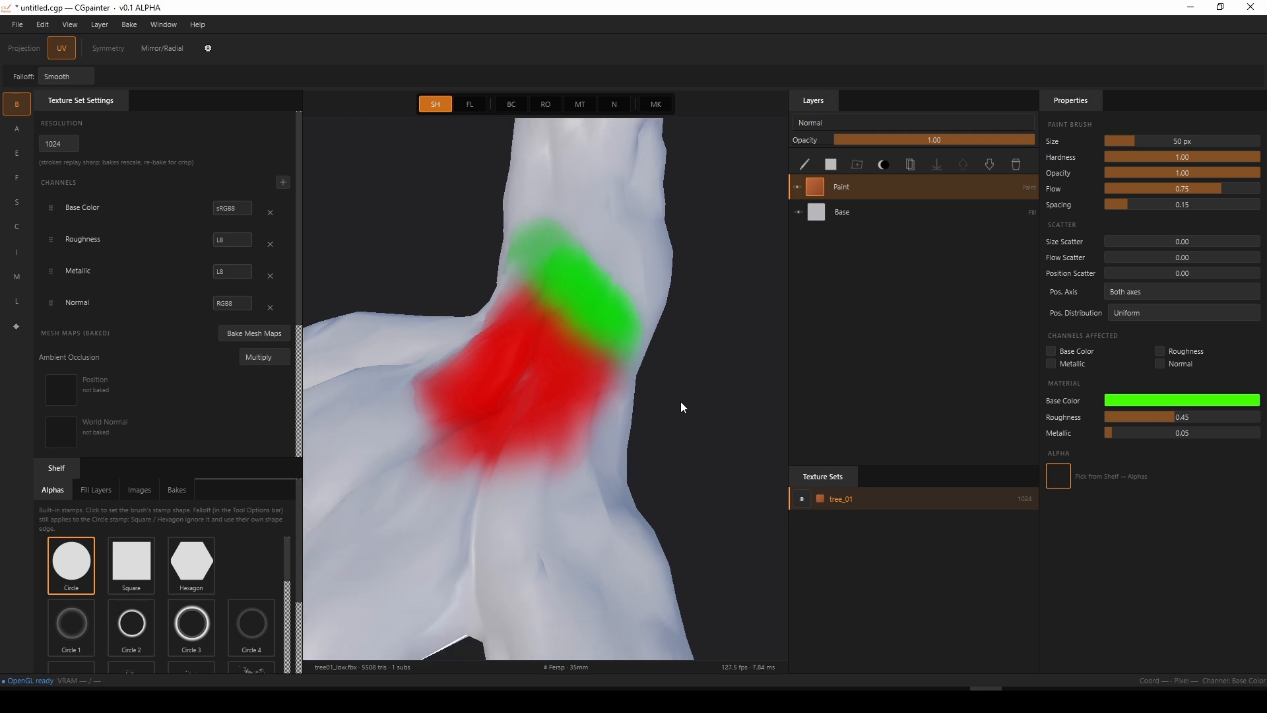
Add another paint layer, brush two blue patches next to the green and red areas, and smooth them
click(801, 166)
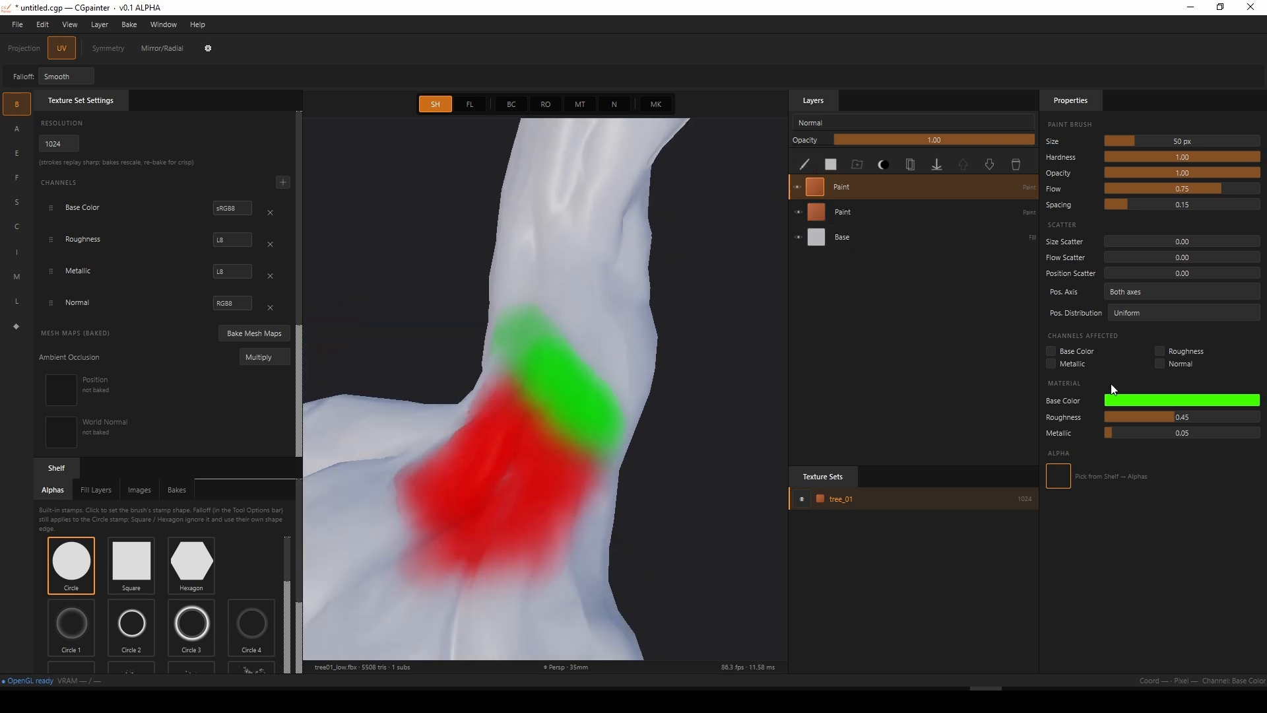
click(1125, 398)
mouse_move(673, 243)
mouse_down()
mouse_move(647, 216)
mouse_move(667, 224)
mouse_up()
key(Return)
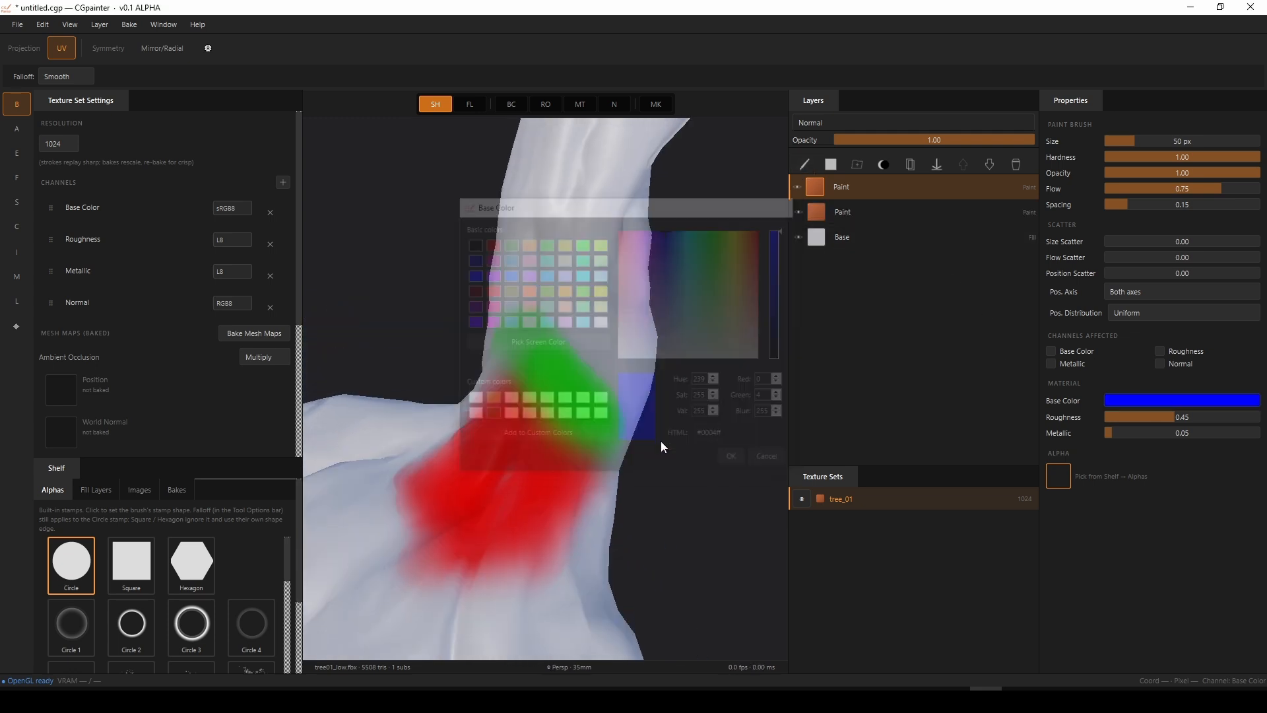
mouse_move(607, 317)
mouse_down()
mouse_move(556, 311)
mouse_move(596, 400)
mouse_move(605, 358)
mouse_move(623, 379)
mouse_up()
middle_drag(623, 379, 669, 342)
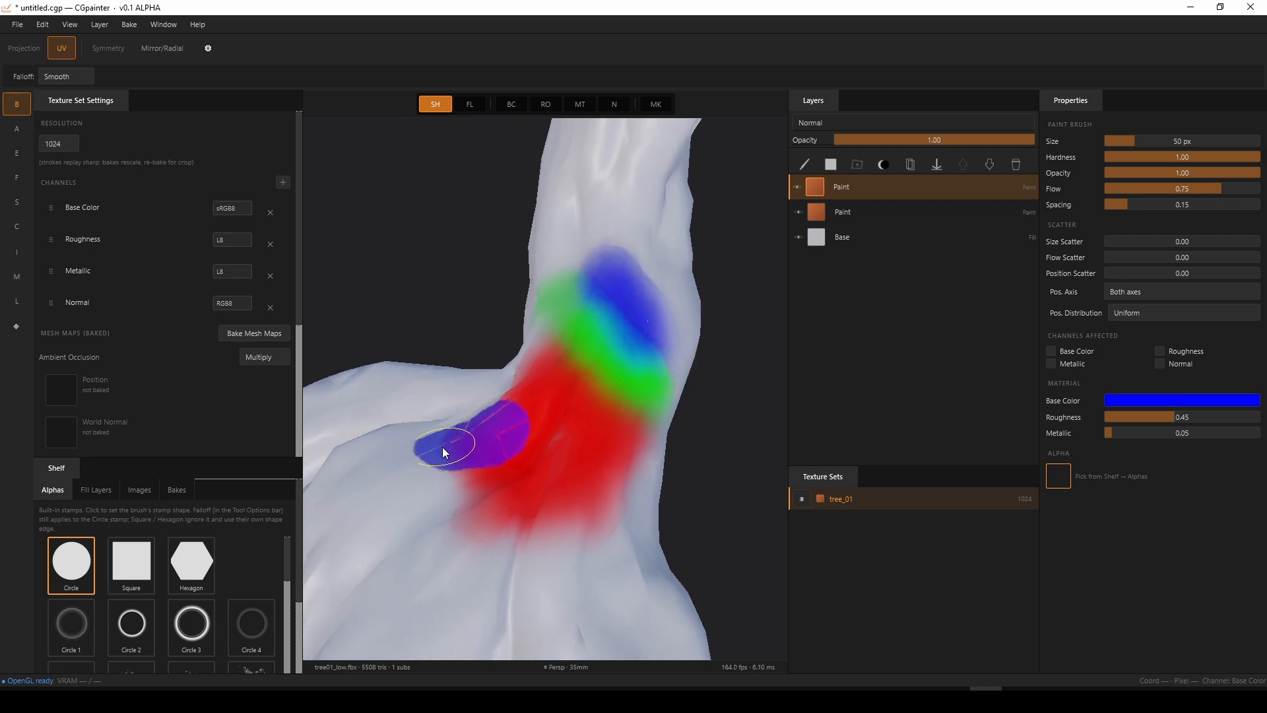
mouse_move(442, 447)
mouse_down()
mouse_move(492, 442)
mouse_move(442, 461)
mouse_move(440, 449)
mouse_up()
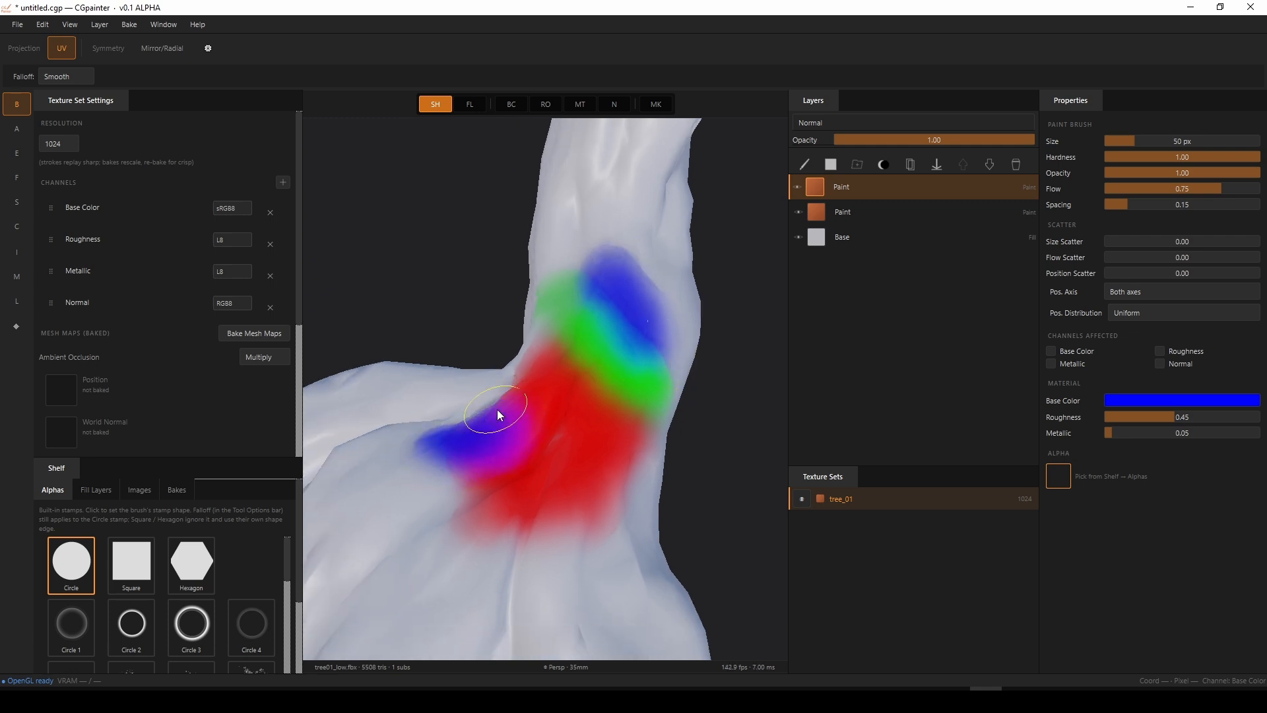
Add five empty paint layers above the blue paint layer
middle_drag(664, 450, 665, 416)
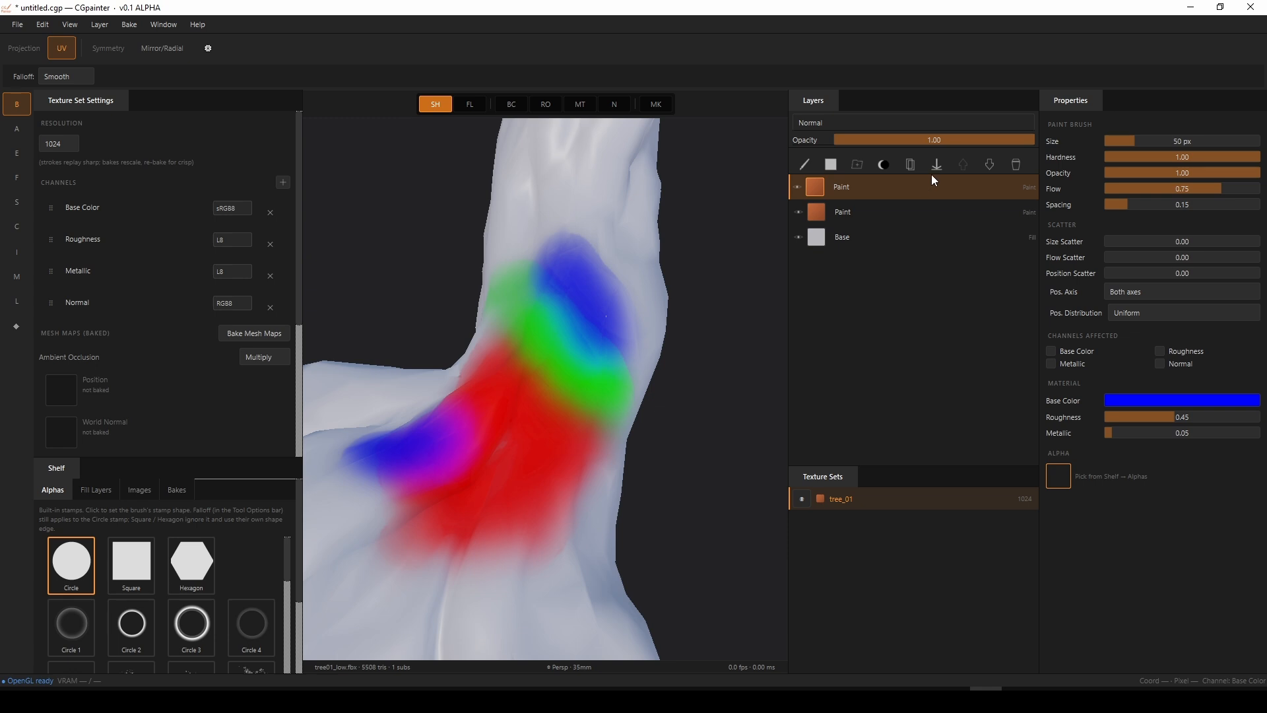
click(804, 165)
click(803, 165)
click(803, 165)
click(803, 165)
click(804, 165)
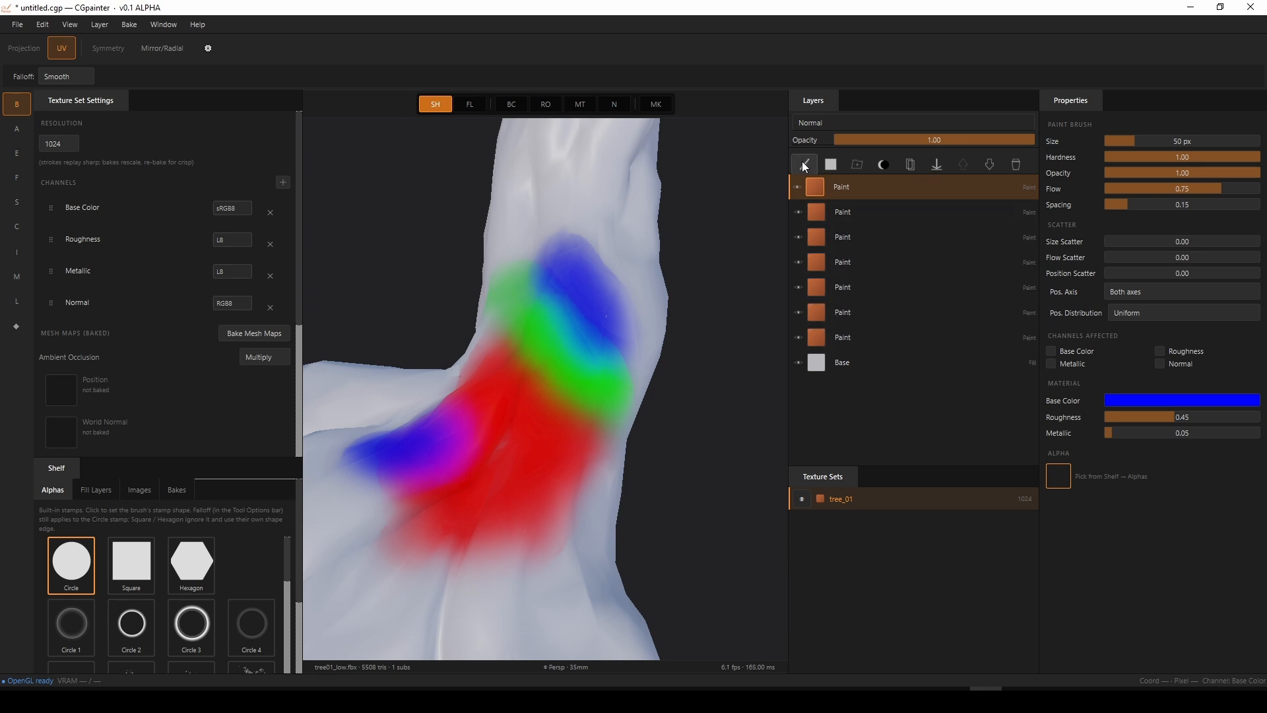
Merge all the paint layers down into a single one above the Base layer
click(934, 169)
click(934, 169)
click(933, 169)
click(934, 169)
click(934, 168)
click(934, 169)
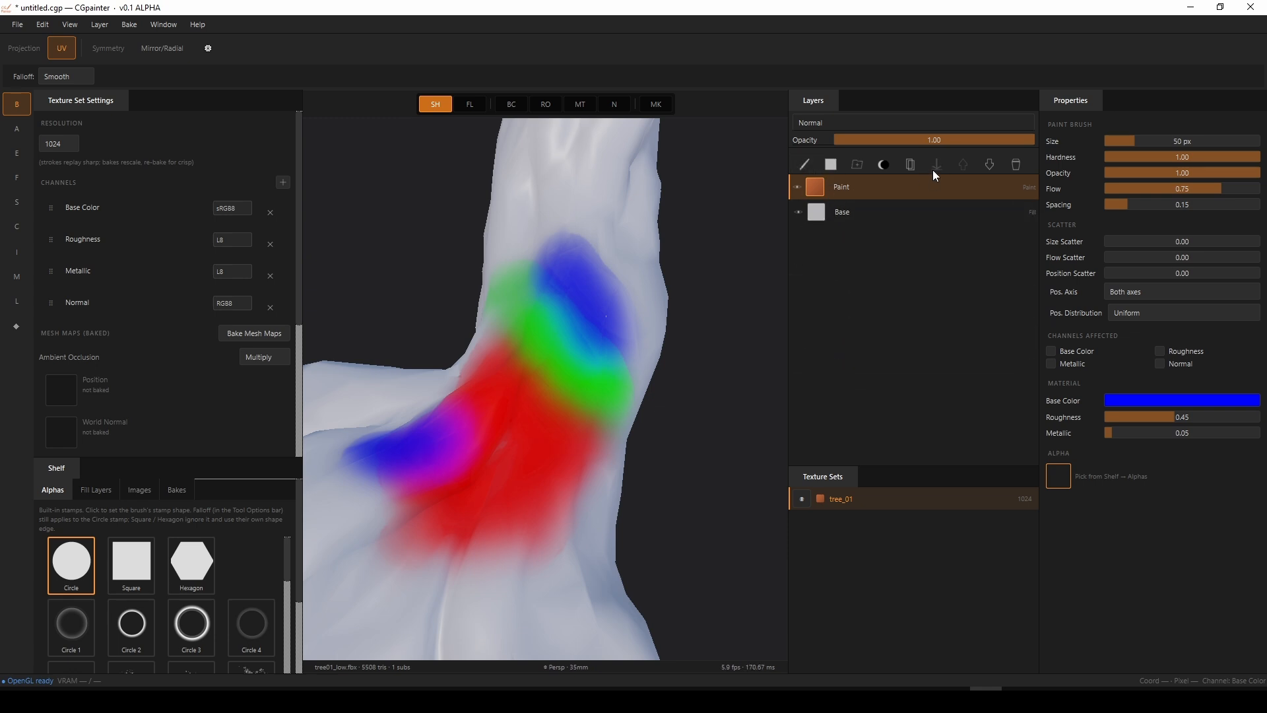
Toggle the merged paint layer's visibility off and on, leaving it hidden
click(796, 187)
click(797, 187)
click(796, 188)
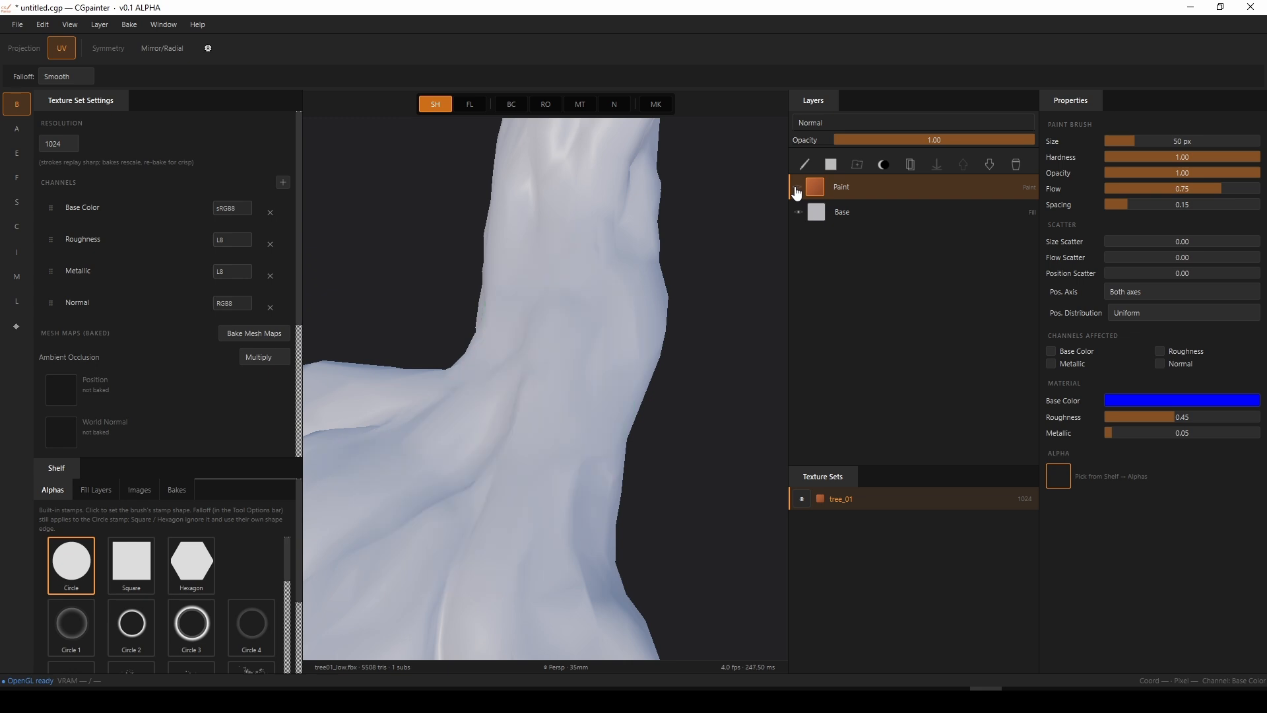
Make the merged paint layer visible again and delete it so only the Base layer remains
click(796, 187)
middle_drag(685, 400, 707, 363)
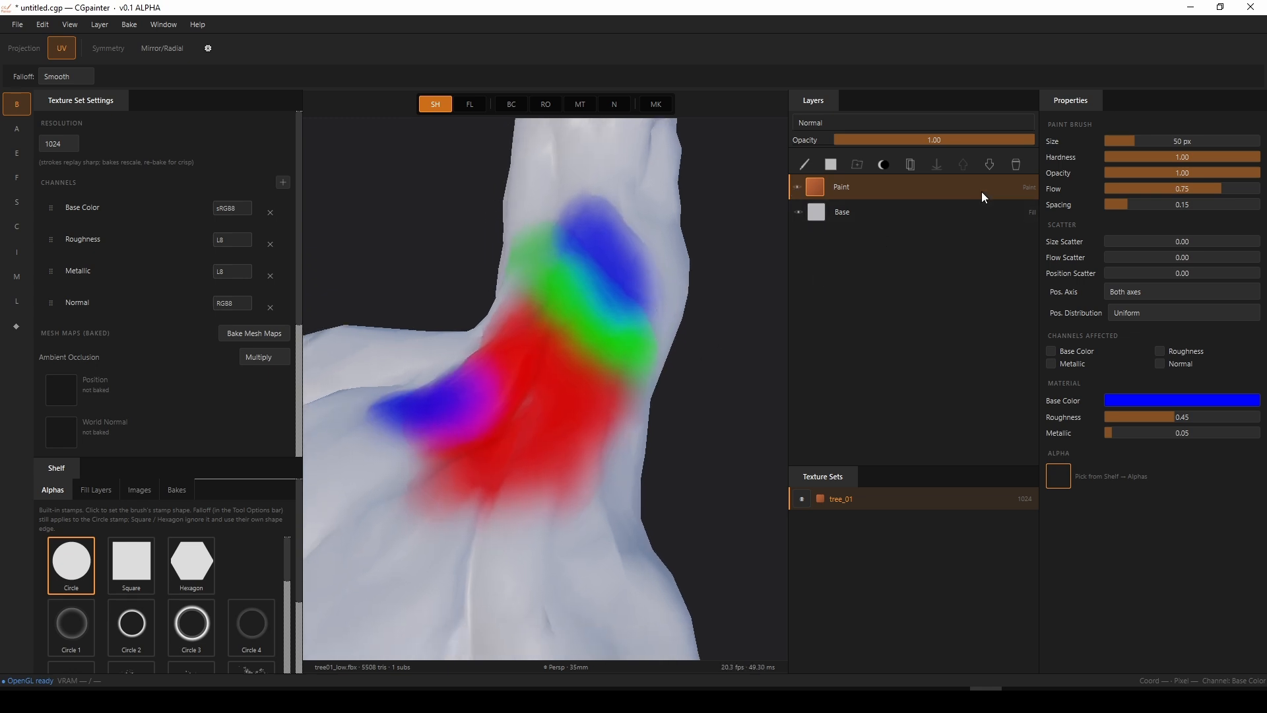
click(1016, 166)
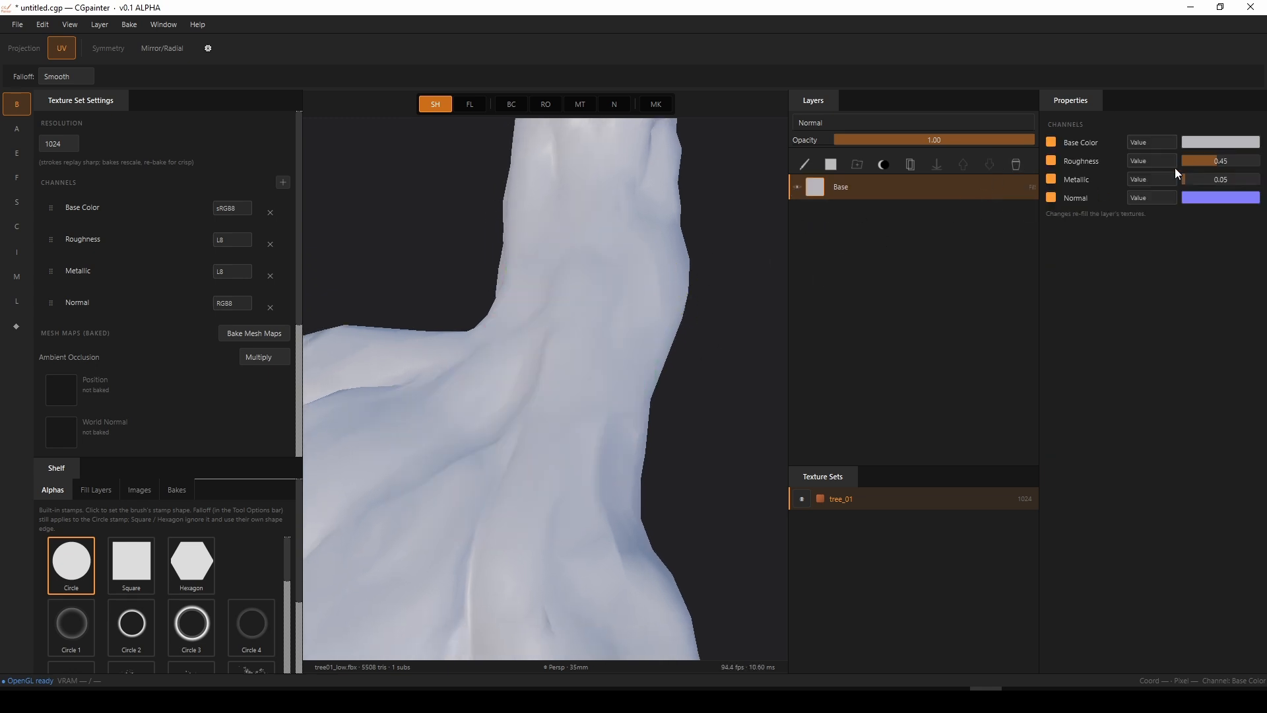
Set the Base layer's base color to pure red (#ff0000)
click(1197, 143)
drag(746, 247, 786, 203)
drag(778, 279, 784, 203)
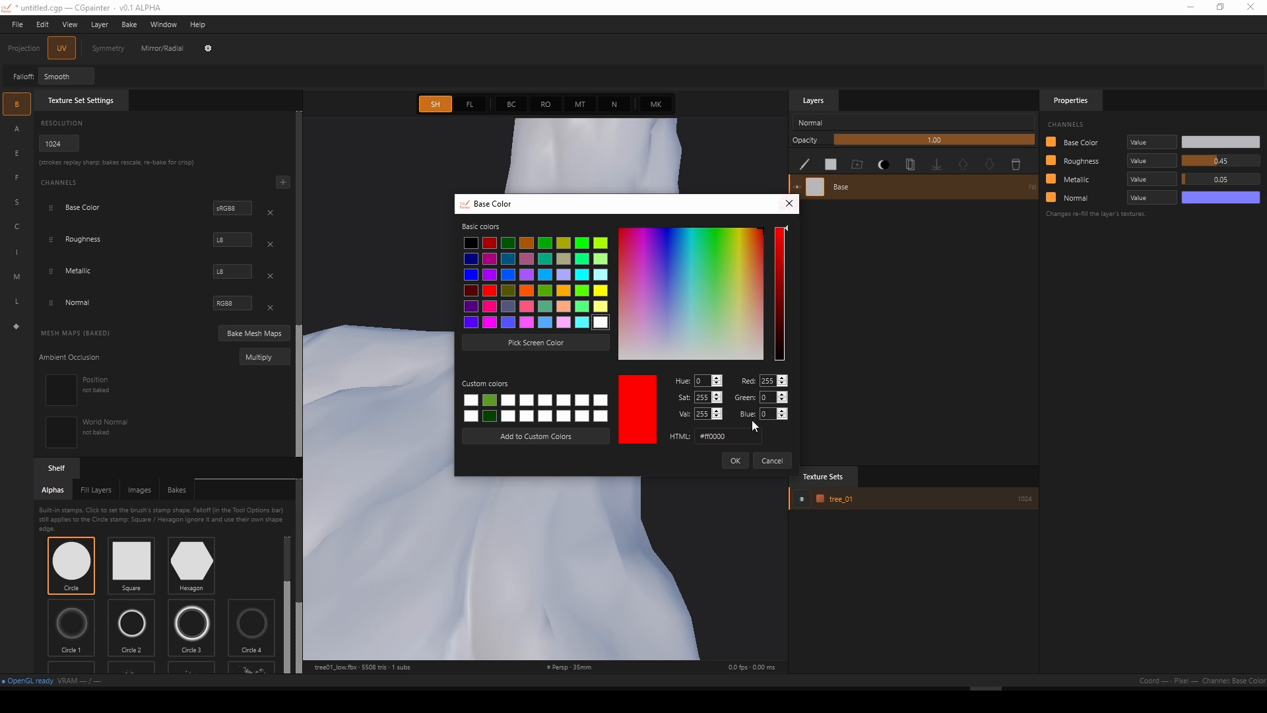
click(735, 462)
scroll(702, 413, down, 5)
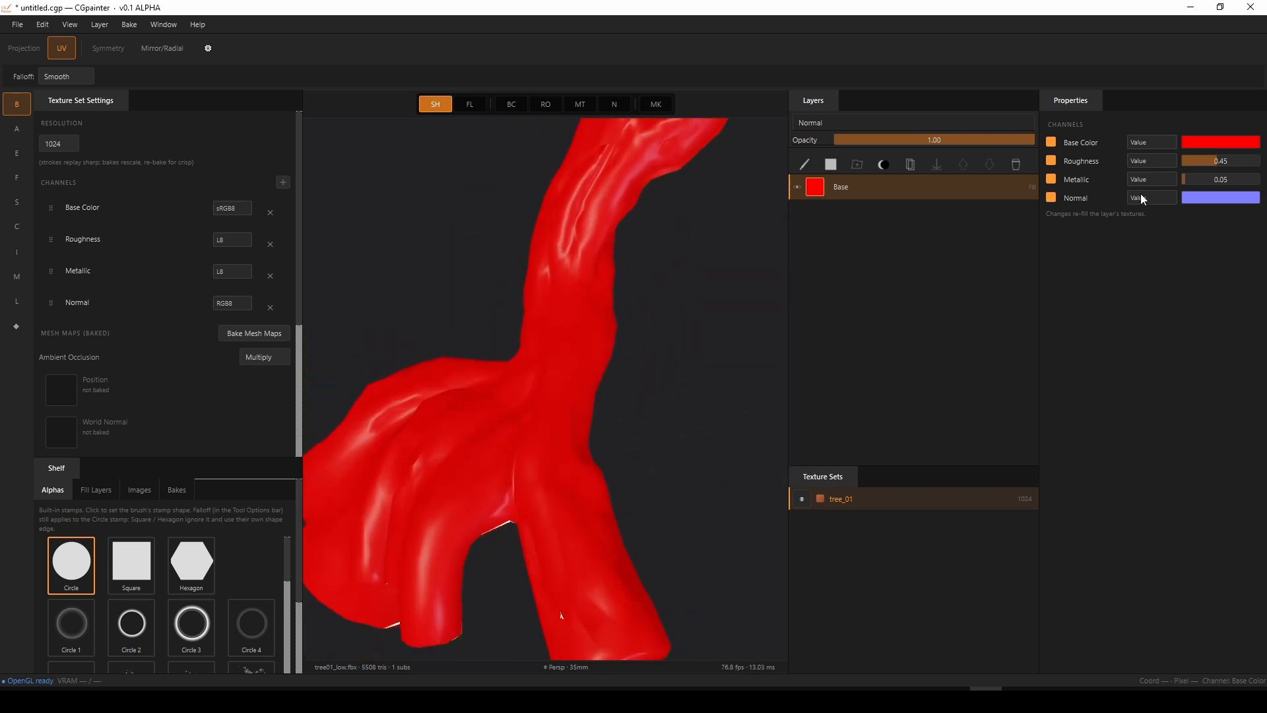
Set the Base layer's base color to white (#ffffff) and rotate the key light around the tree
click(1221, 142)
drag(670, 237, 600, 381)
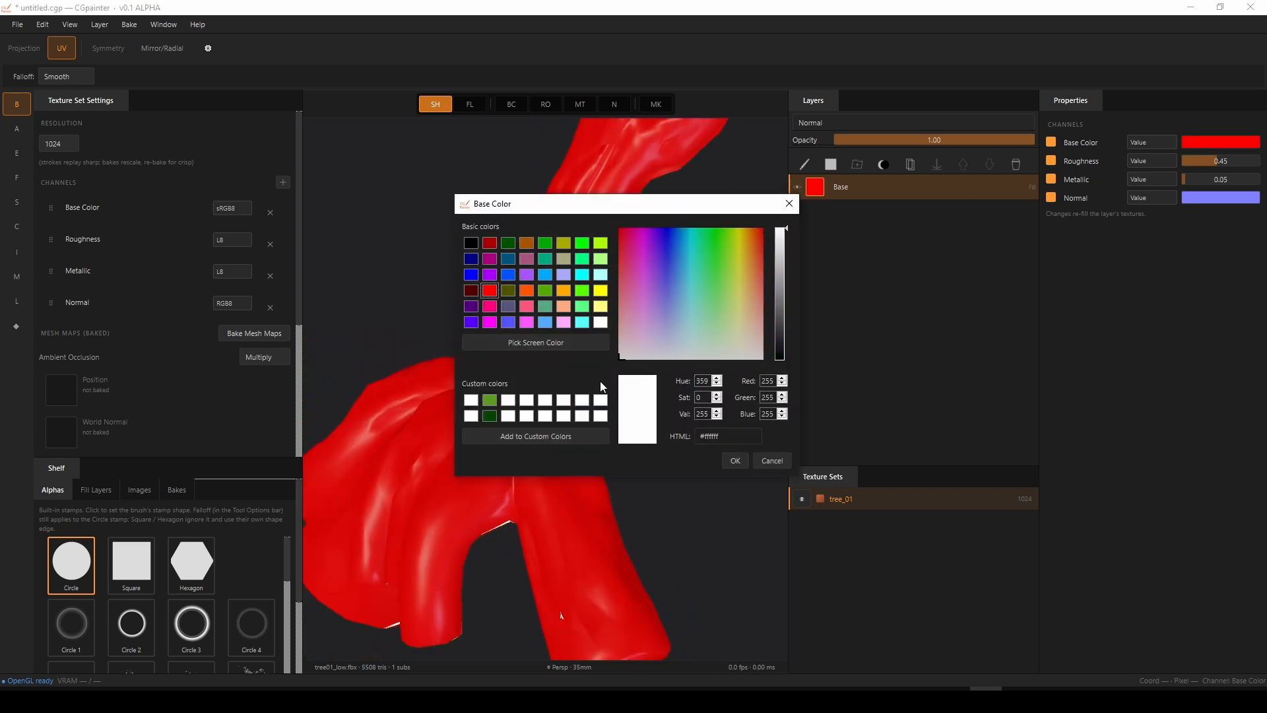
click(729, 460)
shift+right_drag(682, 413, 636, 401)
scroll(639, 389, down, 5)
alt+middle_drag(644, 367, 635, 400)
mouse_move(634, 401)
shift+right_down()
mouse_move(526, 386)
mouse_move(665, 392)
mouse_move(603, 400)
shift+right_up()
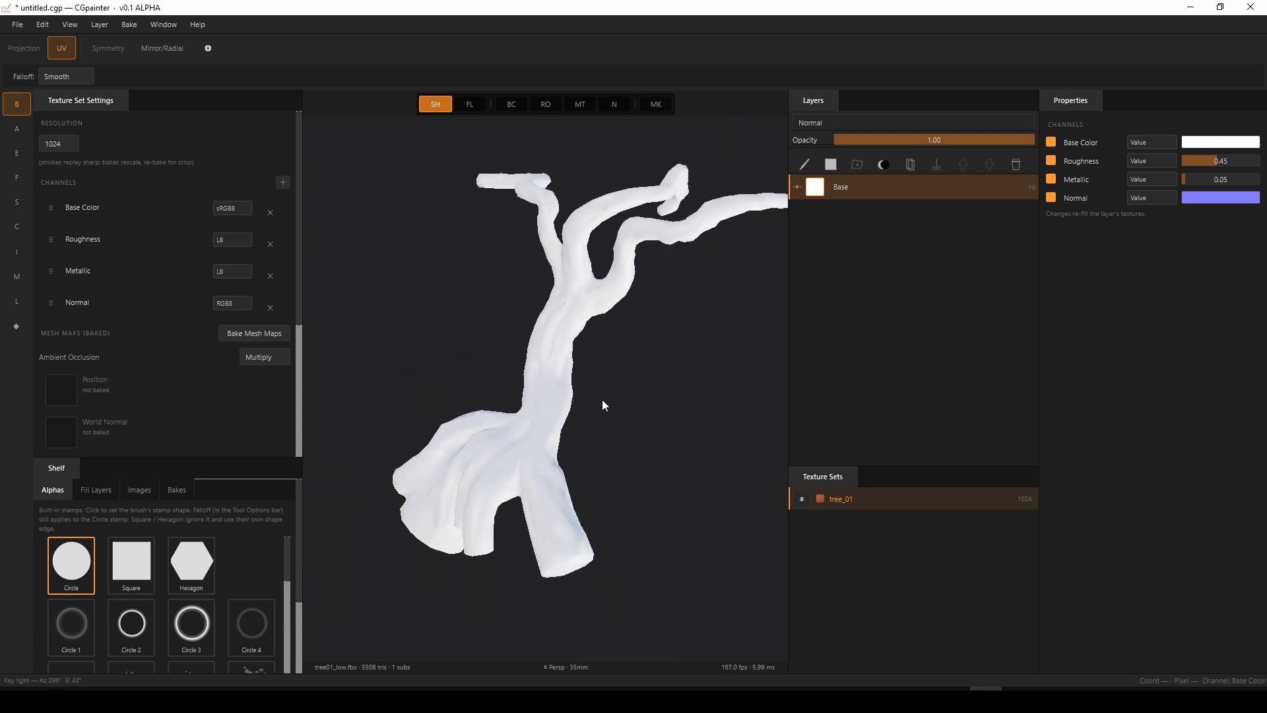
Open the mesh map baking settings, set the cage offset to 0.011, and review the Normal, Ambient Occlusion, Curvature and Position options
click(252, 337)
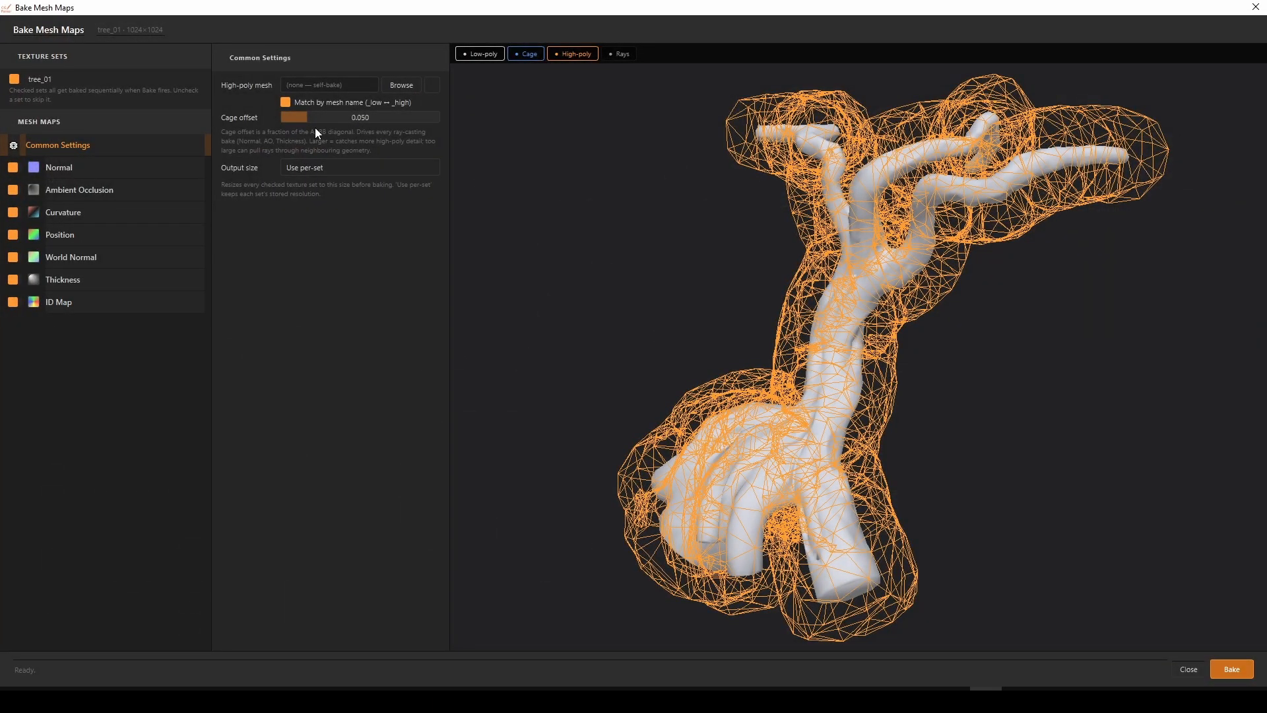
drag(309, 117, 287, 125)
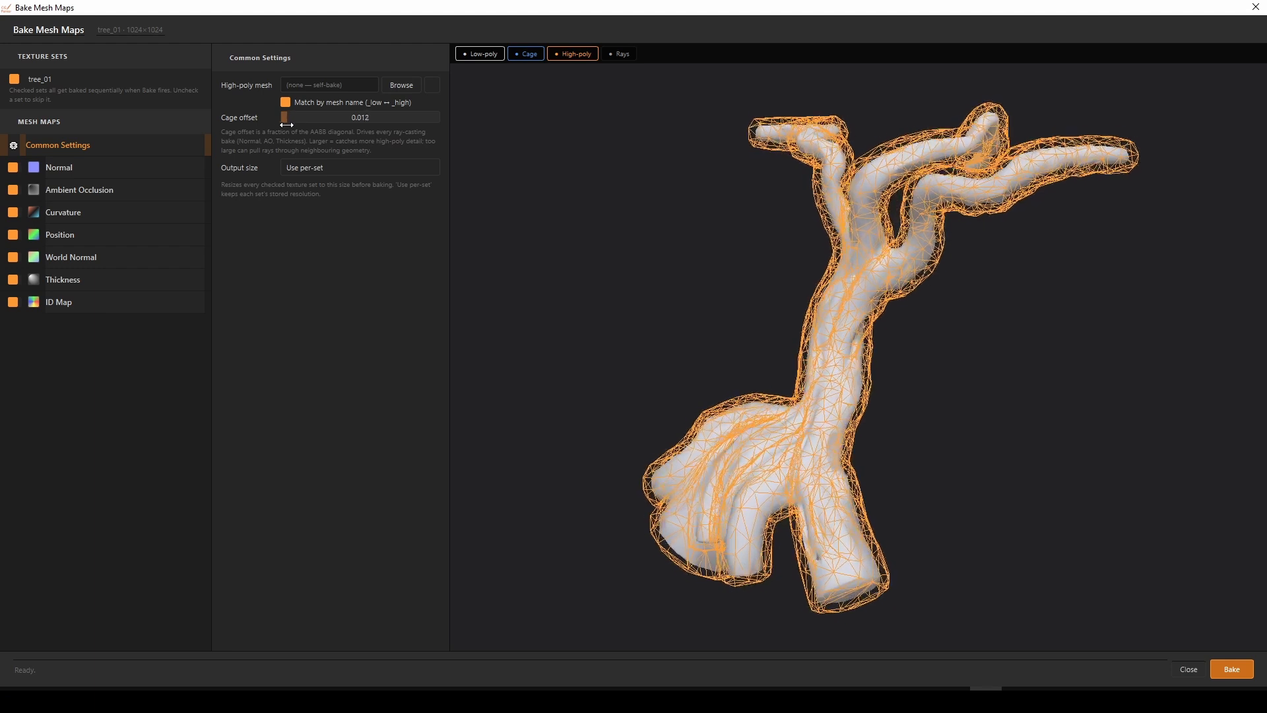
click(76, 172)
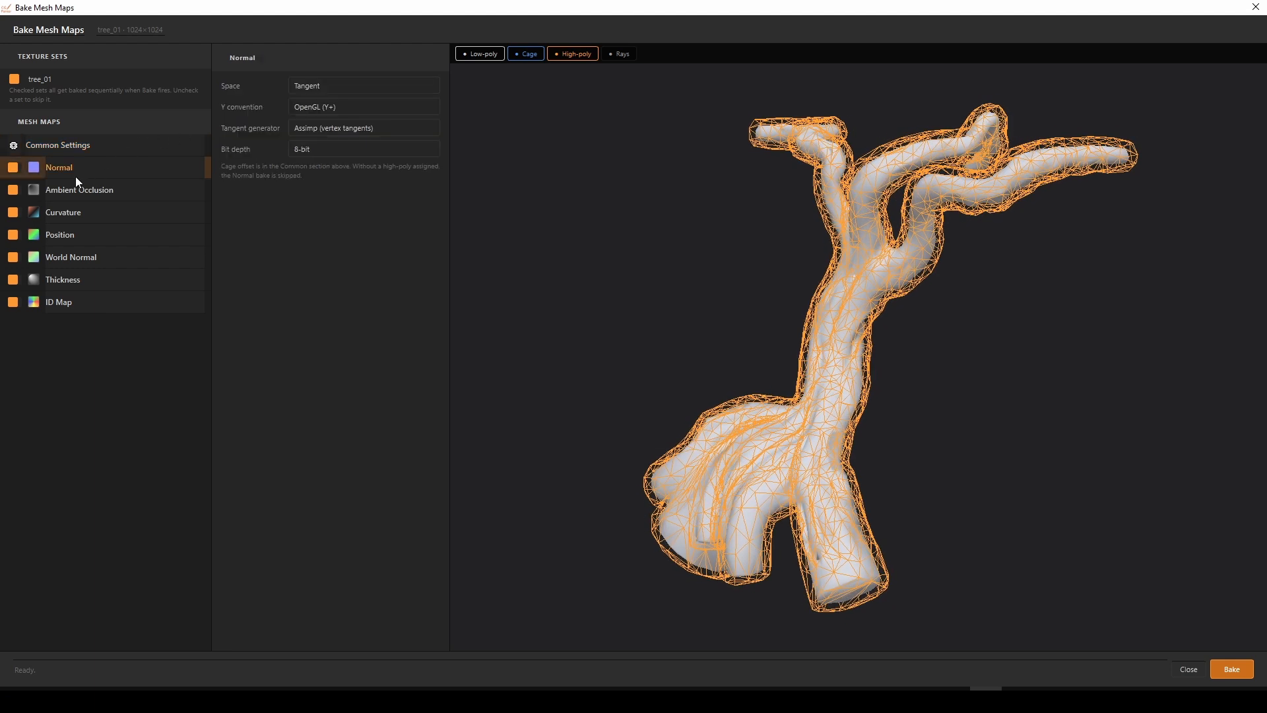
click(72, 191)
click(70, 212)
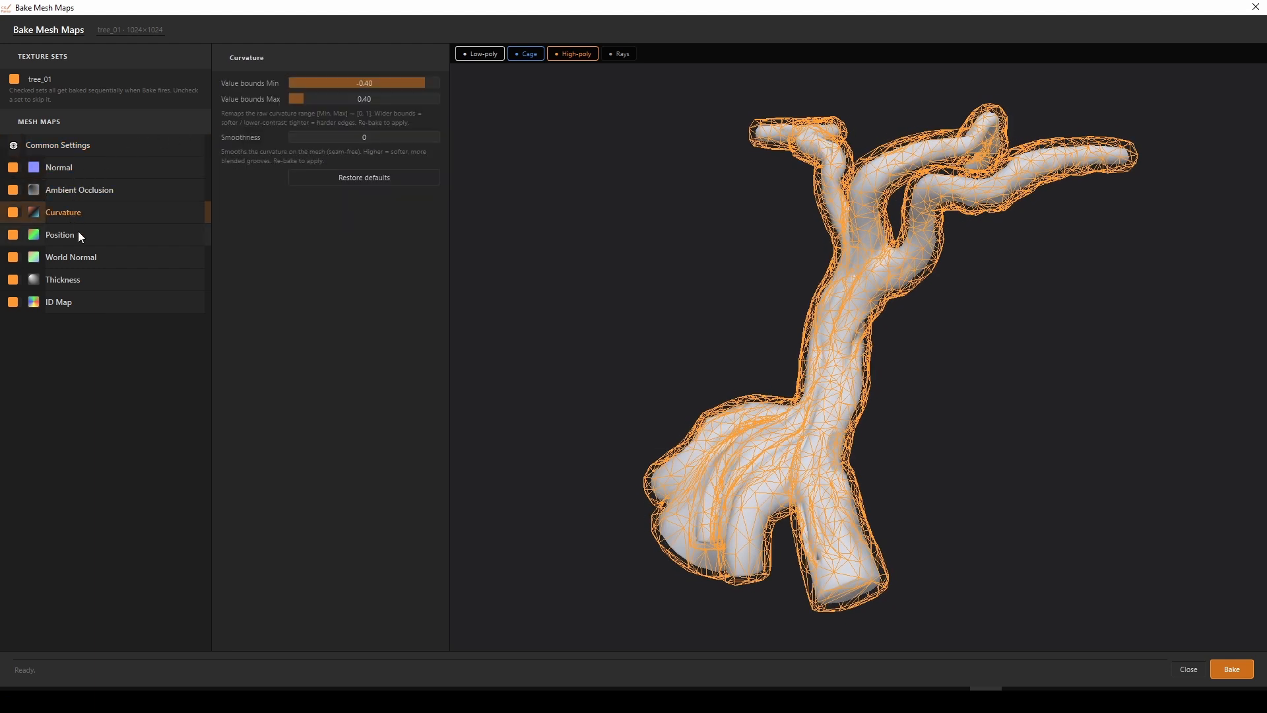
click(80, 235)
click(82, 144)
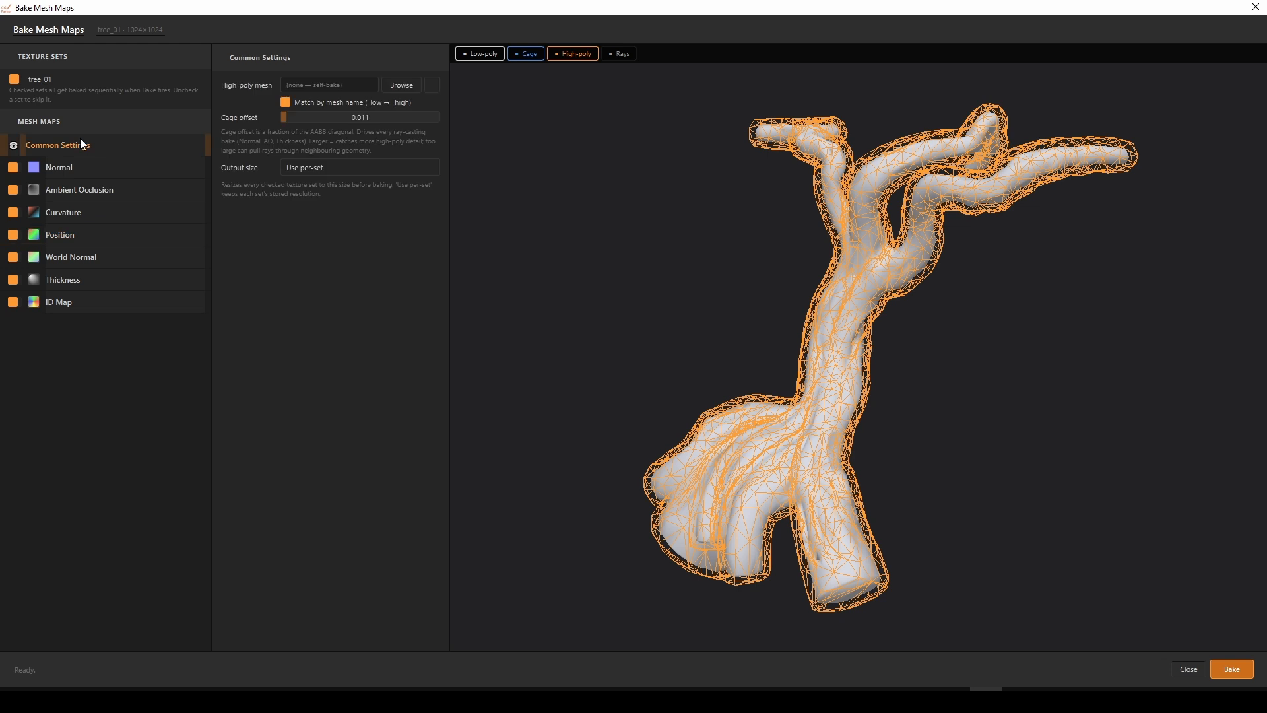
Load tree01_high.fbx as the high-poly mesh for the bake and check how it fits inside the cage
click(399, 86)
double_click(259, 318)
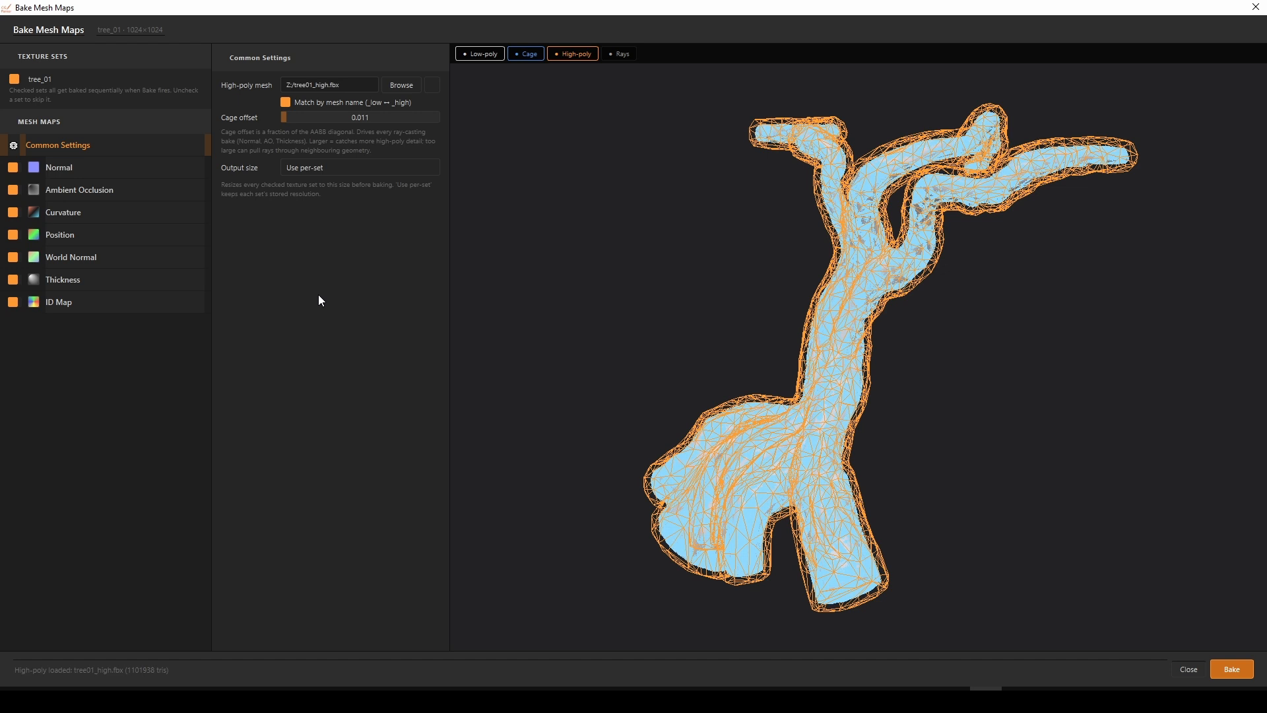
middle_drag(663, 322, 639, 318)
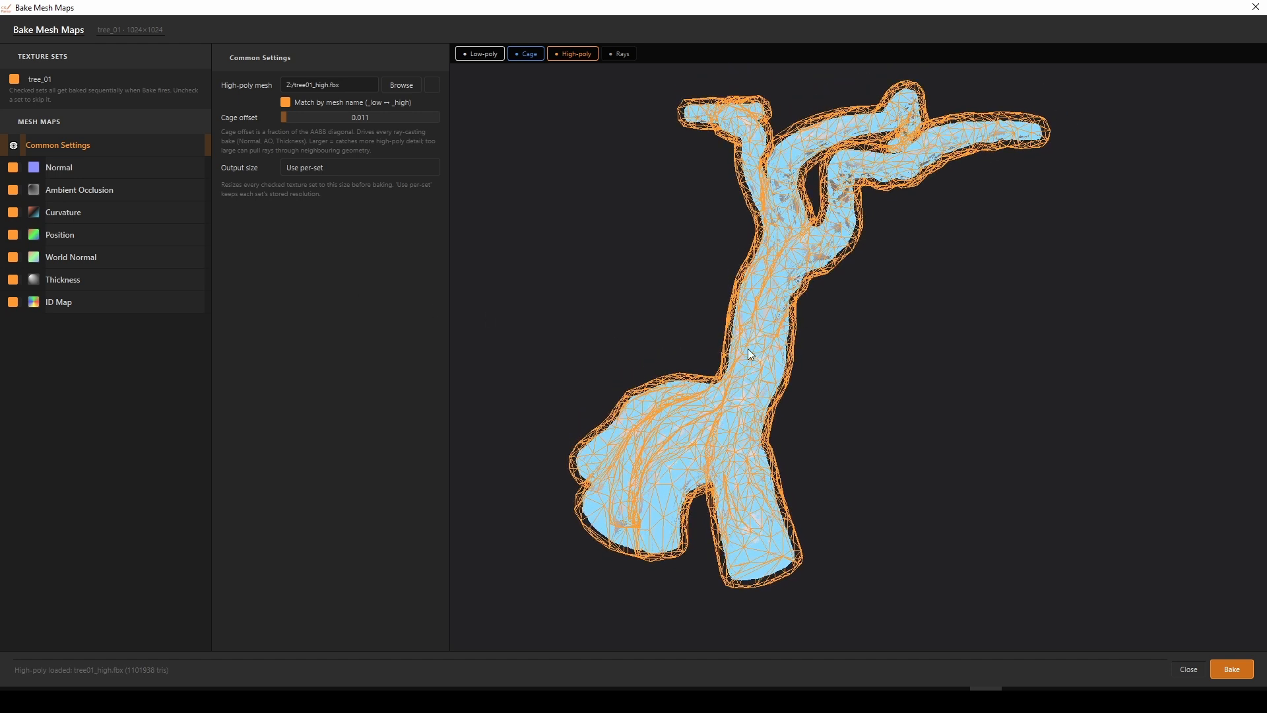
Set the cage offset to 0.004 and bake all mesh maps for tree_01, closing the bake window when finished
drag(290, 117, 283, 117)
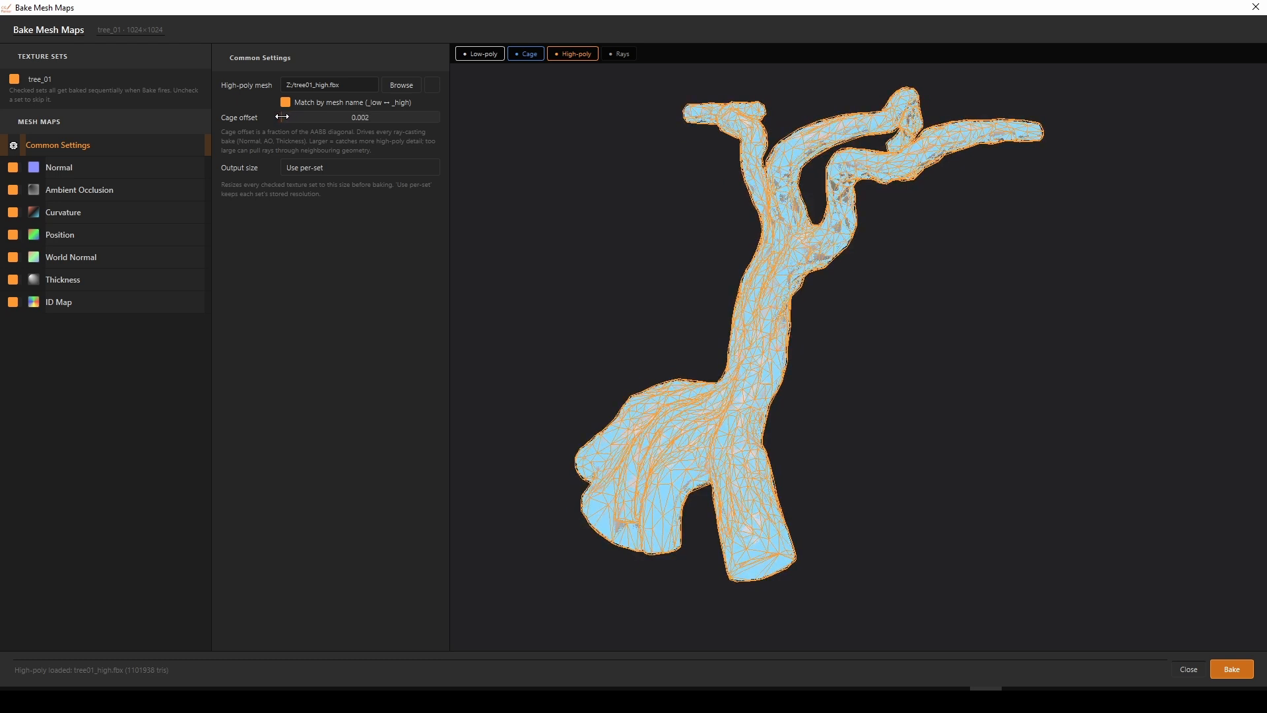
click(1231, 668)
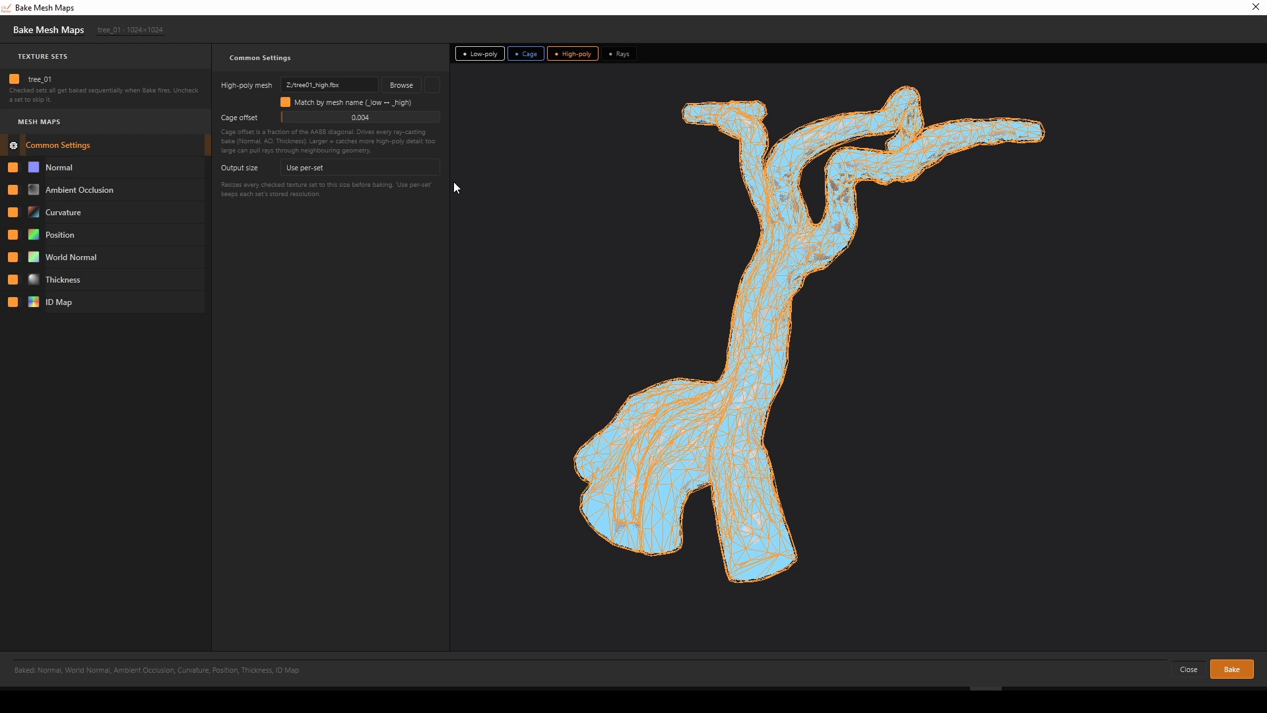
click(1255, 7)
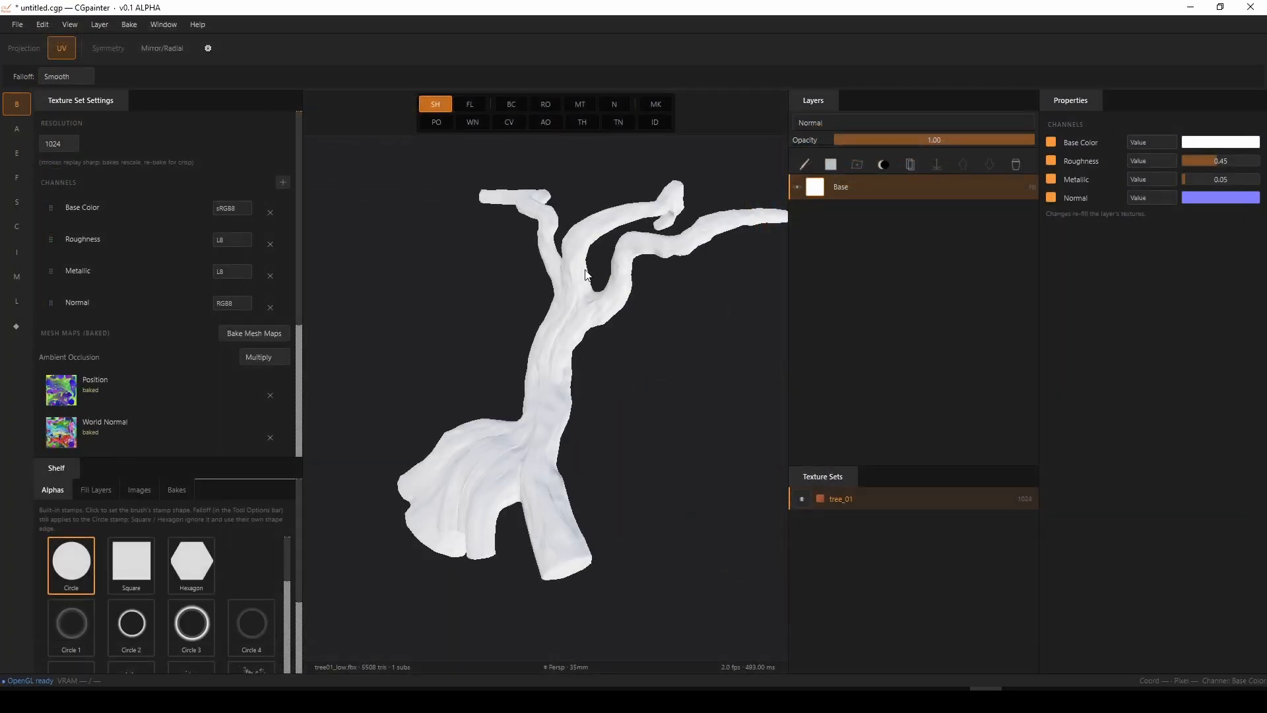
Examine the baked bark detail on the trunk and roots in the shaded view from several angles and distances
scroll(593, 276, up, 4)
scroll(561, 281, up, 3)
middle_drag(556, 282, 521, 272)
scroll(522, 272, up, 2)
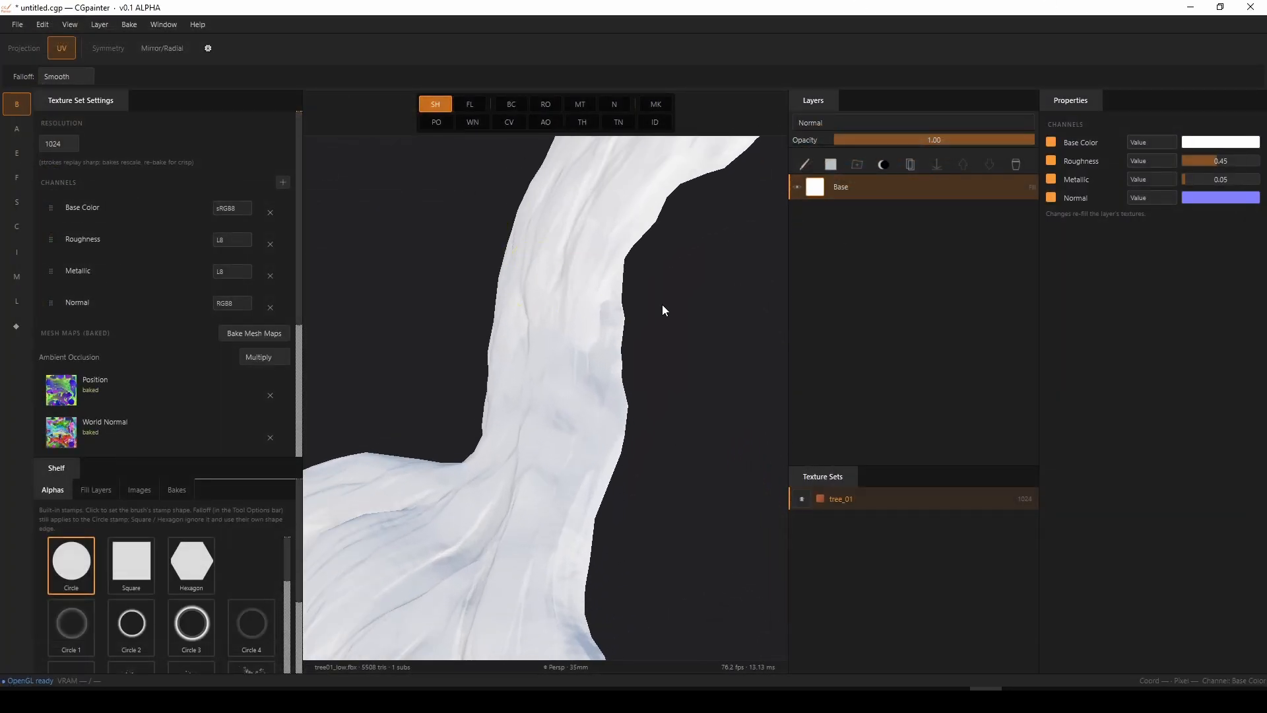
scroll(665, 304, down, 2)
middle_drag(666, 304, 663, 320)
scroll(664, 320, down, 3)
alt+drag(661, 325, 583, 342)
scroll(583, 342, up, 3)
scroll(583, 342, up, 2)
middle_drag(584, 342, 644, 318)
alt+drag(644, 318, 588, 338)
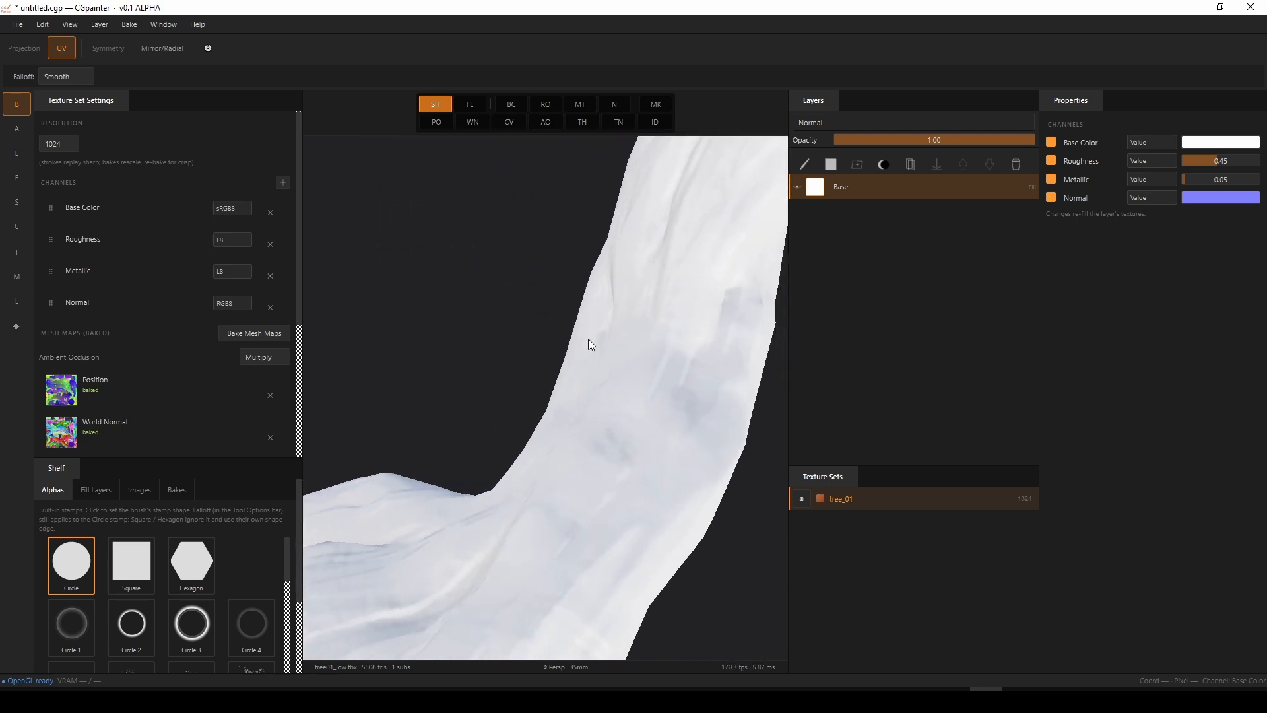
scroll(588, 338, down, 3)
middle_drag(490, 273, 461, 249)
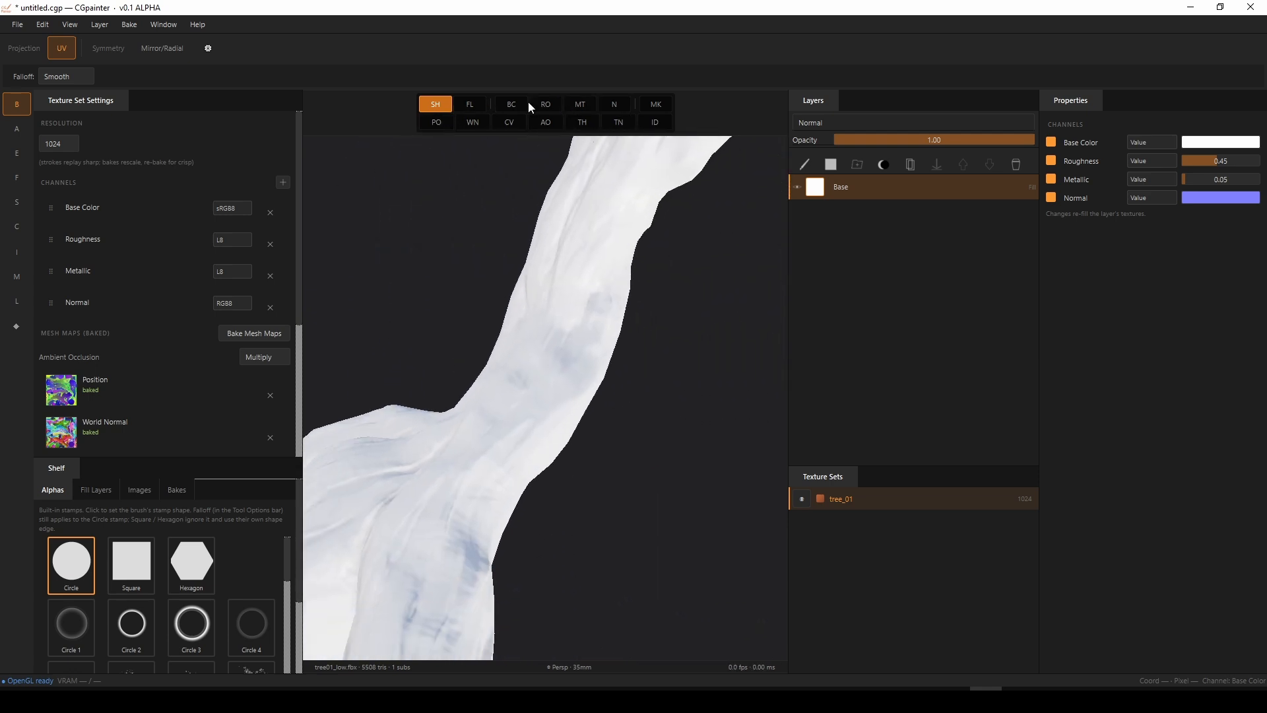
scroll(491, 224, down, 1)
scroll(491, 228, down, 2)
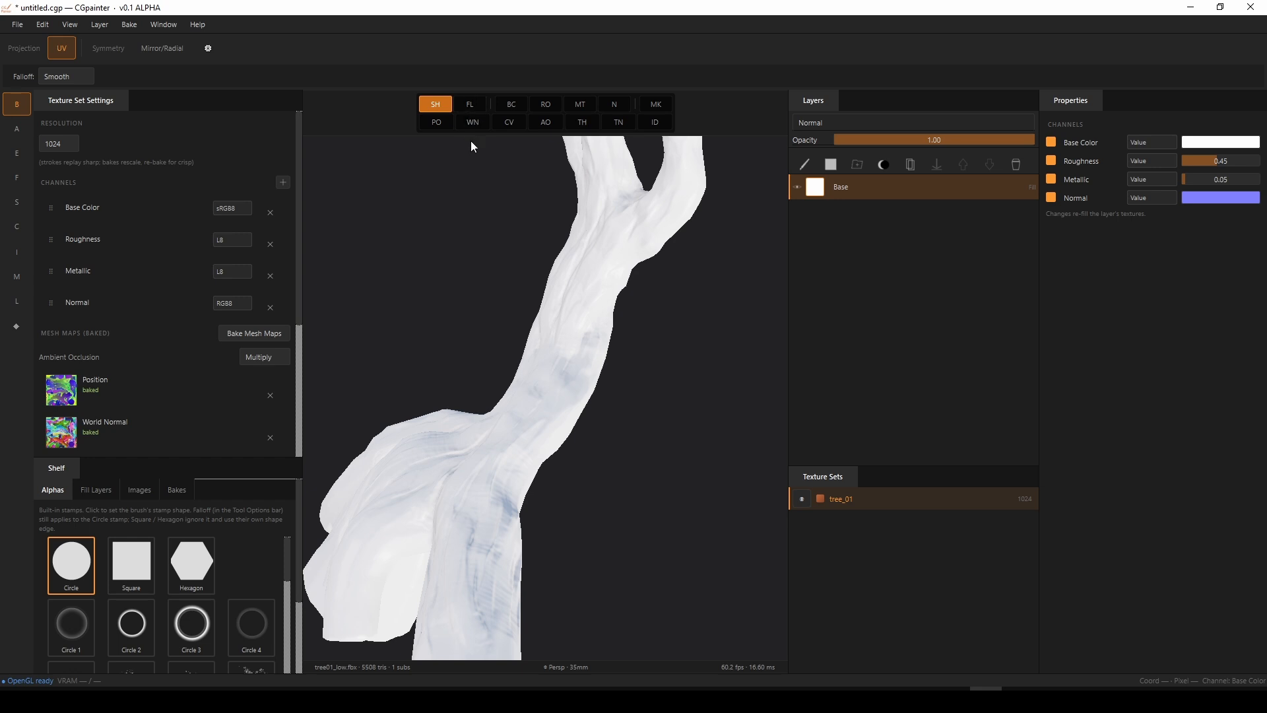
View the tree in the flat, base color, roughness and mask display modes
click(473, 110)
click(512, 109)
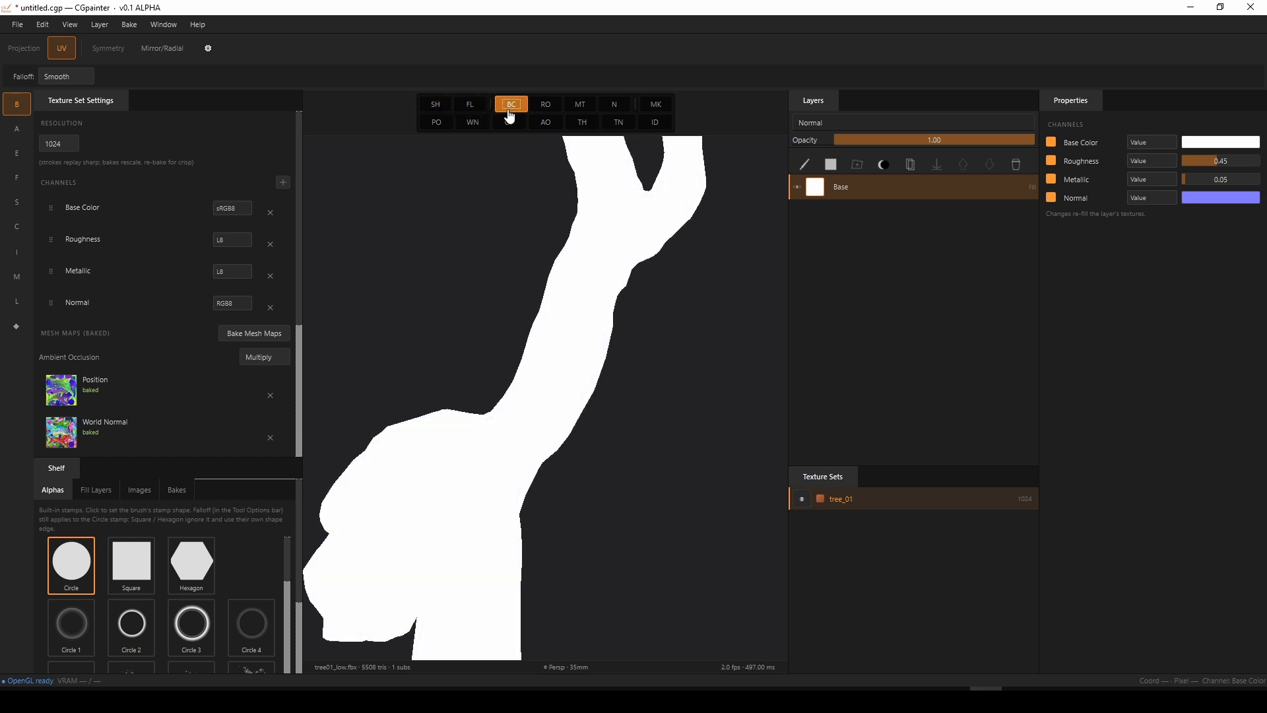
click(547, 109)
middle_drag(511, 182, 613, 96)
click(656, 104)
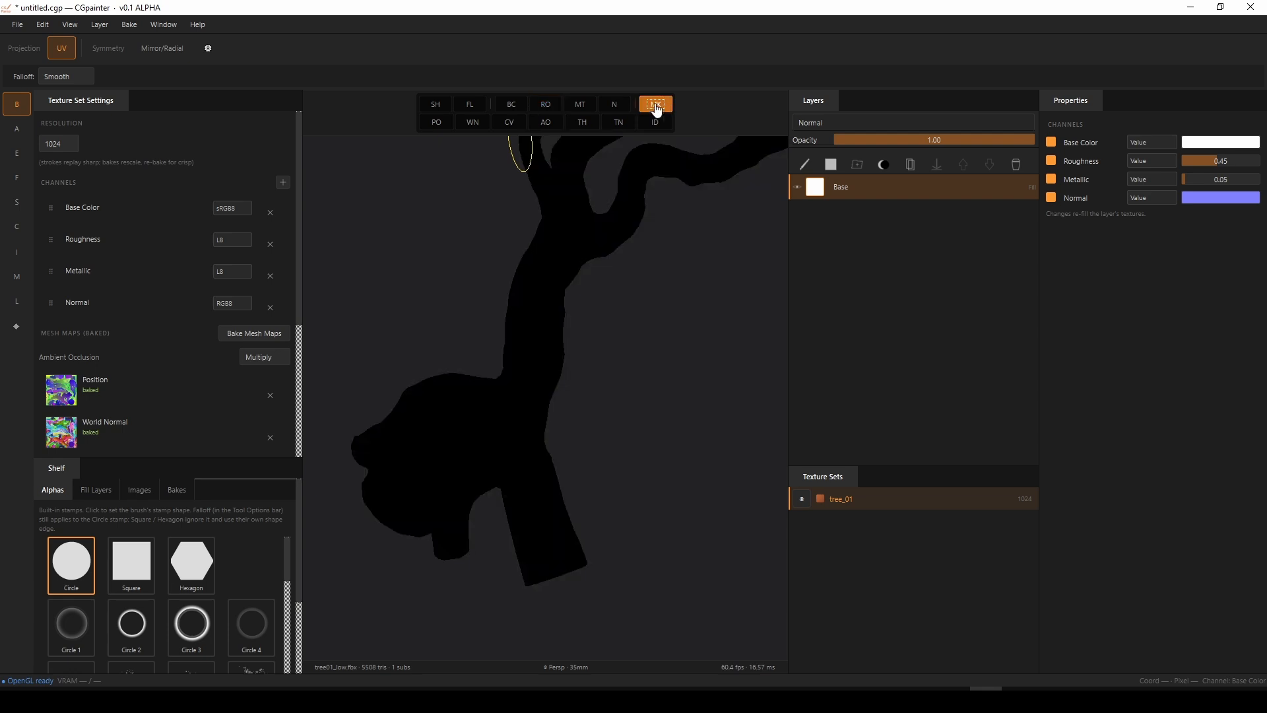
View the baked position, world normal, curvature, ambient occlusion, thickness, tangent normal and ID maps on the tree, returning to shaded display
click(438, 124)
click(474, 124)
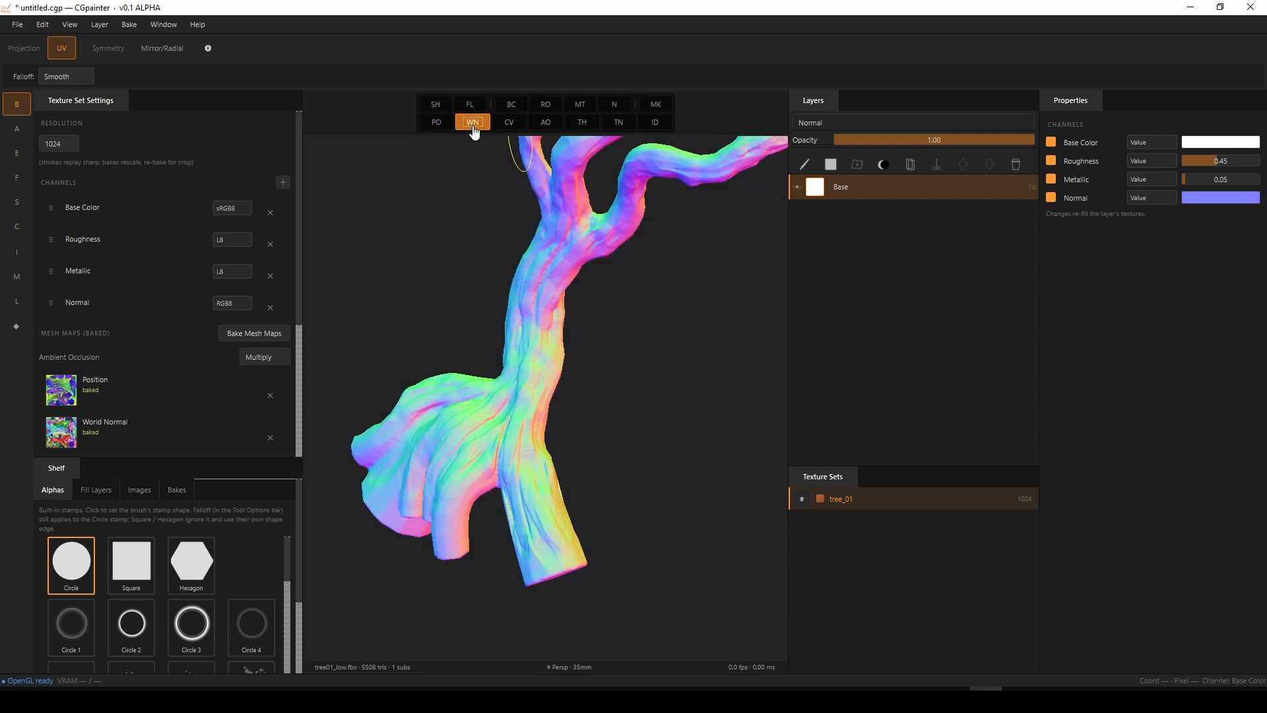
click(508, 125)
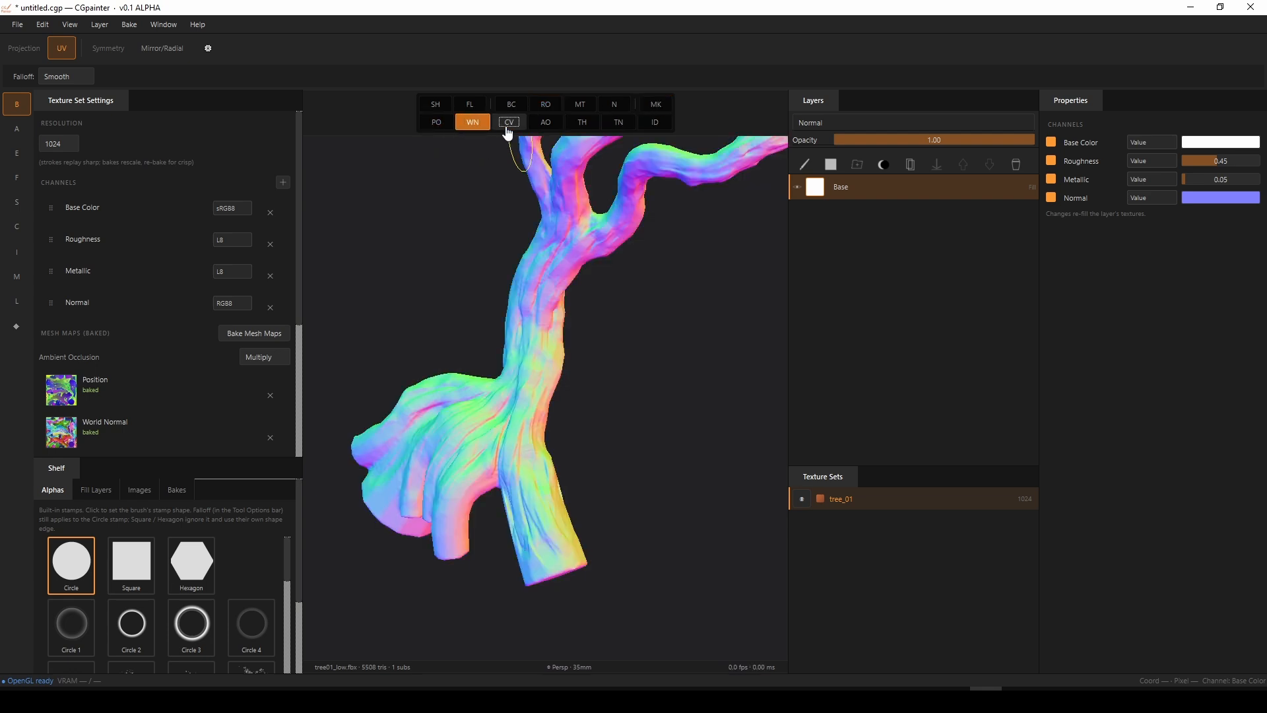
click(547, 126)
click(582, 124)
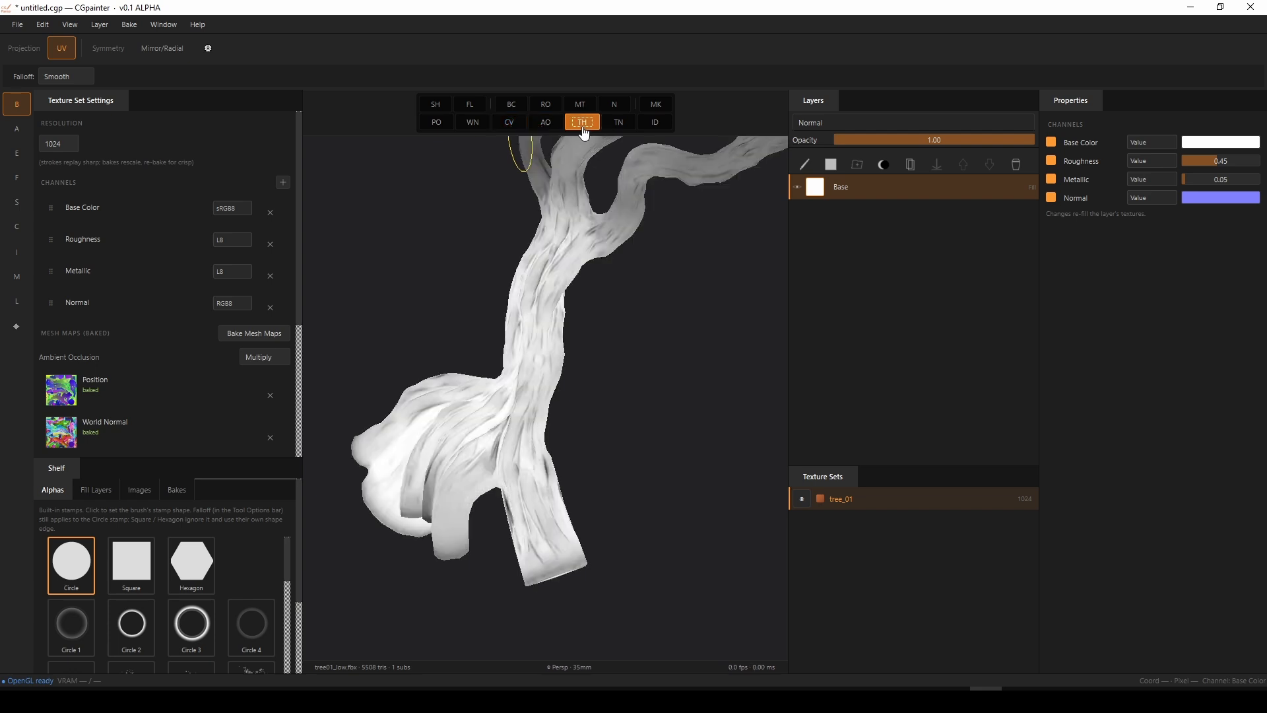
click(619, 125)
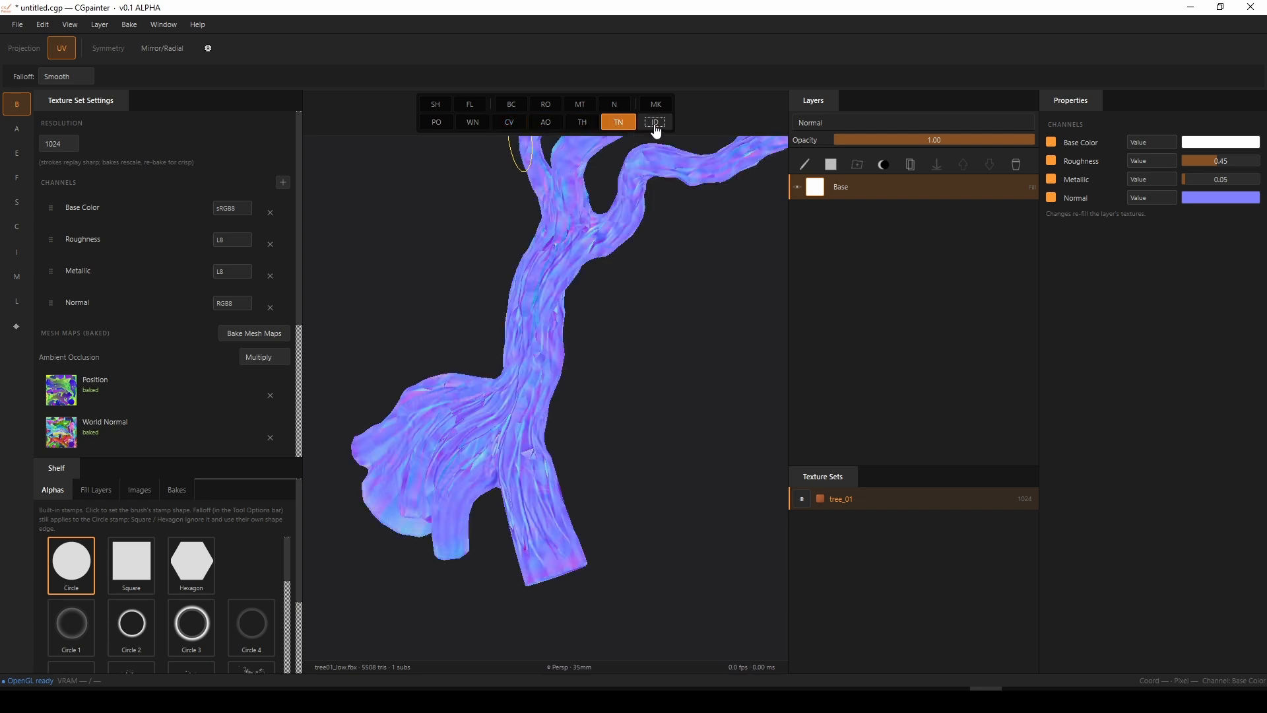
click(655, 124)
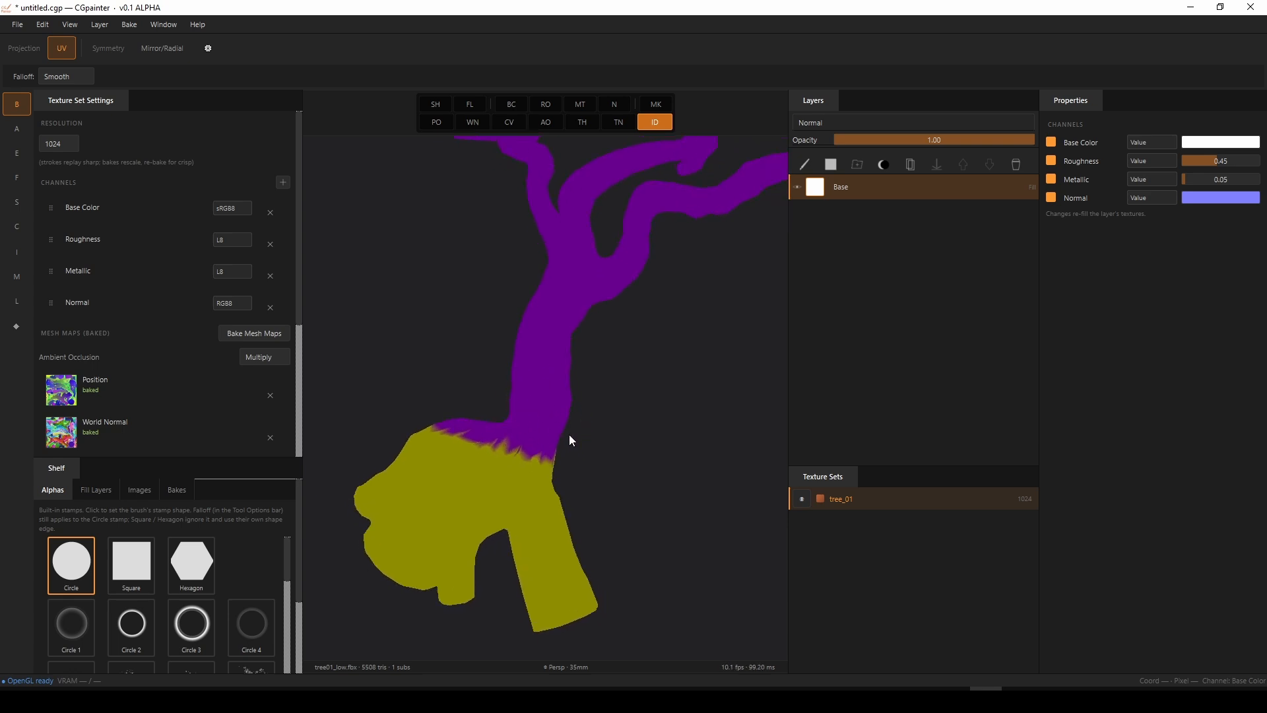
click(434, 110)
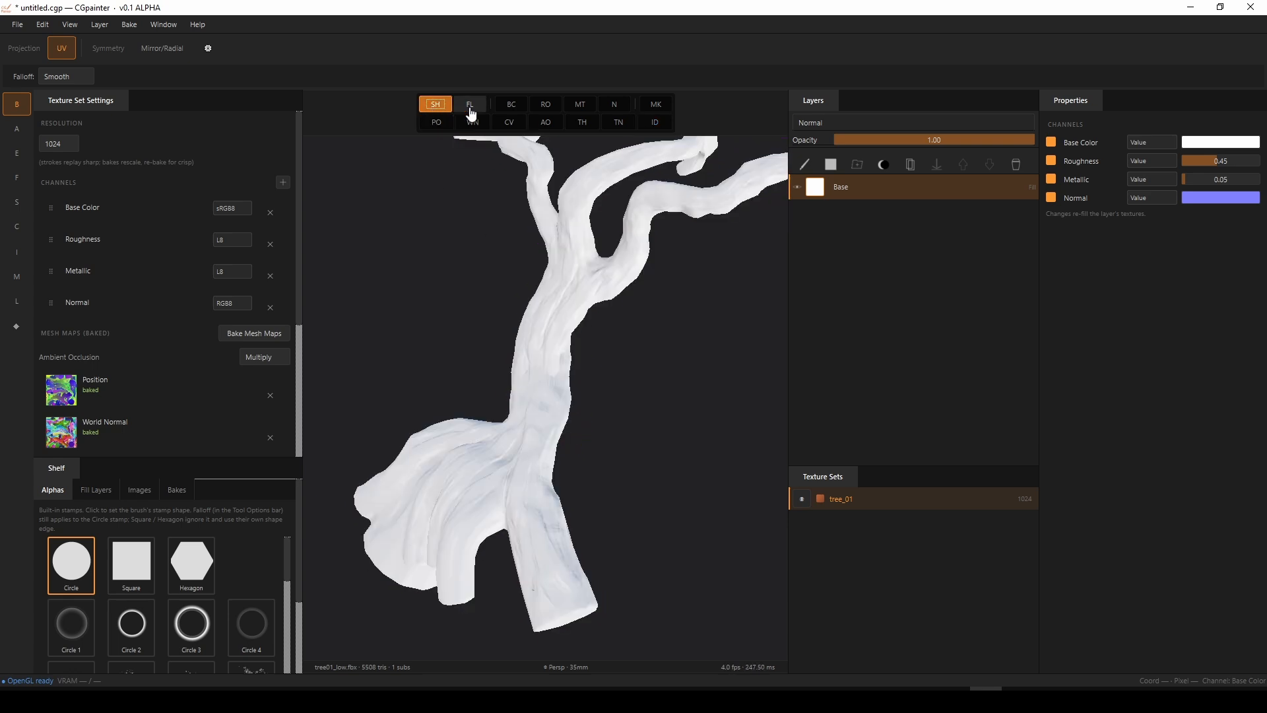
Add a paint layer and brush a broad blue stroke along the trunk in the flat display mode
click(469, 109)
scroll(485, 233, up, 3)
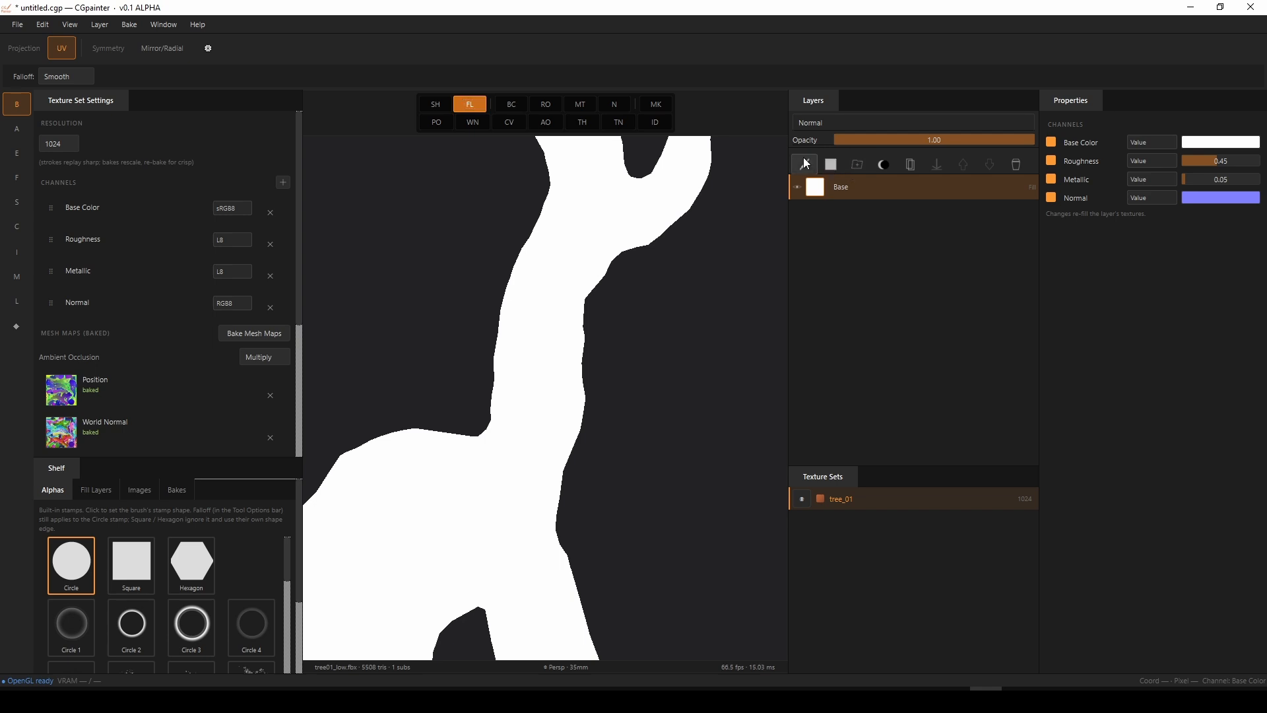
click(804, 164)
mouse_move(504, 334)
mouse_down()
mouse_move(528, 521)
mouse_move(455, 522)
mouse_move(584, 277)
mouse_up()
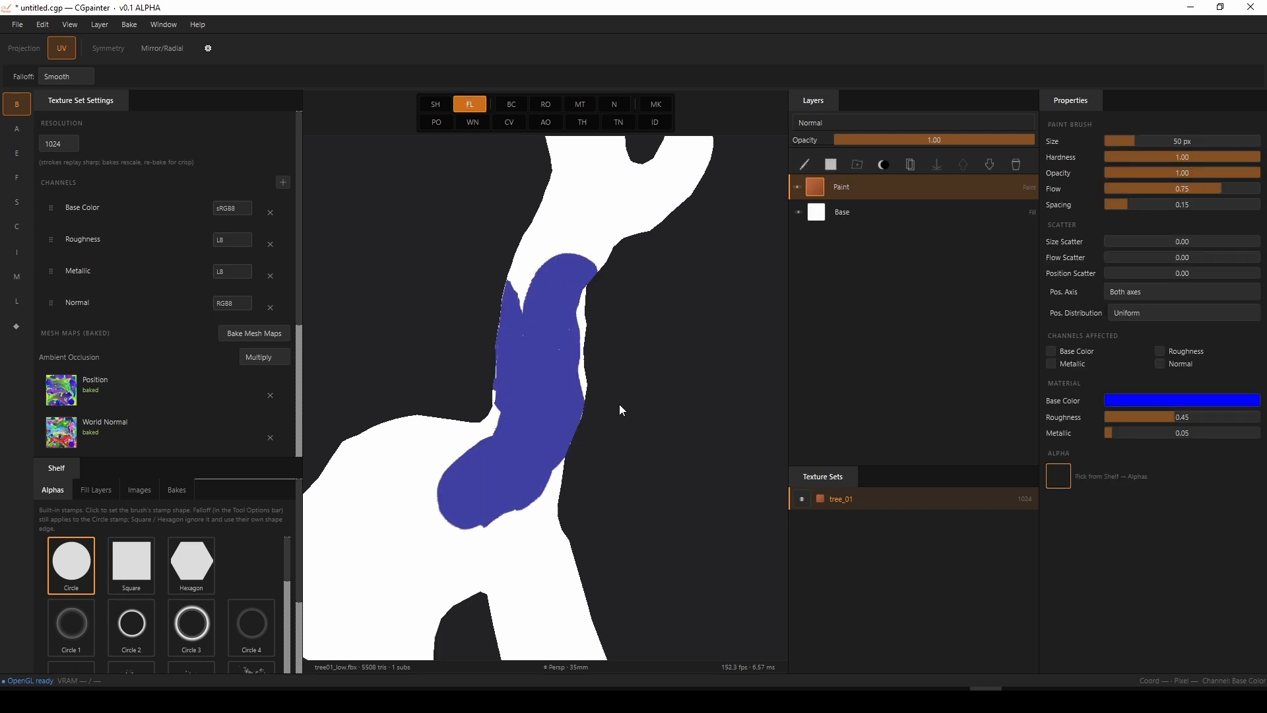
Compare the blue stroke in base color, flat and shaded display, and delete its paint layer
middle_drag(619, 404, 613, 336)
click(513, 109)
click(468, 109)
click(504, 108)
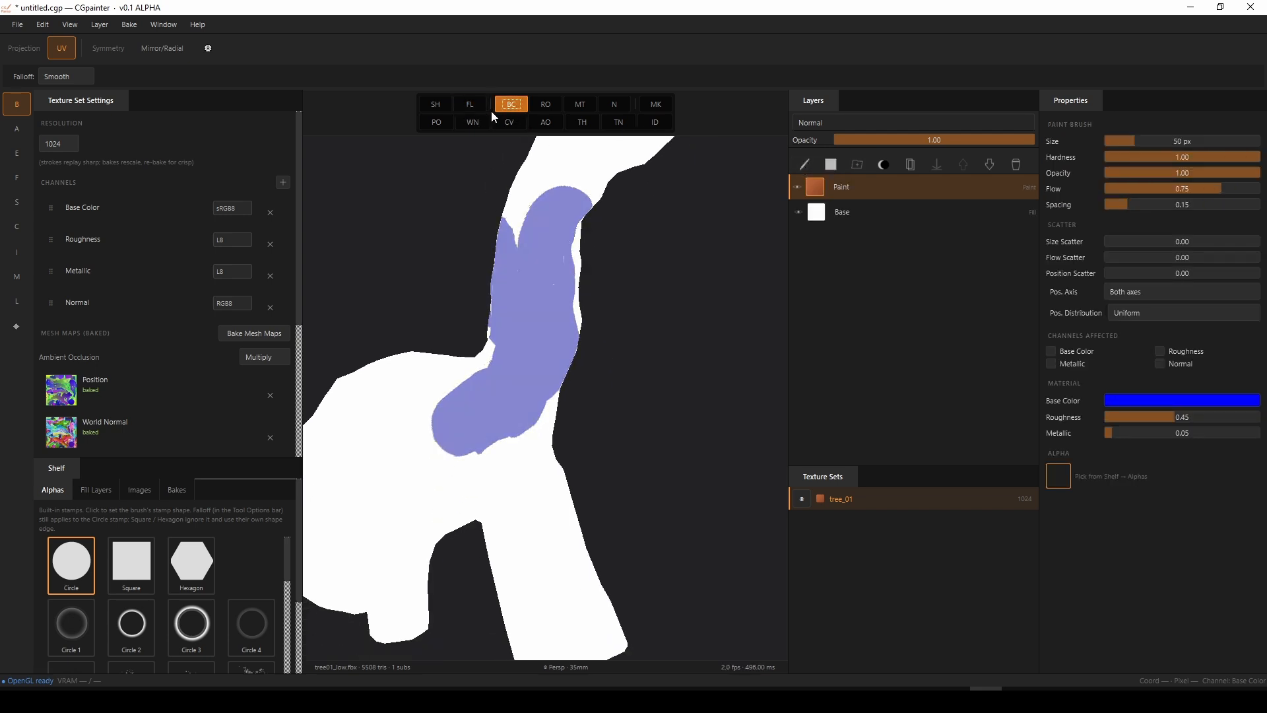
click(443, 109)
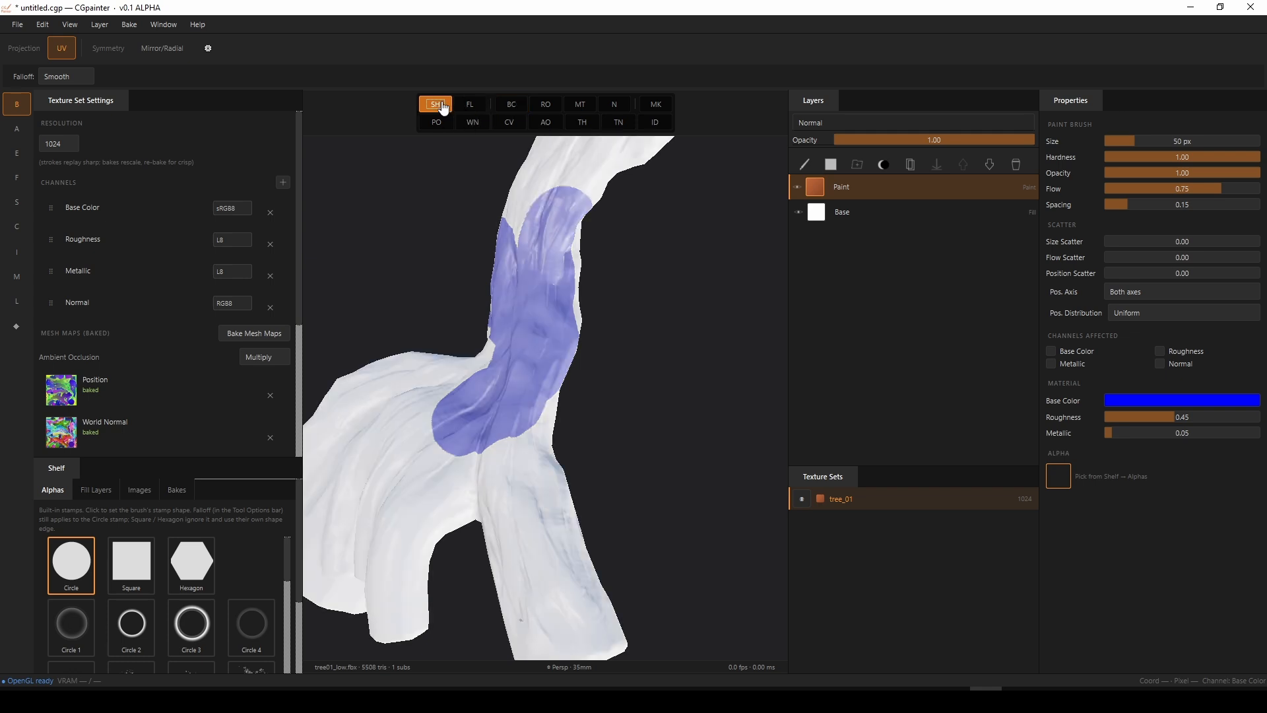
scroll(463, 225, up, 2)
click(1016, 165)
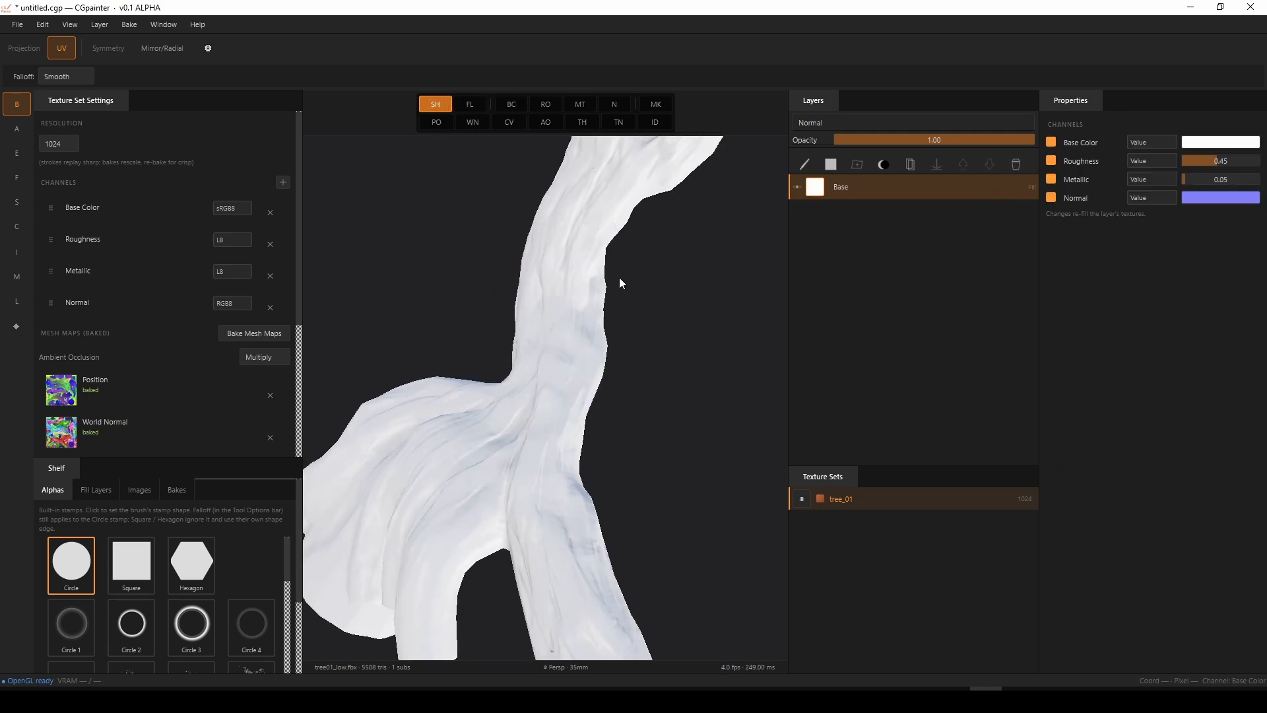
Review the full list of baked mesh maps in the texture set and show the Bakes in the shelf
scroll(573, 319, down, 3)
scroll(172, 390, down, 3)
scroll(171, 390, down, 1)
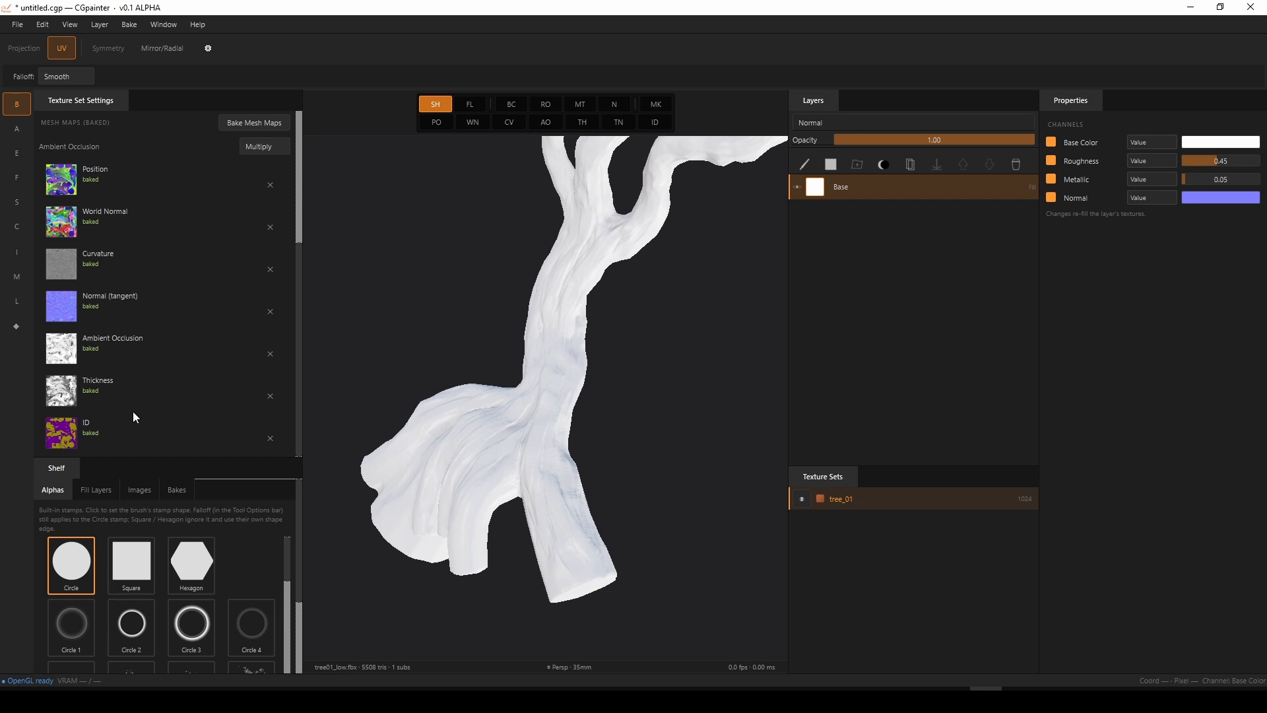
click(175, 495)
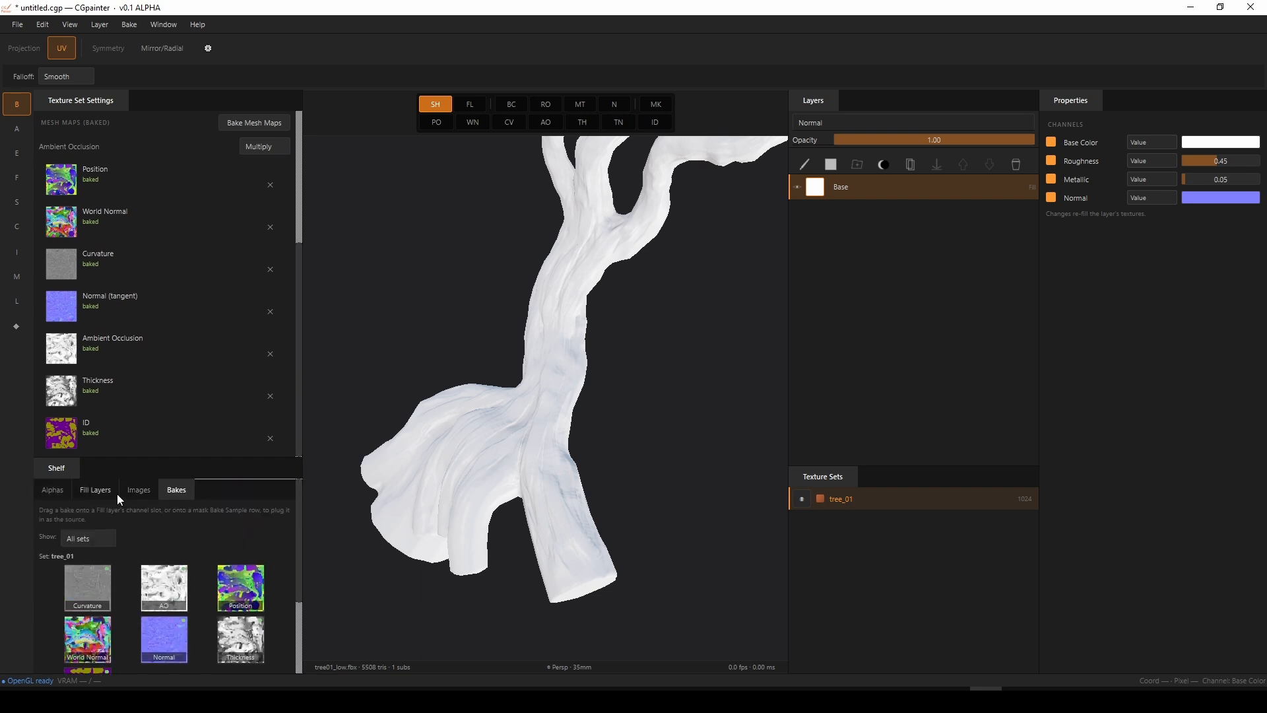
Look at the fill layers in the shelf, return to the alphas, and set the Base layer's base color to red
click(92, 490)
click(45, 491)
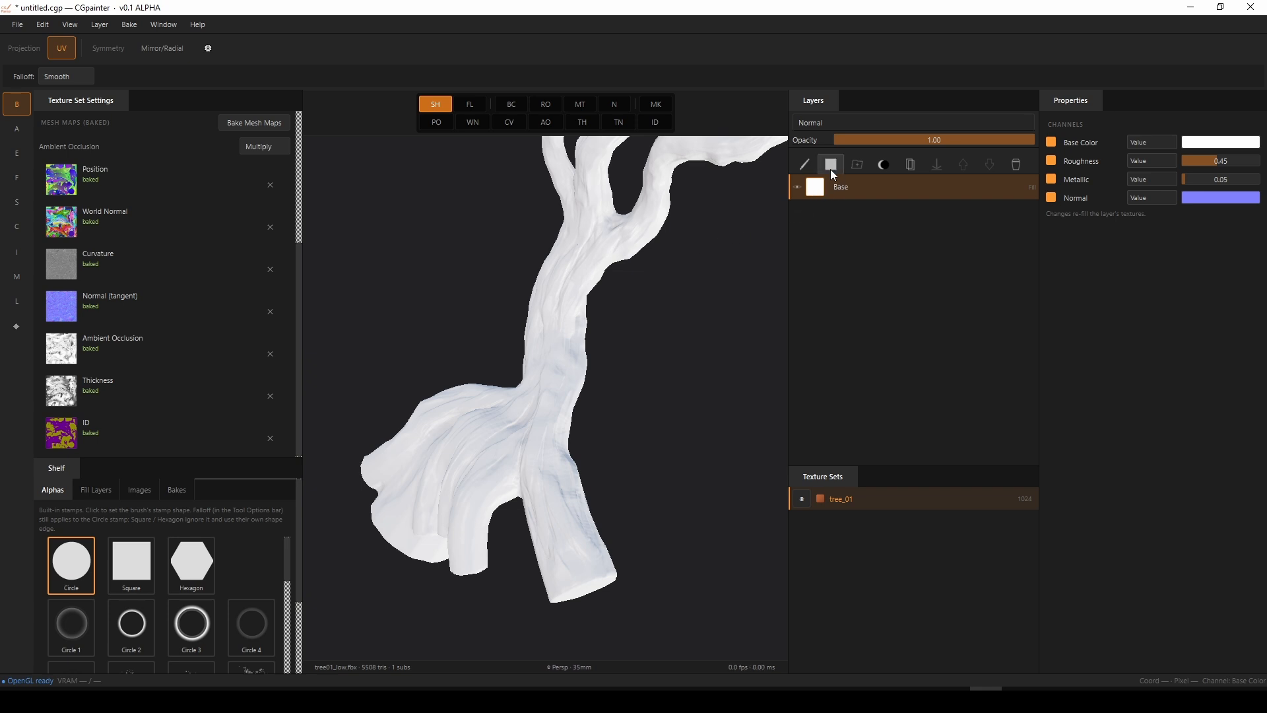
click(1188, 142)
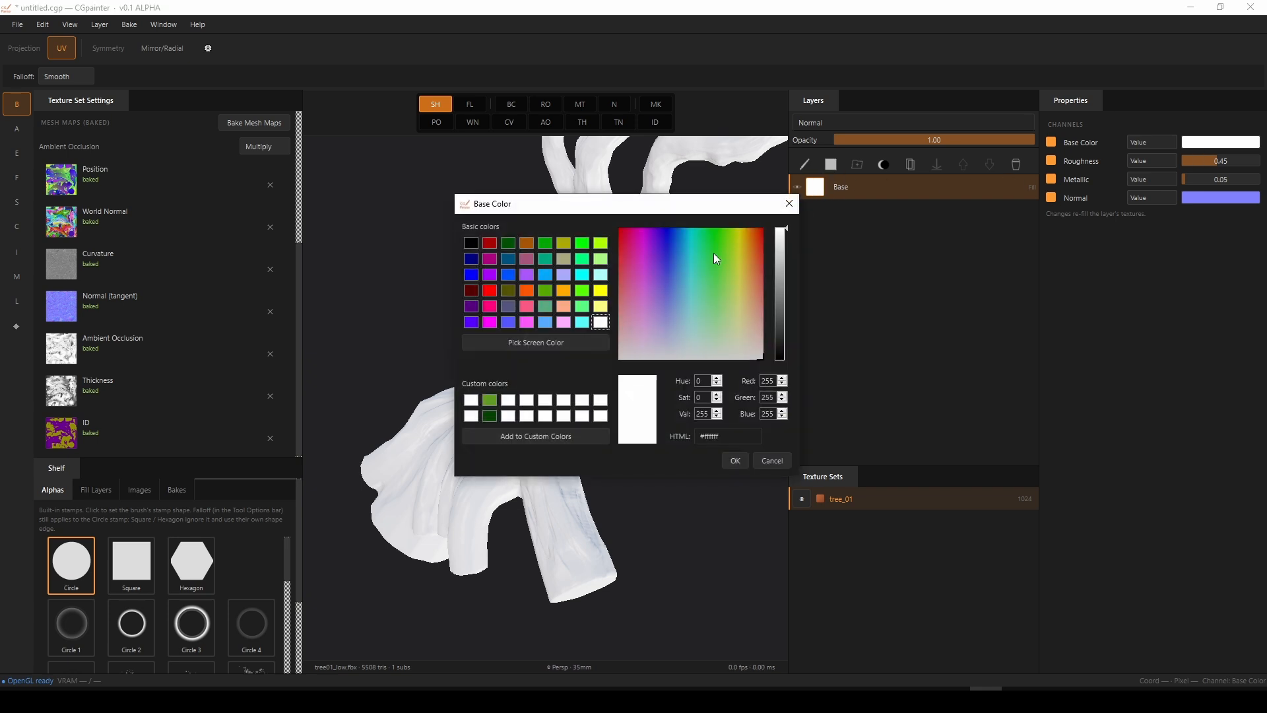
click(735, 460)
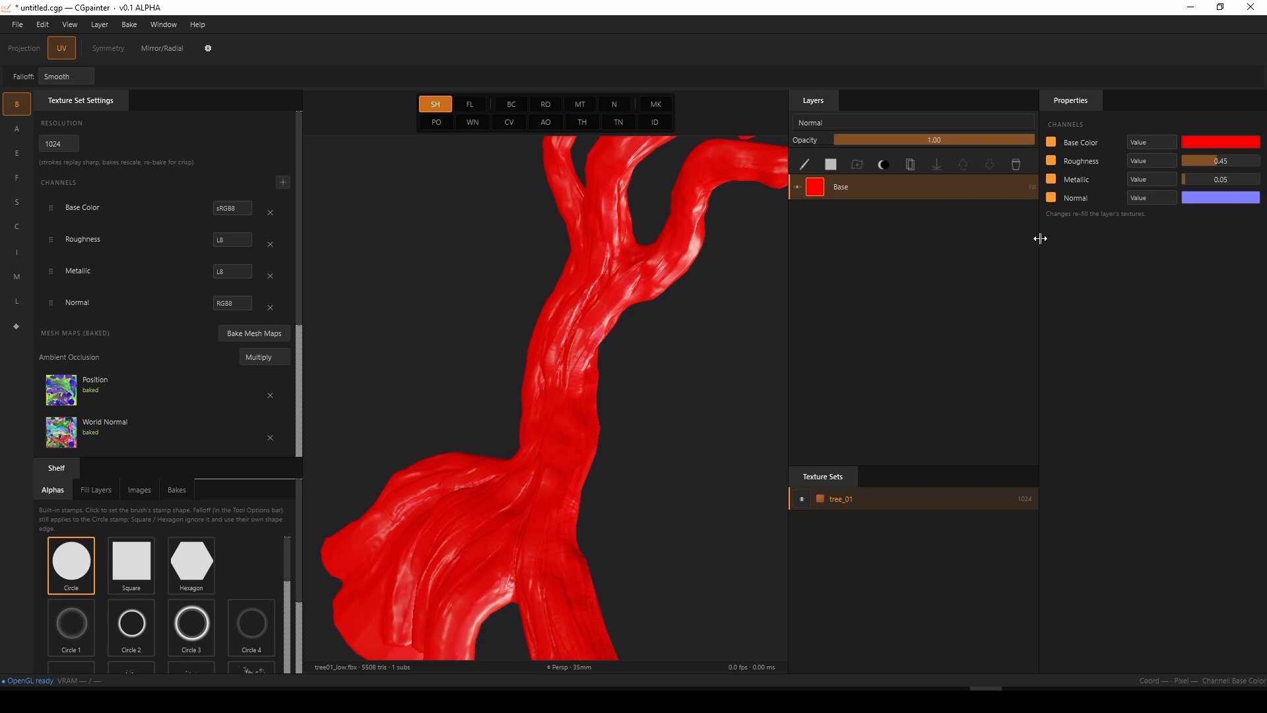
Widen the properties area and set the Base layer's roughness to 1.00
drag(1038, 237, 929, 227)
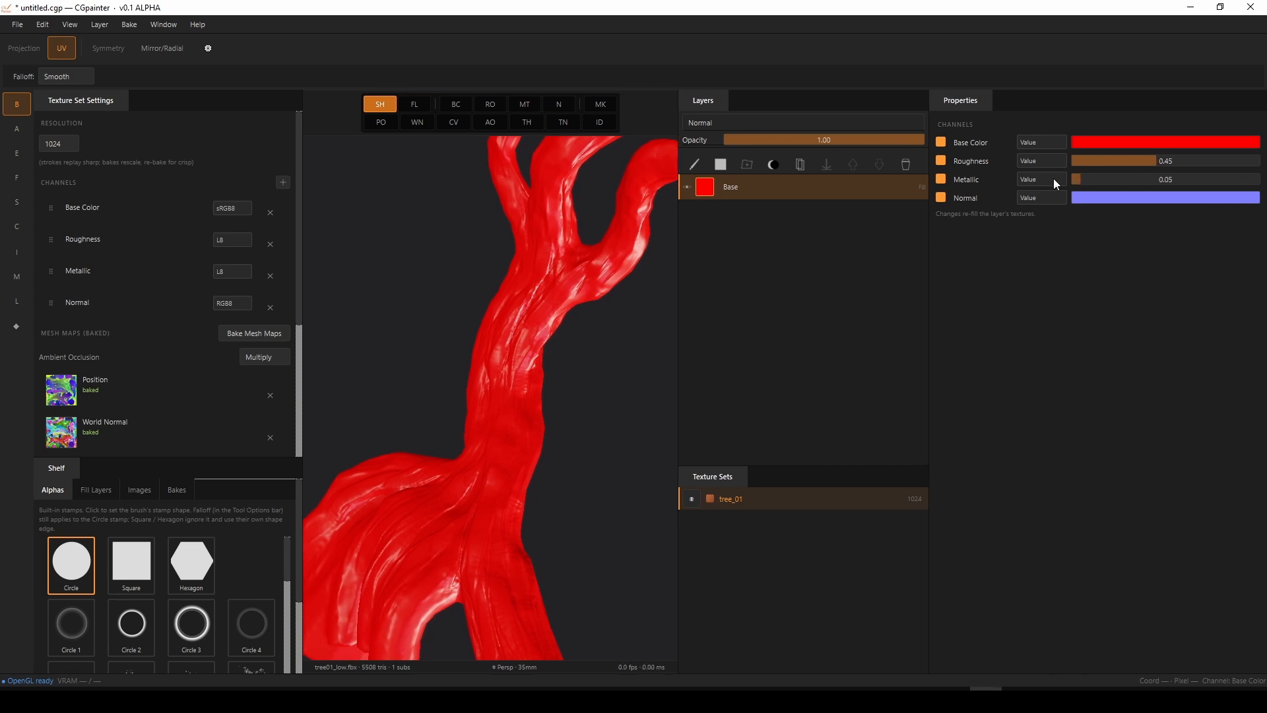
drag(1155, 160, 1261, 163)
mouse_move(1111, 180)
mouse_down()
mouse_move(1261, 184)
mouse_move(1092, 180)
mouse_up()
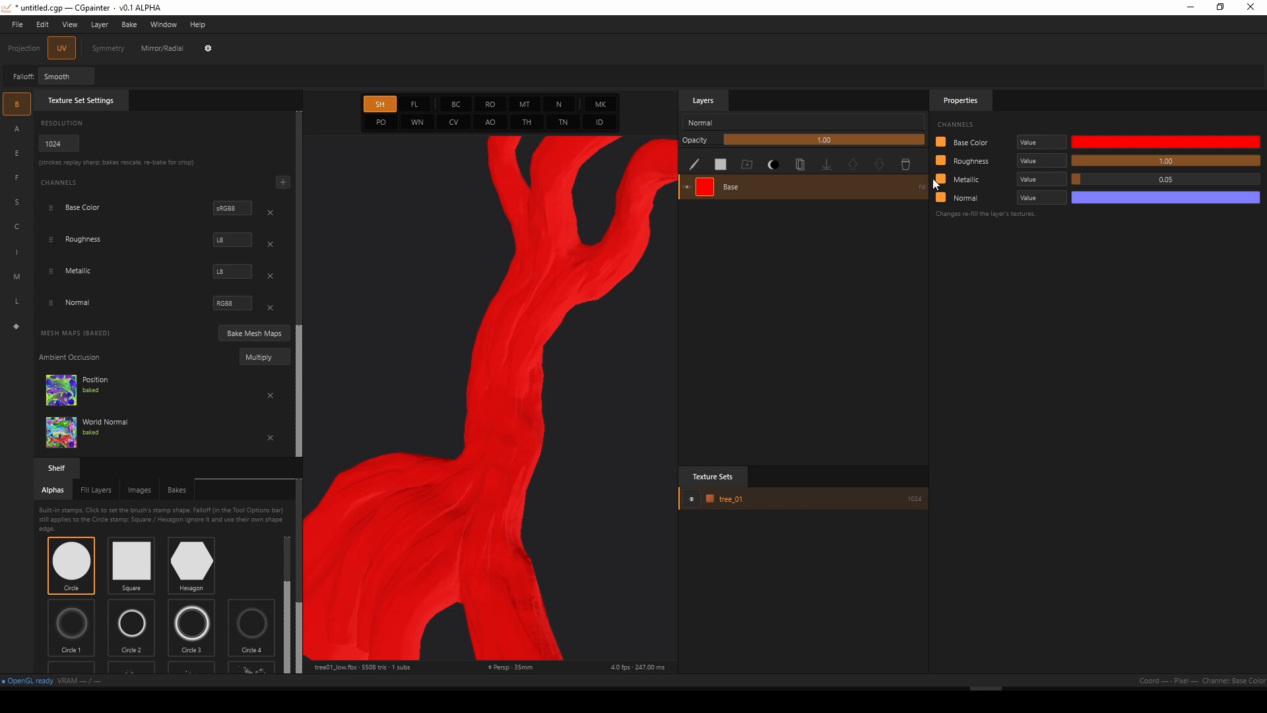
Add an Emissive channel to the texture set and accept black #000000 as the Base layer's emissive color
click(282, 181)
click(314, 286)
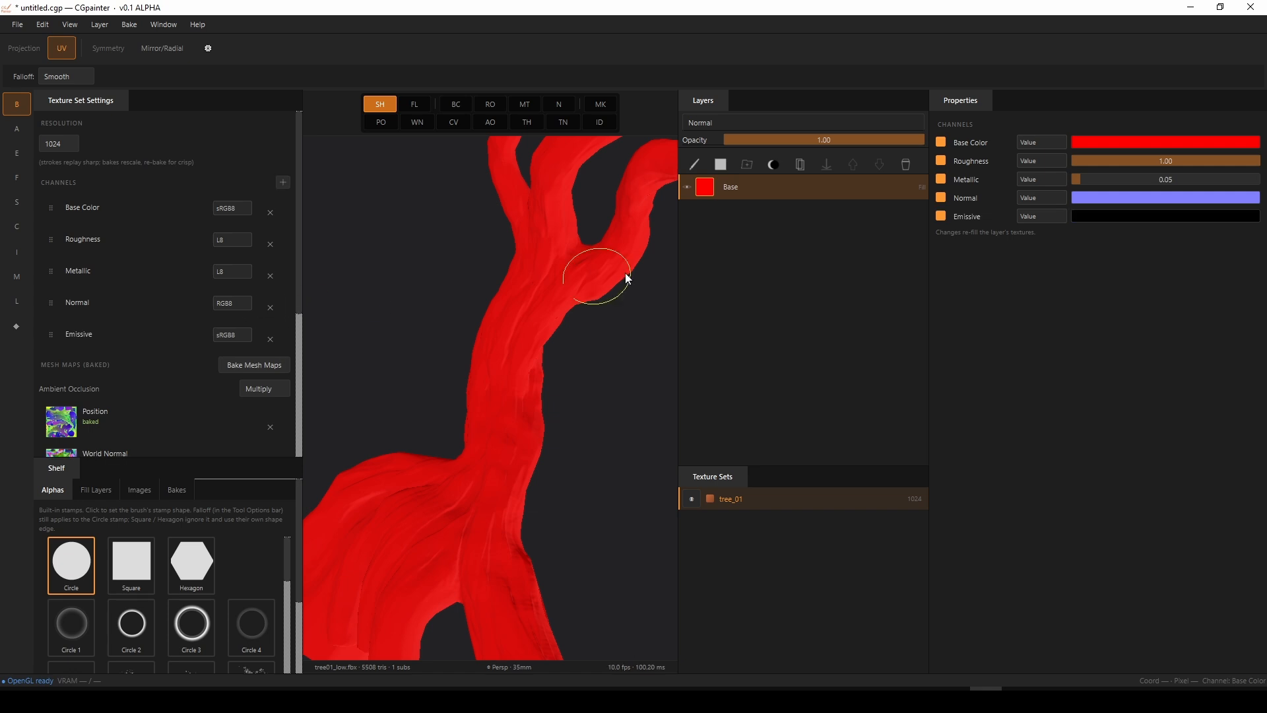
click(1126, 218)
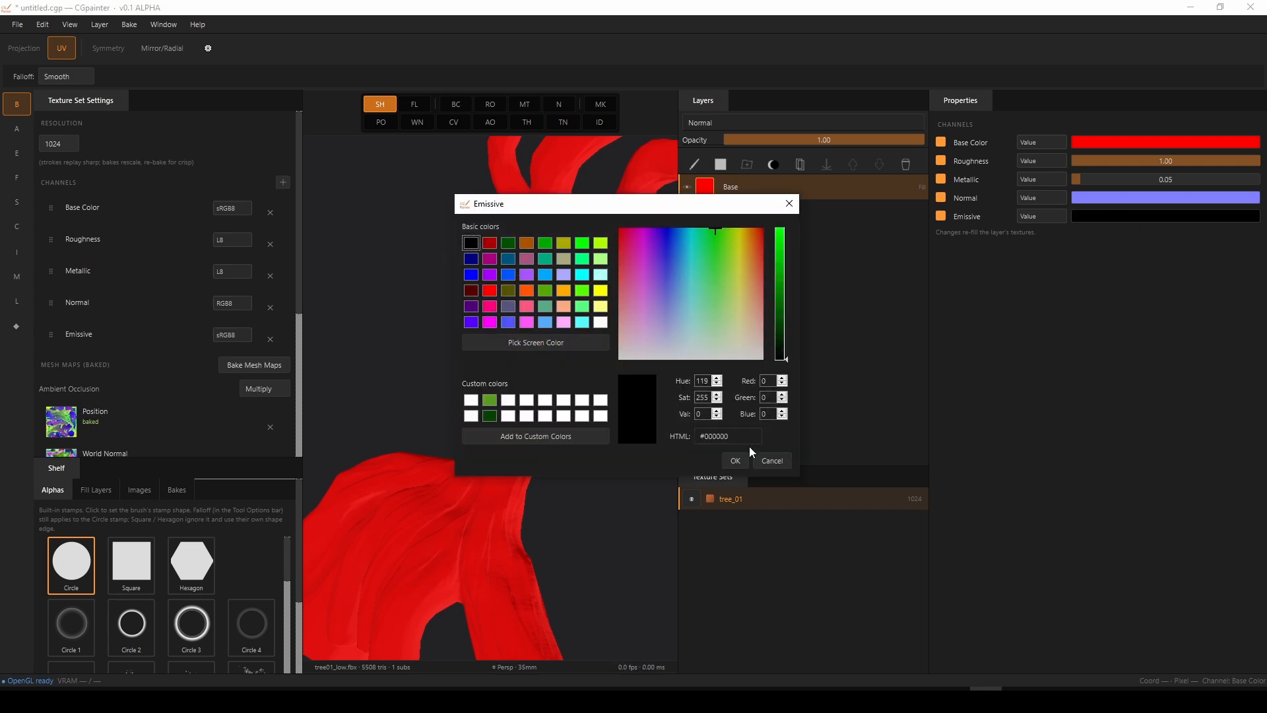
click(735, 460)
Set the Base layer's base color to white
click(1106, 145)
drag(639, 235, 569, 402)
click(731, 455)
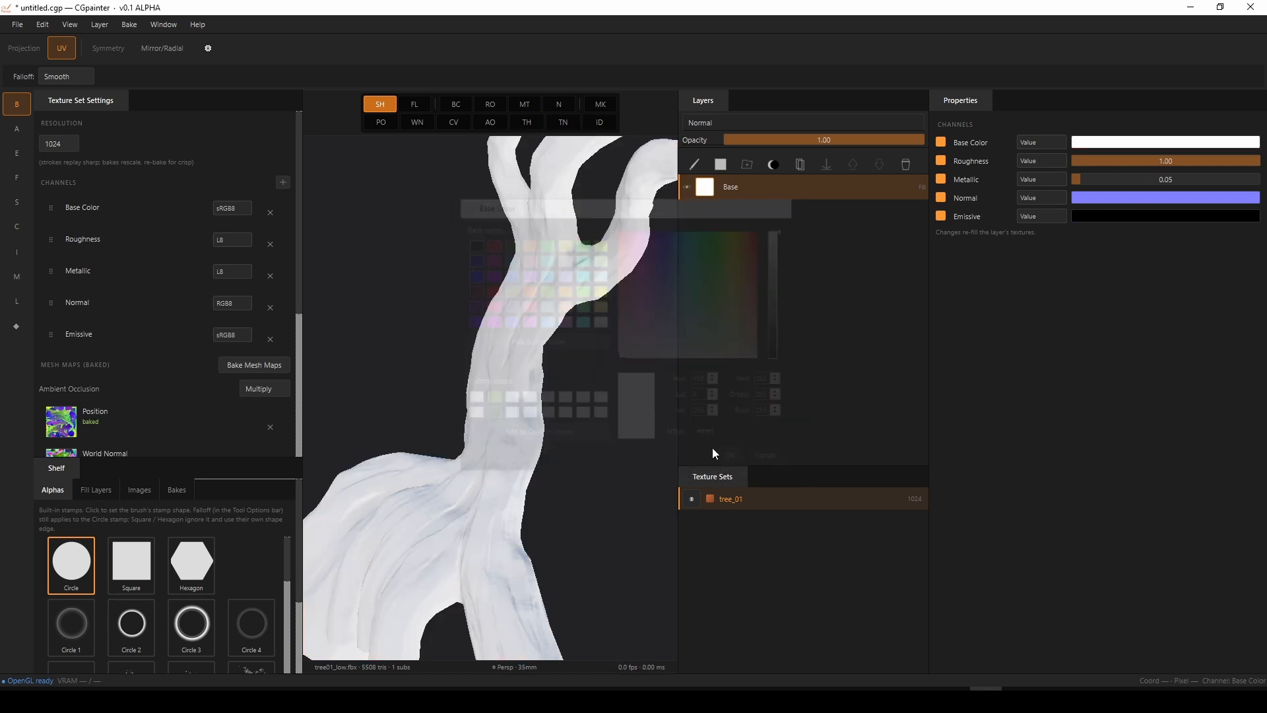
Try a bright green #62ff00 emissive color on the Base layer and remove the Emissive channel from the texture set
click(1114, 218)
drag(755, 240, 724, 227)
drag(780, 295, 784, 210)
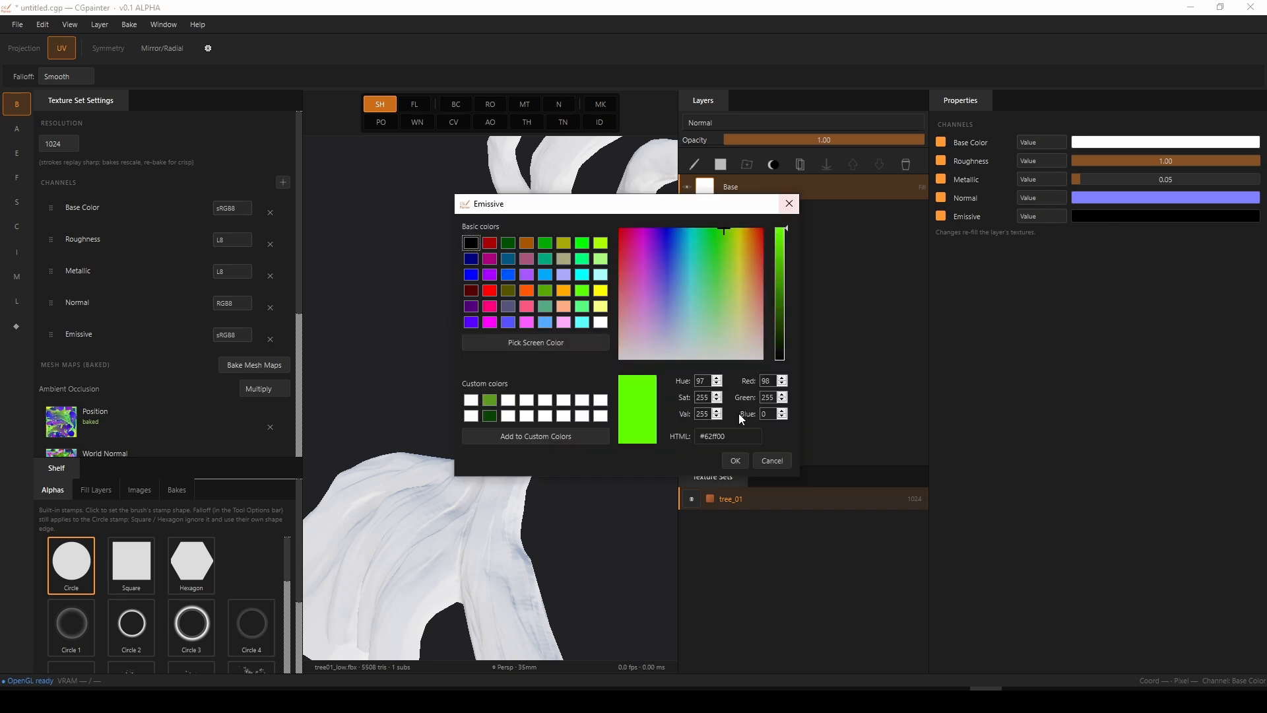
click(735, 460)
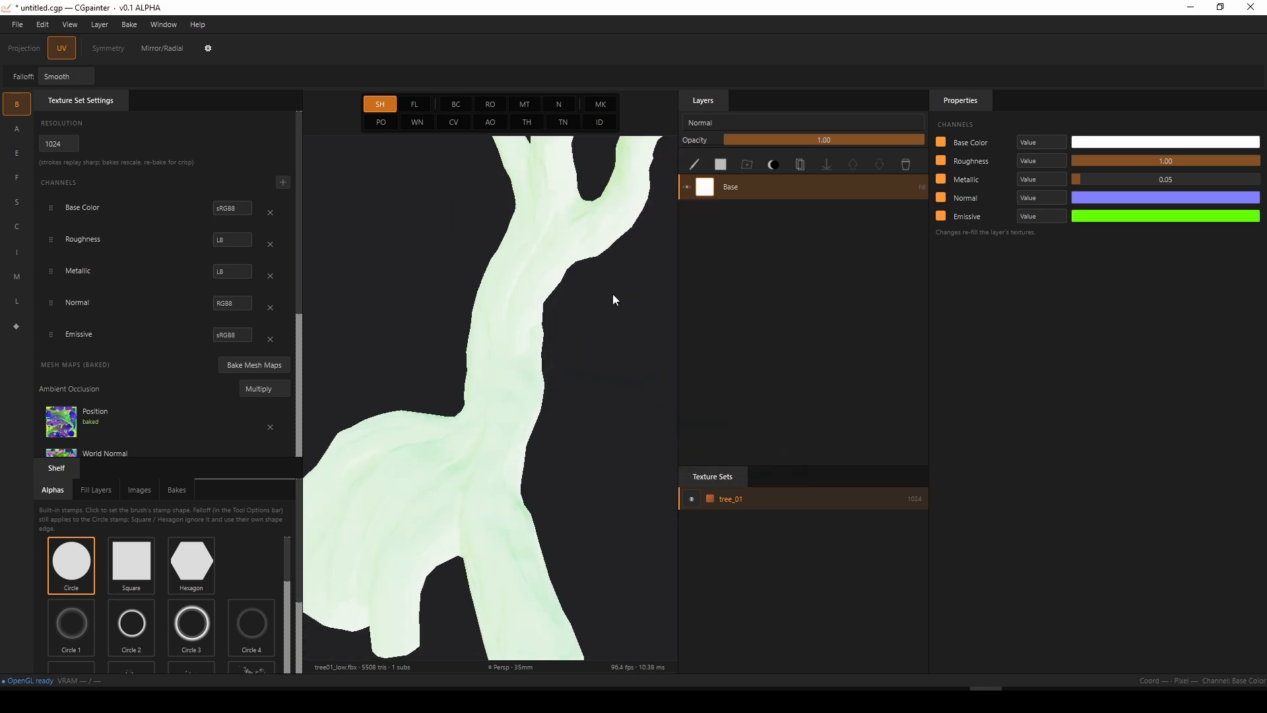
click(271, 339)
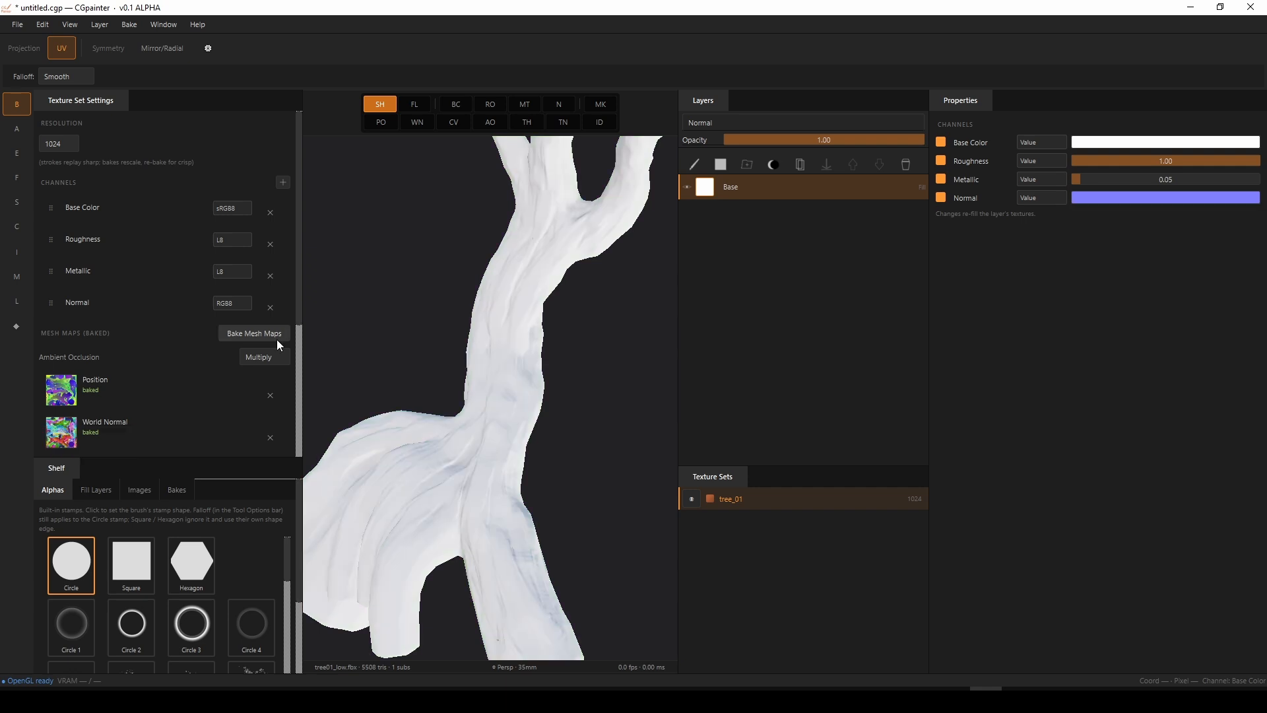
Set the Base layer's base color to bright green #1aff00
middle_drag(588, 295, 576, 333)
click(1077, 144)
drag(644, 280, 719, 224)
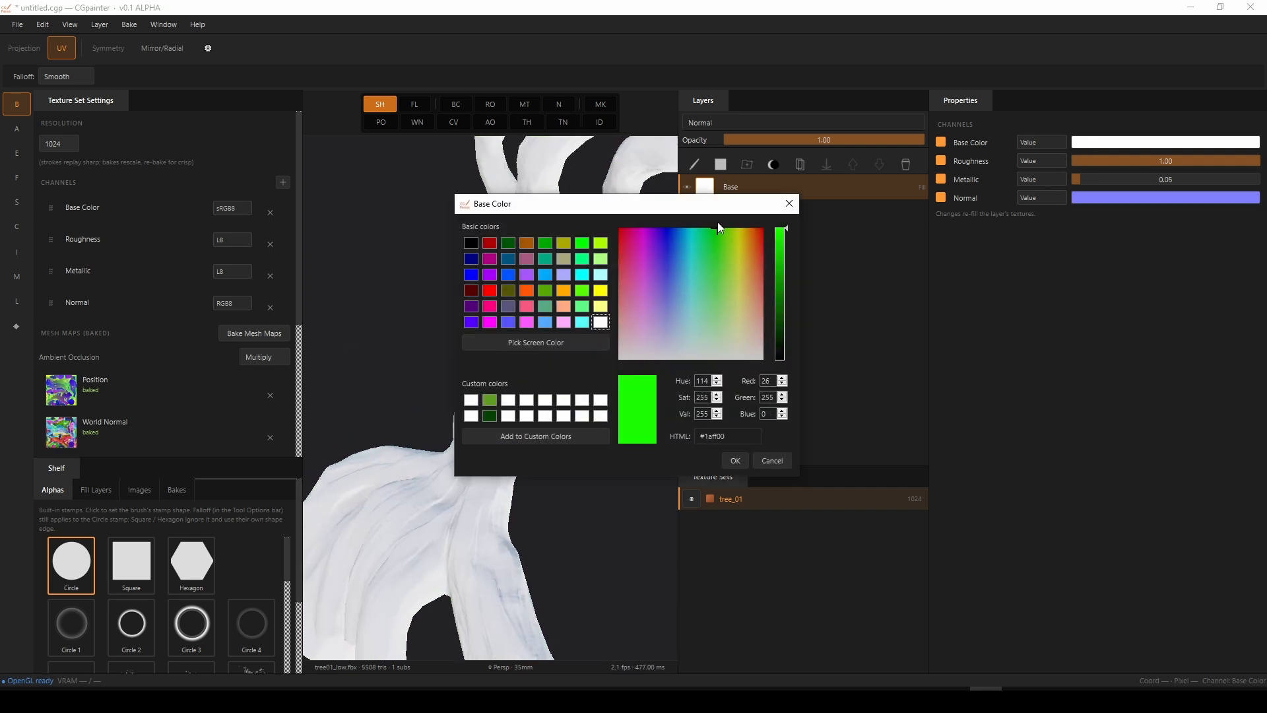
click(734, 460)
middle_drag(638, 414, 639, 394)
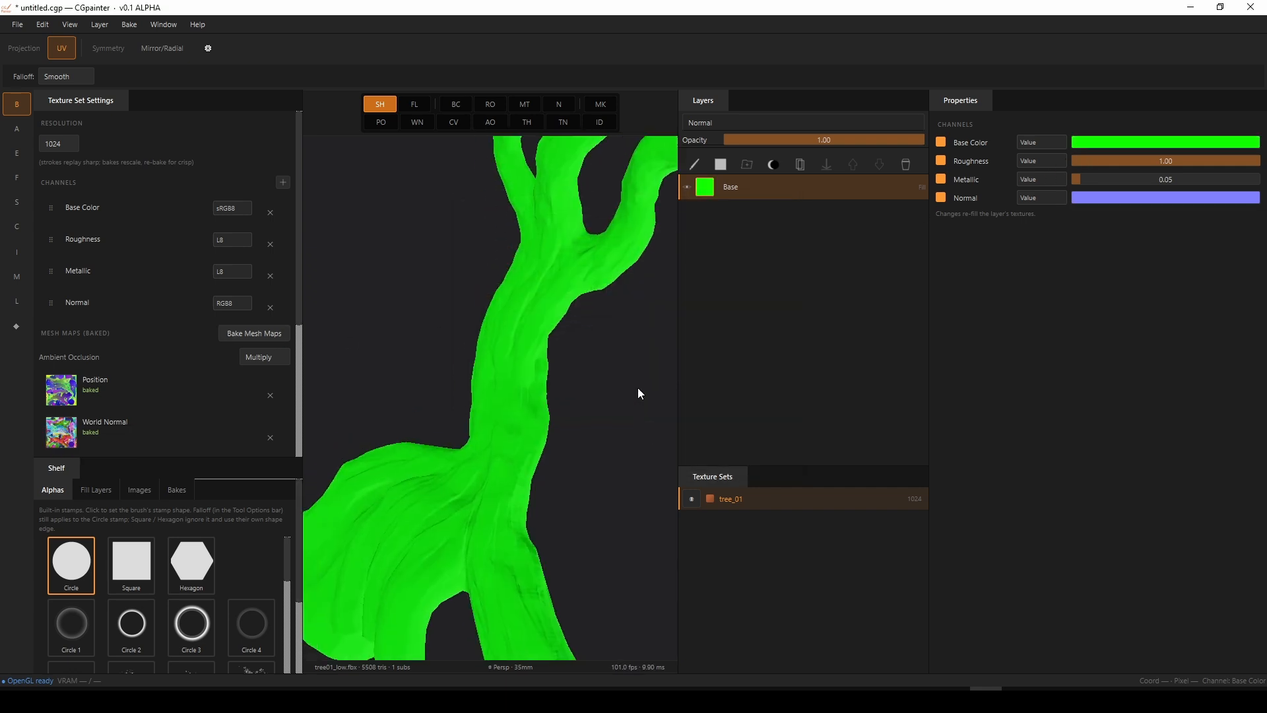
Change the Base layer's base color to pure red
click(1123, 145)
drag(722, 264, 785, 201)
click(735, 460)
middle_drag(631, 376, 605, 396)
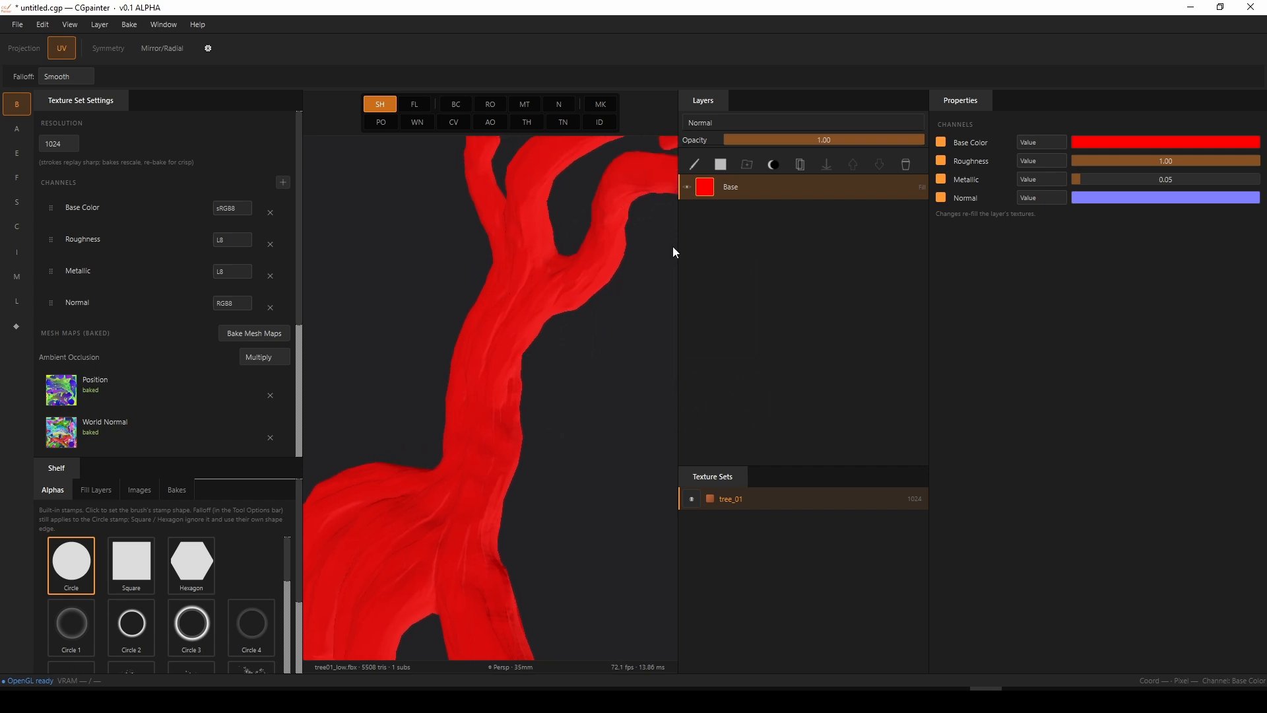
Add a fill layer above the Base layer and switch its visibility off and on again
click(720, 165)
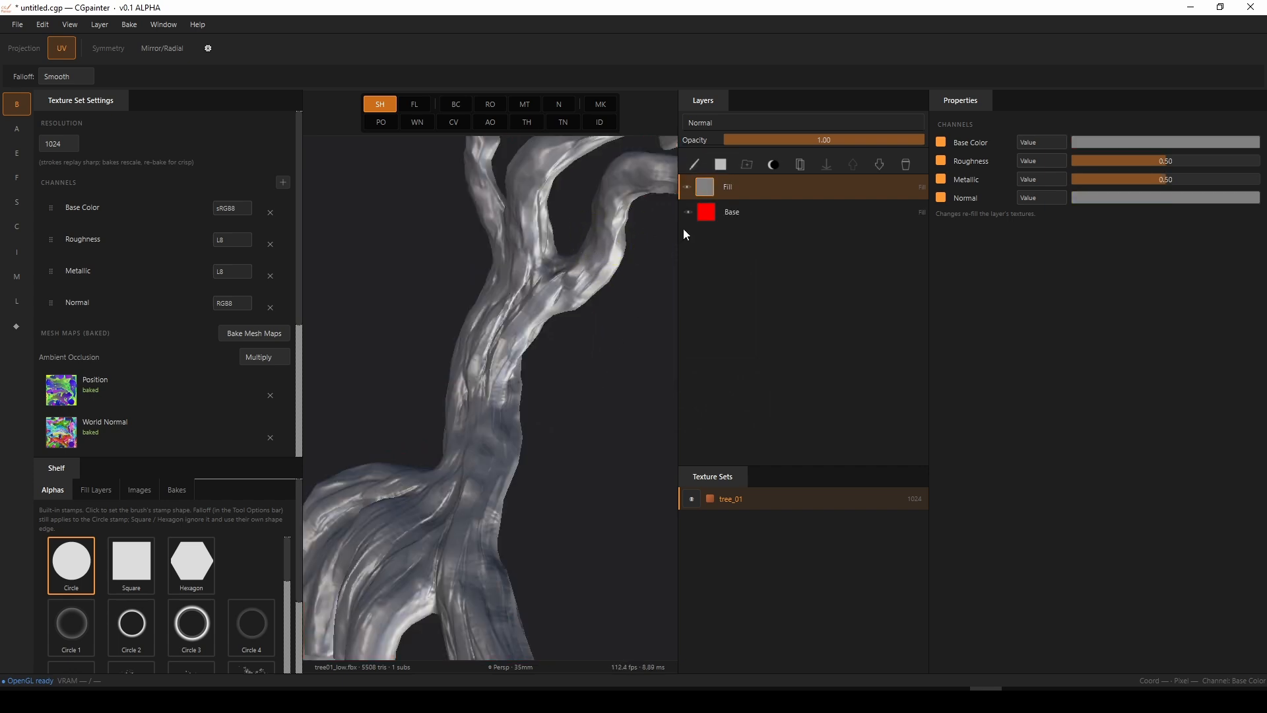
click(688, 186)
click(687, 187)
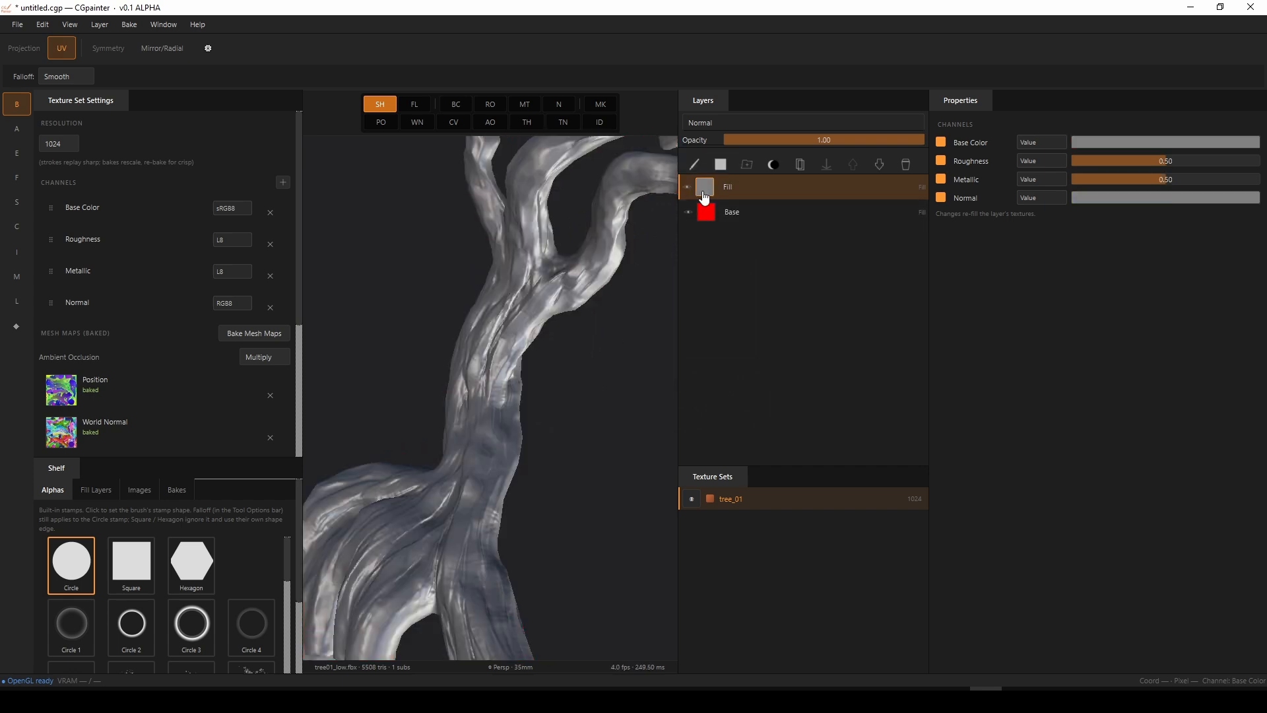
Set the new fill layer's base color to blue #0044ff
click(1123, 143)
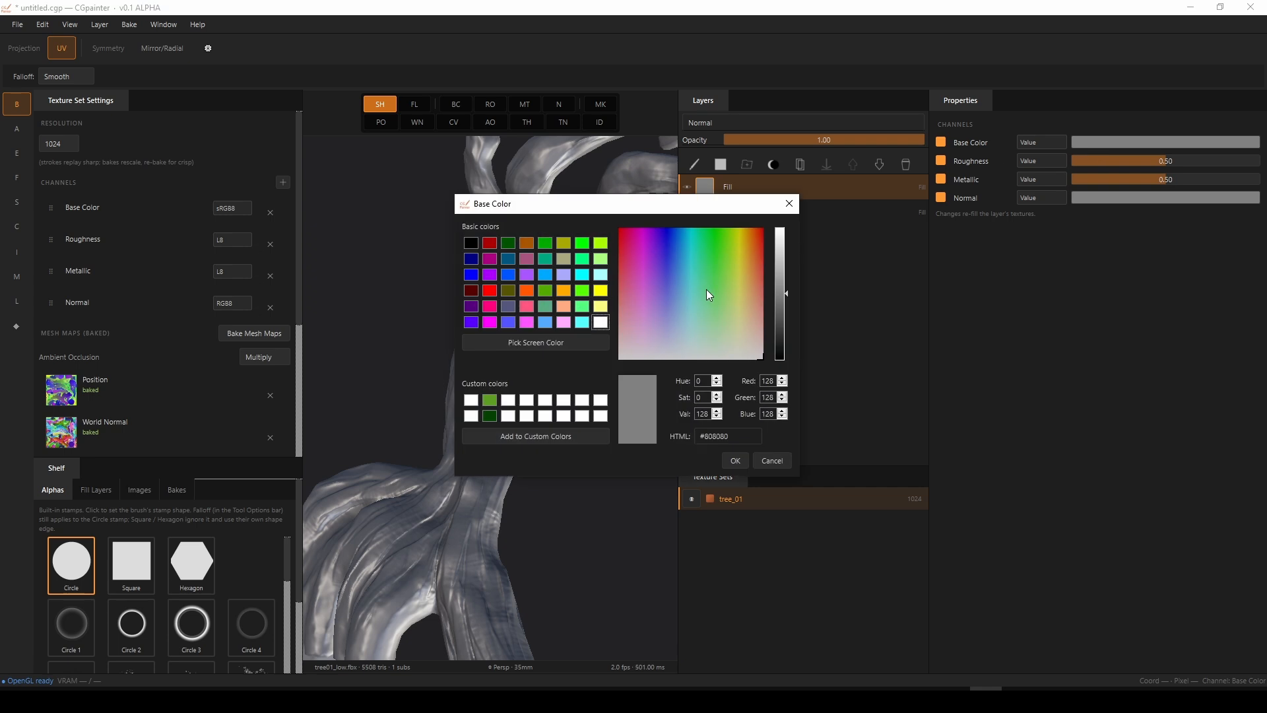
drag(706, 289, 675, 229)
drag(779, 321, 779, 231)
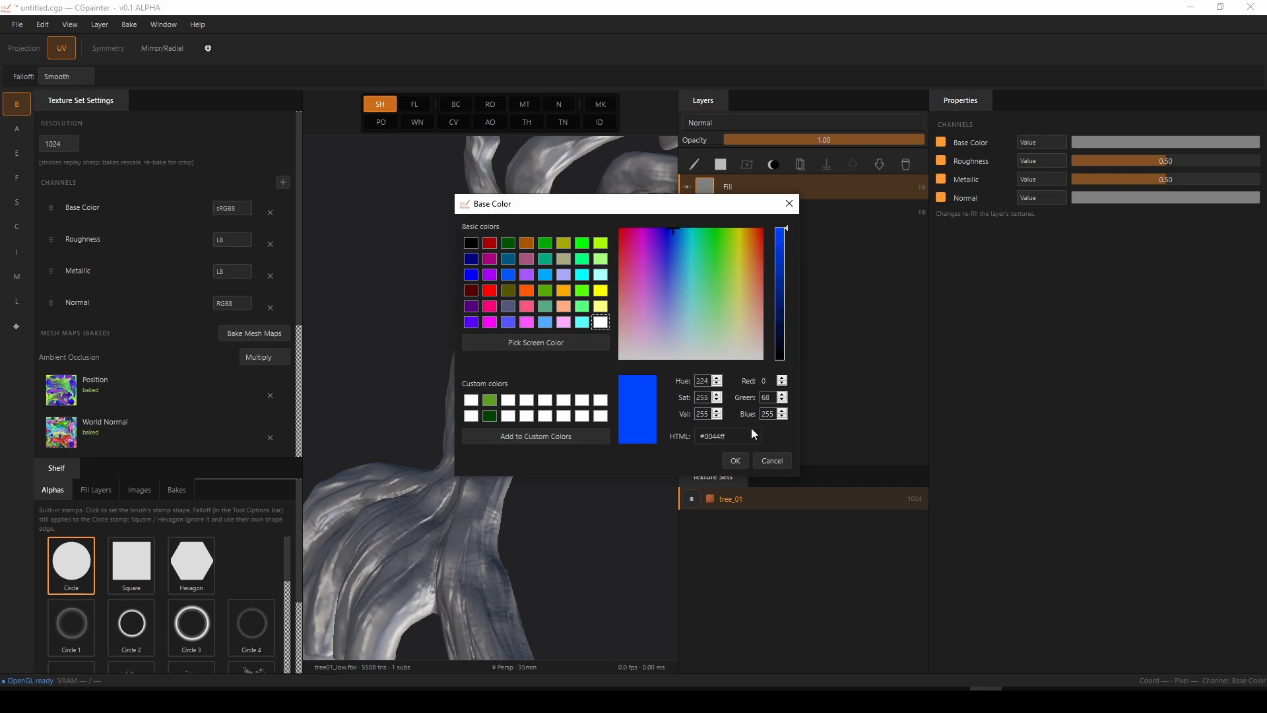
click(735, 461)
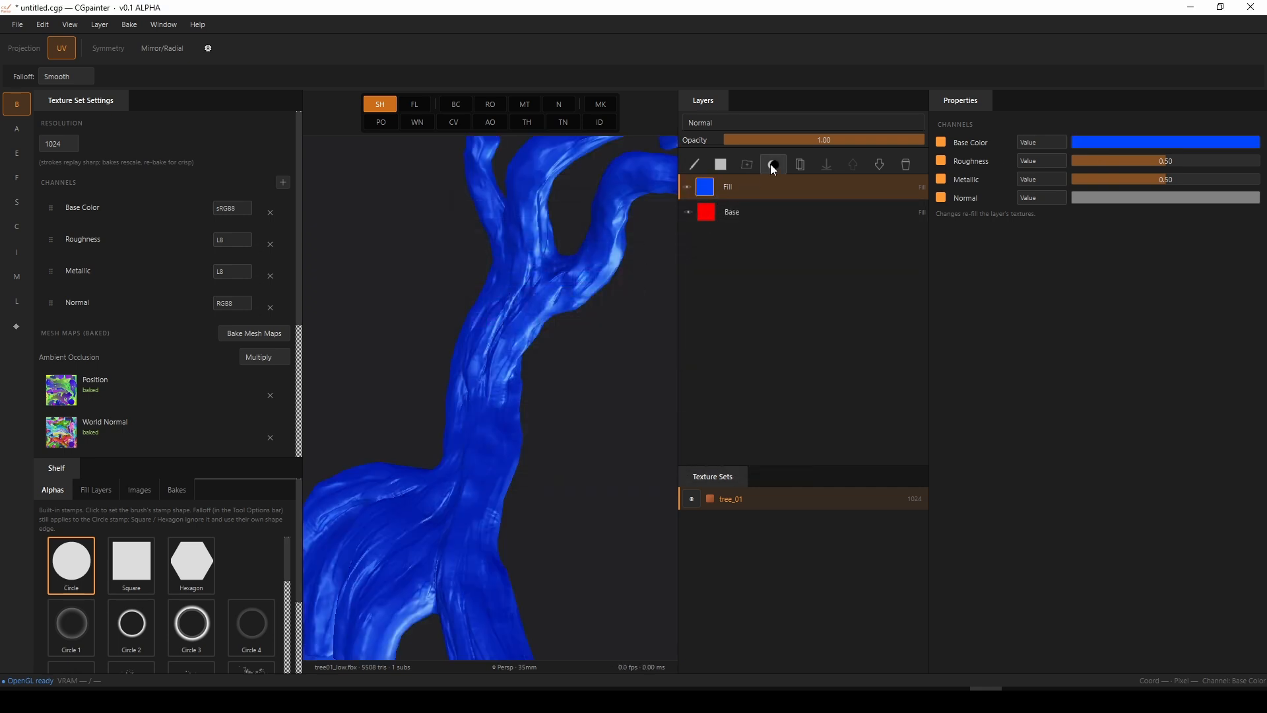
Add a black mask to the blue fill layer and make the mask active for painting
right_click(751, 185)
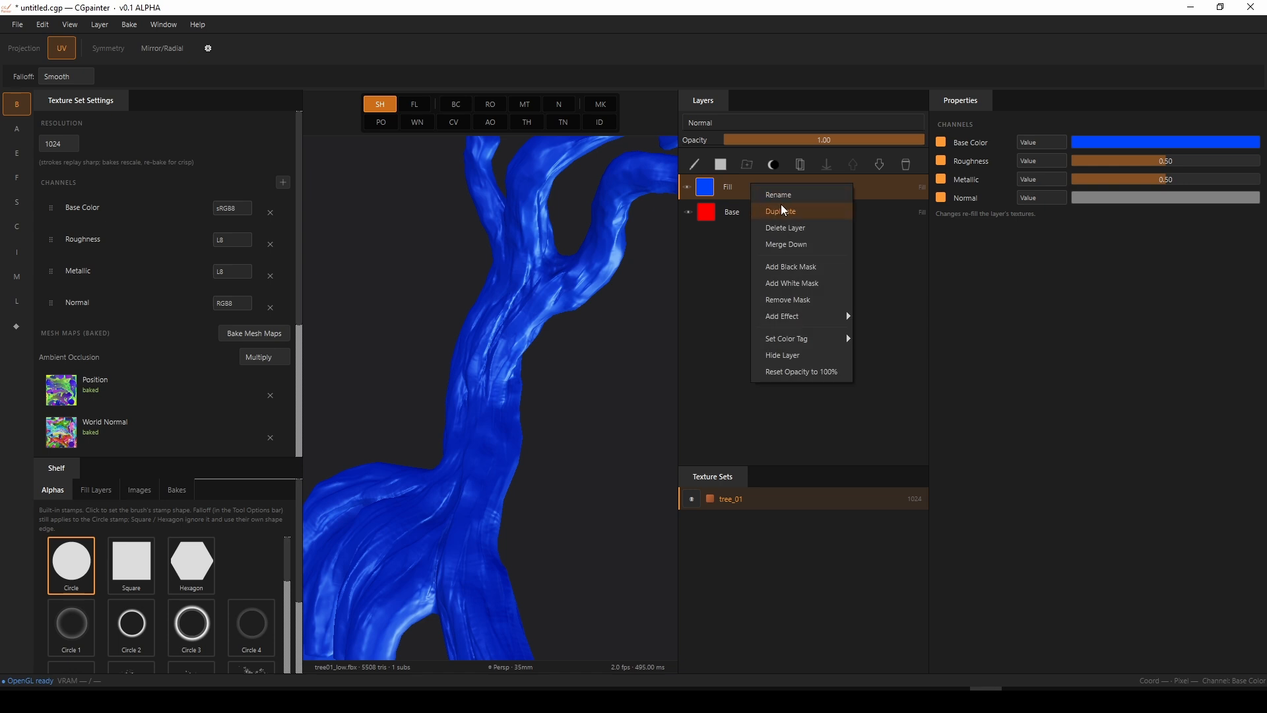
click(795, 265)
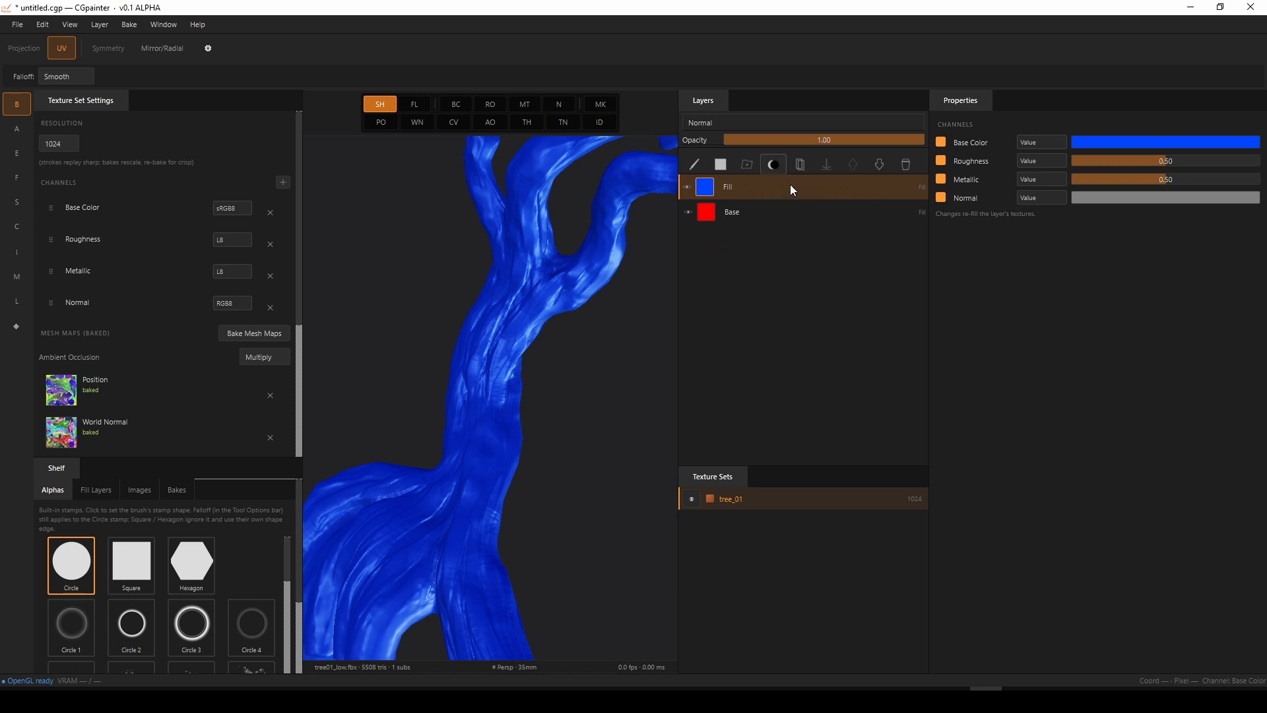
click(728, 189)
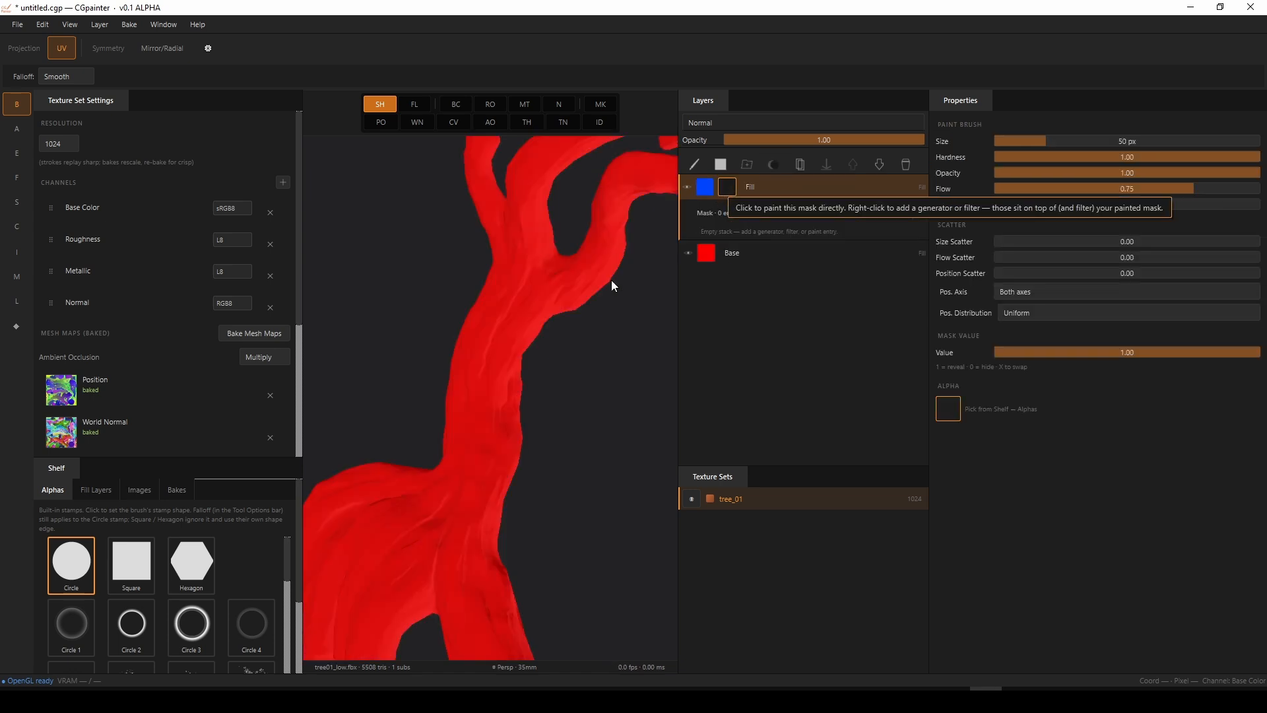
Brush a test stroke down the trunk on the fill layer's mask and undo it
scroll(589, 309, down, 3)
scroll(589, 315, up, 3)
drag(569, 309, 549, 342)
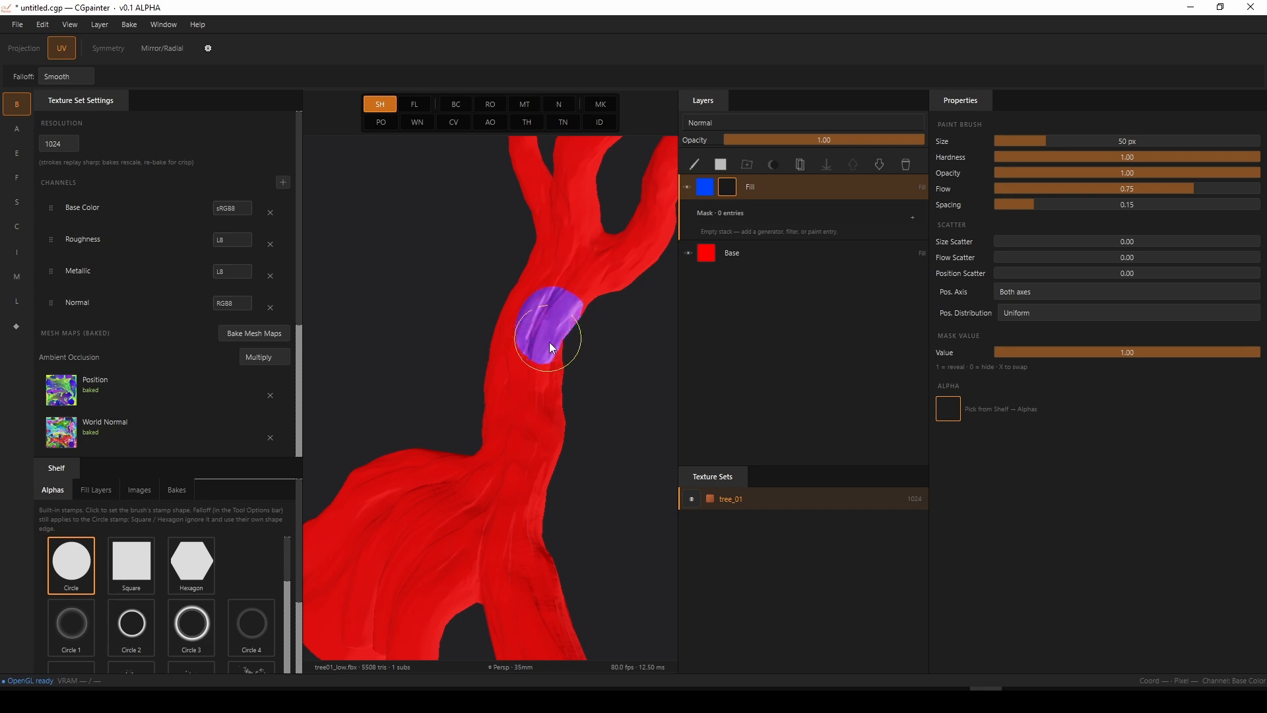
scroll(576, 395, up, 3)
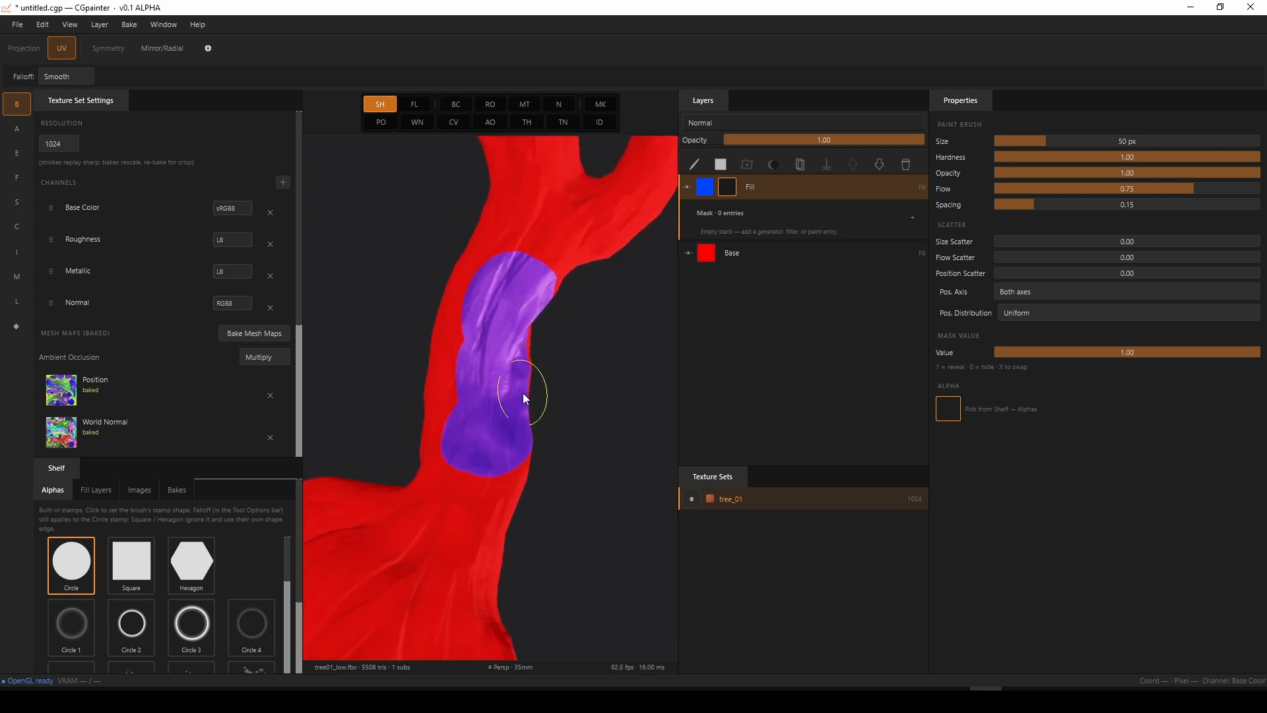
key(ctrl+z)
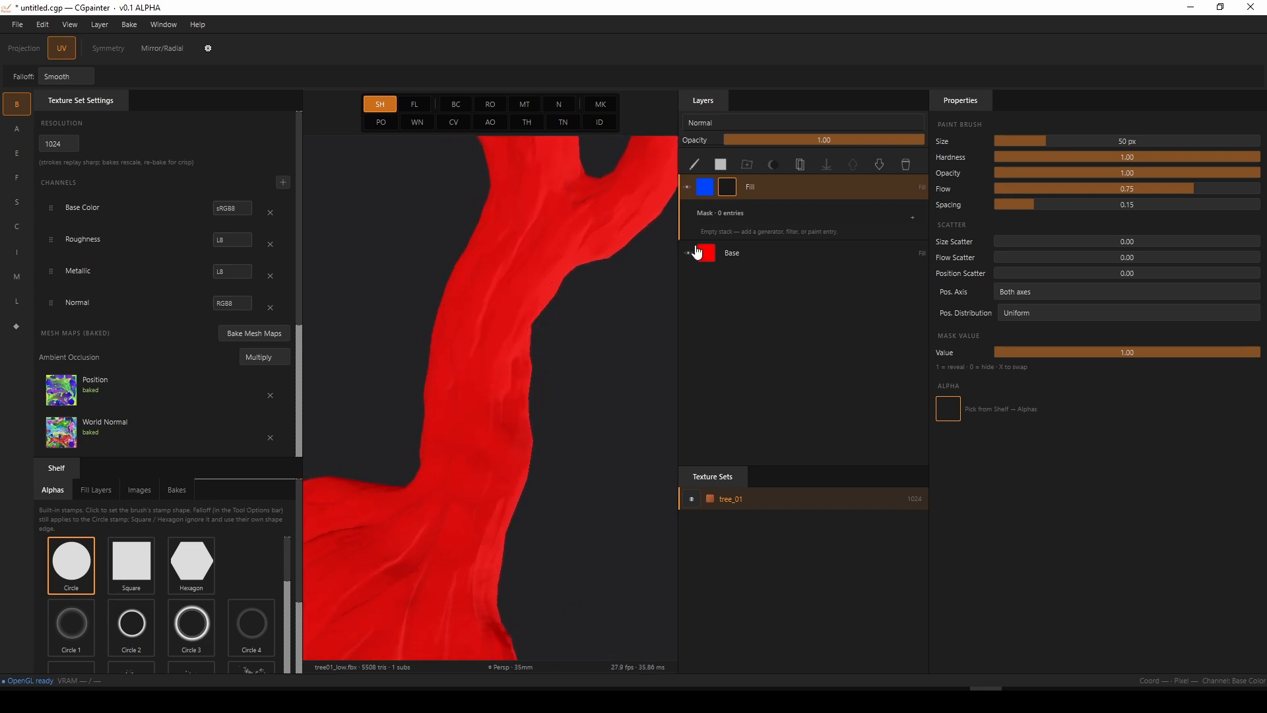
Add a Slope generator to the blue fill layer's mask and check the effect around the tree
right_click(727, 187)
mouse_move(757, 196)
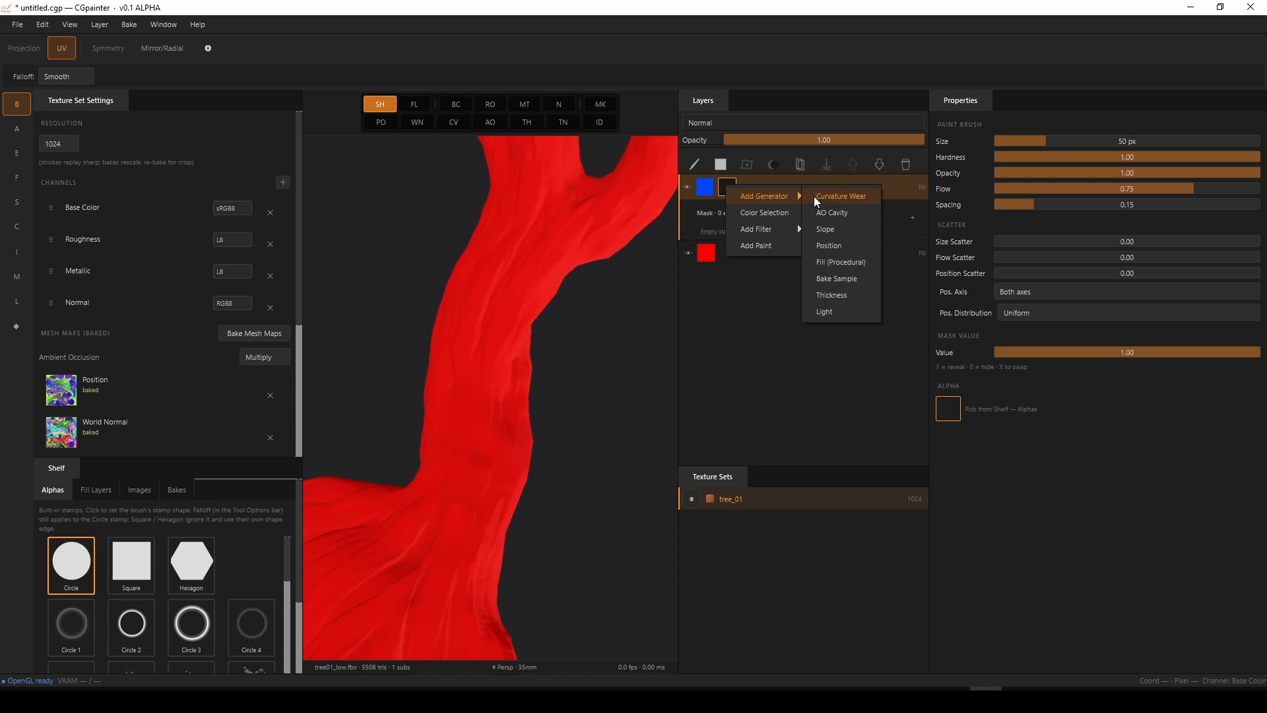
click(837, 229)
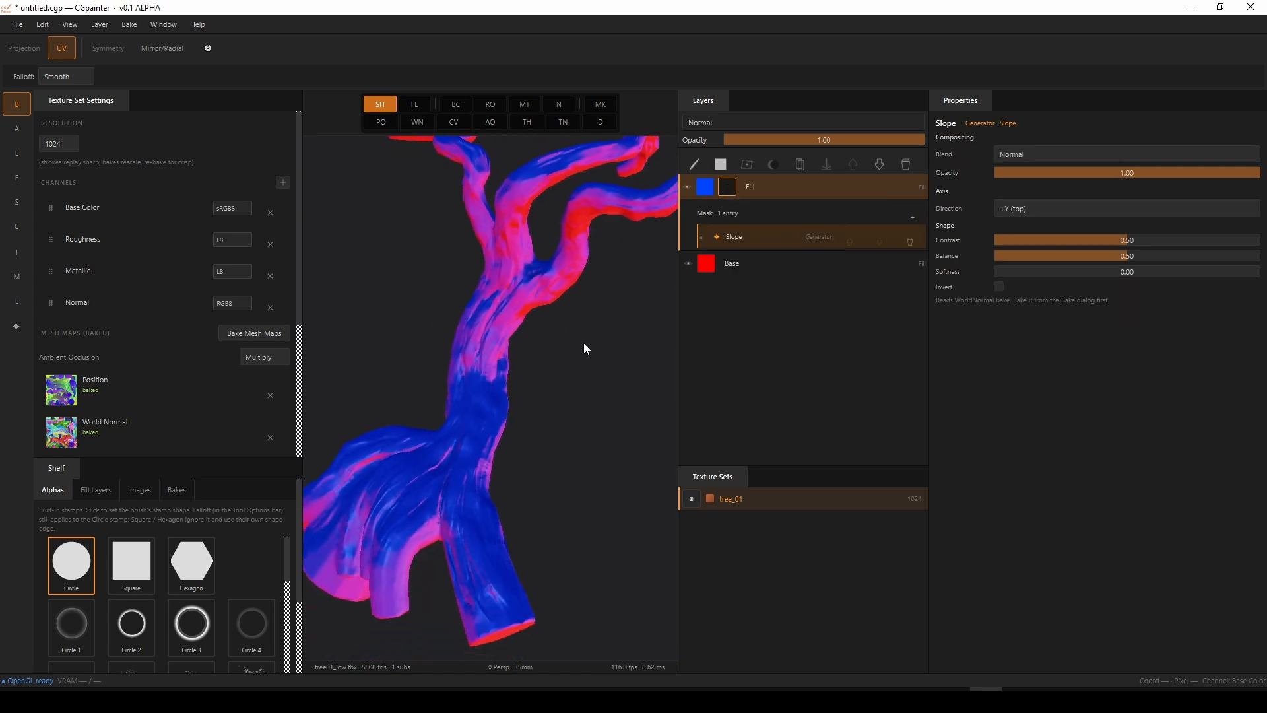
alt+drag(612, 356, 659, 276)
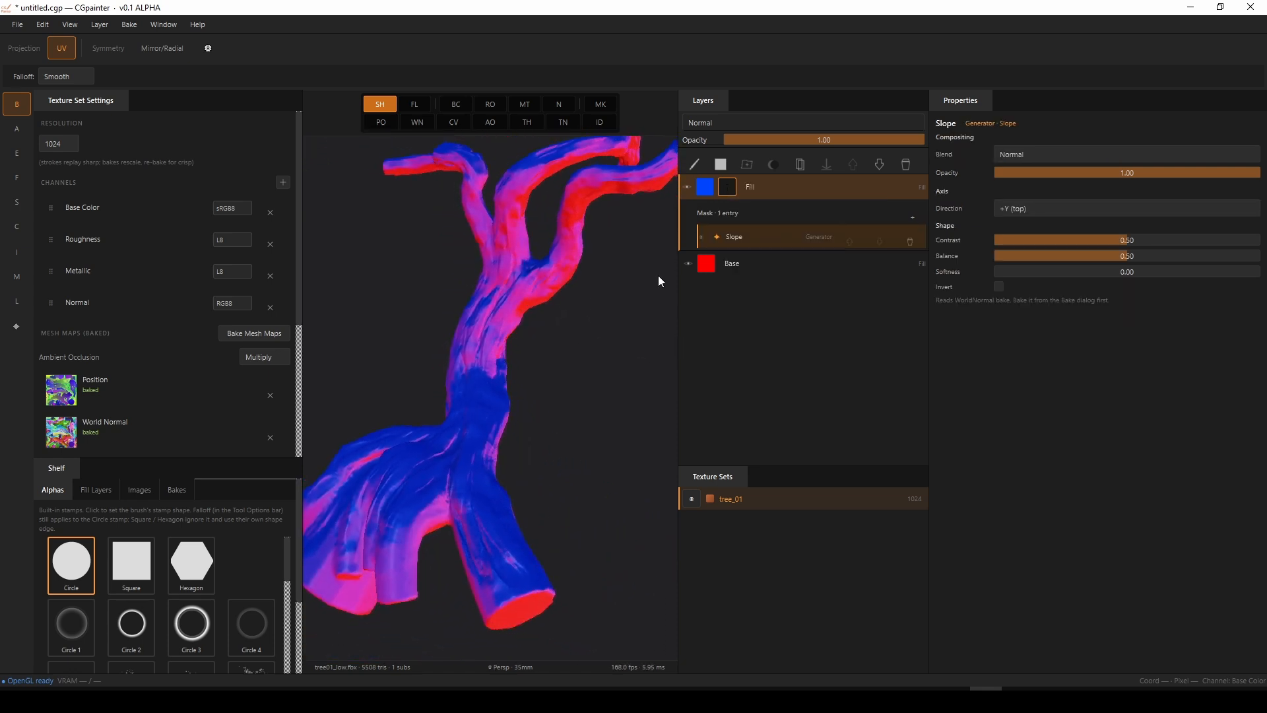
Set the blue fill layer's roughness to 1.00 and its metallic to 0.00
click(706, 186)
drag(1139, 161, 1261, 161)
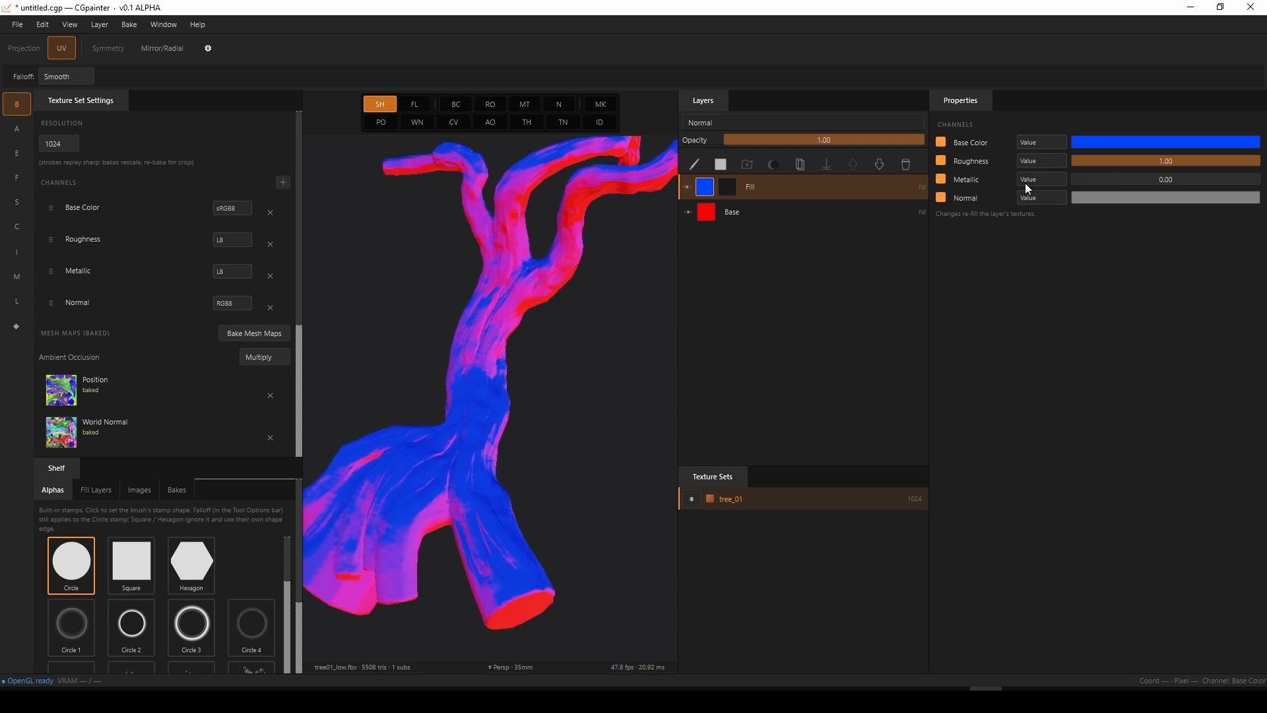
scroll(553, 330, up, 3)
Adjust the Slope generator's shape settings in the fill layer's mask so that blue covers less of the tree
click(727, 188)
click(743, 239)
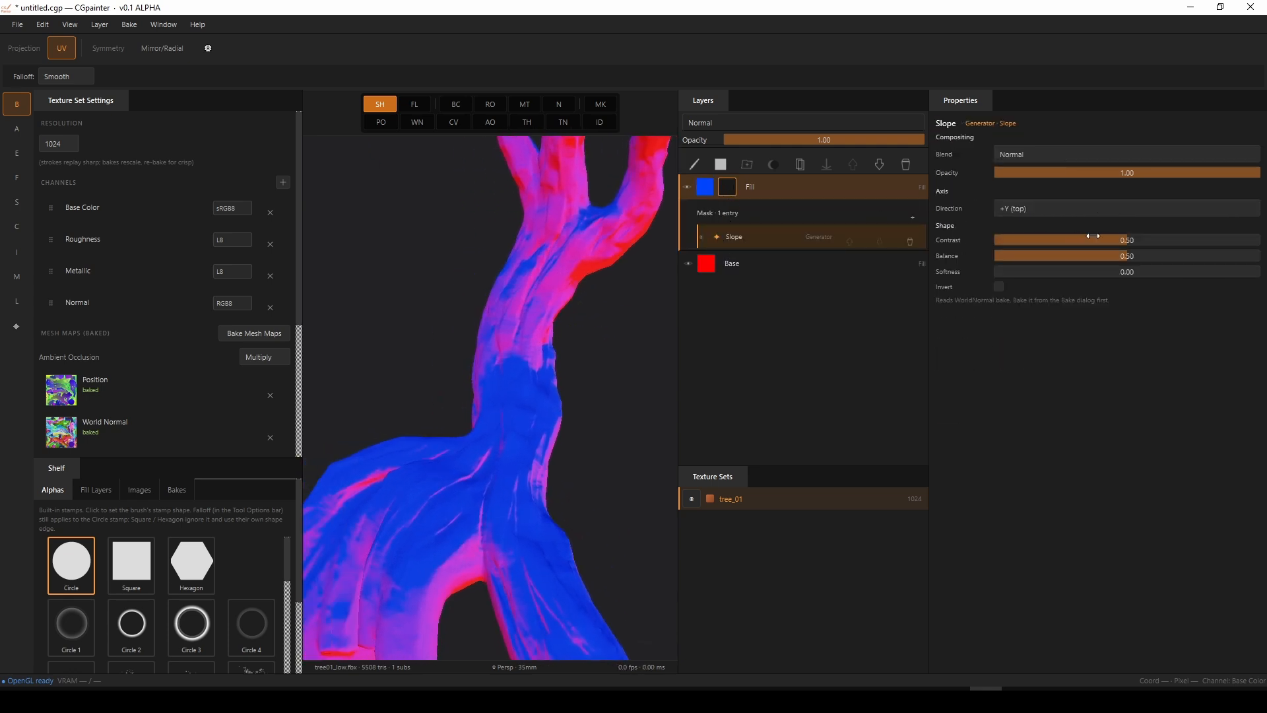
drag(1115, 239, 1042, 274)
Add a Curvature Wear generator above Slope in the fill layer's mask and inspect the edge effect on the tree
click(728, 195)
right_click(728, 195)
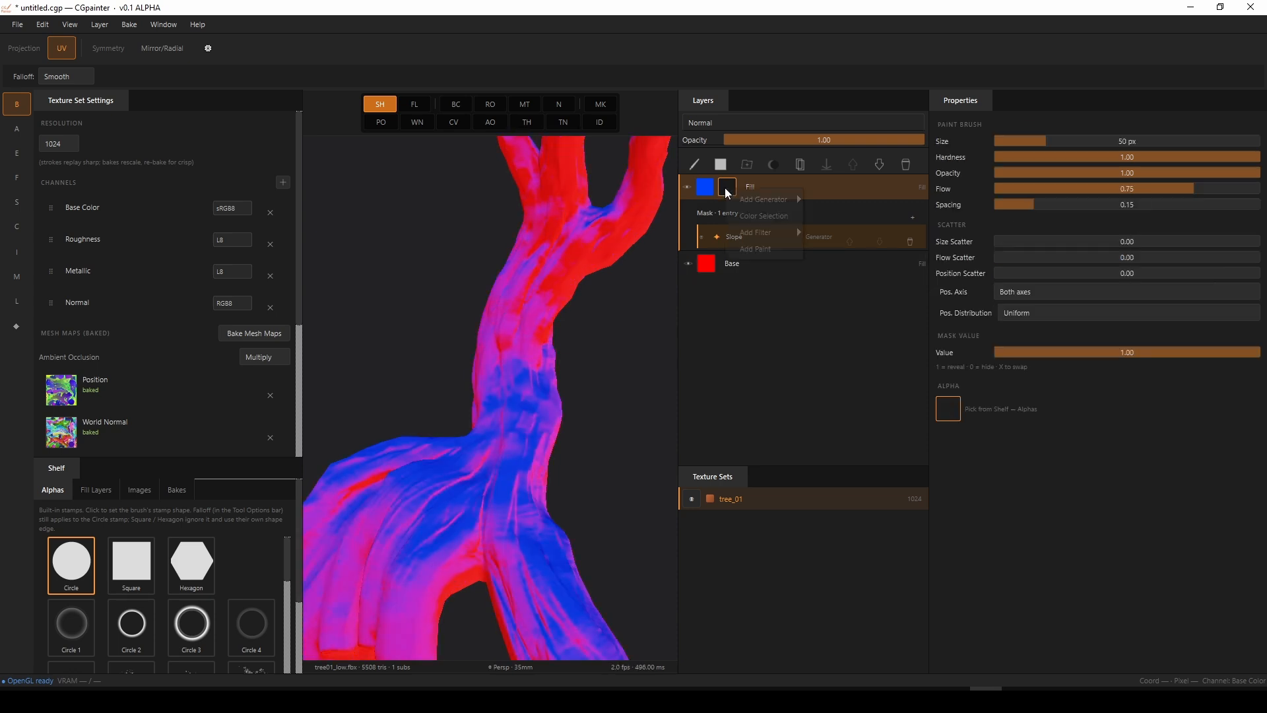
mouse_move(756, 201)
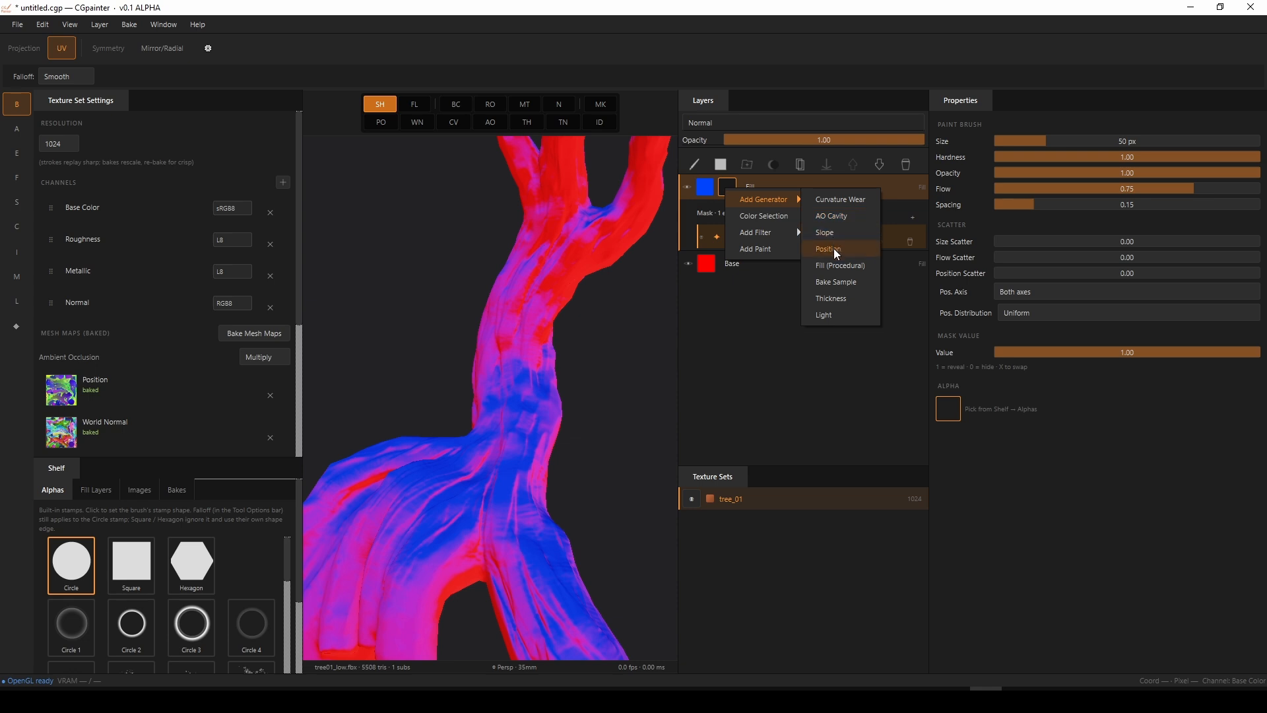
click(839, 199)
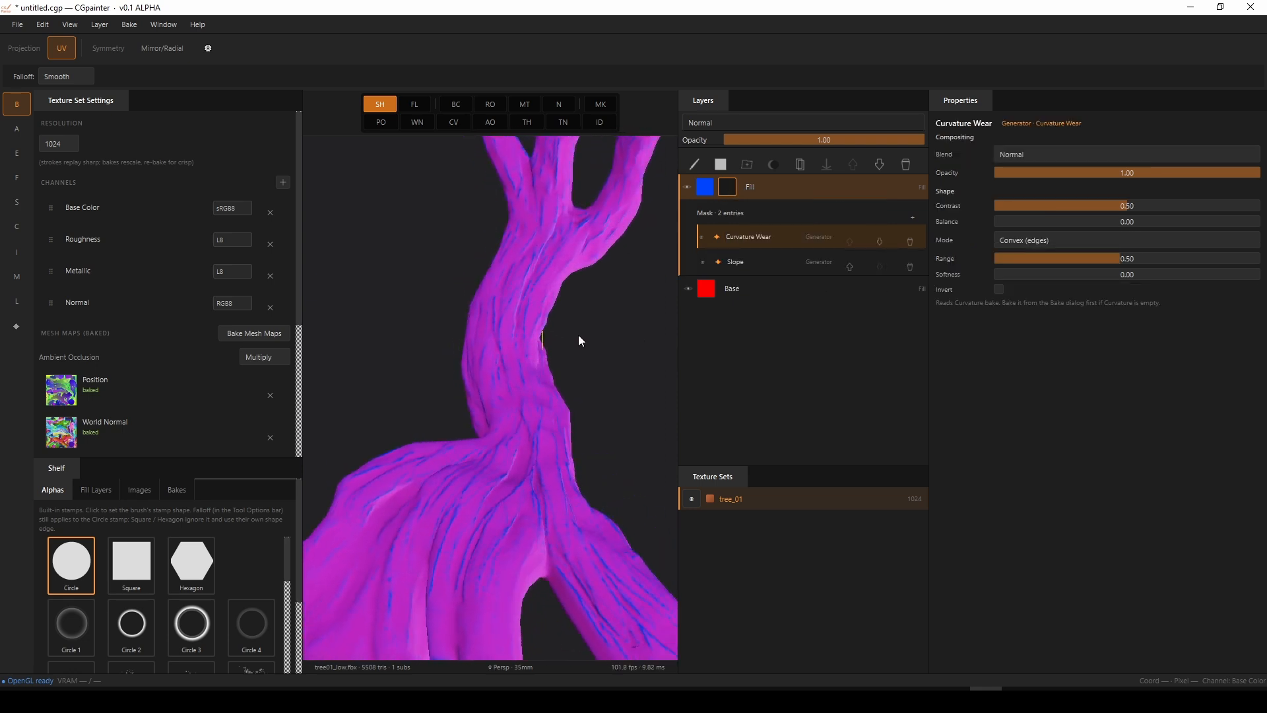
scroll(545, 325, down, 3)
alt+drag(564, 329, 566, 397)
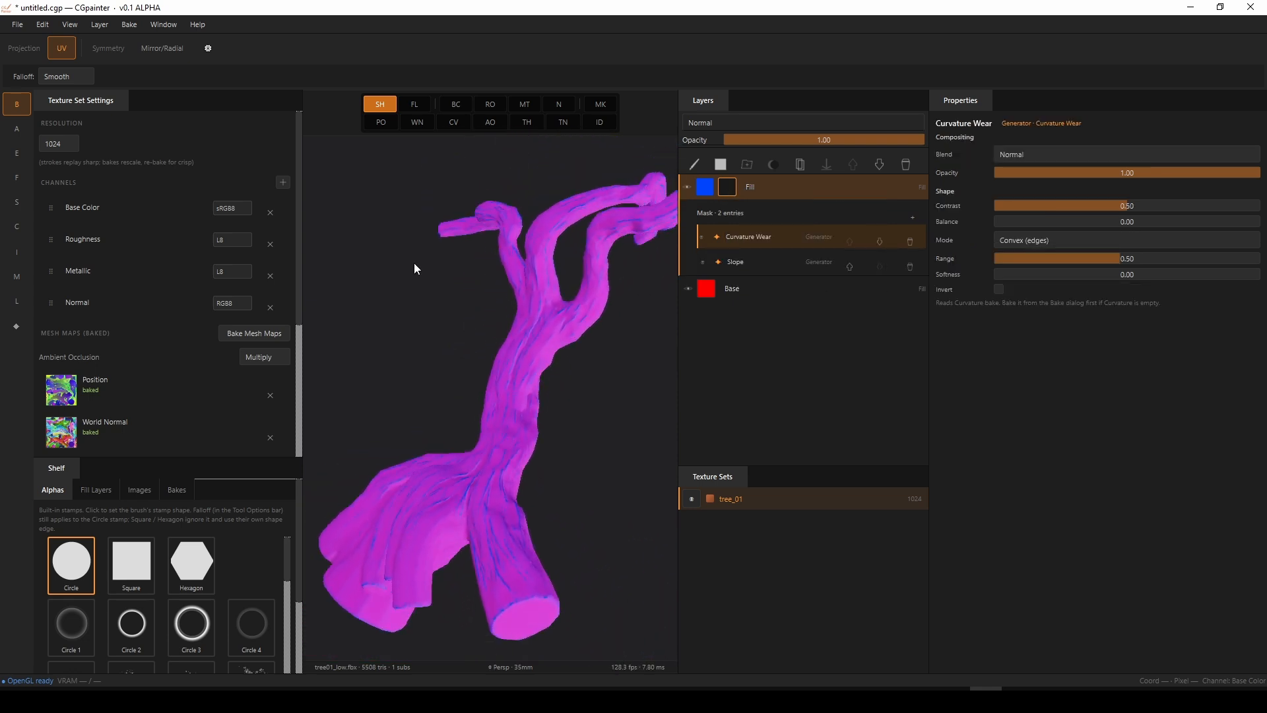
scroll(415, 265, up, 4)
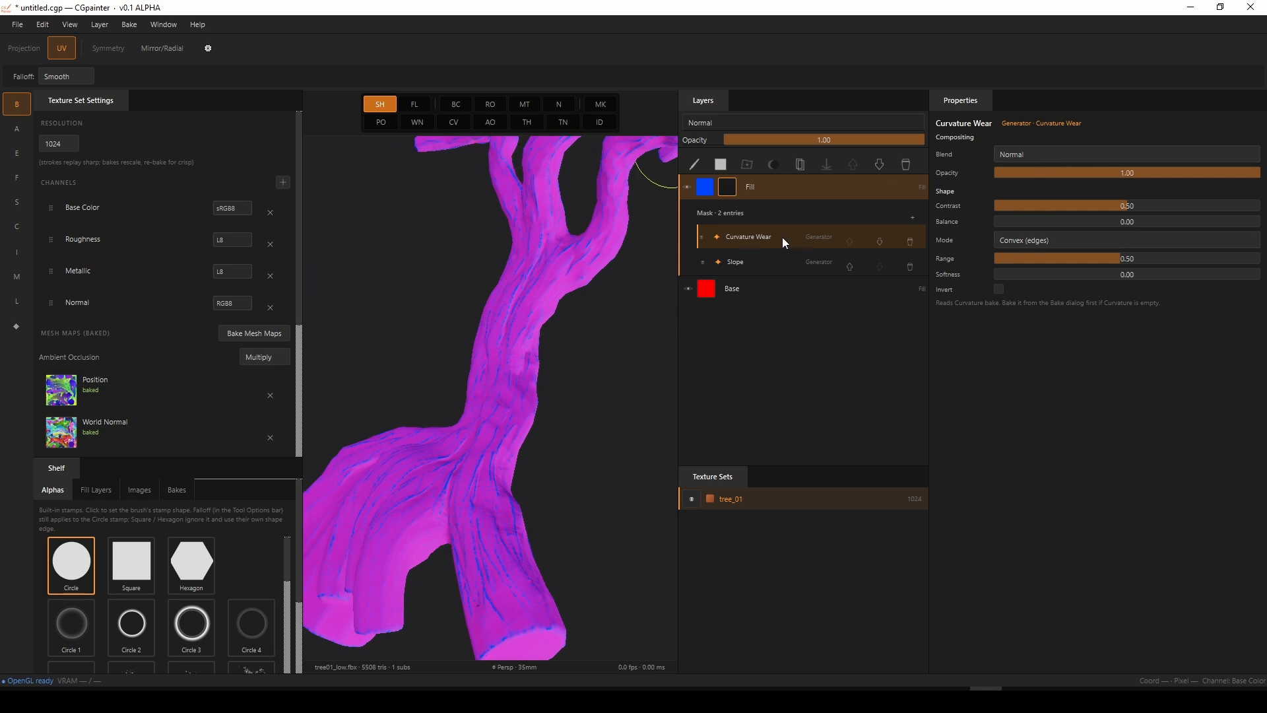
Set the Curvature Wear generator to contrast 0.68, balance 0.12, range 0.22 and Concave (cavities) mode, comparing it with Convex (edges)
click(1046, 240)
click(1031, 255)
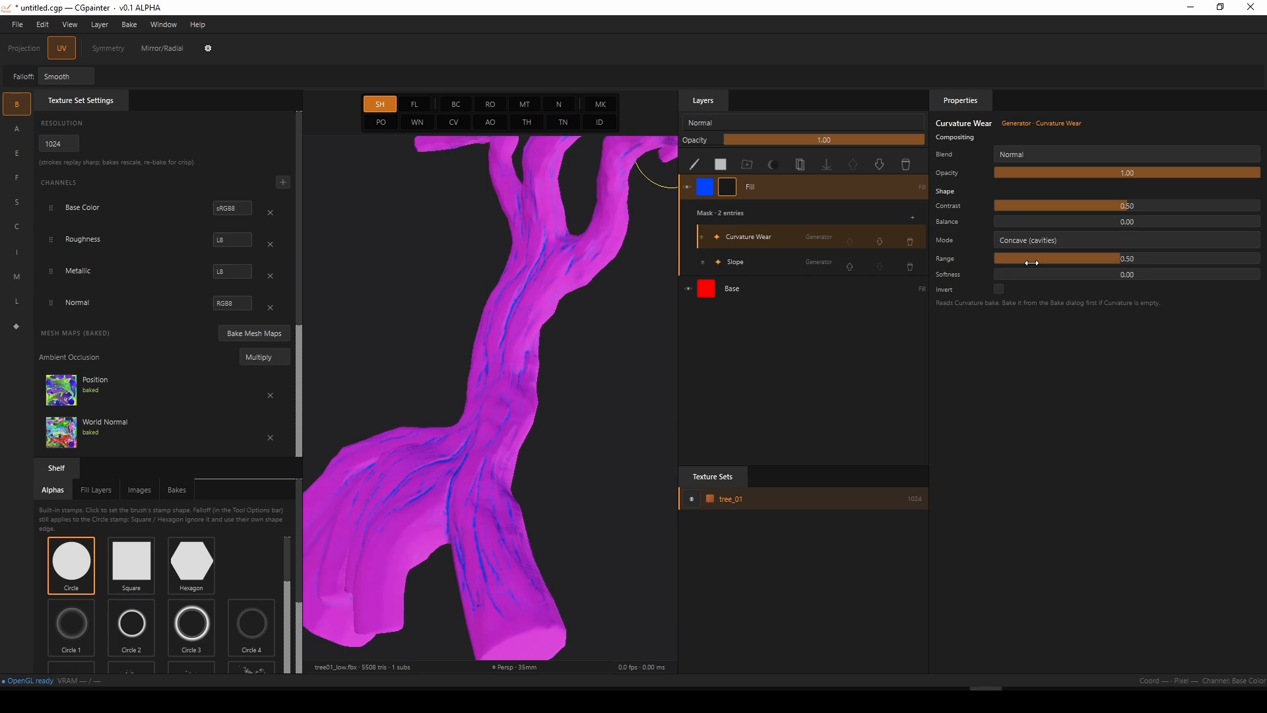
click(1031, 239)
click(1028, 255)
drag(1077, 259, 1042, 258)
mouse_move(1081, 206)
mouse_down()
mouse_move(1182, 207)
mouse_move(1027, 214)
mouse_up()
click(1125, 223)
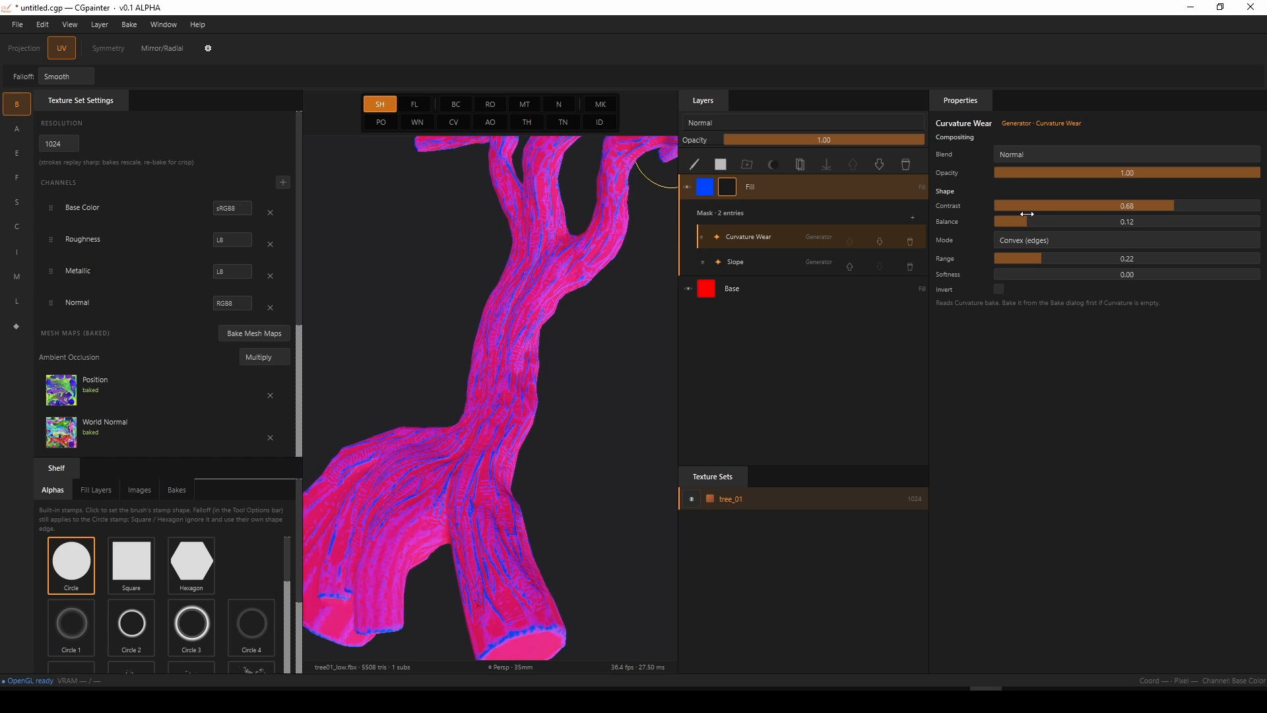
click(1031, 241)
click(1024, 265)
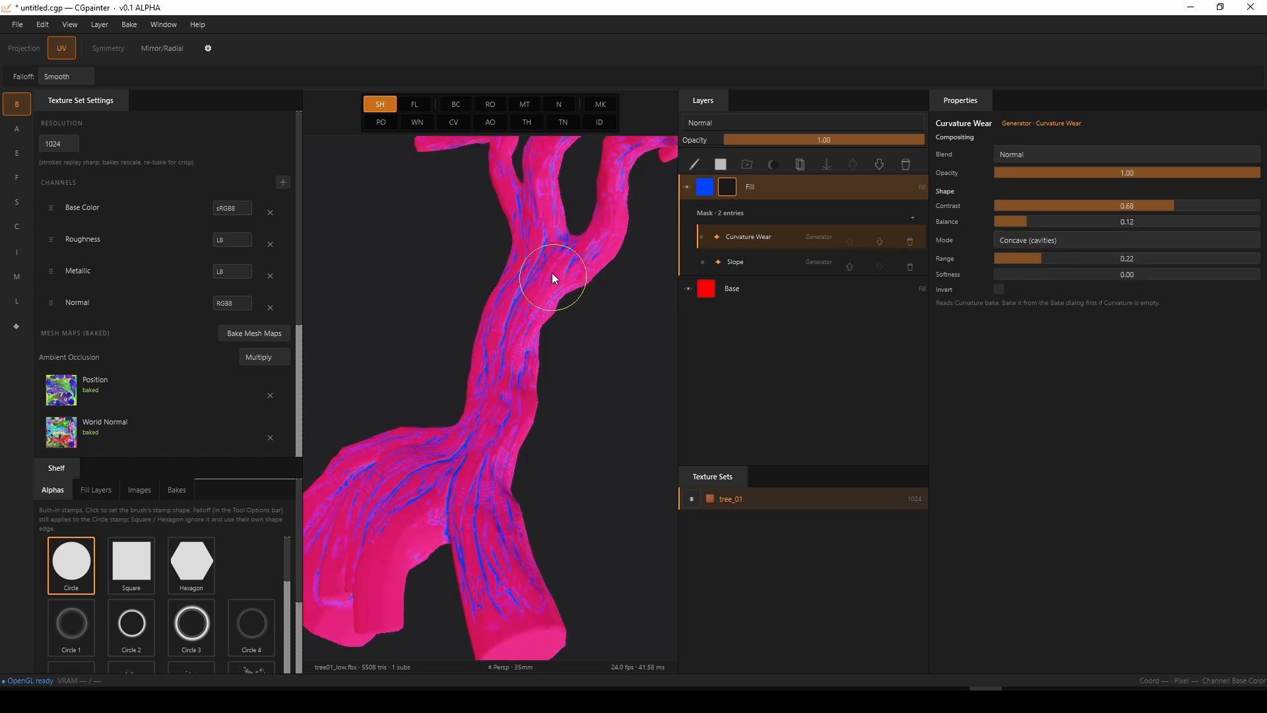
Try swapping the order of the Slope and Curvature Wear generators in the blue fill layer's mask
click(856, 267)
click(880, 241)
click(850, 266)
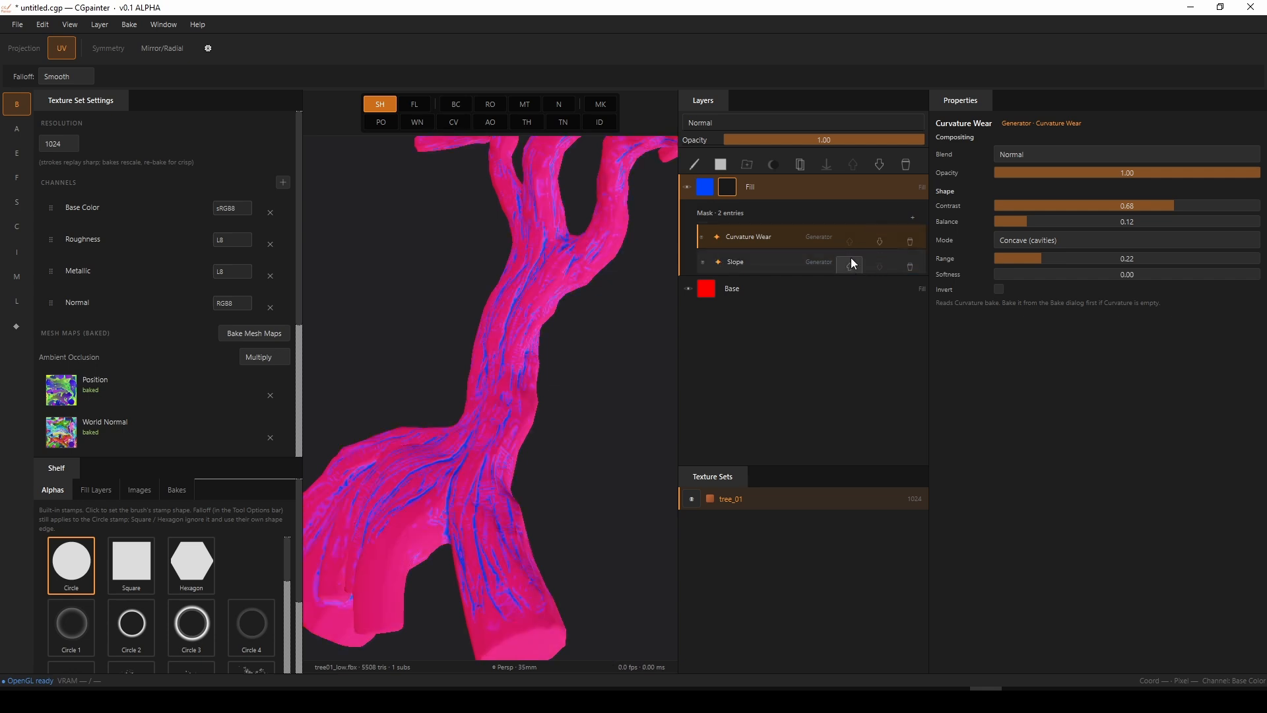
click(849, 266)
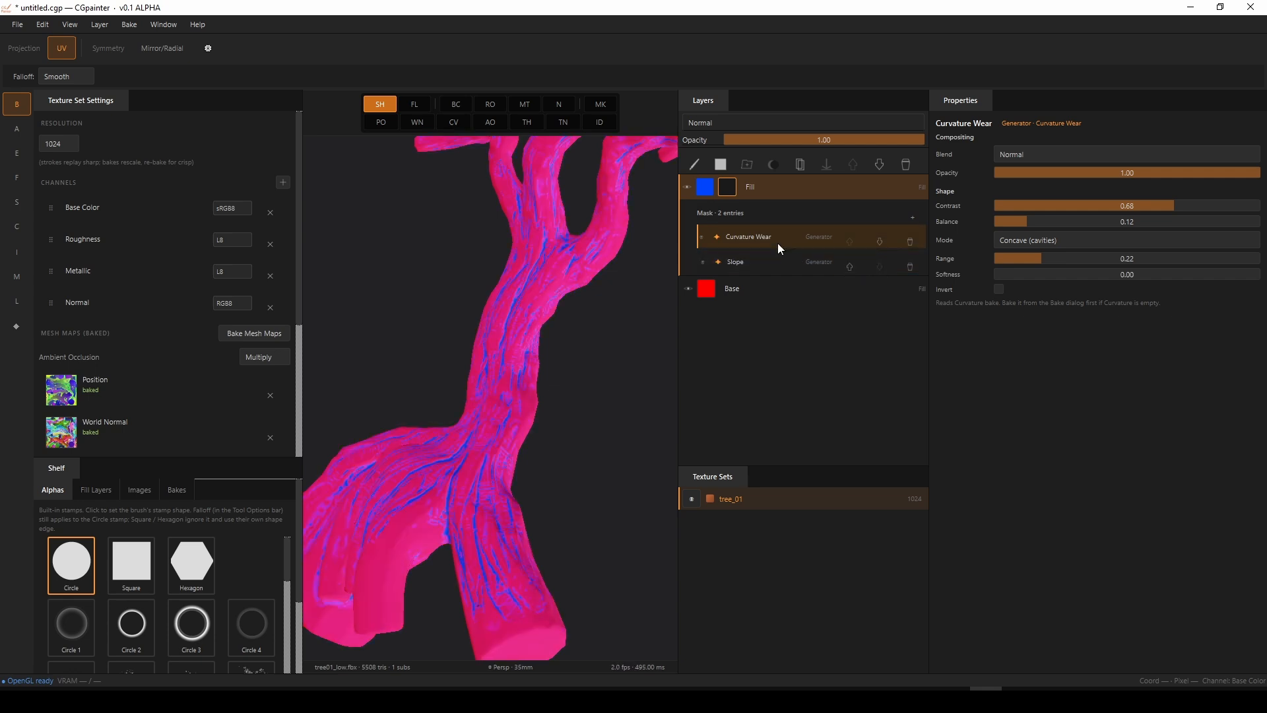
Preview the Color Dodge, Multiply and Screen blend modes on the blue fill layer, and return it to Normal
click(769, 131)
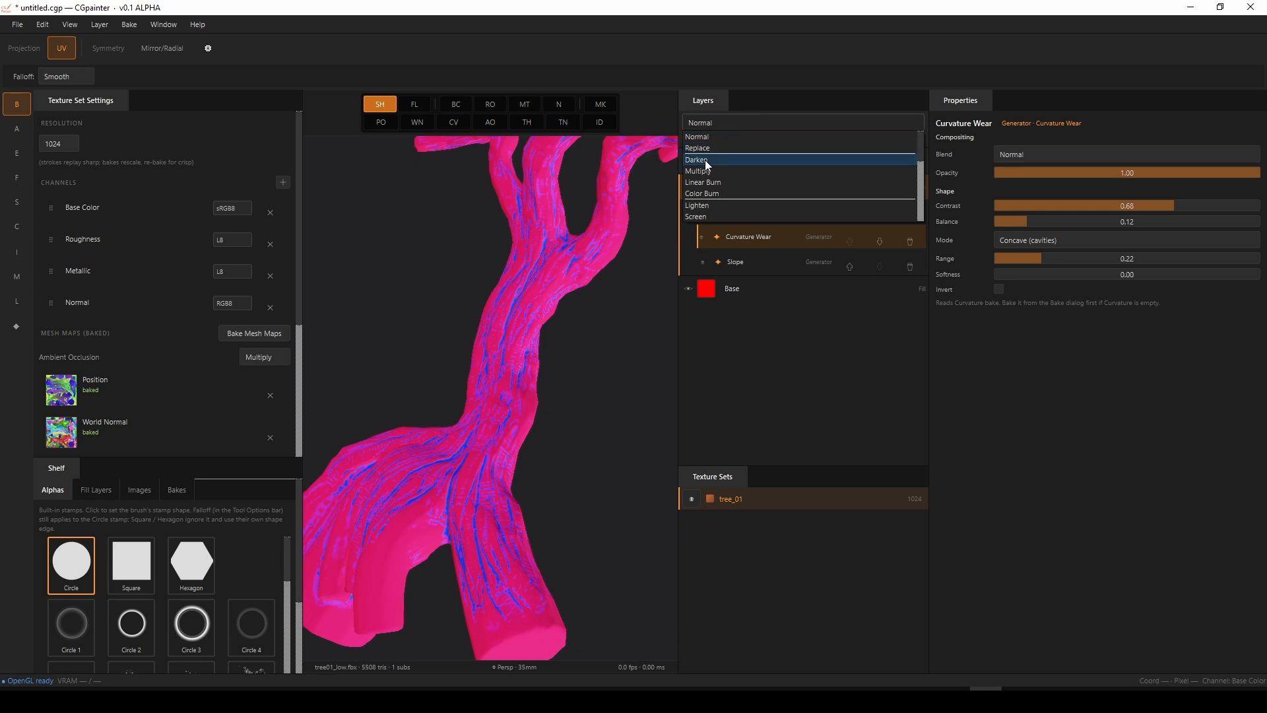
scroll(711, 160, down, 2)
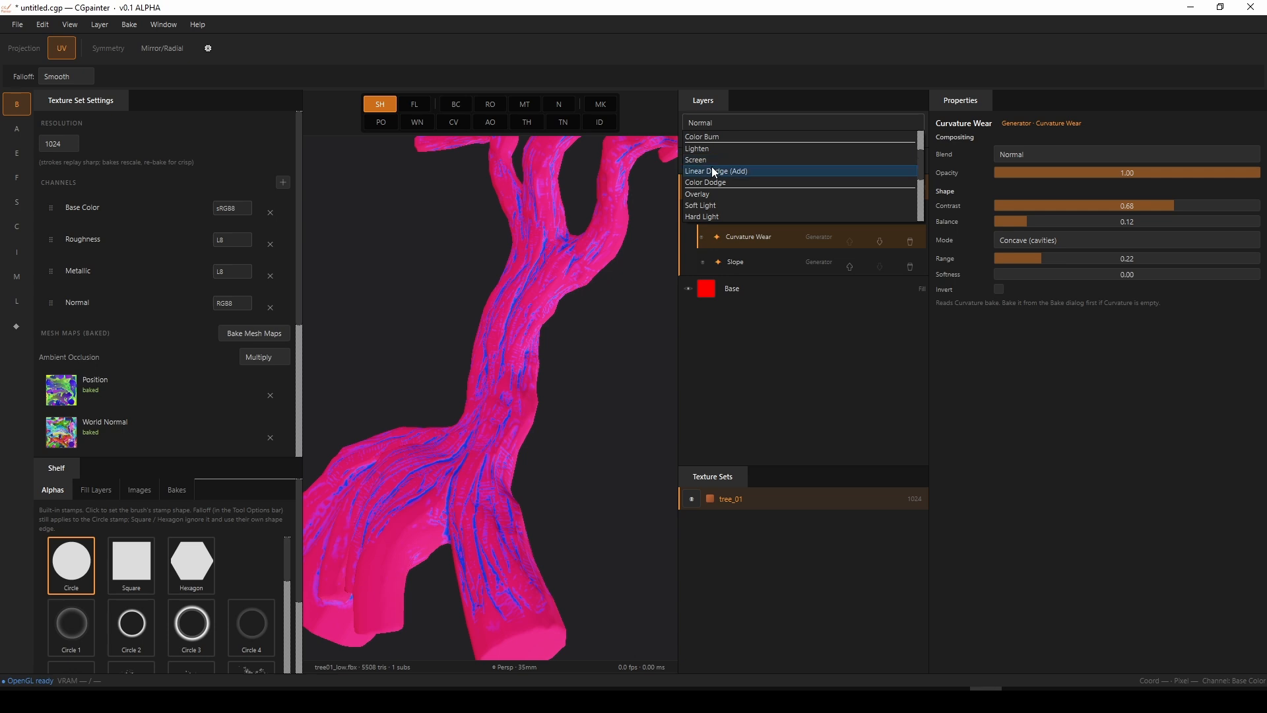
click(714, 182)
click(717, 125)
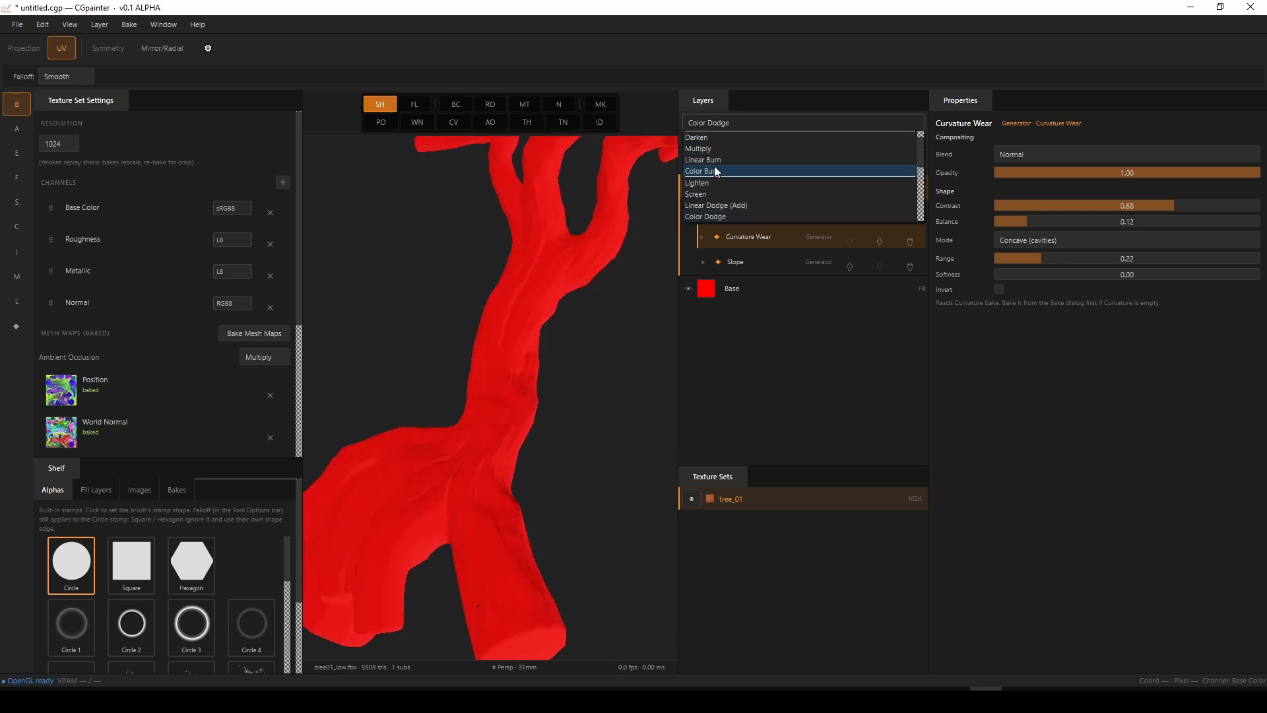
scroll(714, 165, up, 1)
click(714, 170)
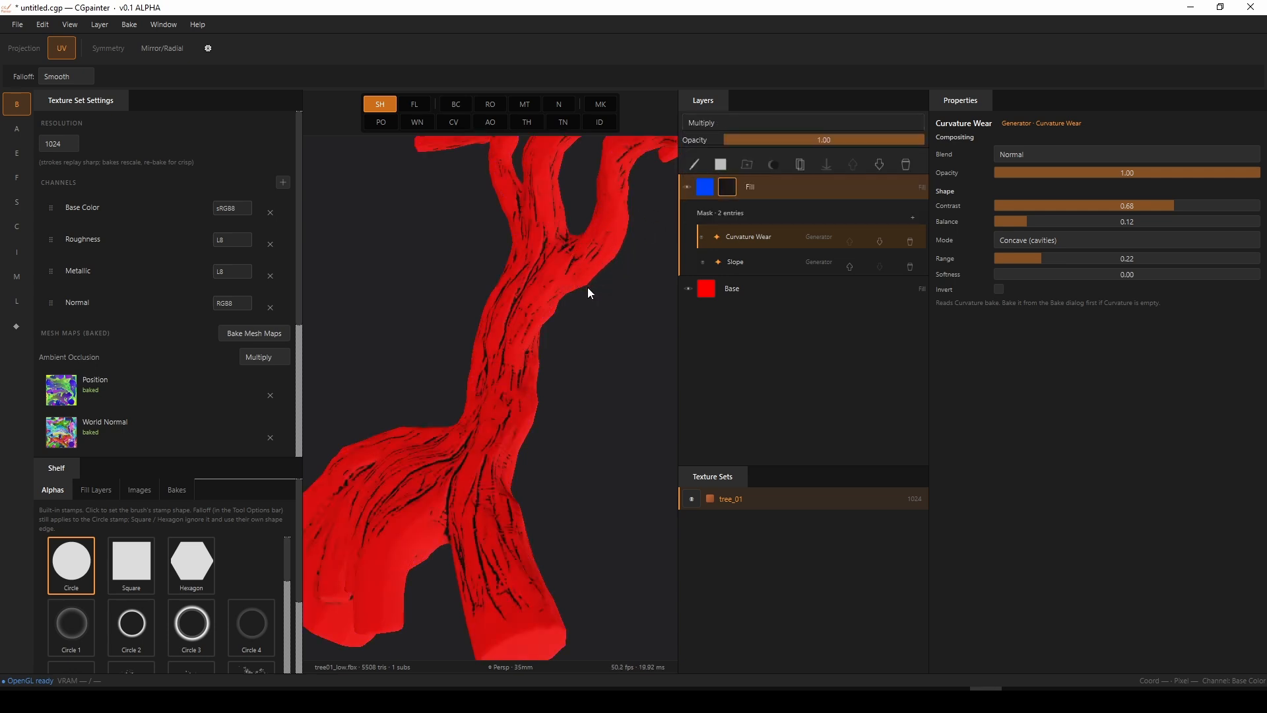
alt+drag(587, 287, 663, 270)
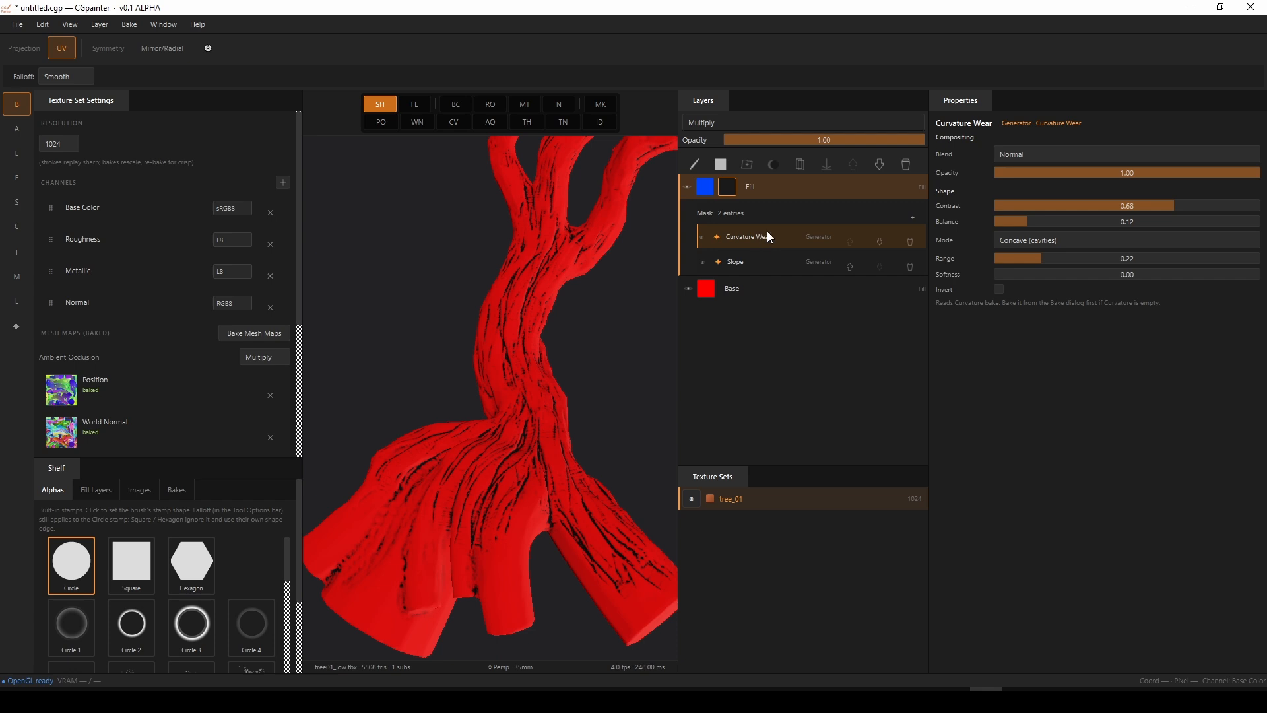
click(734, 124)
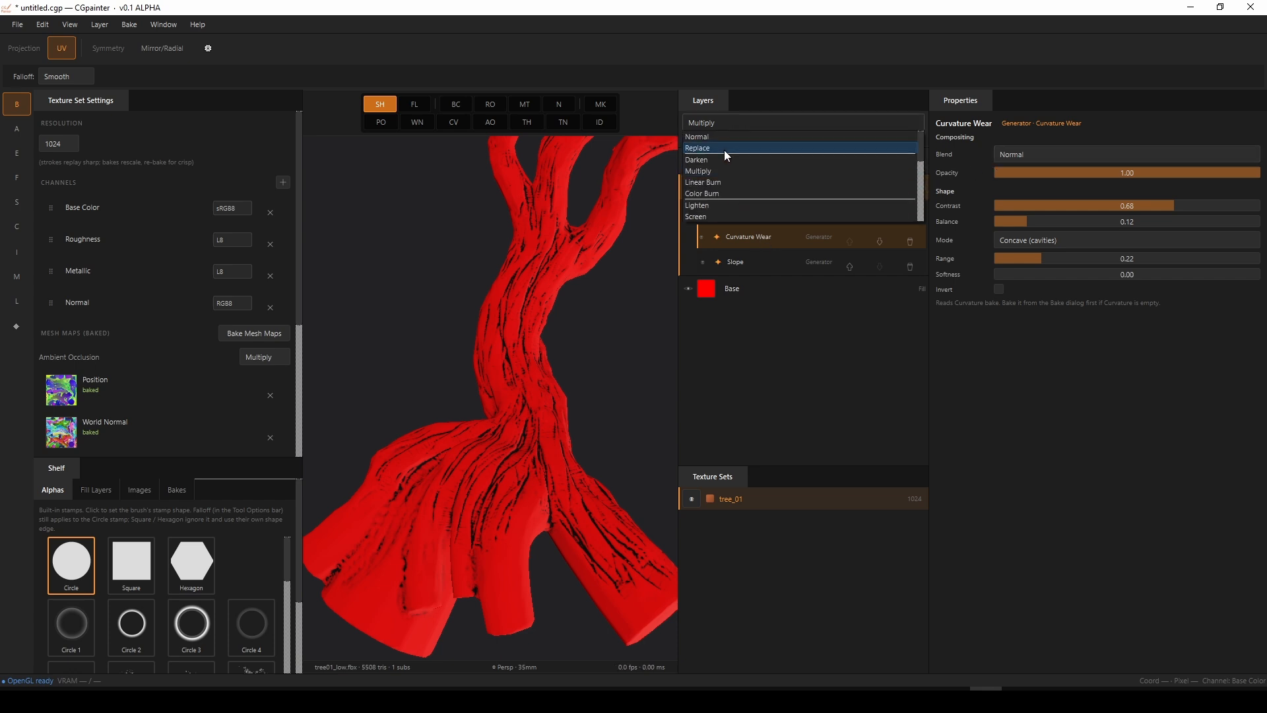
click(709, 215)
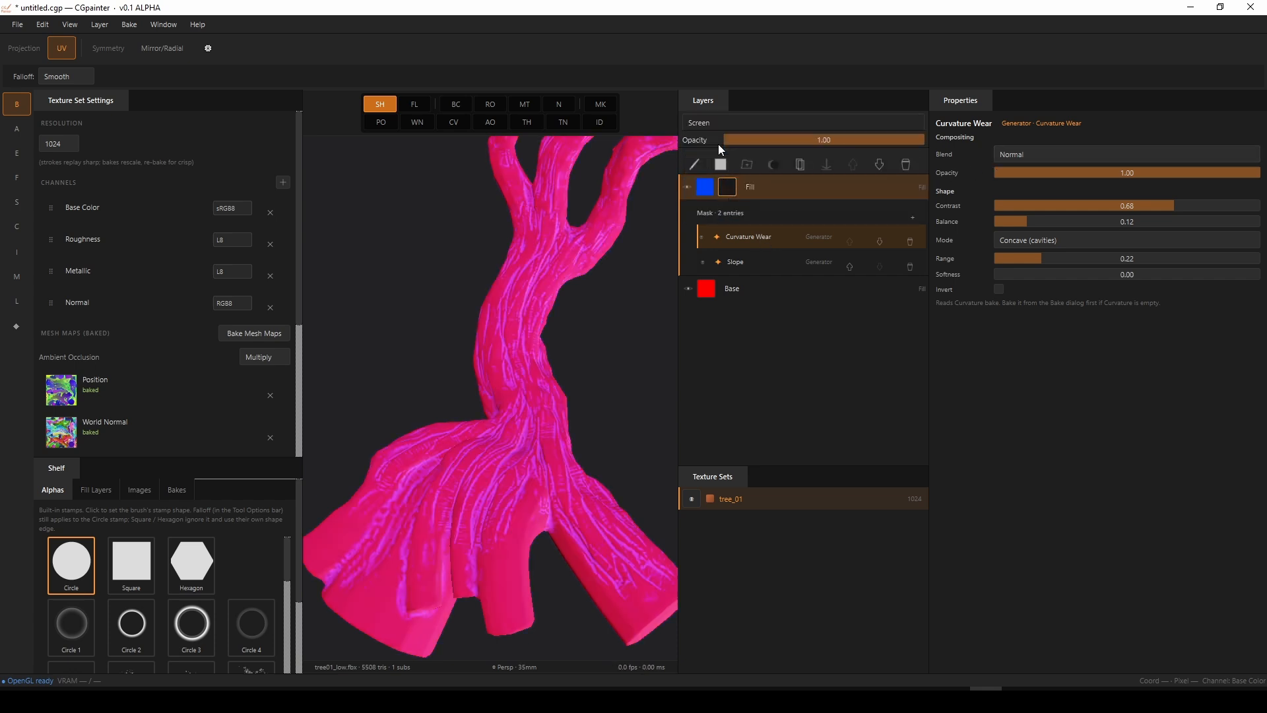
click(777, 189)
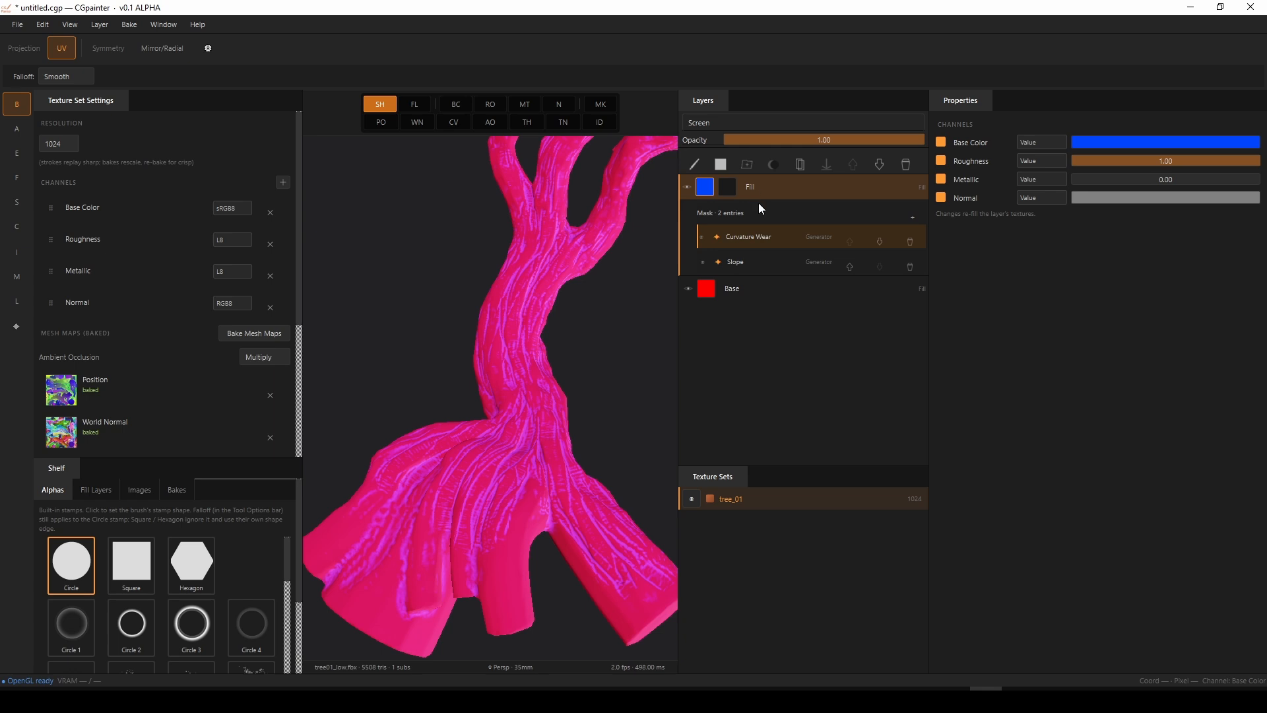
click(729, 127)
click(712, 134)
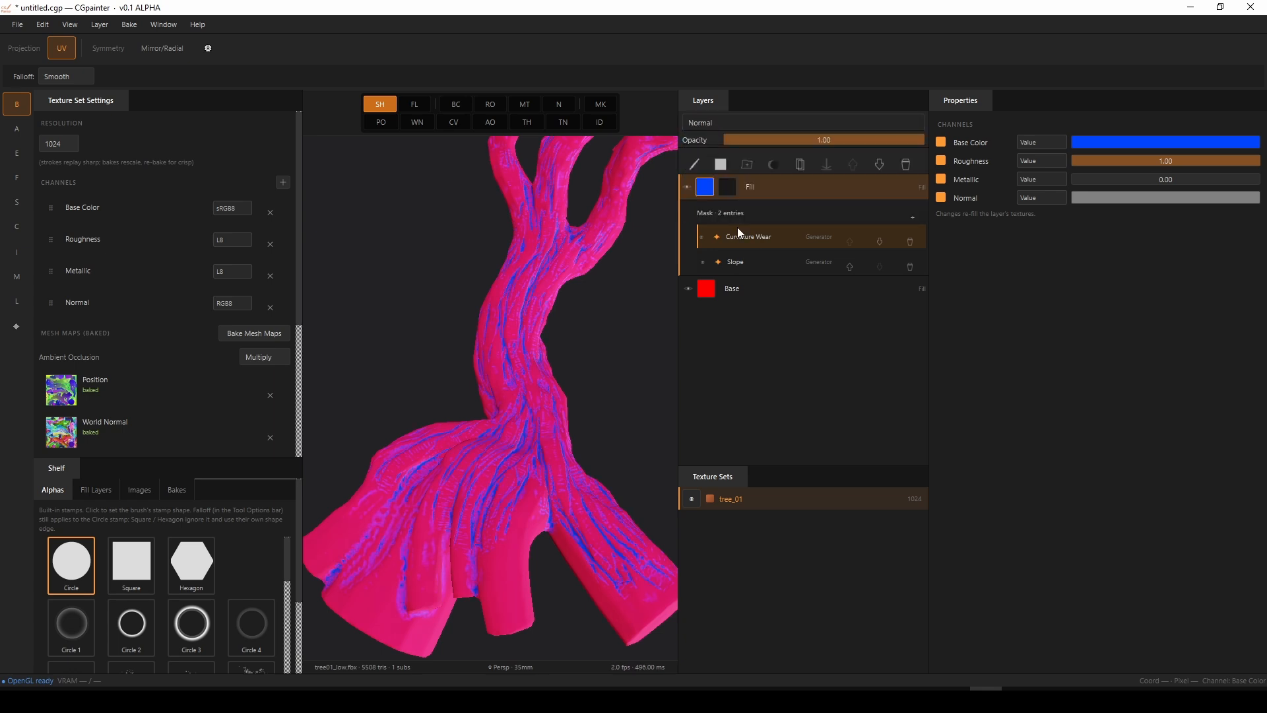
Set the Curvature Wear generator's blend mode to Multiply over Slope and check the combined mask on the tree
click(746, 237)
click(732, 260)
click(733, 239)
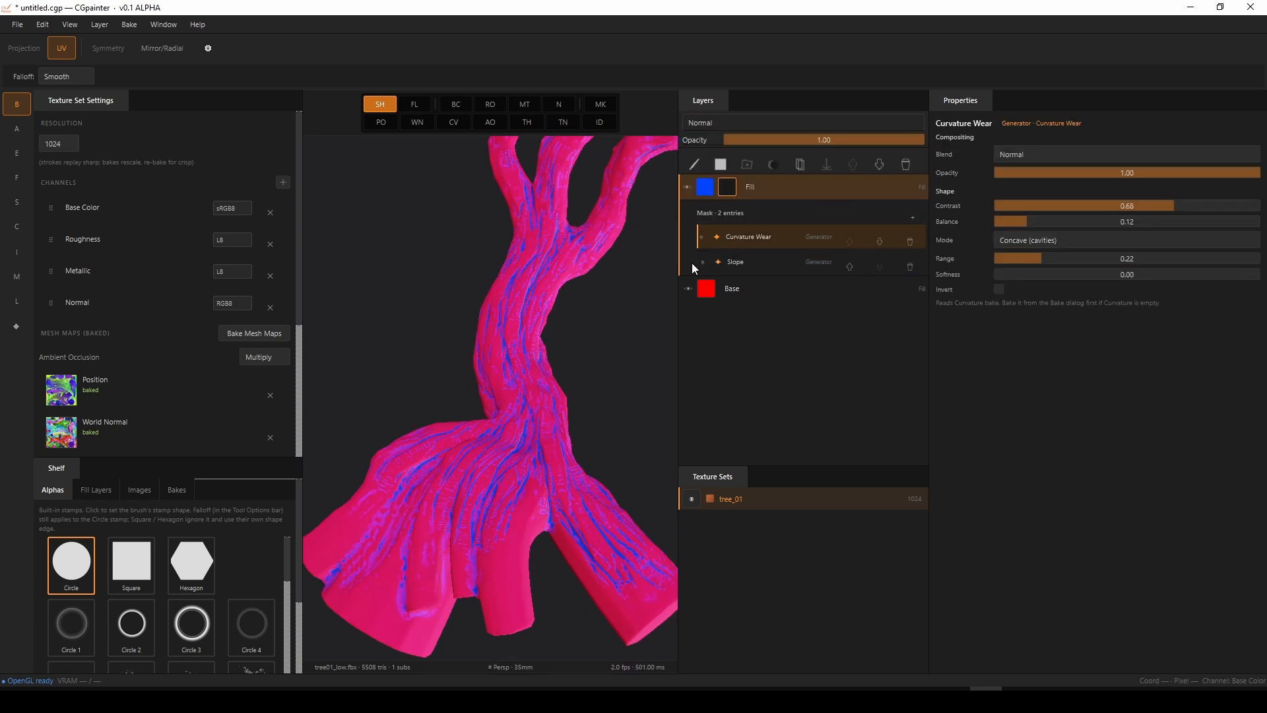
middle_drag(643, 290, 585, 310)
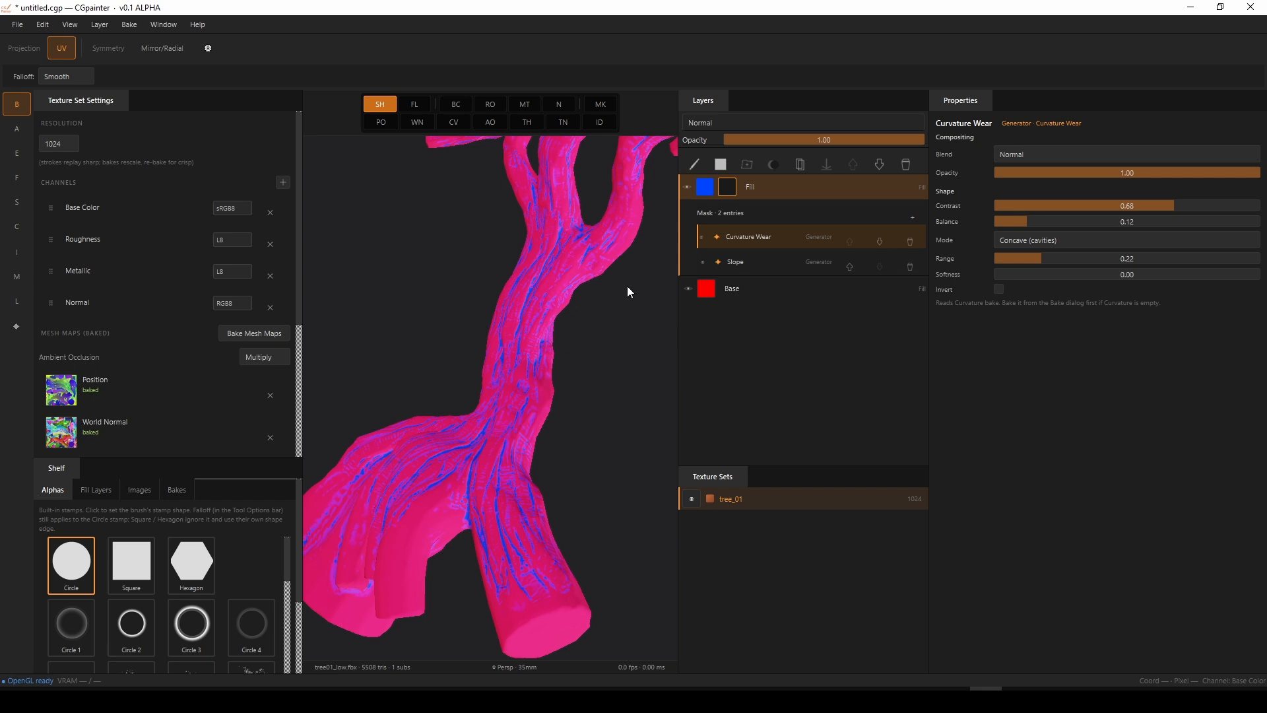
click(1044, 155)
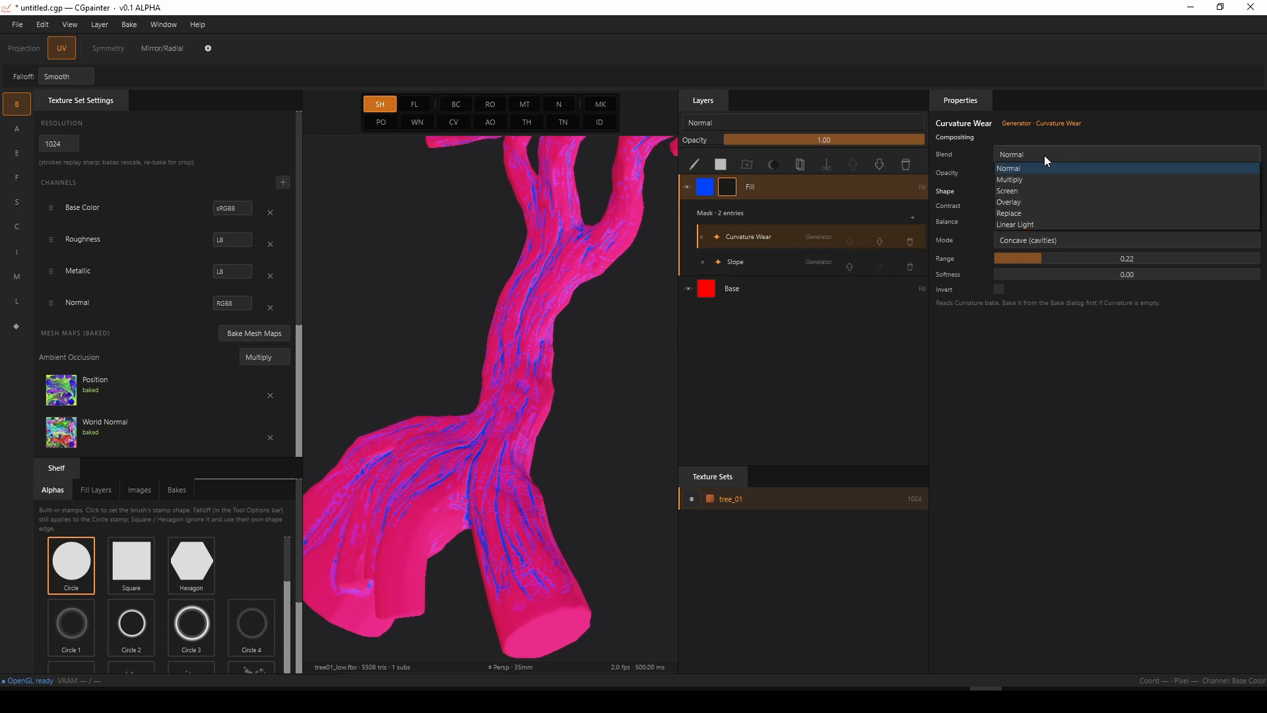
click(1028, 181)
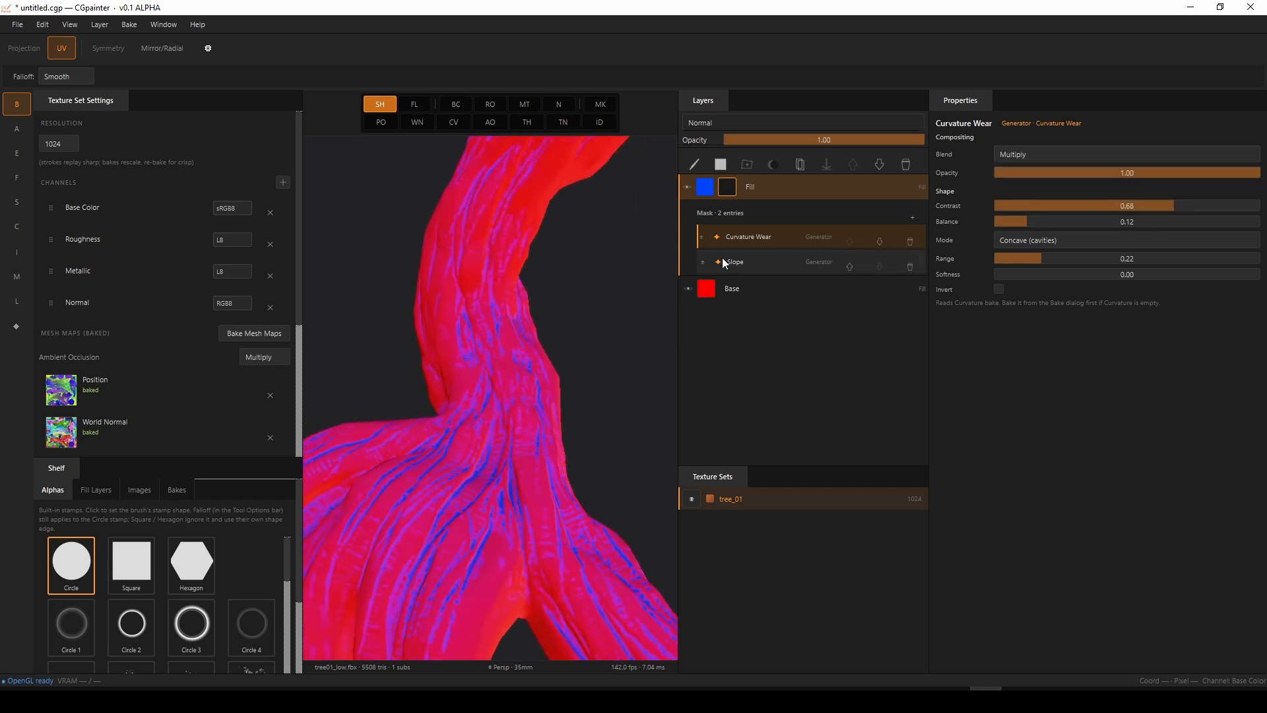
scroll(521, 348, down, 4)
middle_drag(522, 349, 561, 340)
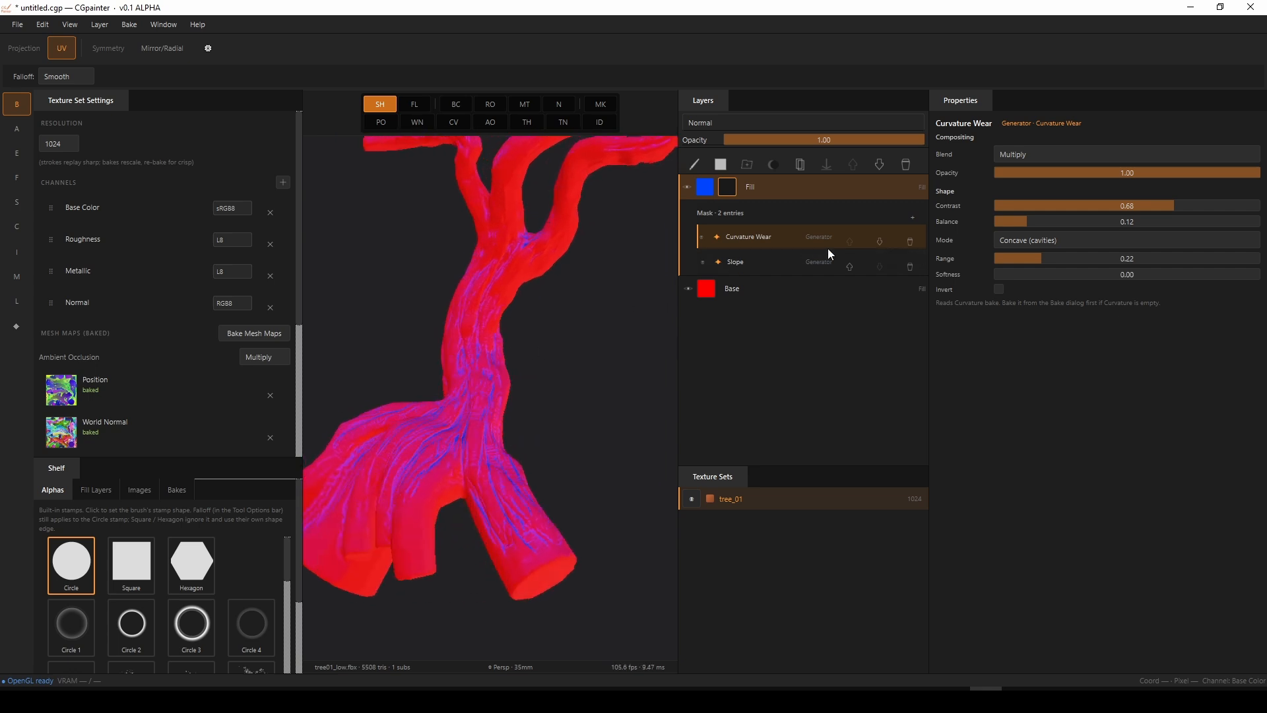
Delete the Curvature Wear generator from the blue fill layer's mask and inspect the remaining Slope effect on the trunk
click(910, 244)
scroll(566, 303, up, 3)
middle_drag(570, 303, 630, 297)
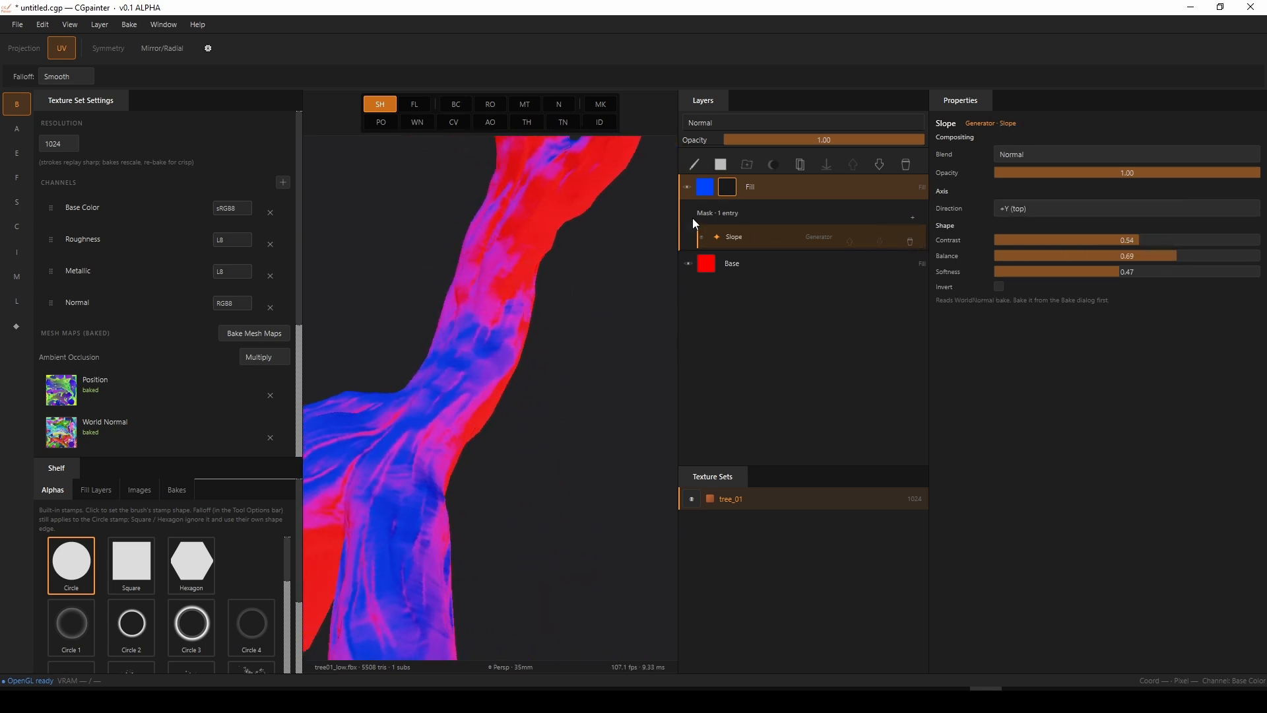
middle_drag(505, 328, 448, 400)
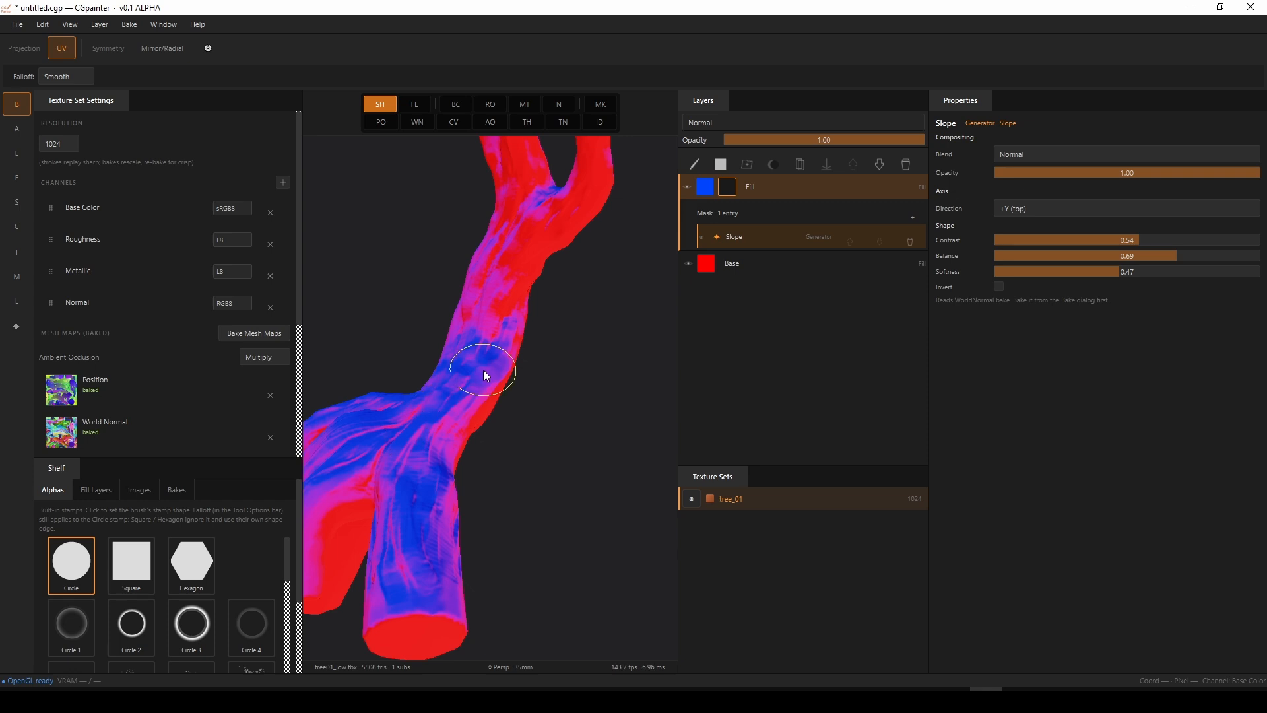
scroll(485, 375, up, 2)
middle_drag(548, 268, 567, 329)
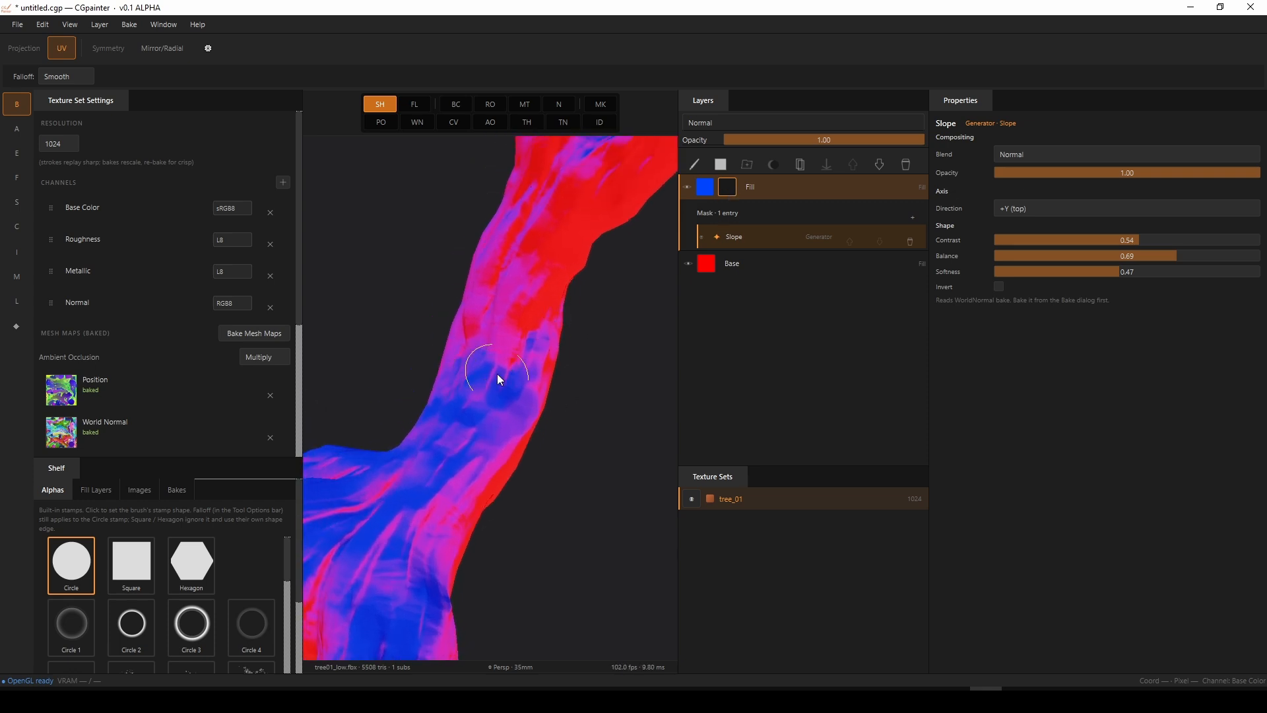
Add a Paint entry above Slope in the blue fill layer's mask and paint more blue onto the trunk
right_click(726, 187)
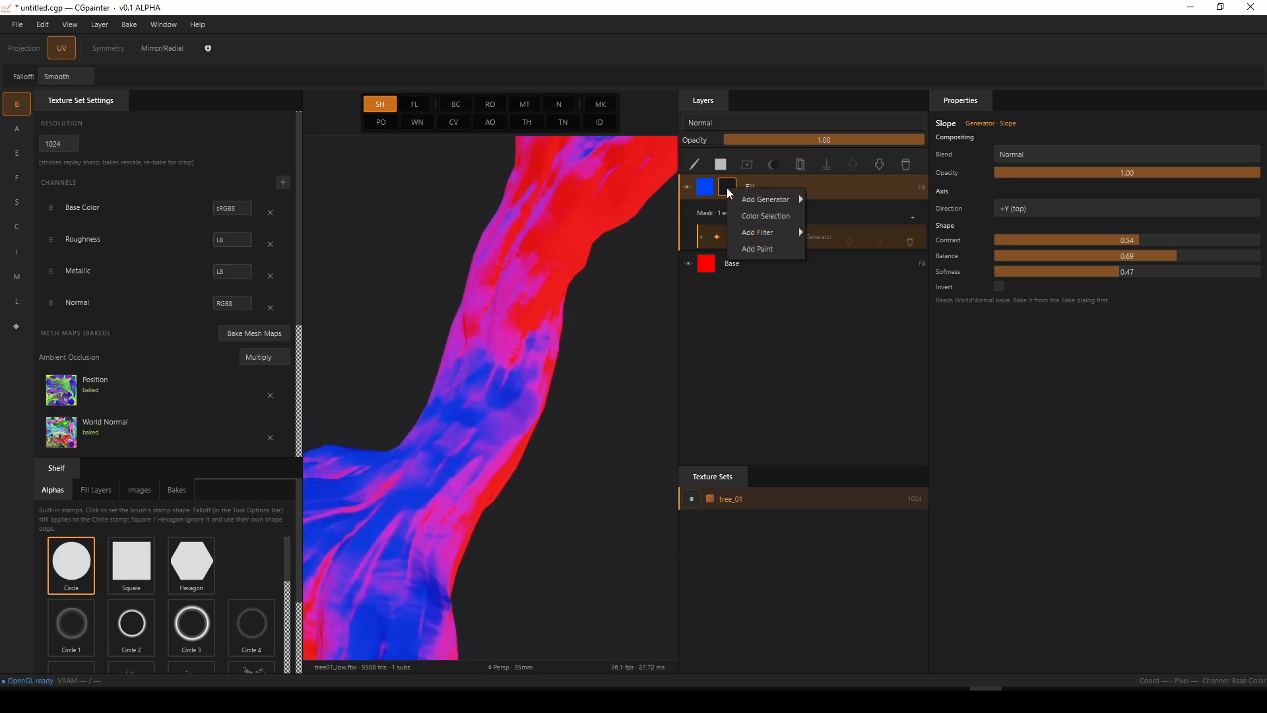
click(764, 253)
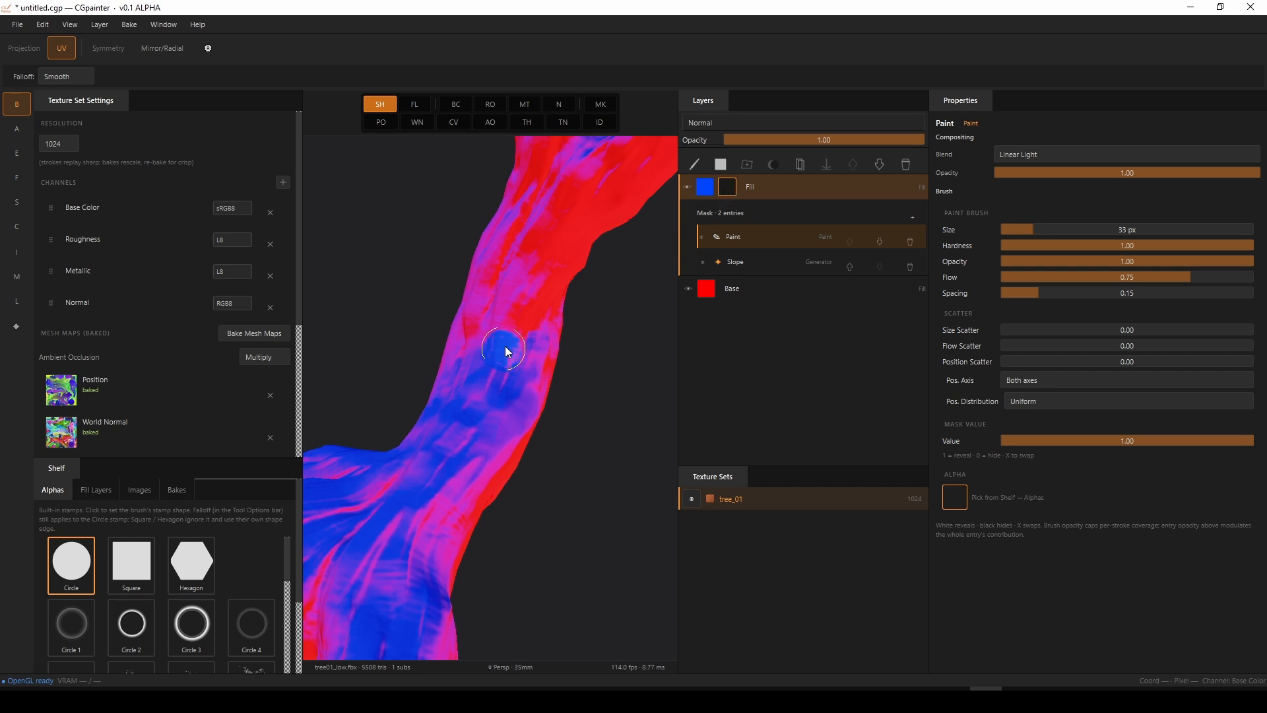
mouse_move(506, 347)
mouse_down()
mouse_move(557, 294)
mouse_move(509, 308)
mouse_move(543, 333)
mouse_move(475, 402)
mouse_move(546, 430)
mouse_move(620, 387)
mouse_move(607, 424)
mouse_move(597, 372)
mouse_up()
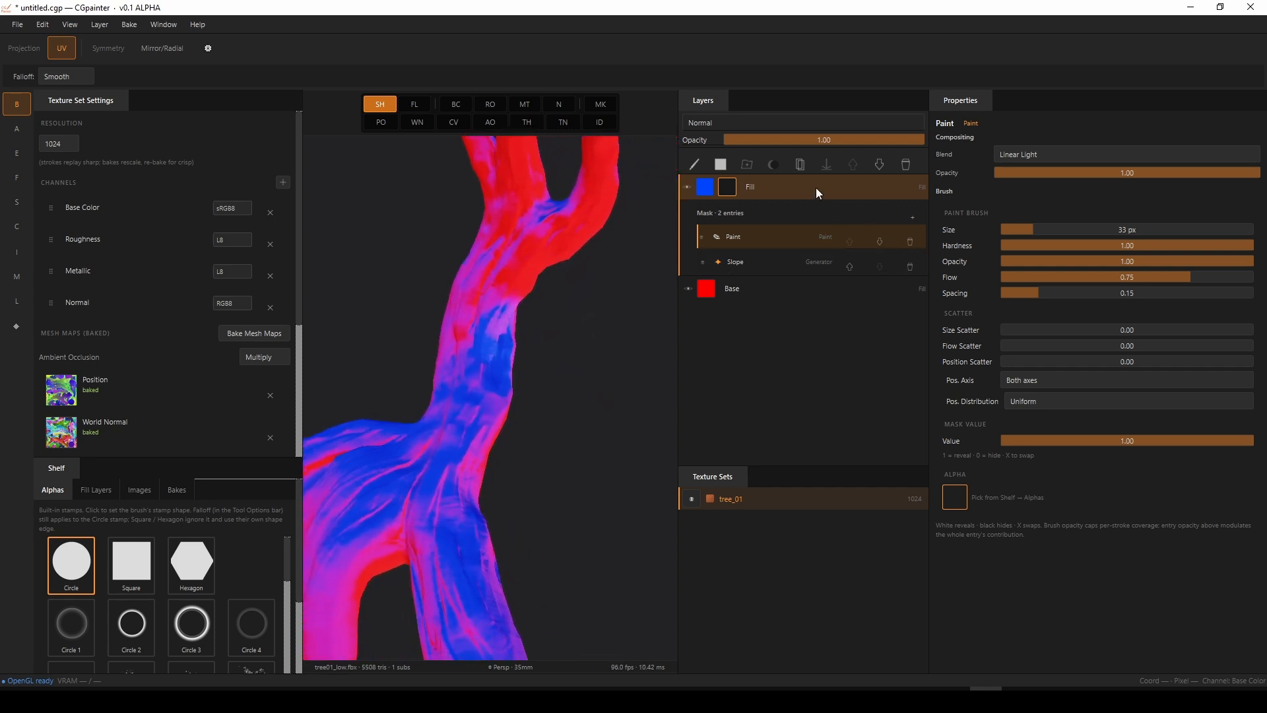
Duplicate the blue fill layer and set the copy's base color to bright green, #45ff02
click(765, 186)
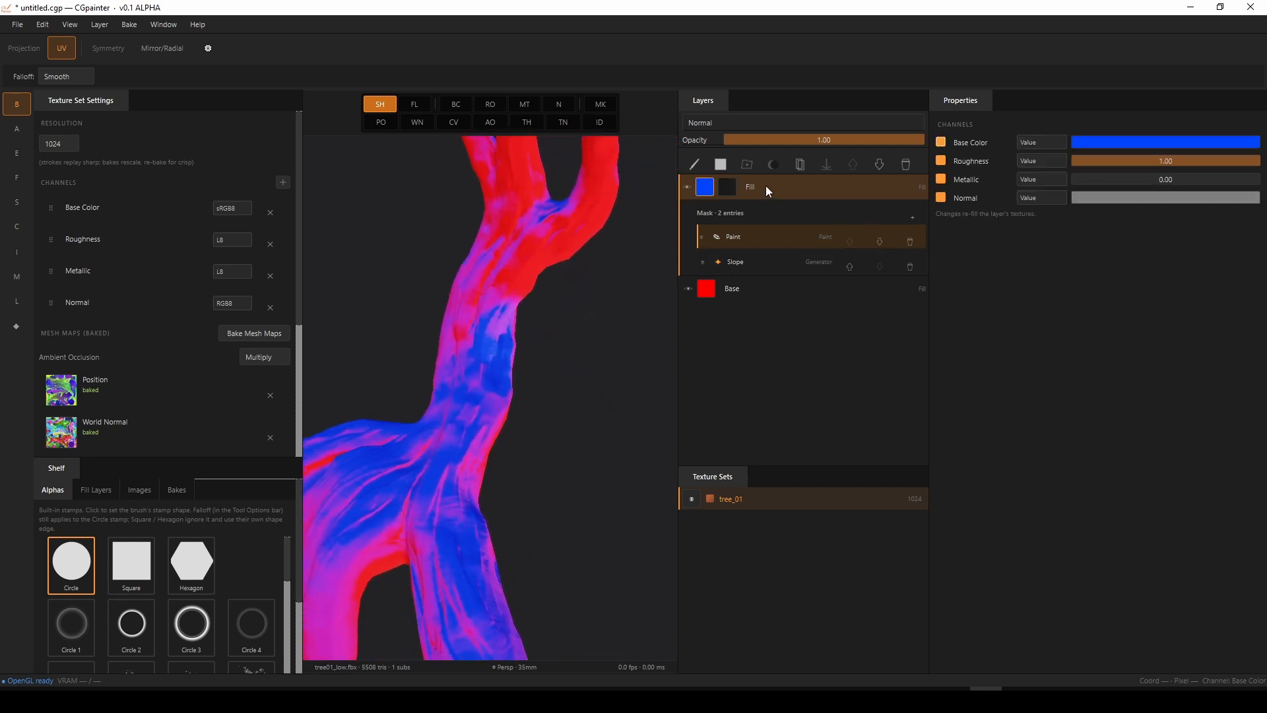
click(801, 164)
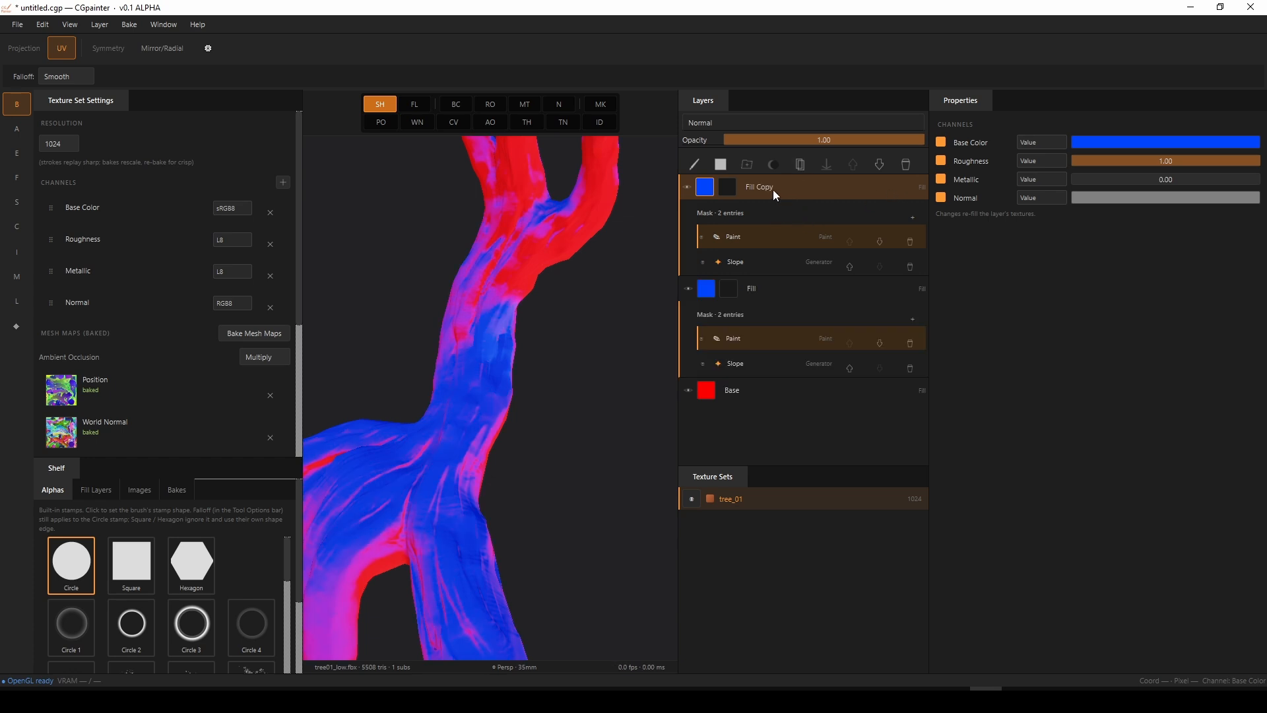
click(711, 188)
drag(715, 256, 722, 231)
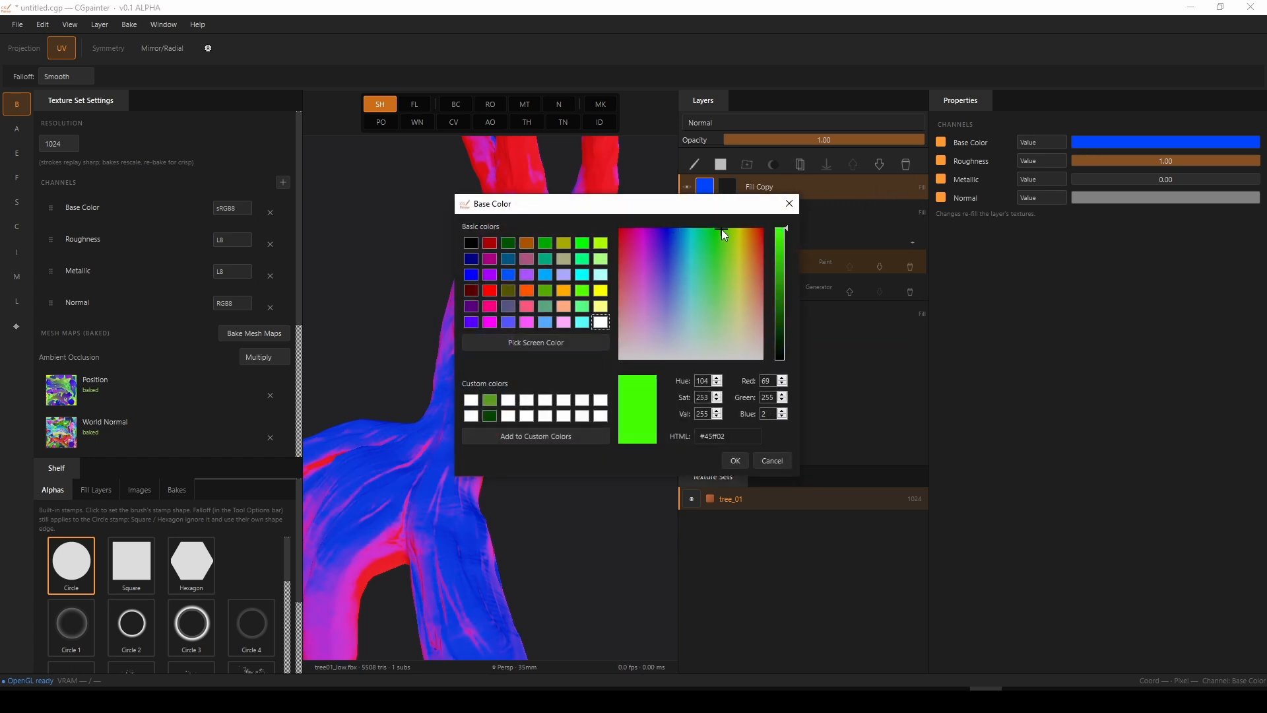
click(735, 460)
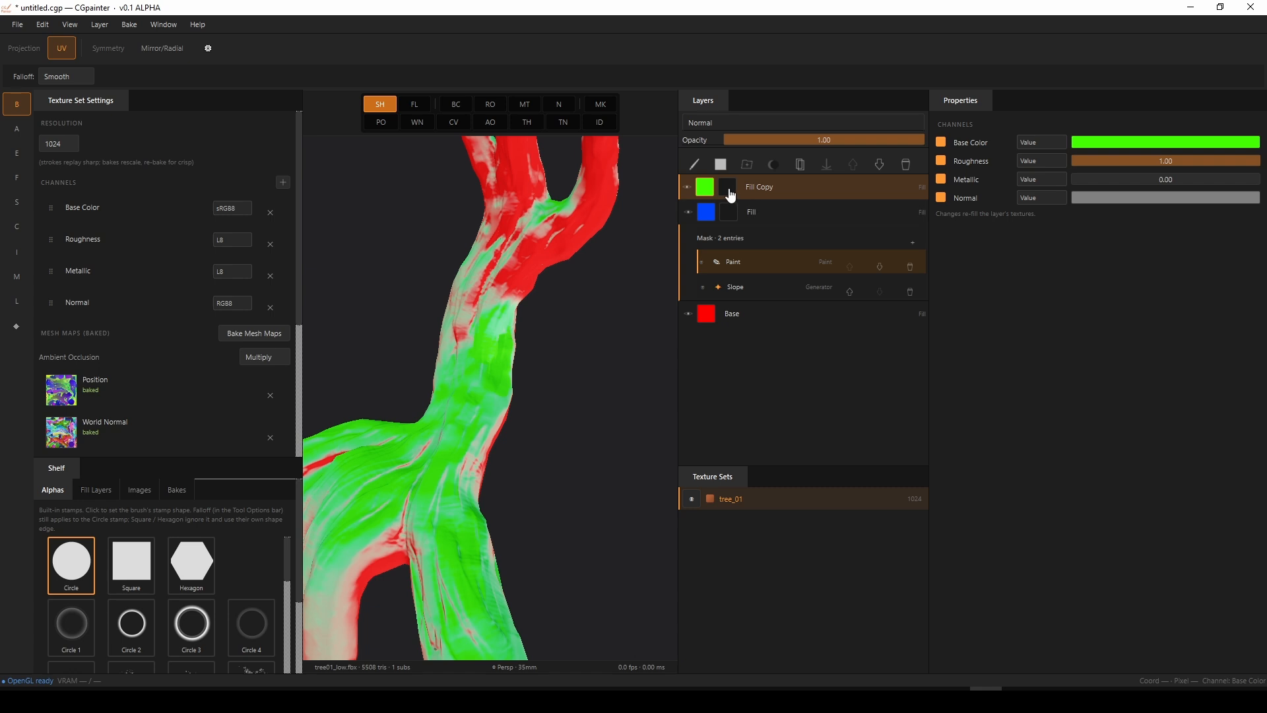
Set the Slope generator in the green copy's mask to contrast 0.55 and balance 0.83
click(729, 190)
click(768, 259)
drag(1123, 238, 1213, 257)
scroll(526, 356, down, 5)
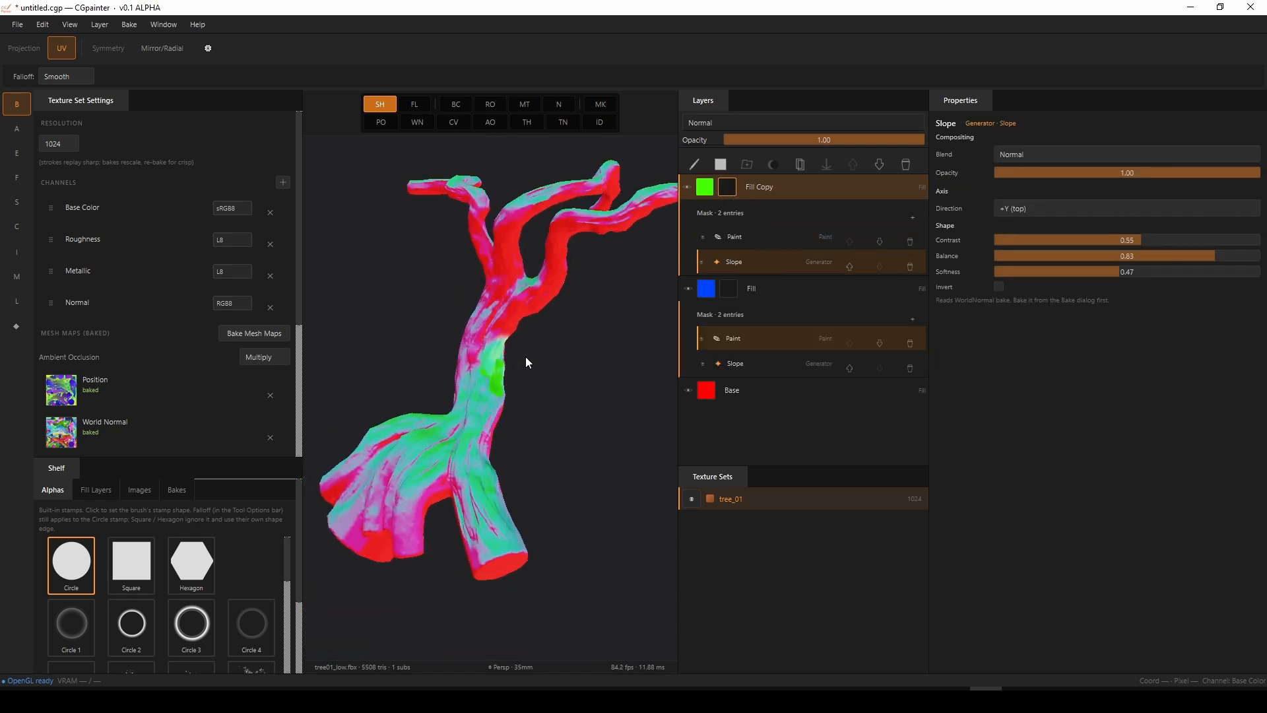
Delete the Slope and Paint entries from the green copy's mask and add a different generator in their place
click(908, 265)
click(908, 242)
right_click(727, 187)
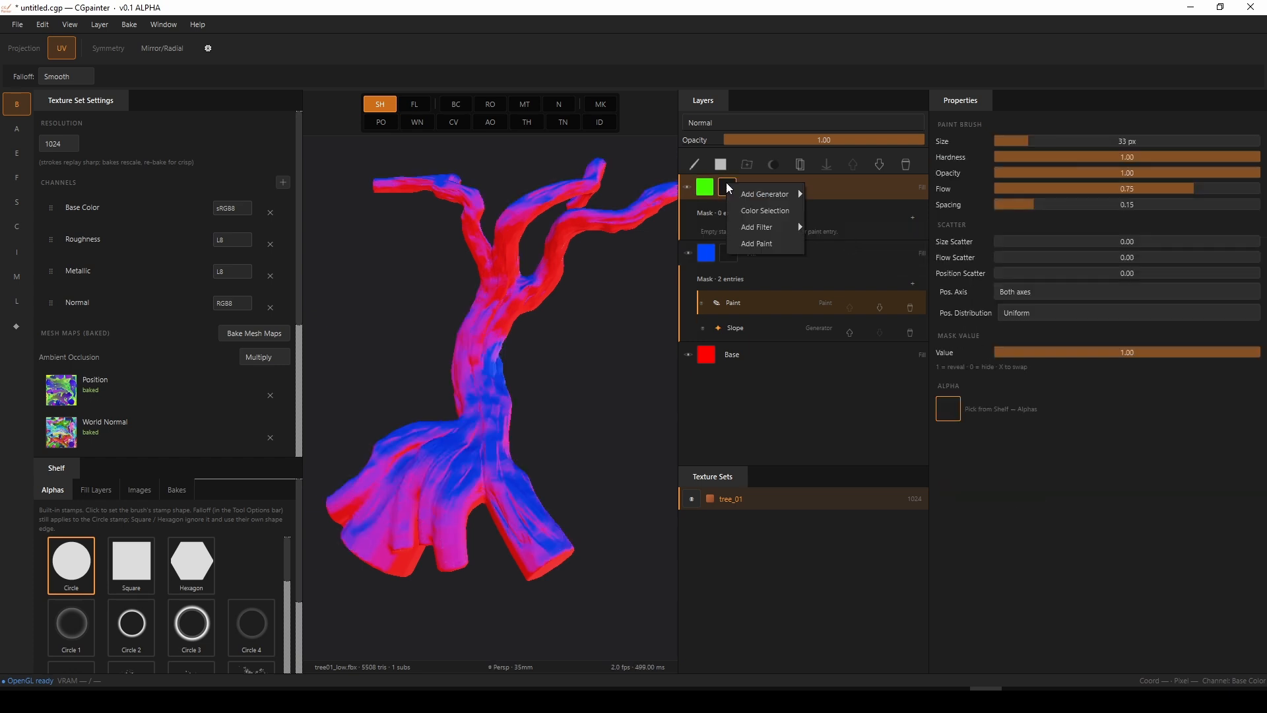
mouse_move(762, 195)
click(853, 298)
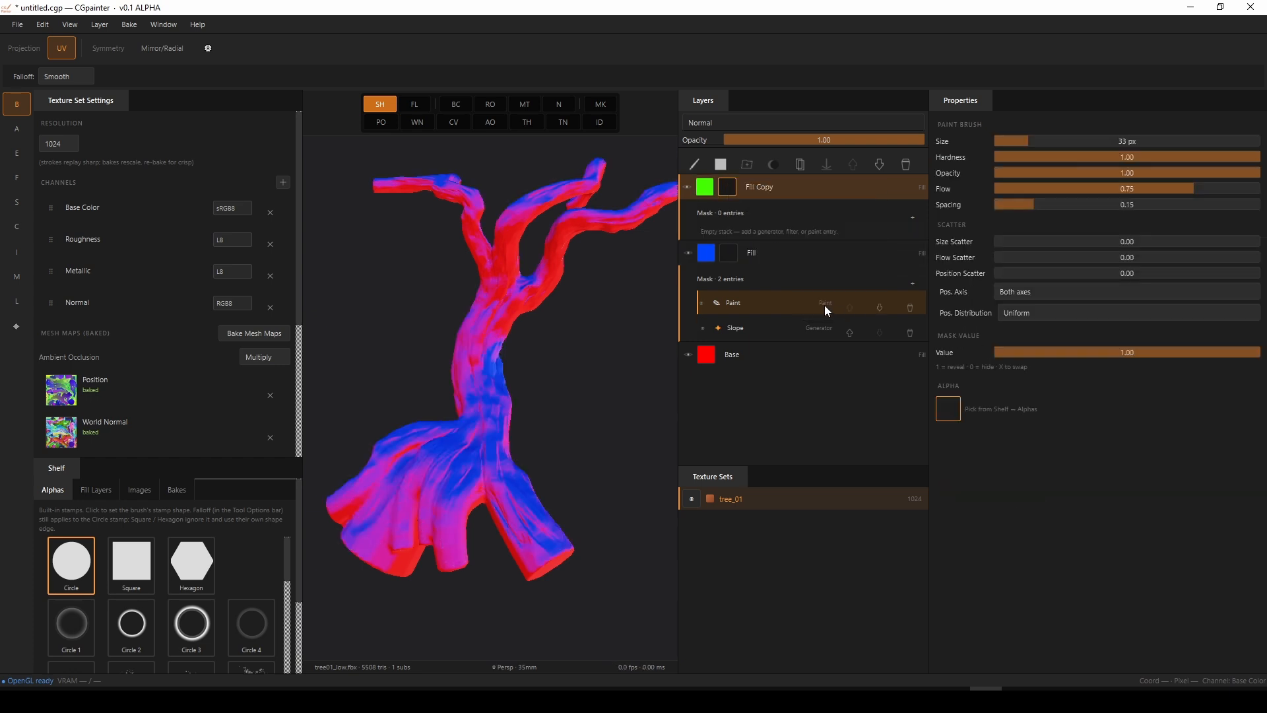
mouse_move(1003, 223)
mouse_down()
mouse_move(1001, 255)
mouse_move(995, 240)
mouse_up()
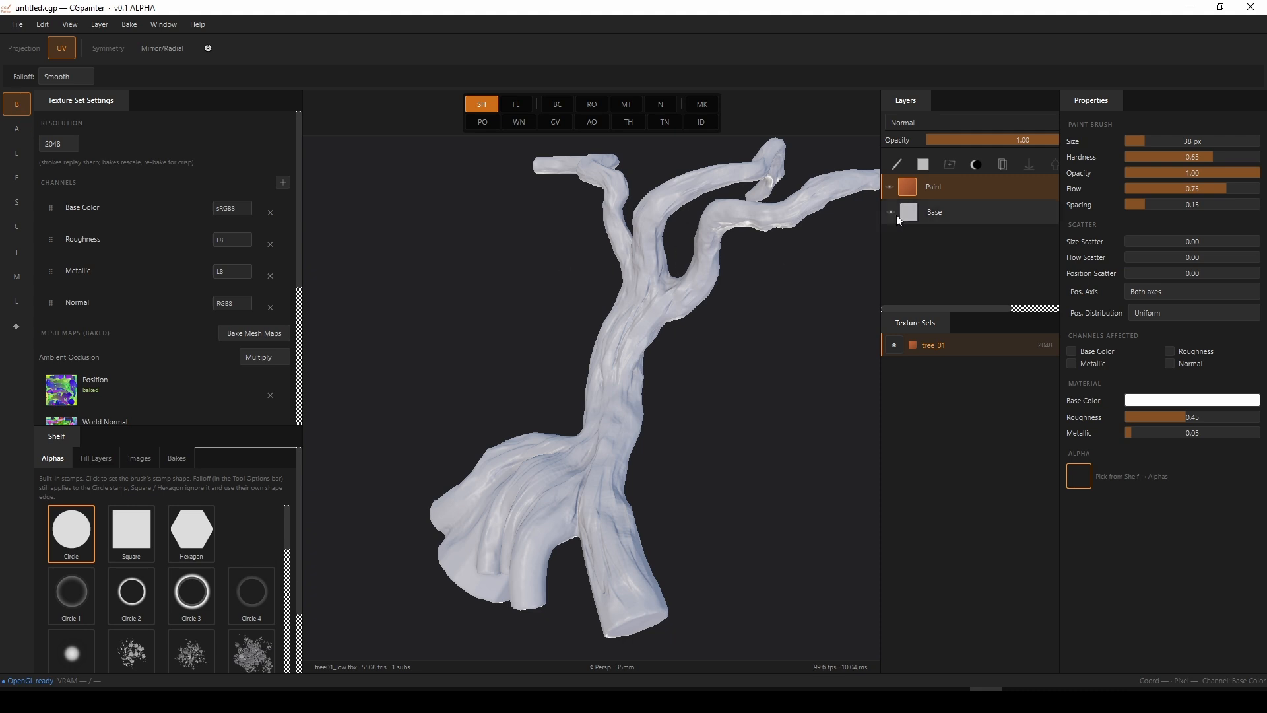
Set the paint brush's base color to red and its hardness to 0.73, and paint a short stroke on the trunk
scroll(673, 360, up, 3)
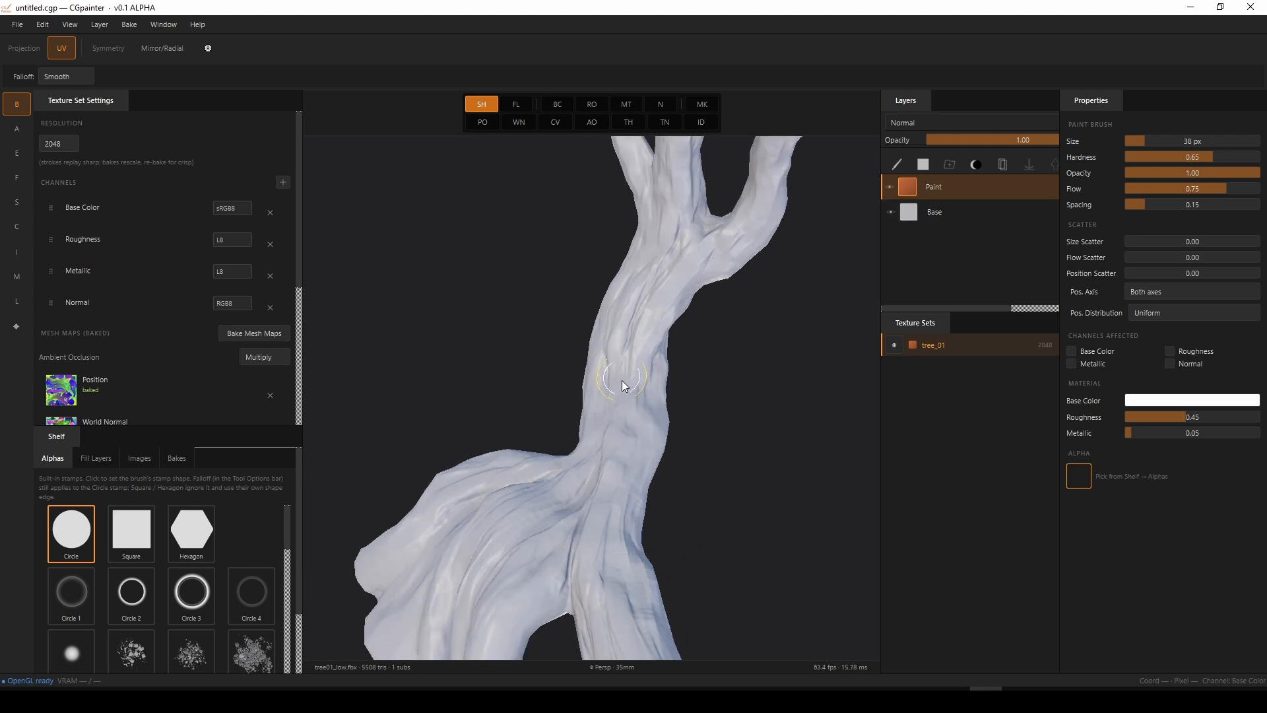
drag(624, 383, 625, 396)
click(1145, 397)
drag(712, 296, 767, 227)
click(735, 460)
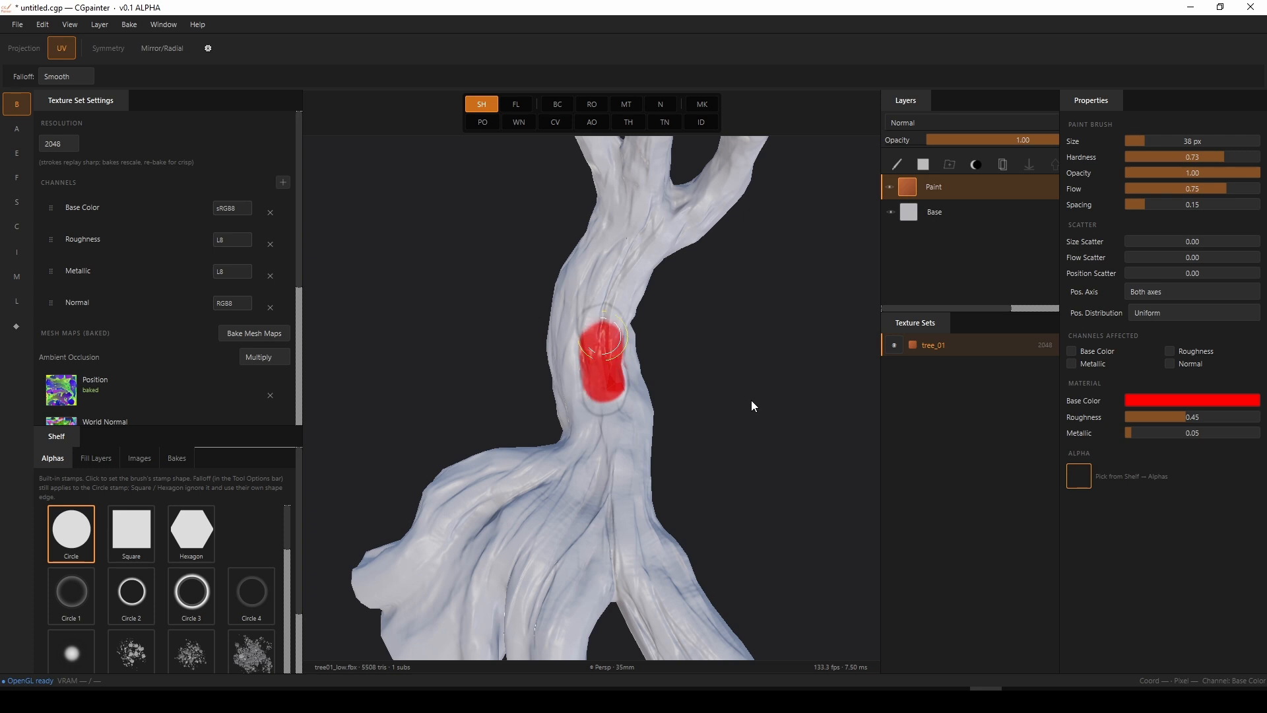
Extend the red brush stroke along the trunk toward the lowest branch fork
alt+drag(751, 400, 667, 410)
scroll(666, 411, up, 2)
scroll(717, 419, down, 5)
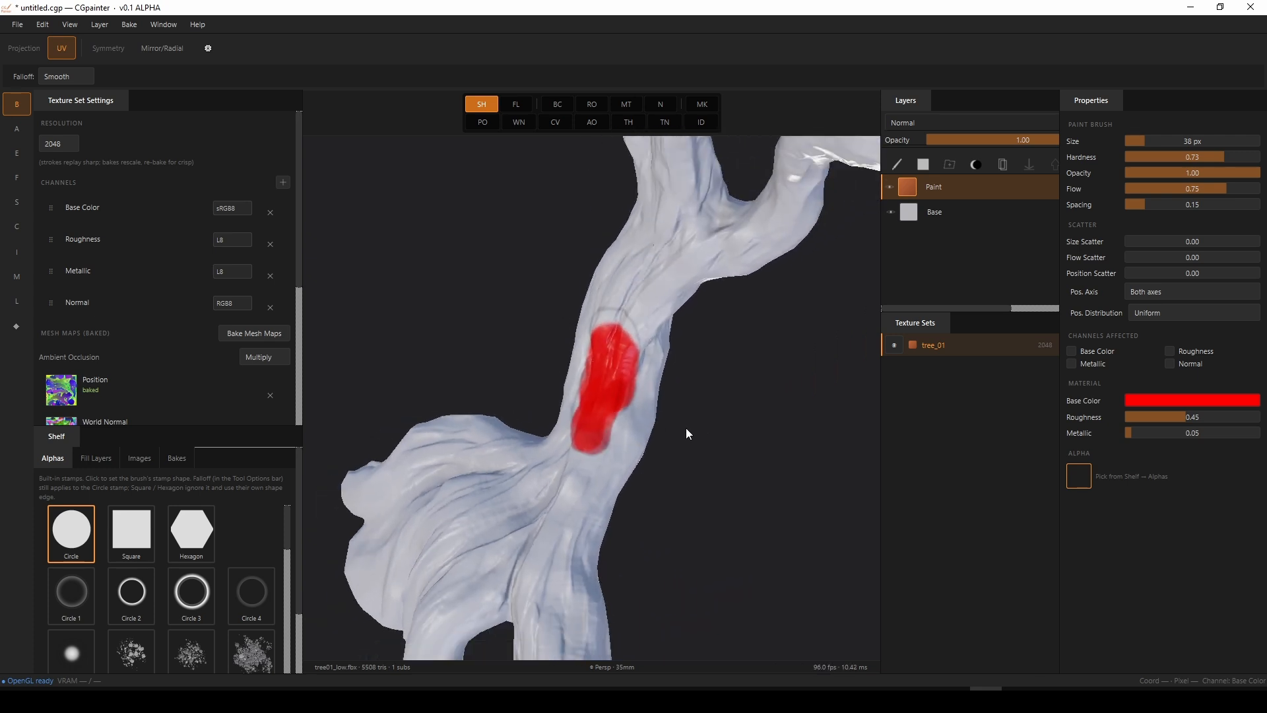
mouse_move(591, 341)
mouse_down()
mouse_move(572, 419)
mouse_move(607, 320)
mouse_up()
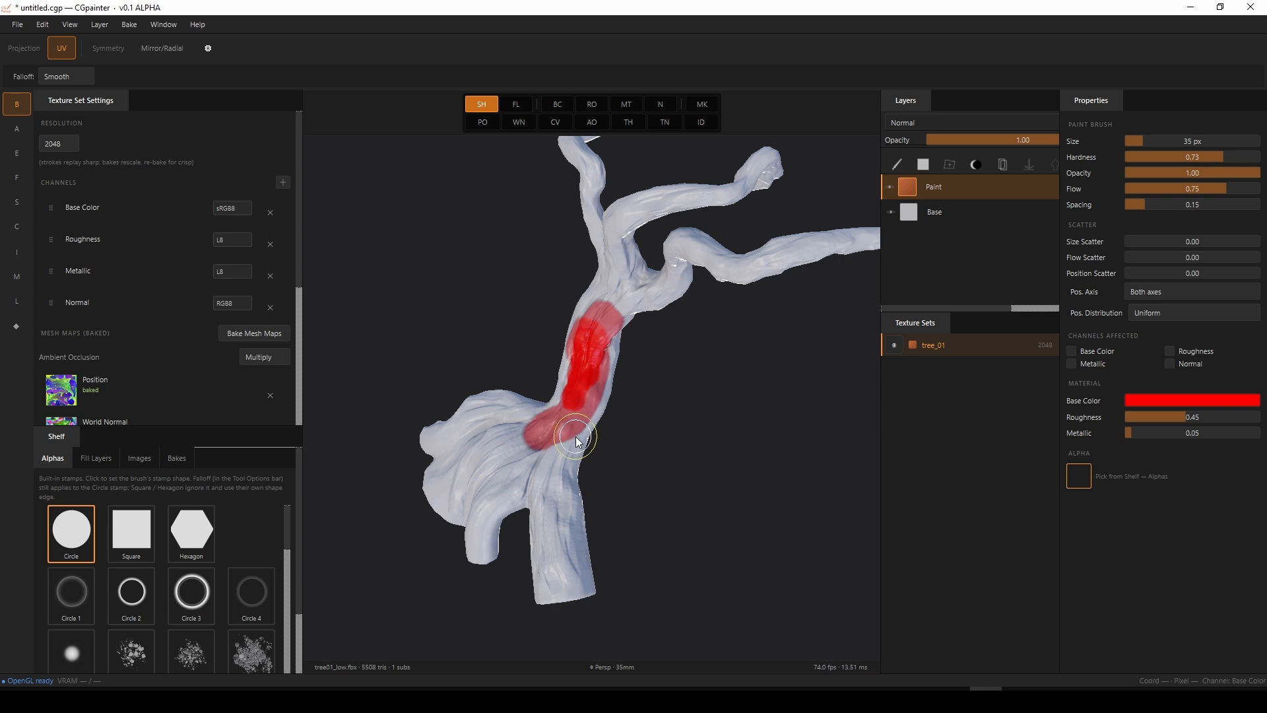
Paint several short red brush strokes at the base of the trunk, above the roots
scroll(581, 437, up, 6)
alt+drag(579, 460, 594, 488)
mouse_move(485, 510)
mouse_down()
mouse_move(519, 478)
mouse_move(495, 536)
mouse_up()
scroll(508, 516, up, 4)
alt+middle_drag(495, 536, 556, 451)
click(472, 533)
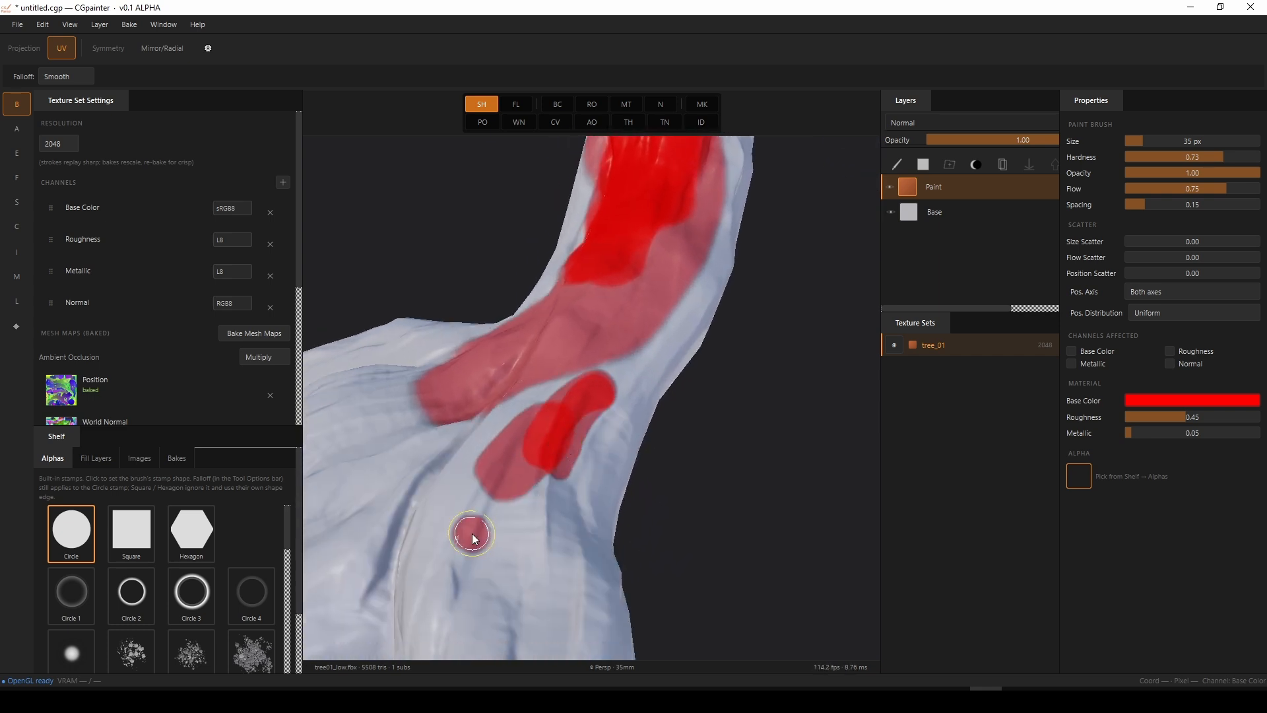
mouse_move(516, 514)
mouse_down()
mouse_move(532, 444)
mouse_move(440, 488)
mouse_move(647, 408)
mouse_move(665, 385)
mouse_move(588, 379)
mouse_move(617, 365)
mouse_up()
Paint overlapping red strokes from the trunk fork up along the curved branch using the A brush tool
scroll(476, 474, down, 6)
scroll(557, 356, up, 3)
mouse_move(603, 198)
alt+middle_down()
mouse_move(541, 339)
mouse_move(568, 378)
alt+middle_up()
scroll(507, 371, up, 3)
scroll(556, 386, up, 2)
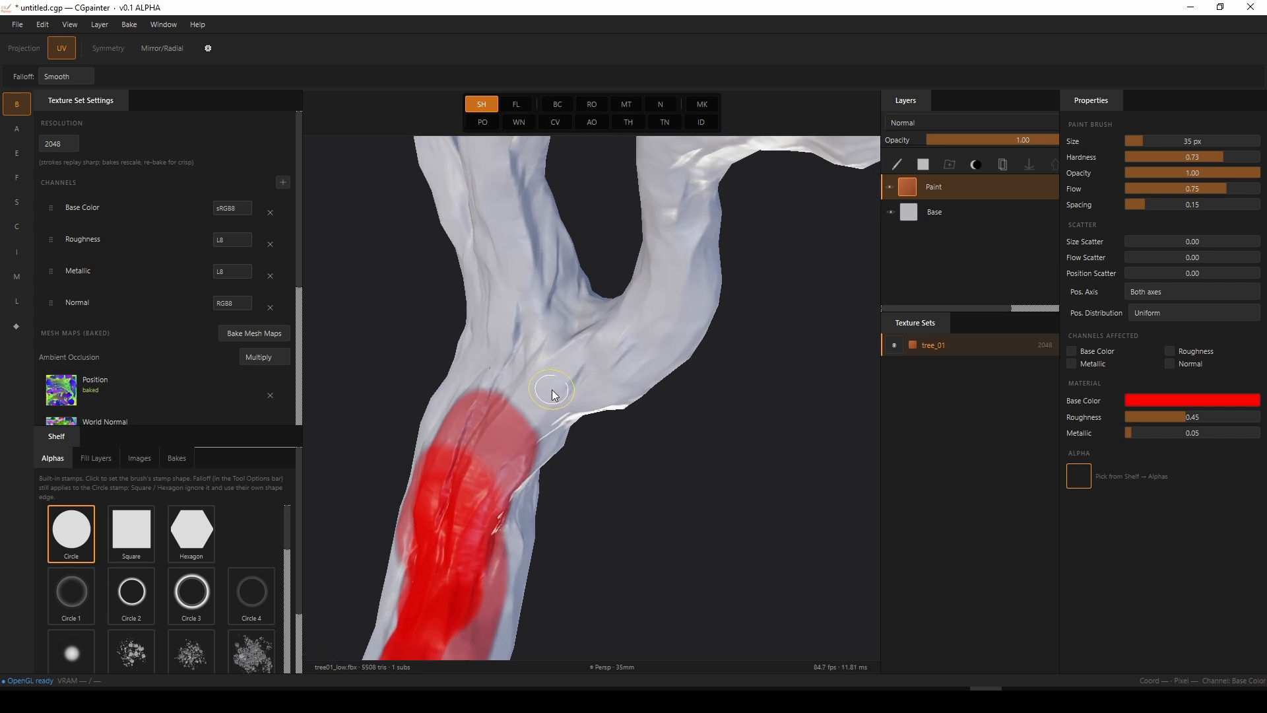
alt+drag(602, 463, 600, 488)
key(a)
mouse_move(514, 403)
mouse_down()
mouse_move(577, 369)
mouse_move(632, 367)
mouse_up()
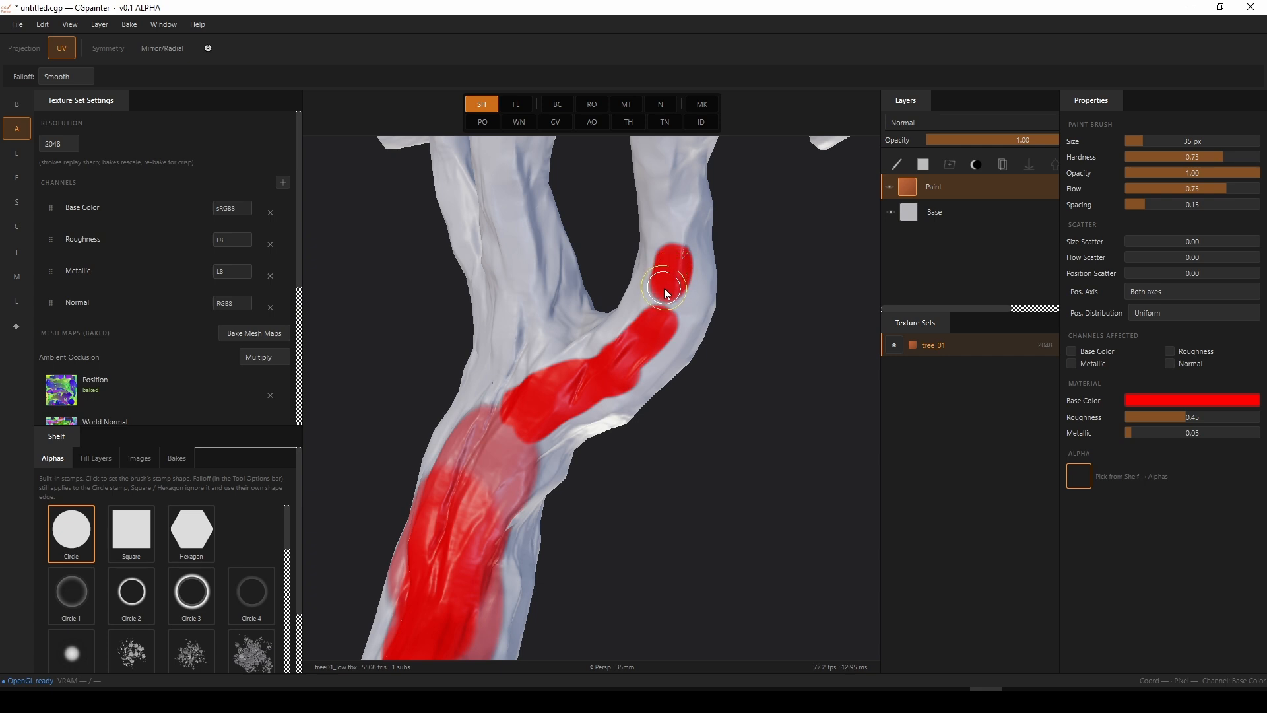
drag(666, 293, 662, 308)
drag(570, 362, 550, 360)
scroll(545, 352, up, 1)
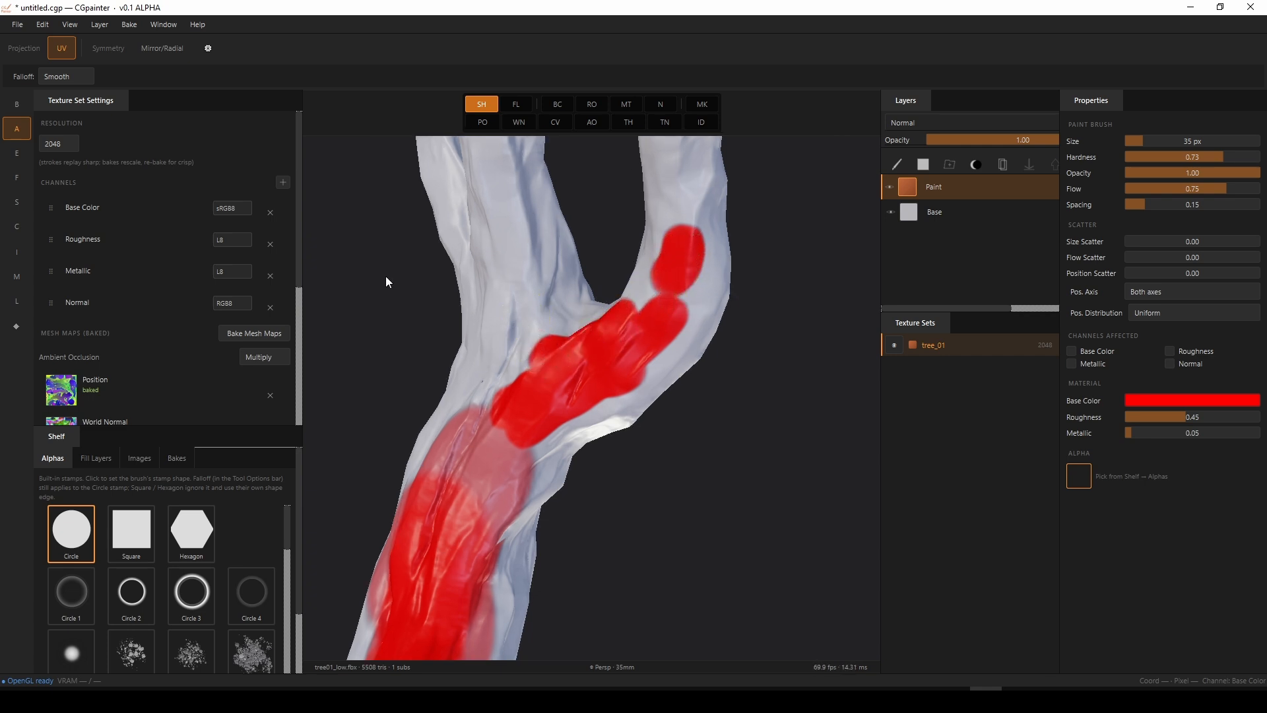
Paint a red brush stroke on the neighbouring branch, and erase a swath of the red paint across the fork
click(17, 104)
mouse_move(528, 316)
mouse_down()
mouse_move(498, 284)
mouse_move(489, 349)
mouse_move(518, 292)
mouse_up()
middle_drag(528, 292, 489, 289)
click(17, 153)
mouse_move(467, 303)
mouse_down()
mouse_move(464, 344)
mouse_move(476, 286)
mouse_move(374, 301)
mouse_up()
Fill the UV islands covering the trunk and curved branch with red using the Fill tool in UV Island mode
key(f)
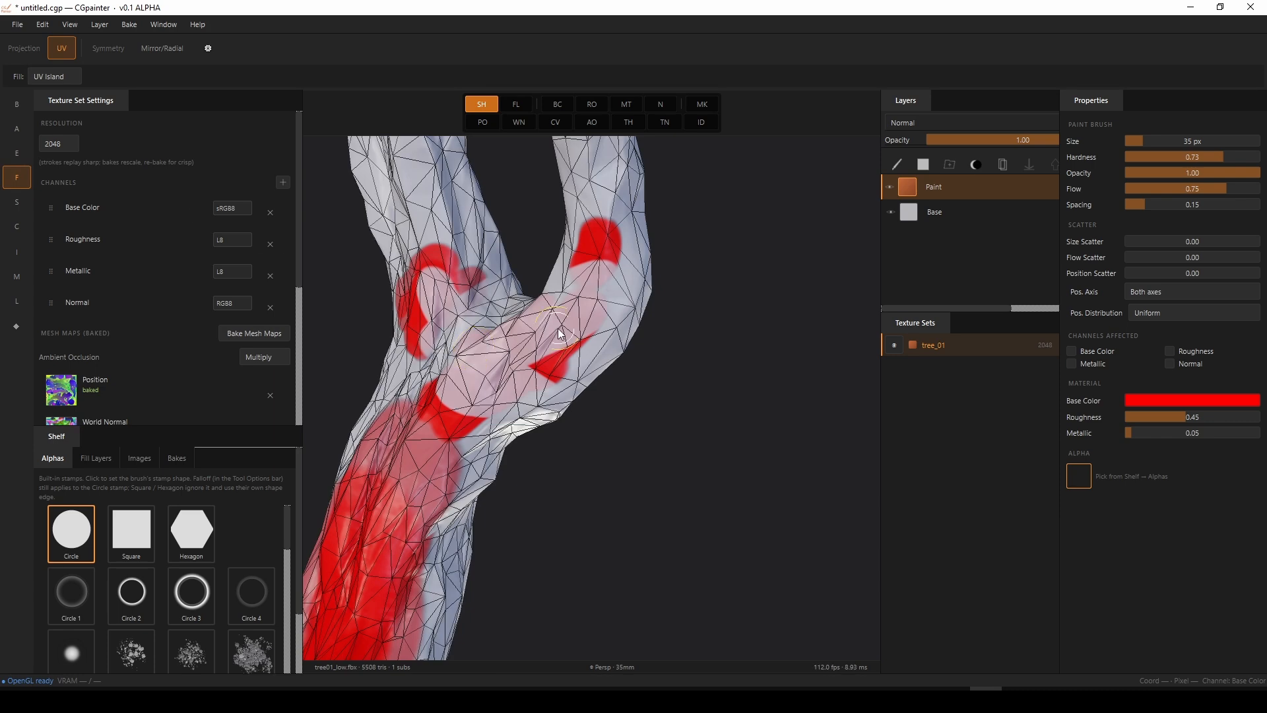
scroll(558, 329, down, 3)
mouse_move(596, 369)
alt+mouse_down()
mouse_move(662, 381)
mouse_move(605, 391)
mouse_move(663, 389)
mouse_move(568, 388)
mouse_move(606, 382)
alt+mouse_up()
click(599, 351)
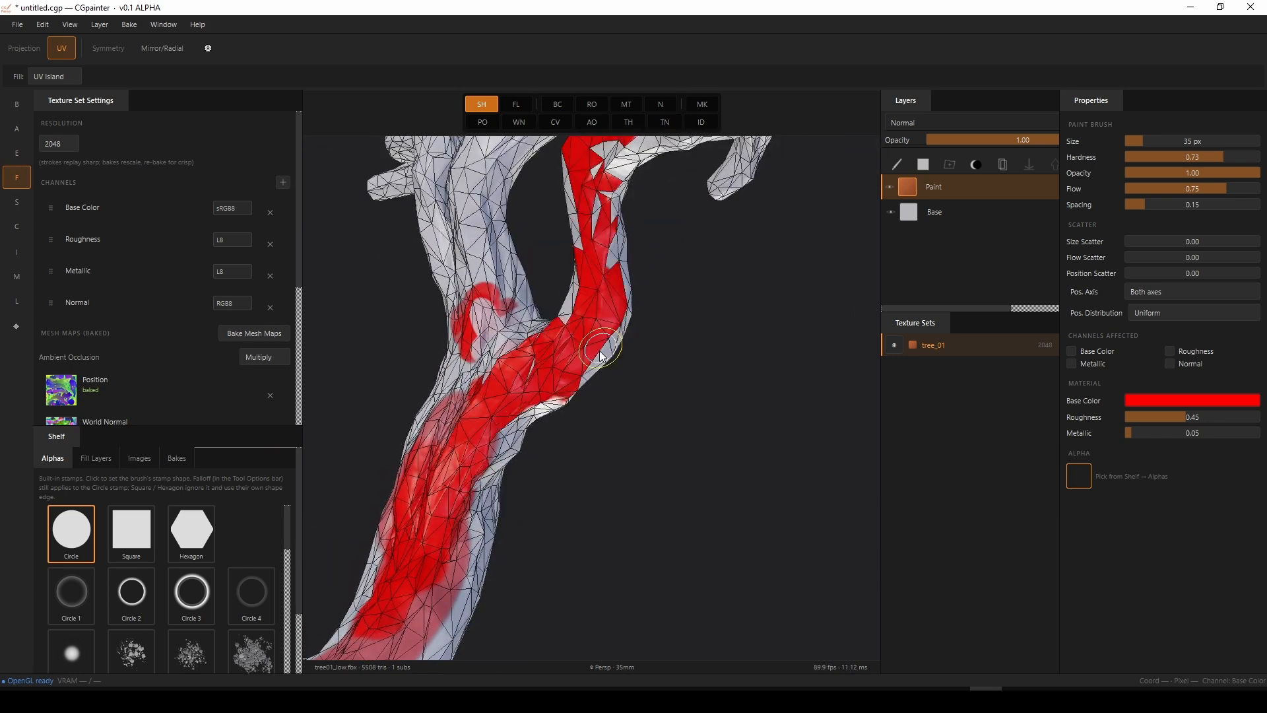
click(608, 362)
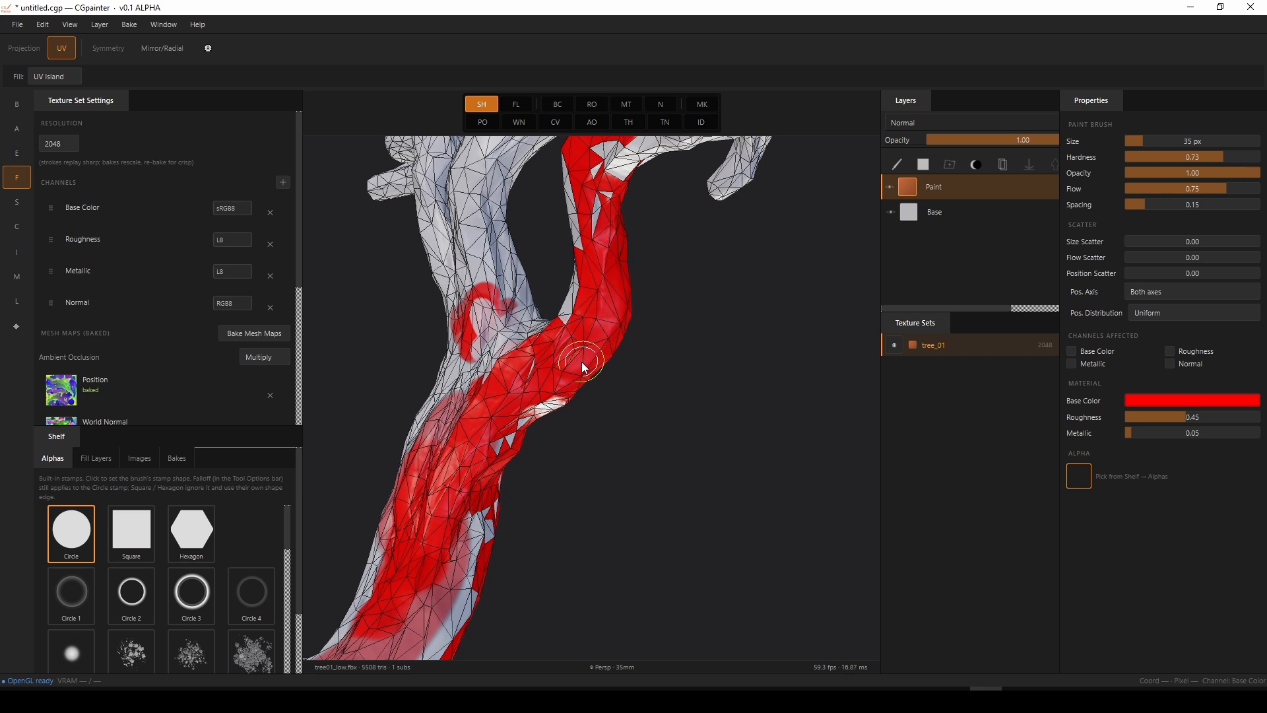
Undo the last island fill, and fill individual faces on the side of the branch in Triangle mode
key(ctrl+z)
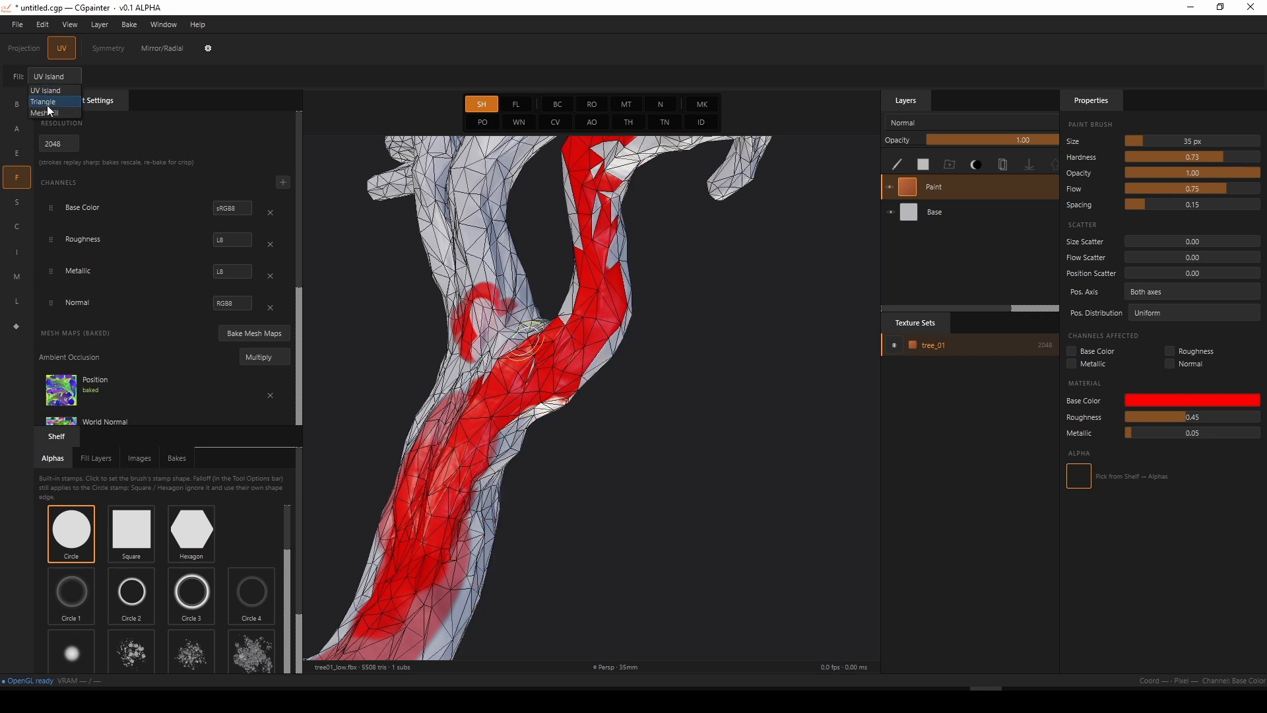
click(46, 103)
mouse_move(521, 334)
alt+mouse_down()
mouse_move(597, 339)
mouse_move(610, 356)
mouse_move(635, 285)
mouse_move(645, 322)
alt+mouse_up()
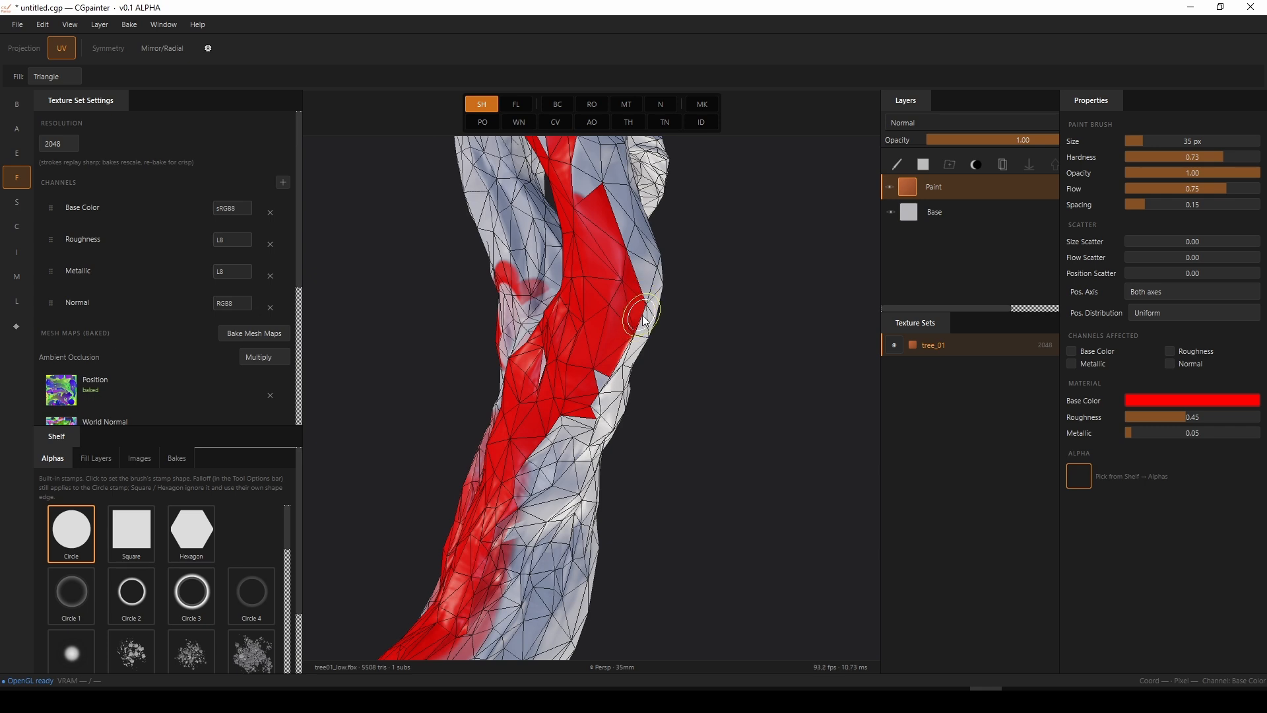
Fill the entire tree mesh with red in Mesh Fill mode, and switch back to the brush
click(50, 114)
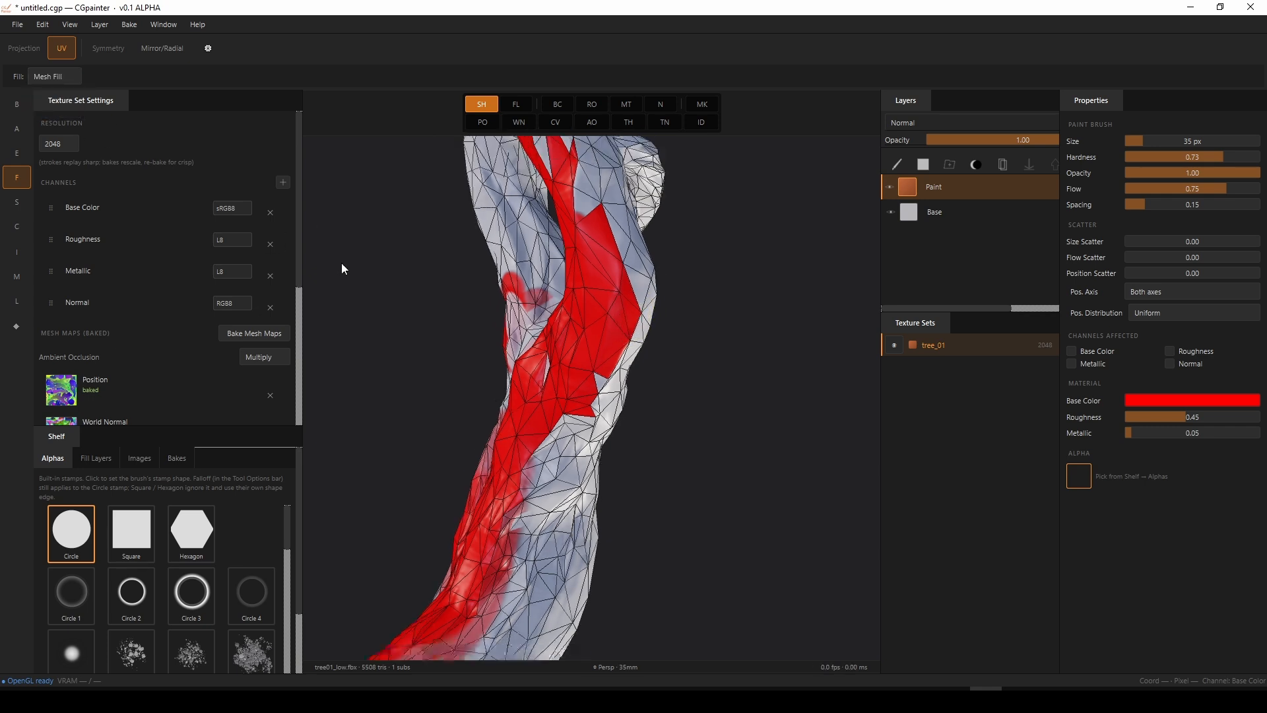
alt+drag(342, 262, 548, 366)
click(489, 372)
scroll(491, 372, down, 3)
scroll(548, 366, up, 3)
alt+middle_drag(548, 366, 573, 386)
scroll(573, 385, up, 3)
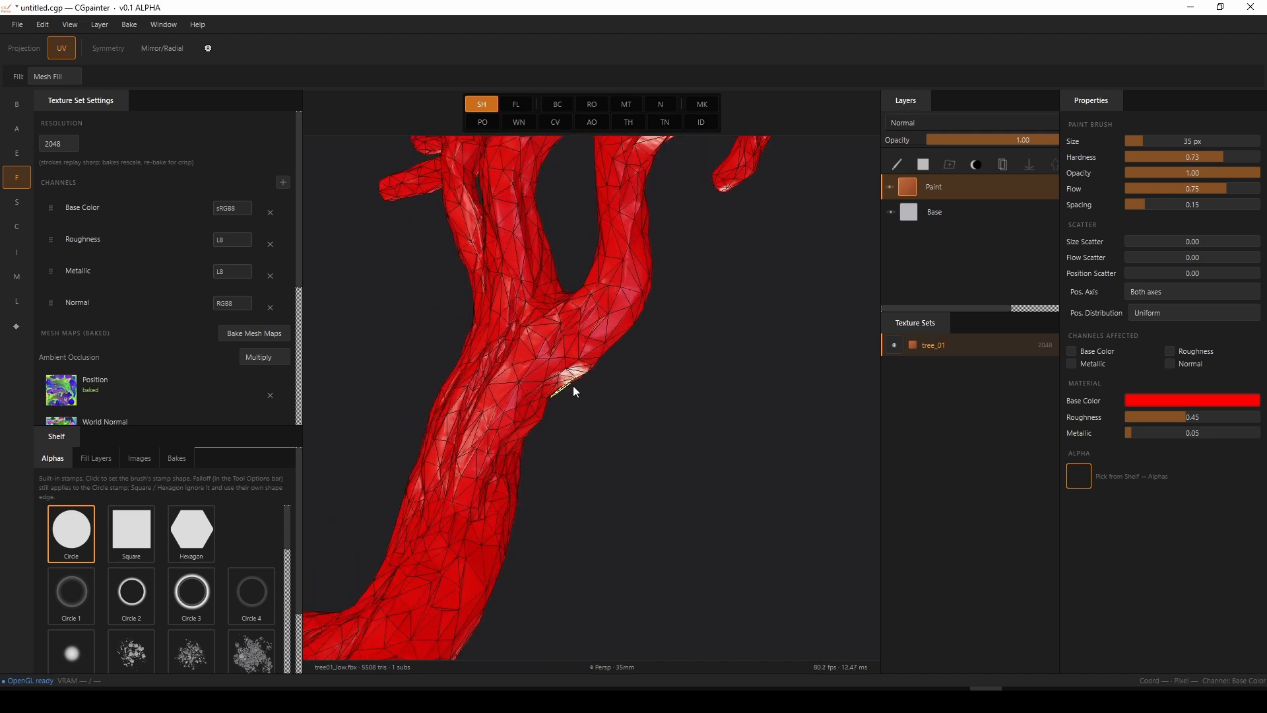
click(15, 101)
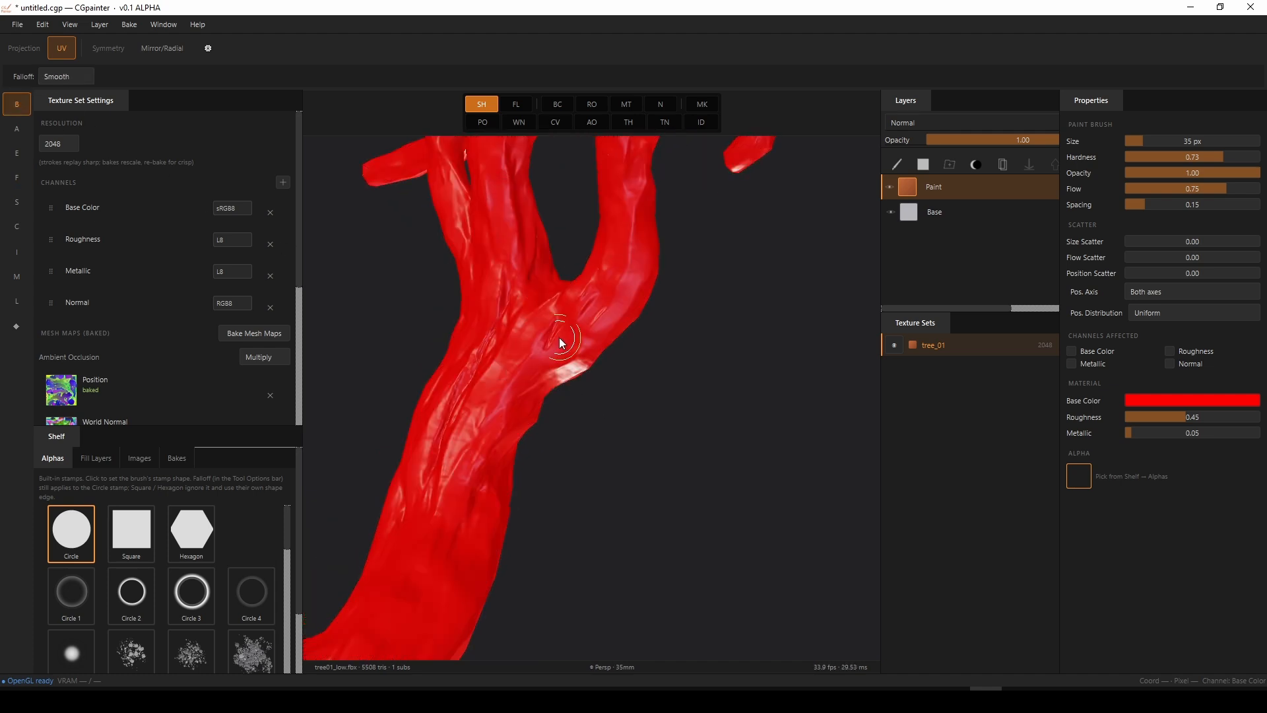
mouse_move(559, 338)
alt+mouse_down()
mouse_move(606, 433)
mouse_move(529, 410)
alt+mouse_up()
alt+drag(601, 423, 546, 430)
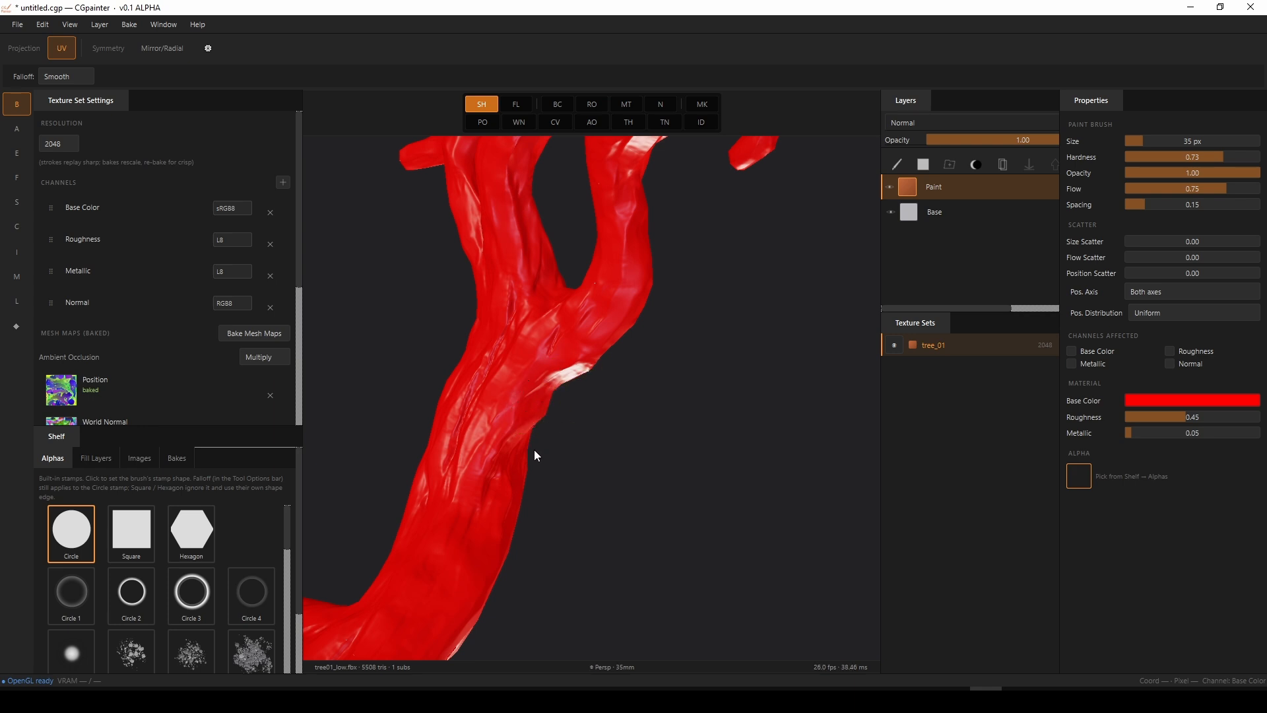
alt+drag(585, 455, 615, 421)
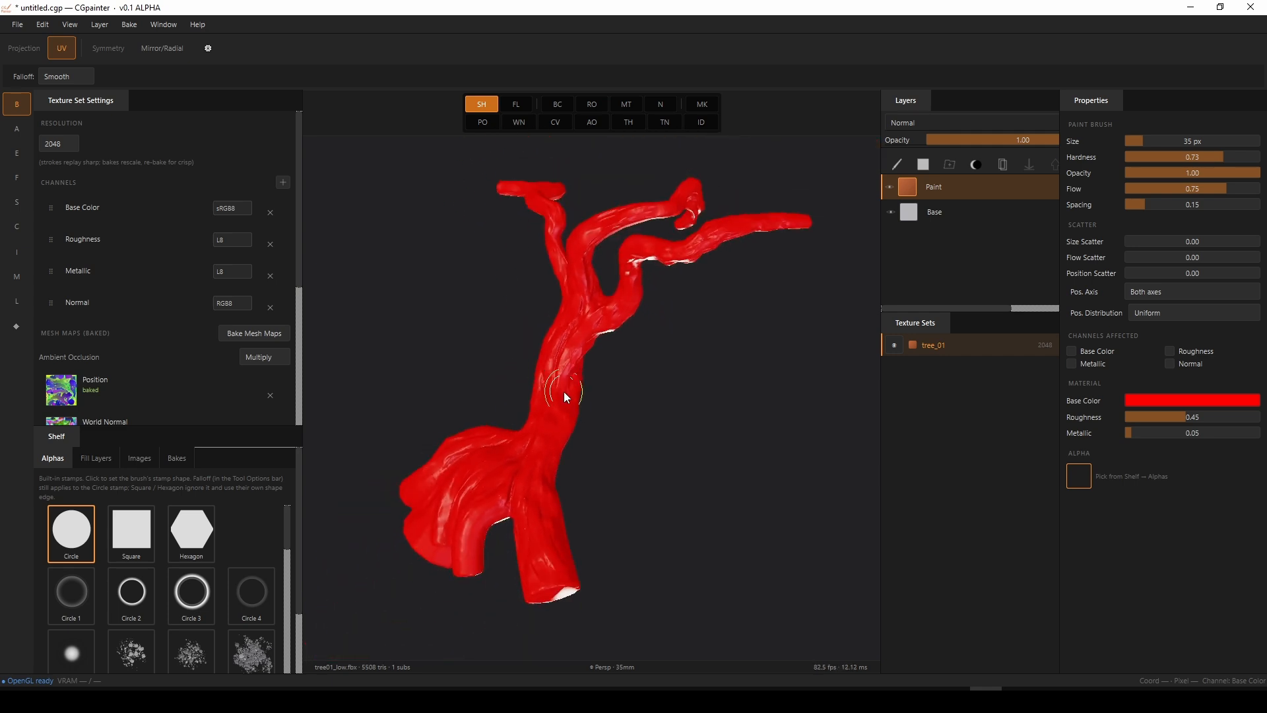
Create a new project with the monument.fbx mesh, discarding the tree project's unsaved changes
click(24, 31)
click(28, 39)
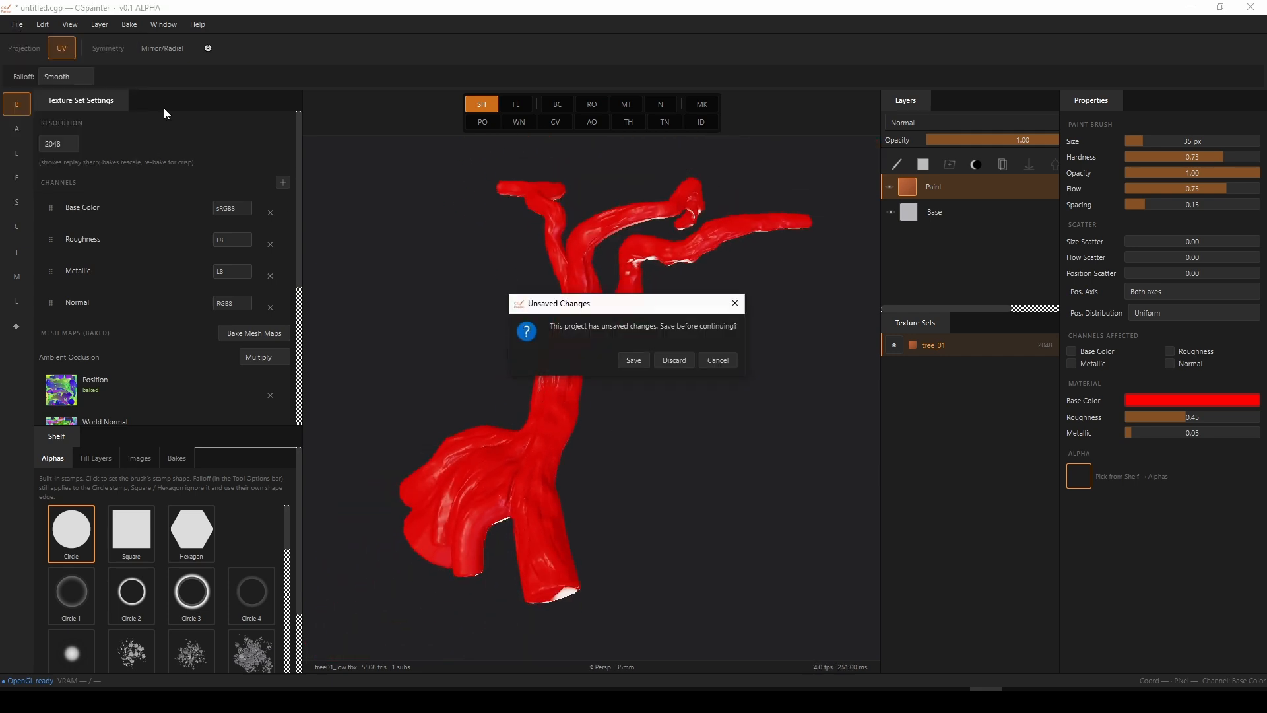
click(674, 361)
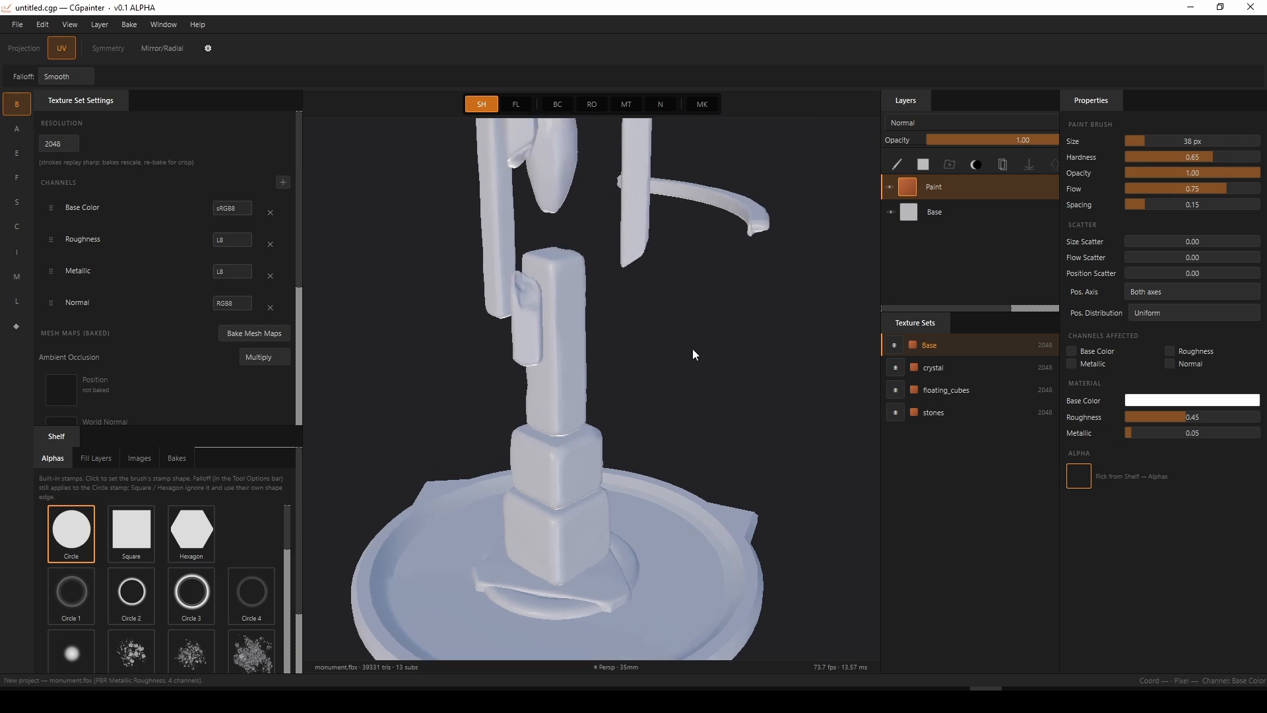
Hide and show the floating_cubes and stones texture sets in turn to identify their parts of the monument
alt+drag(640, 349, 620, 329)
alt+drag(741, 368, 767, 381)
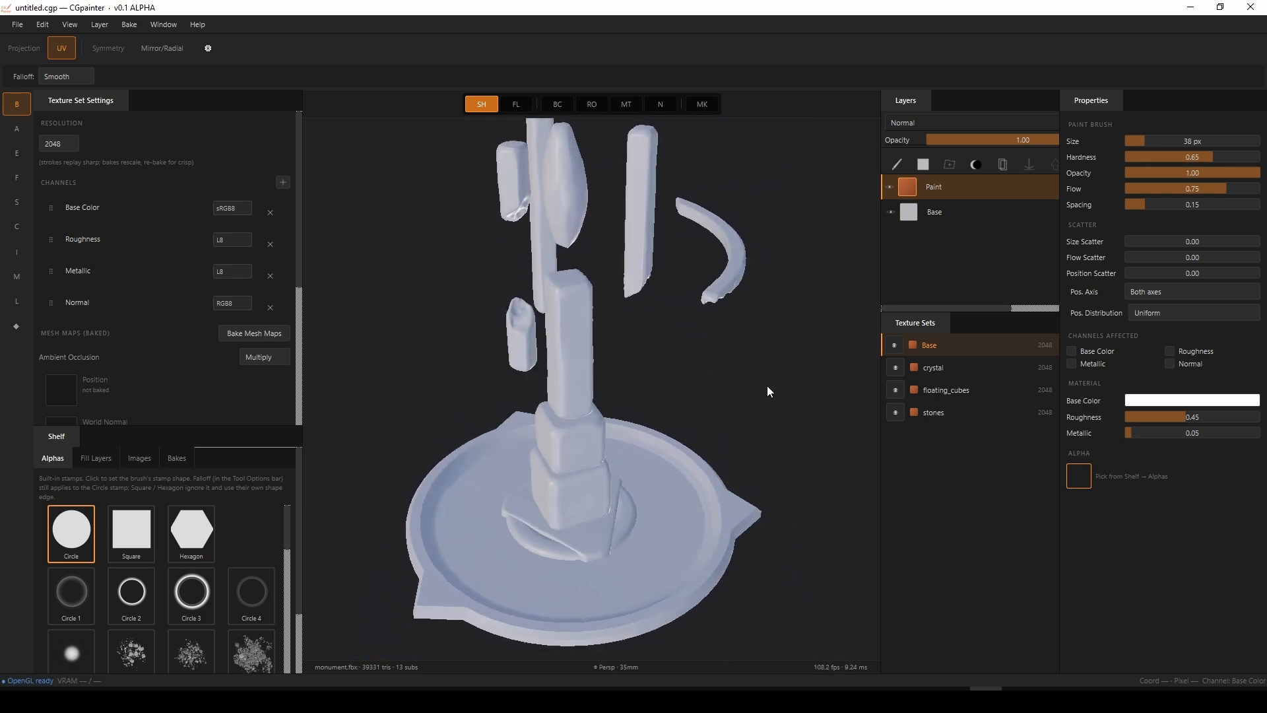
click(896, 390)
click(896, 390)
click(895, 413)
click(895, 412)
click(895, 390)
click(895, 390)
click(895, 412)
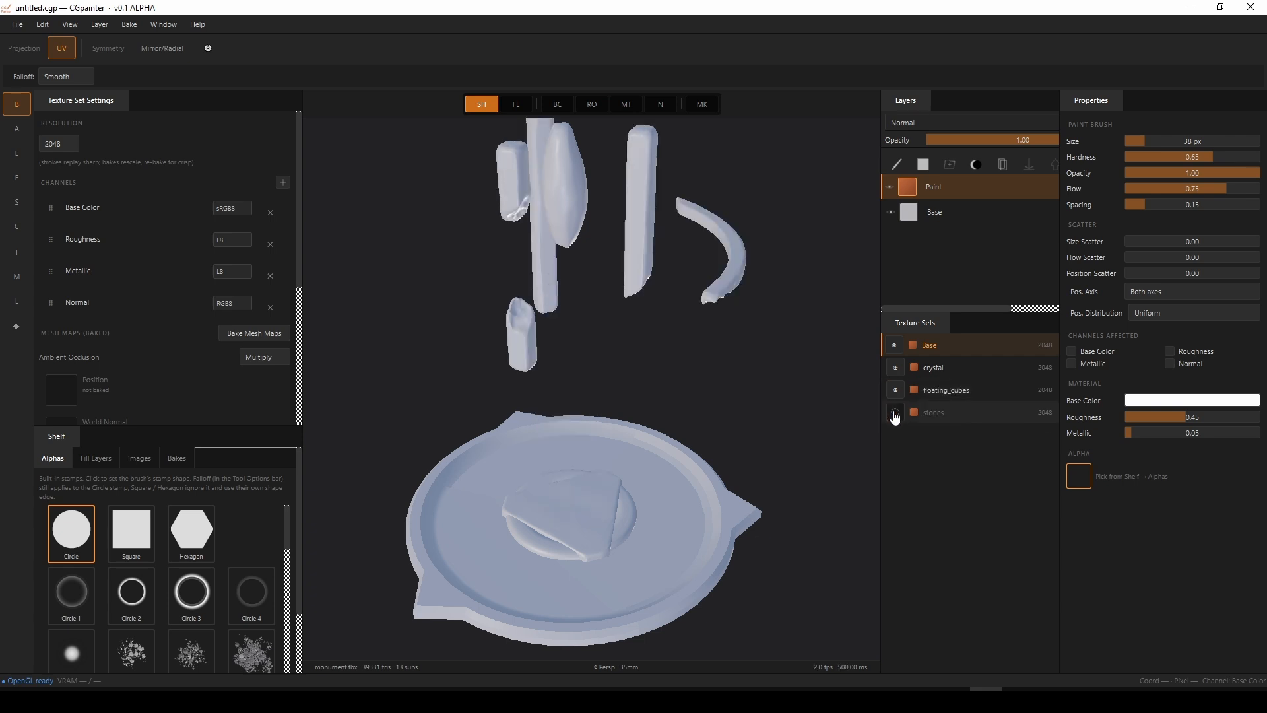
click(896, 413)
Make stones the active texture set, and toggle its visibility off and on
click(940, 416)
click(895, 412)
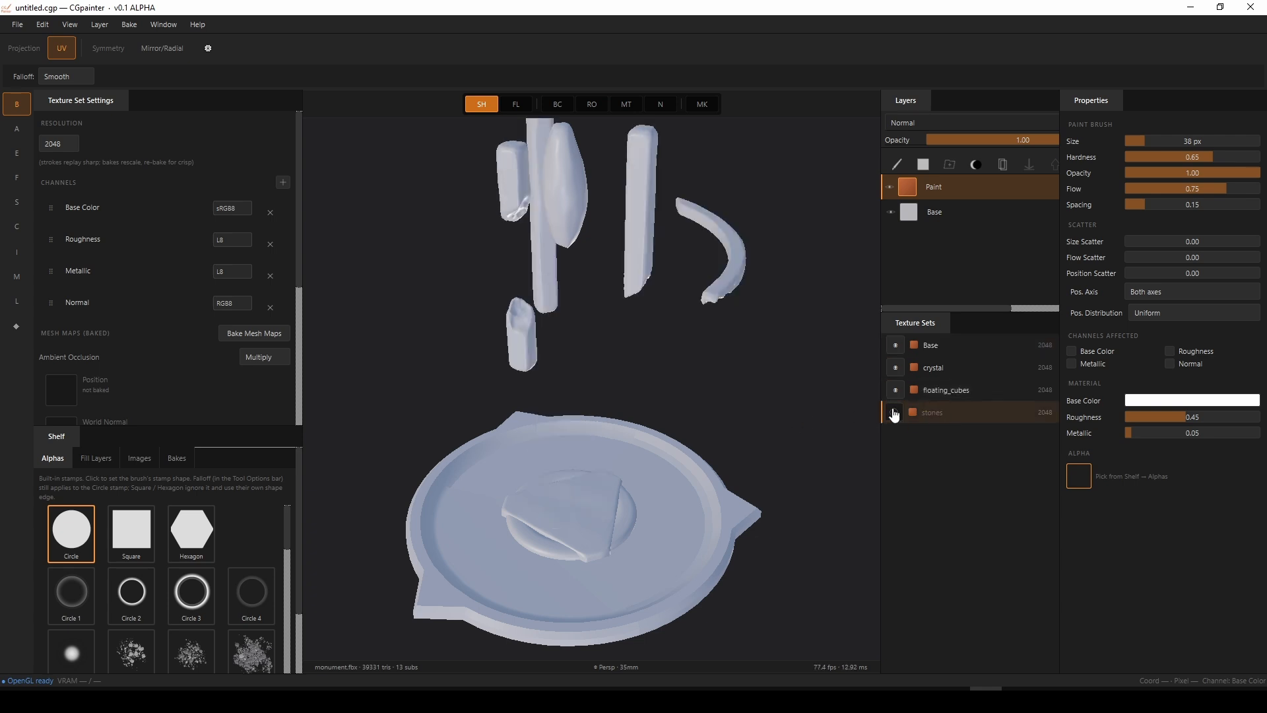
click(896, 411)
scroll(663, 396, up, 5)
alt+drag(682, 370, 685, 383)
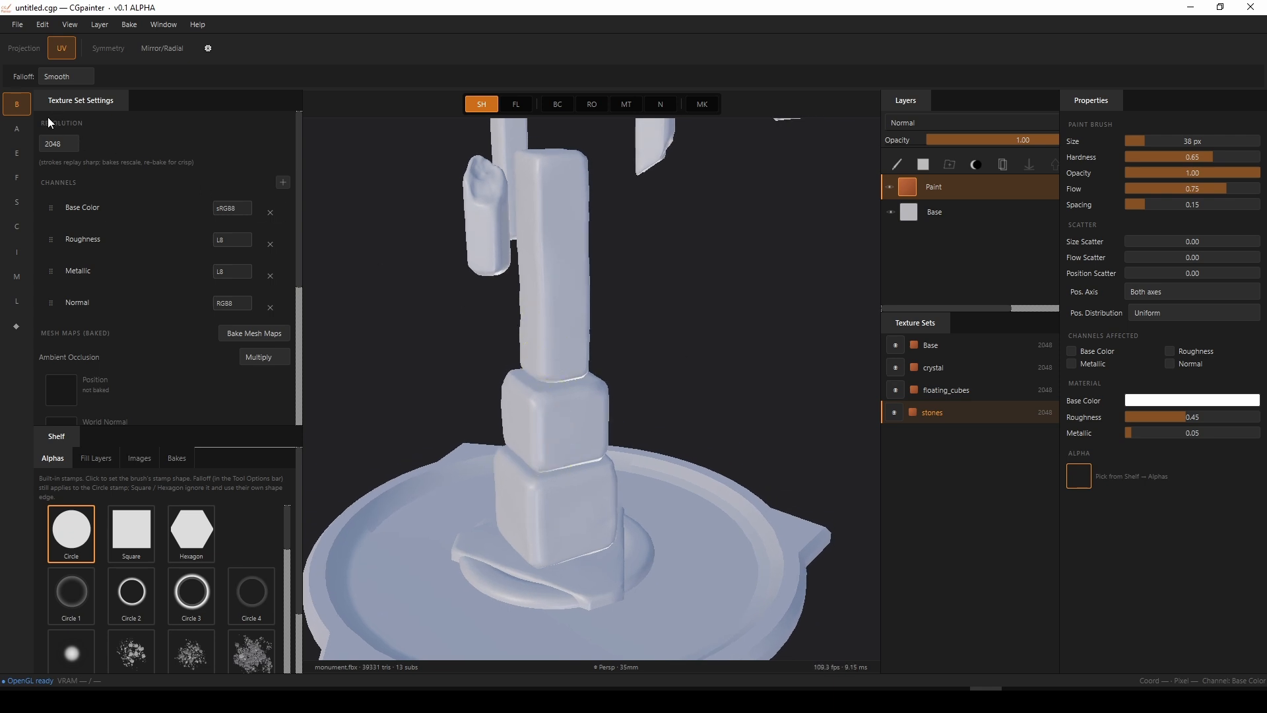
Fill the three stacked stones with red, #ff0000, using the Fill tool in Mesh Fill mode
click(18, 177)
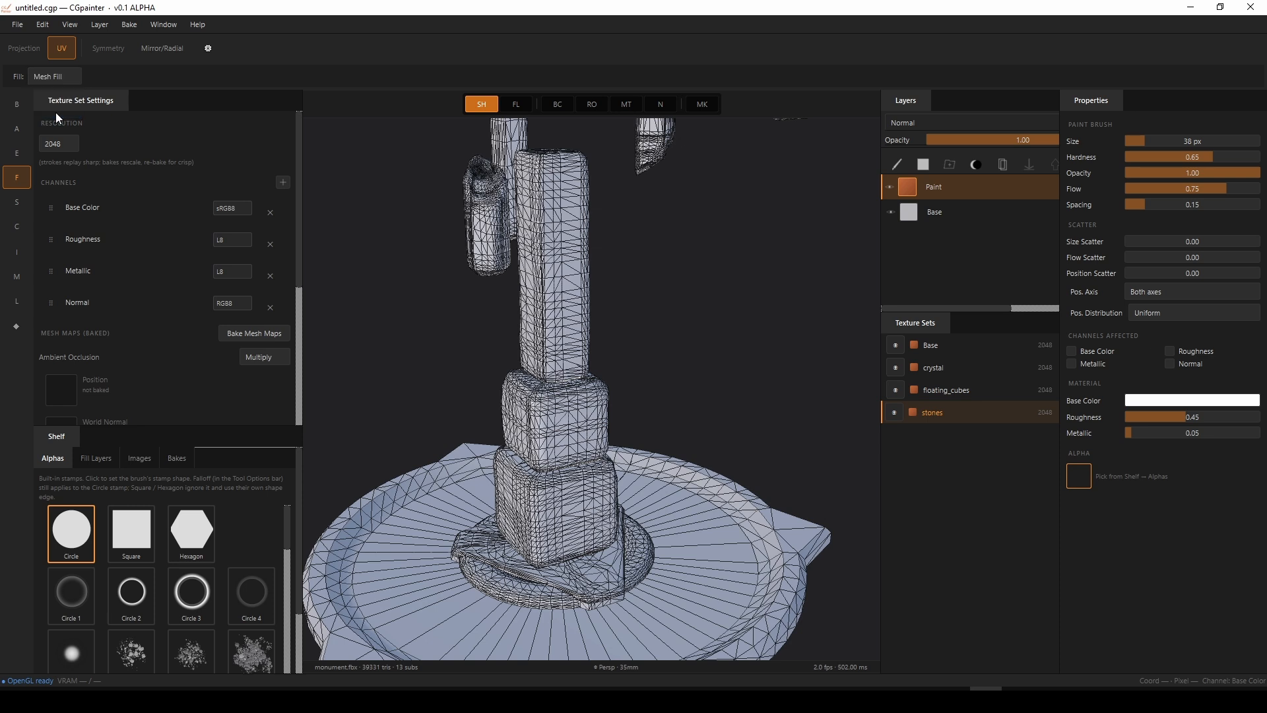
click(1162, 400)
click(481, 253)
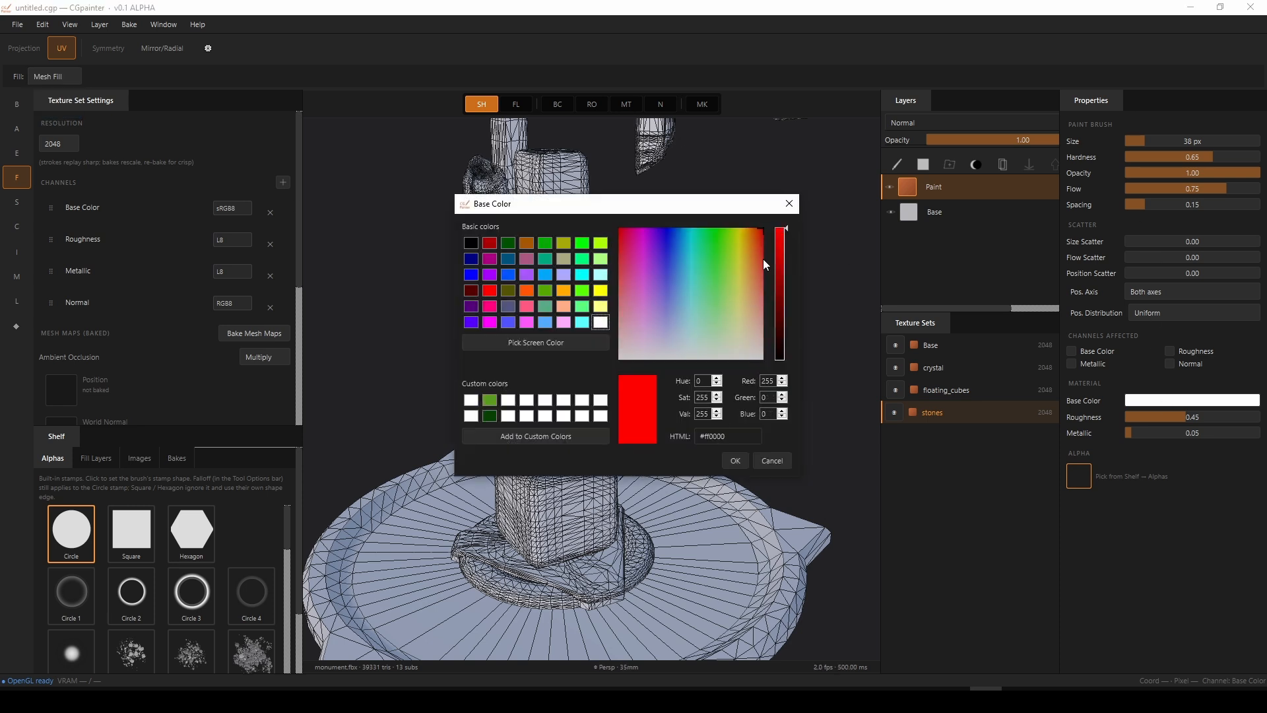
click(734, 460)
click(562, 334)
click(585, 425)
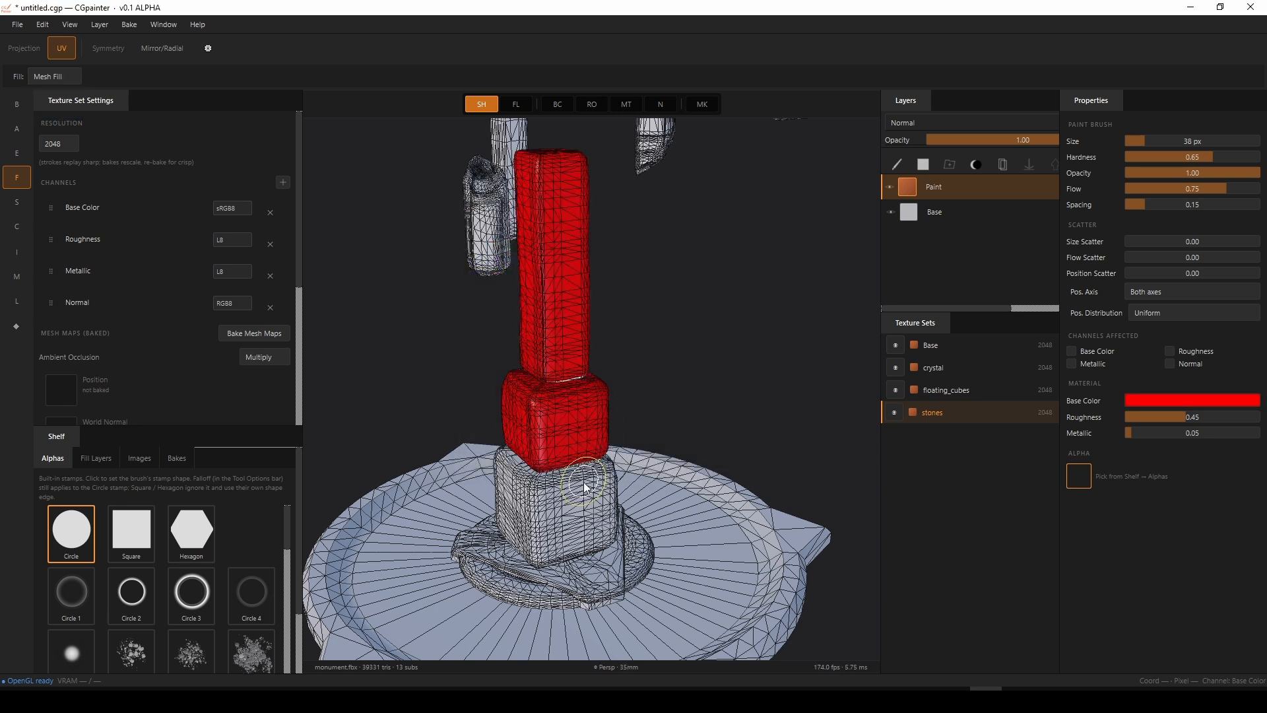
click(585, 483)
Add a fill layer to the stones texture set and set its base color to red, #ff0000
mouse_move(703, 398)
middle_down()
mouse_move(544, 385)
mouse_move(698, 384)
middle_up()
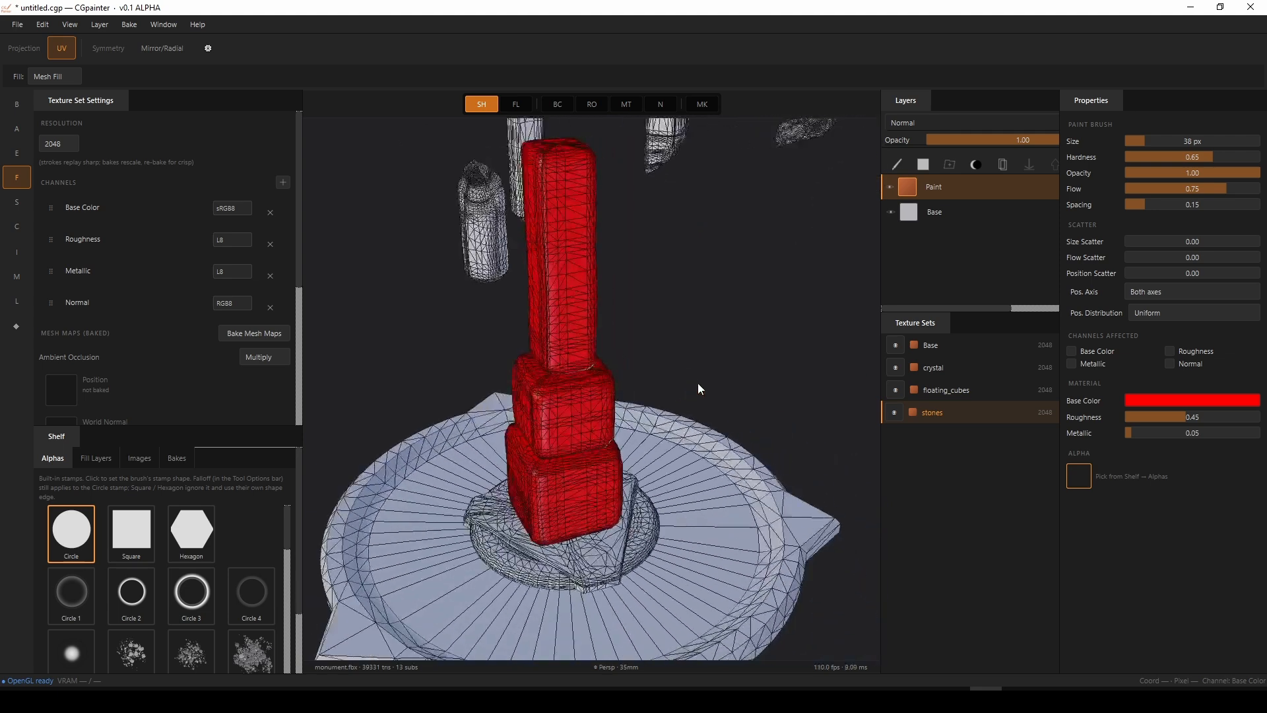
mouse_move(703, 331)
middle_down()
mouse_move(700, 378)
mouse_move(688, 361)
mouse_move(700, 327)
mouse_move(695, 352)
middle_up()
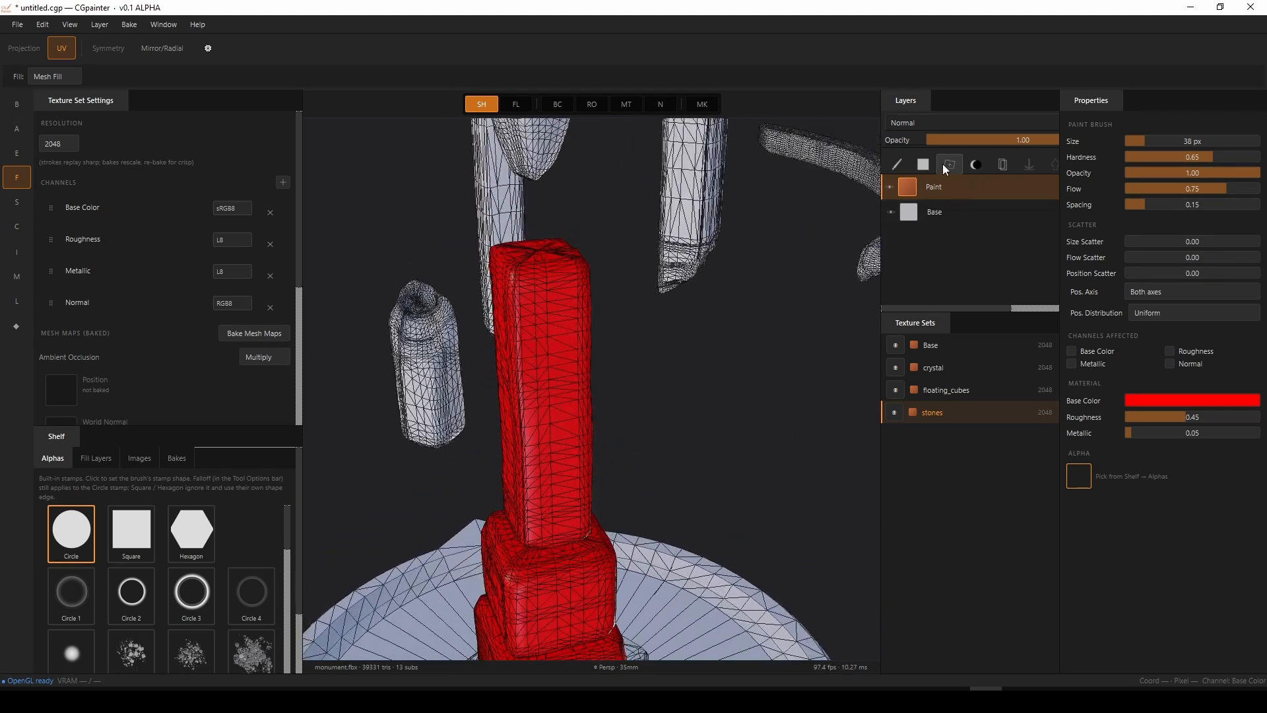
click(925, 164)
click(1216, 143)
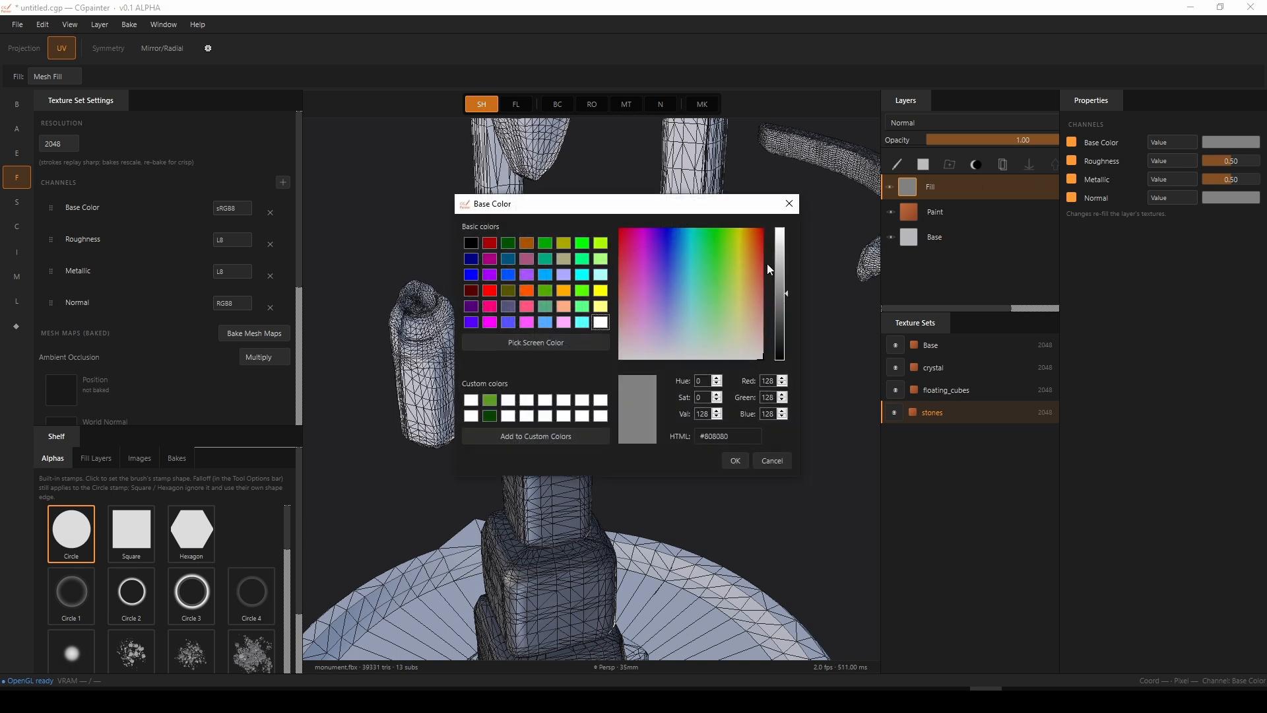
click(746, 251)
drag(746, 252, 767, 225)
drag(784, 293, 786, 201)
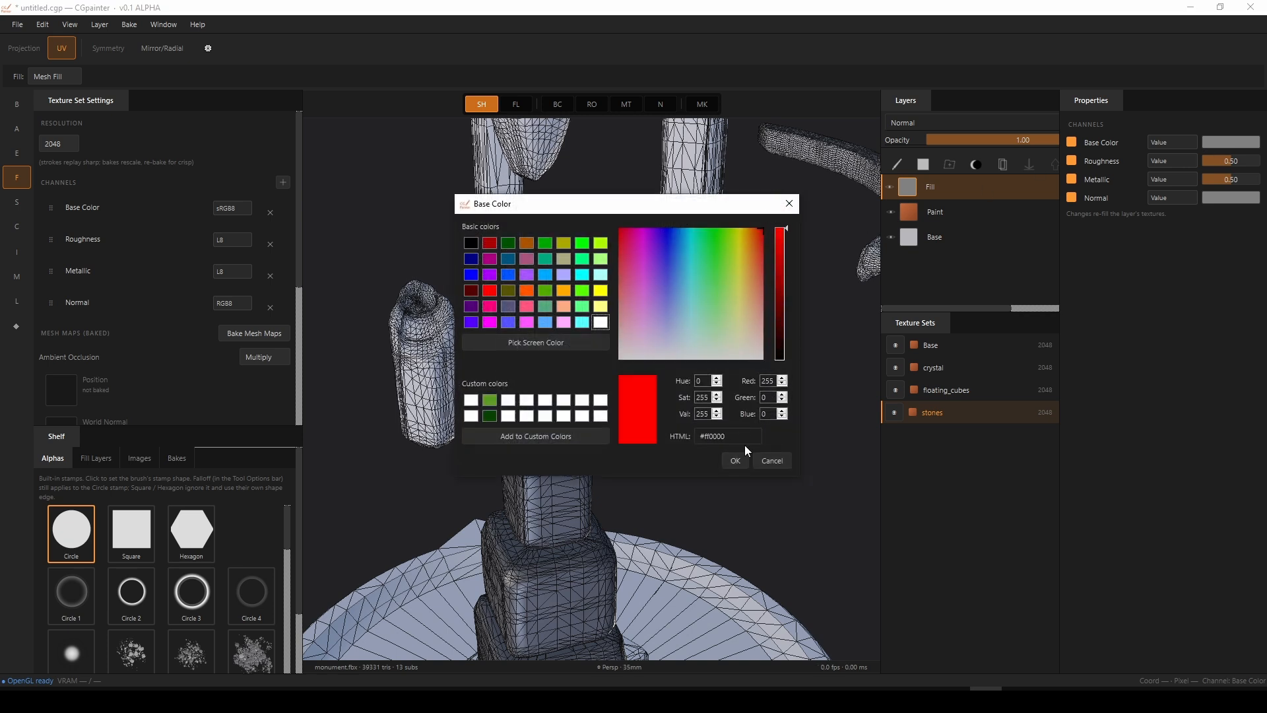
click(735, 460)
middle_drag(712, 460, 752, 370)
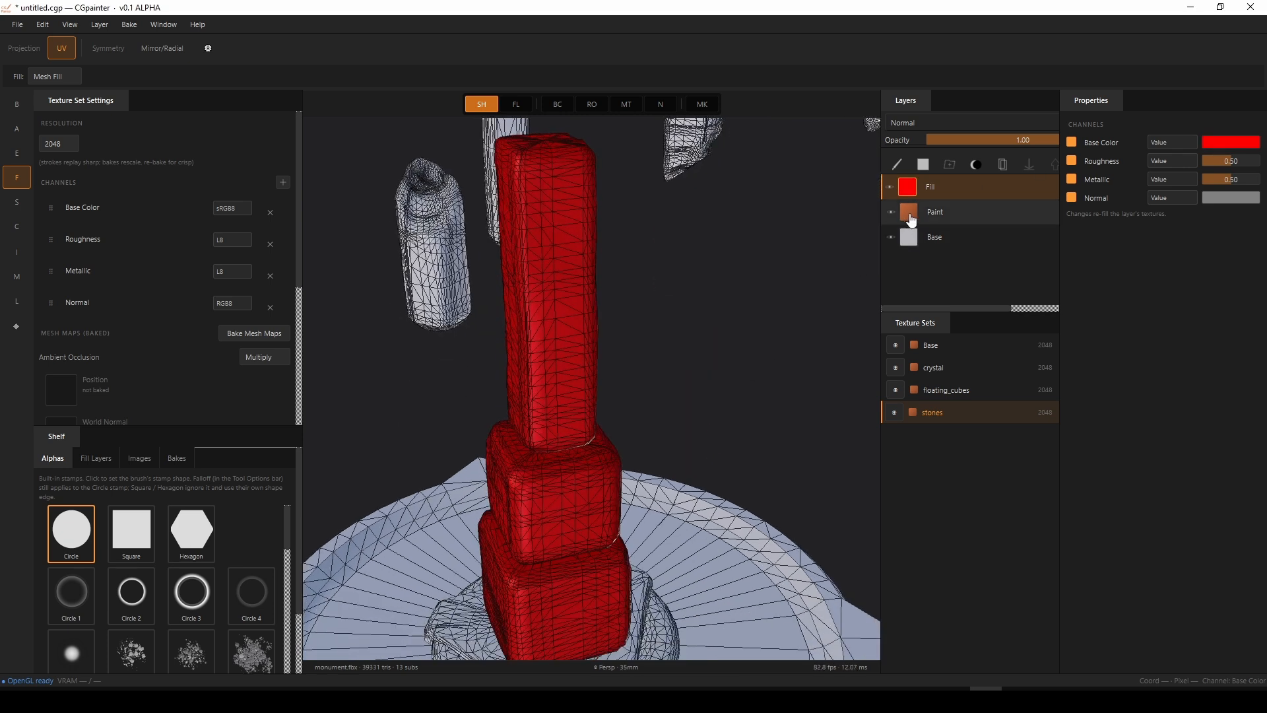
Mask the red fill layer over a blue base, and mesh-fill its mask on the tall top stone and the lowest stone
click(859, 164)
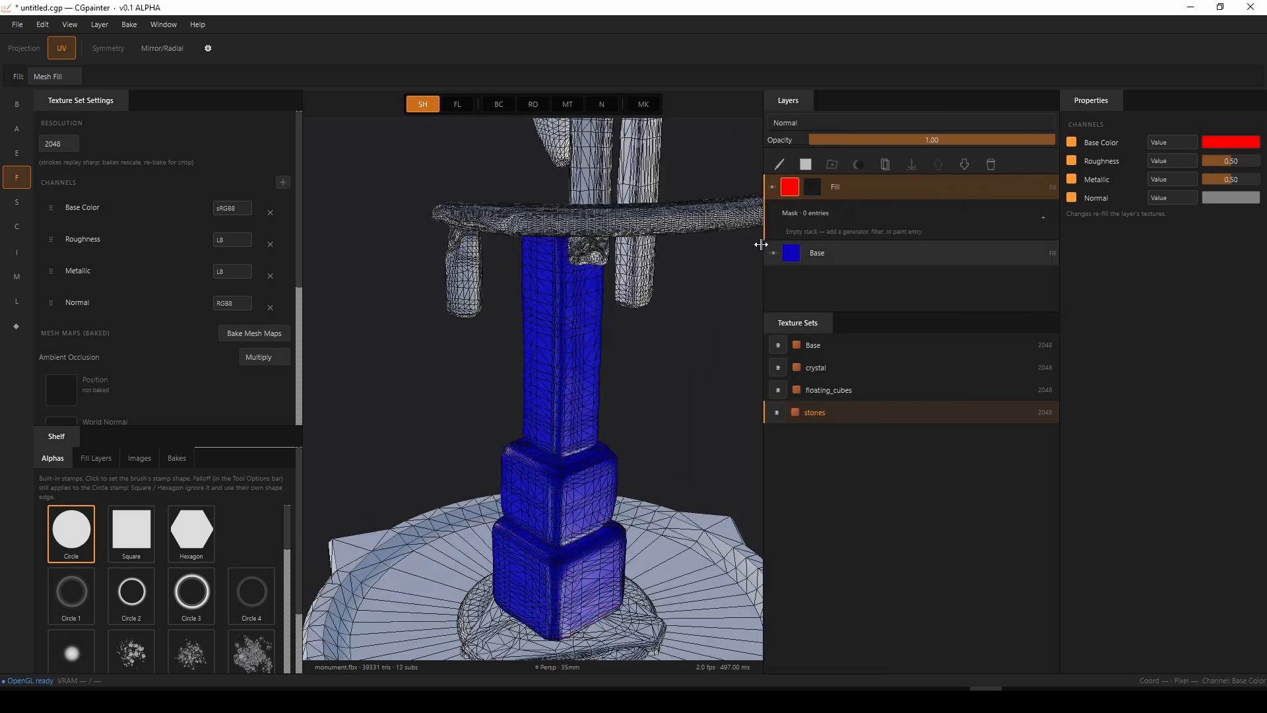
middle_drag(638, 299, 532, 358)
click(813, 187)
click(532, 359)
click(532, 580)
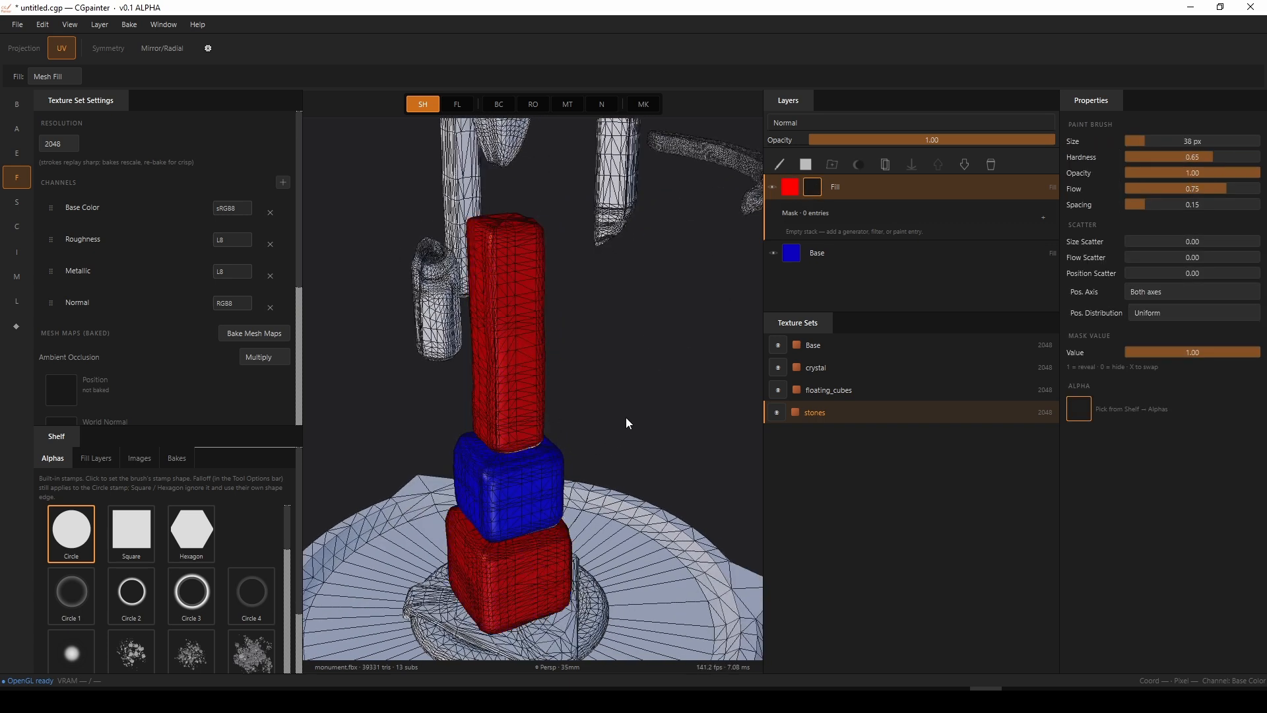
Set the fill mode to UV Island and show the UV view of the stones texture set
middle_drag(532, 580, 504, 333)
scroll(505, 333, up, 4)
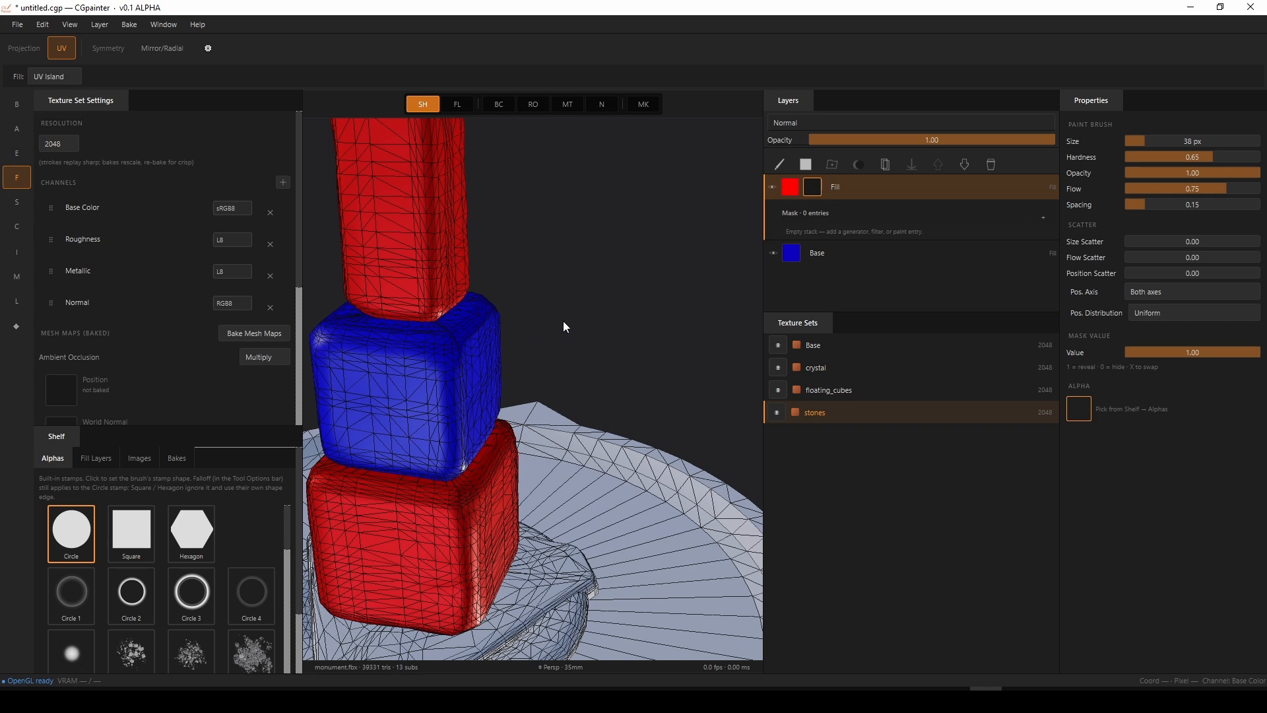
middle_drag(564, 327, 371, 185)
middle_drag(545, 211, 519, 240)
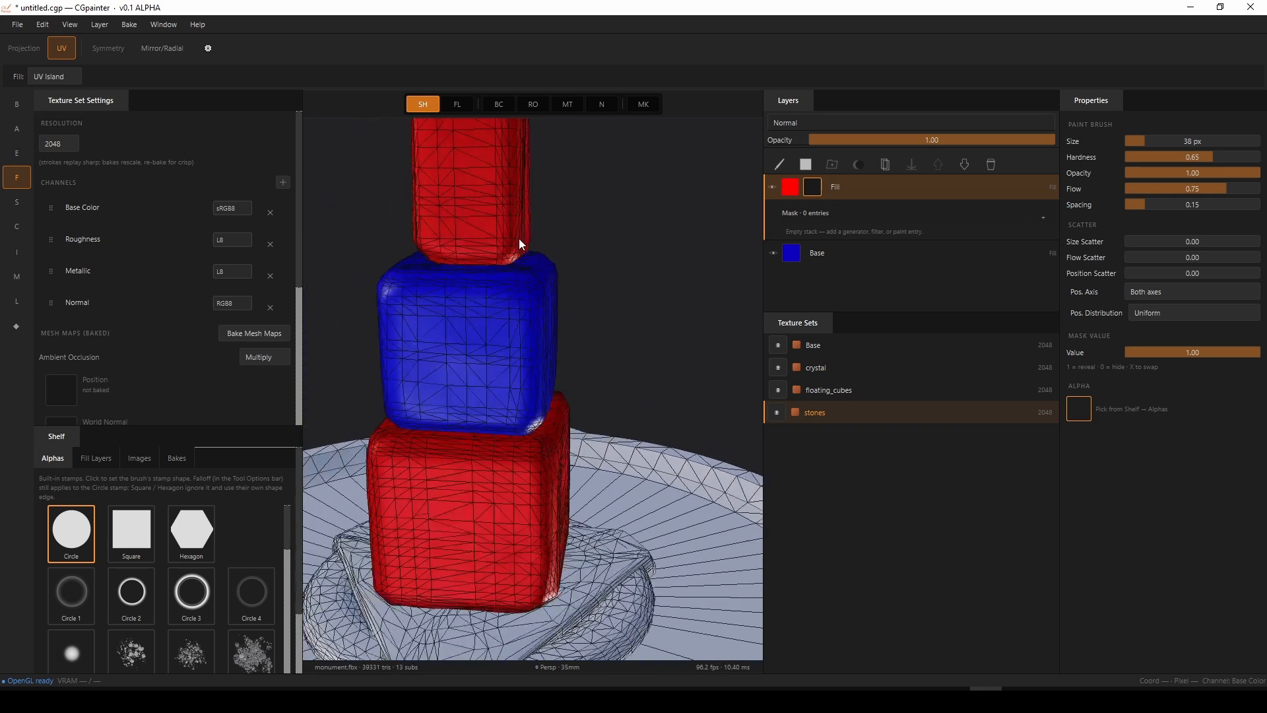
click(162, 25)
click(202, 175)
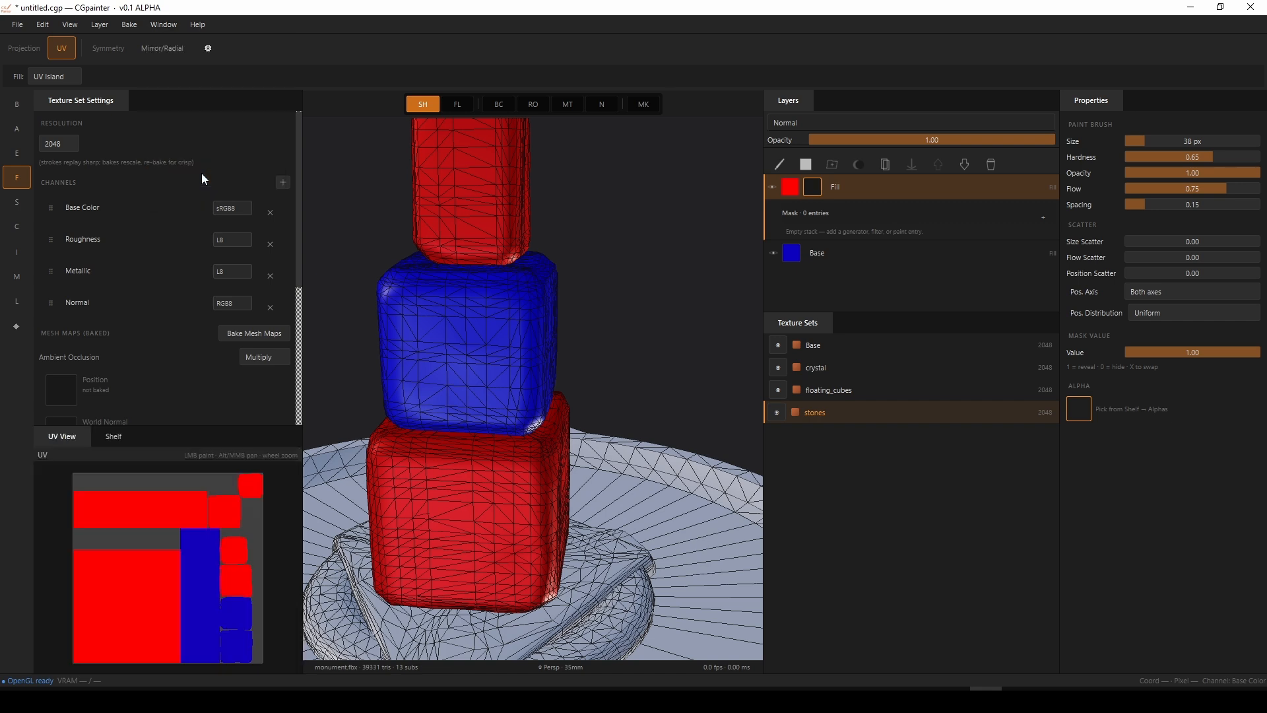
Dock the UV view with the texture sets and fill the middle stone's blue side island in UV Island mode
drag(72, 437, 919, 501)
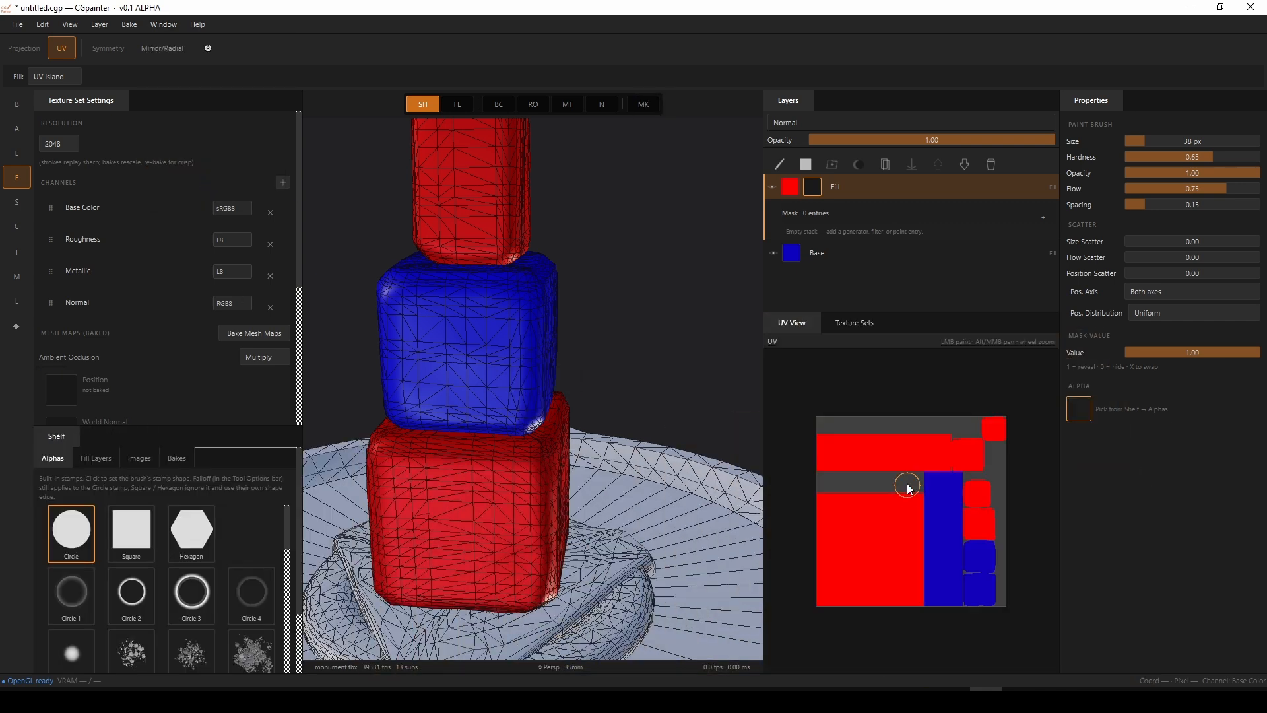
scroll(562, 413, up, 2)
click(509, 342)
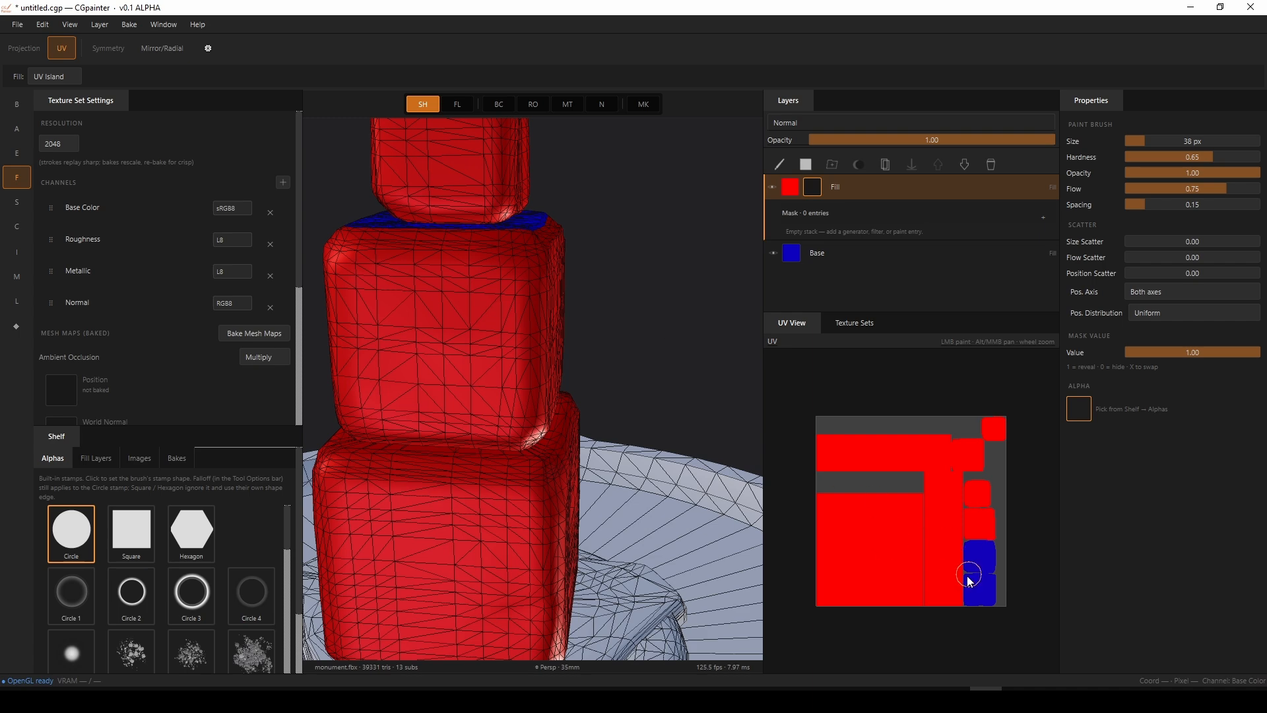
alt+drag(620, 291, 676, 260)
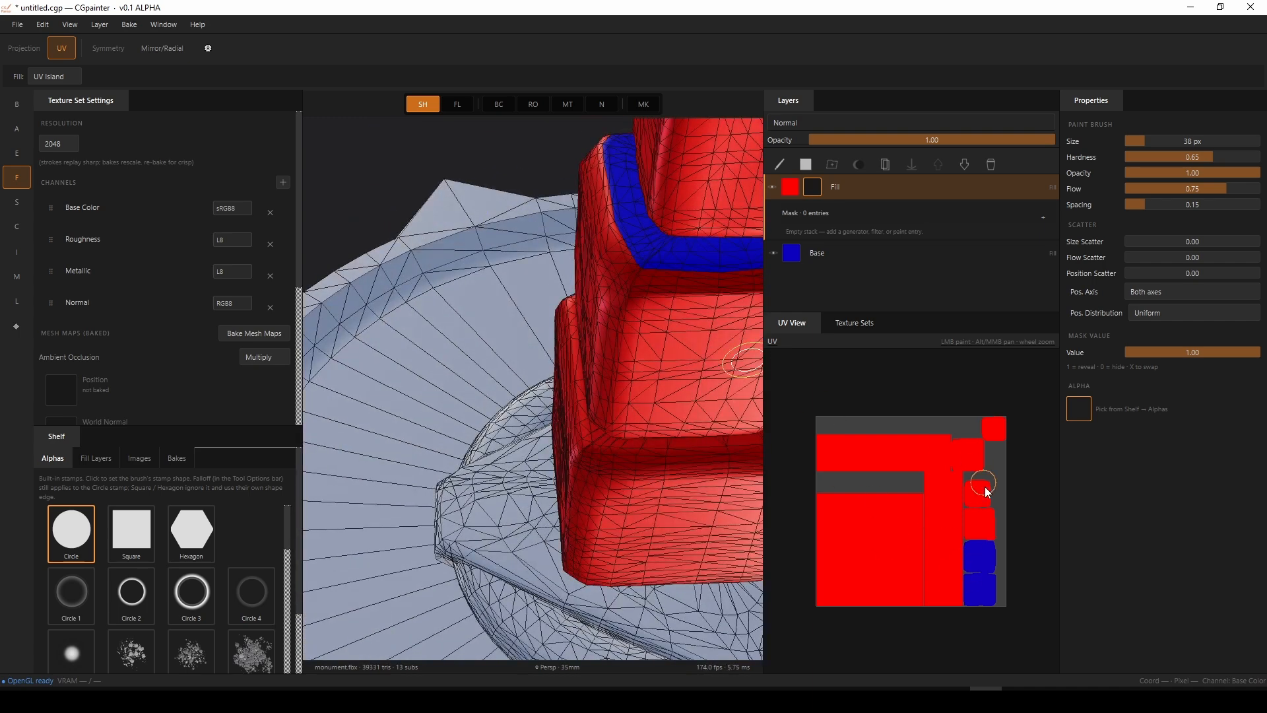
Dab the fill layer's mask onto the middle stone's two remaining blue islands in the UV view
click(980, 559)
alt+drag(735, 433, 524, 328)
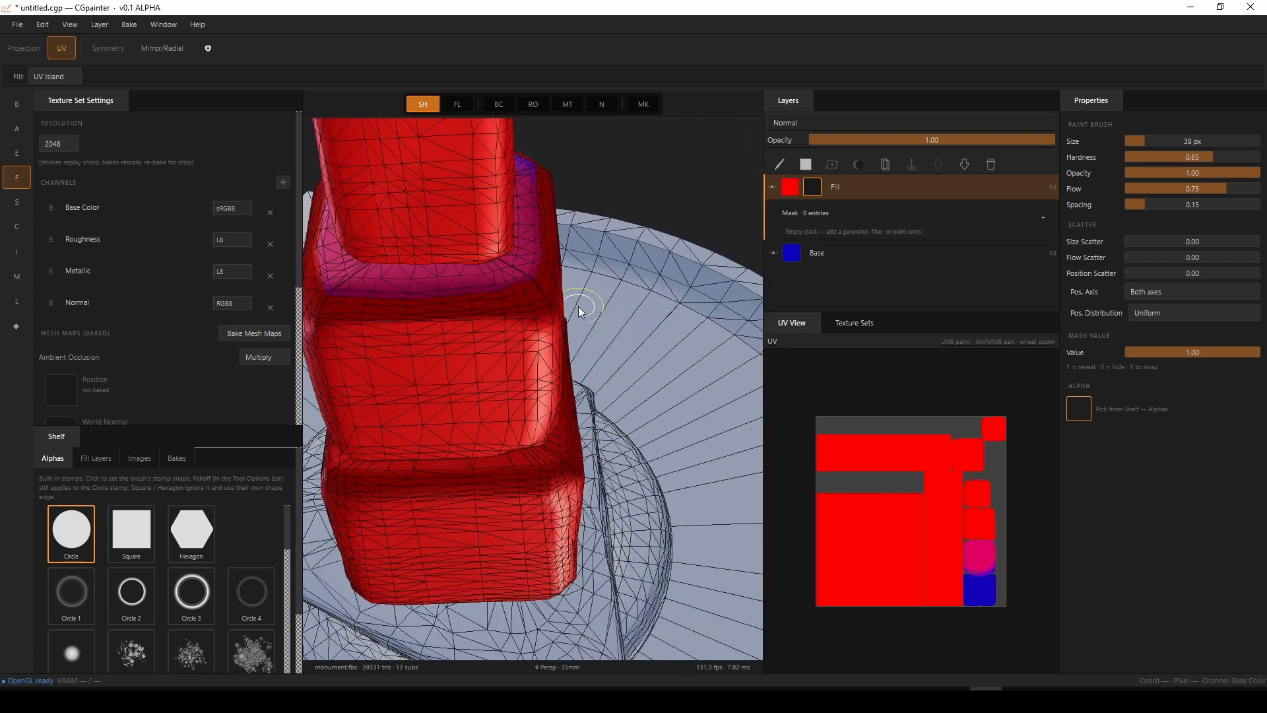
alt+drag(558, 247, 665, 283)
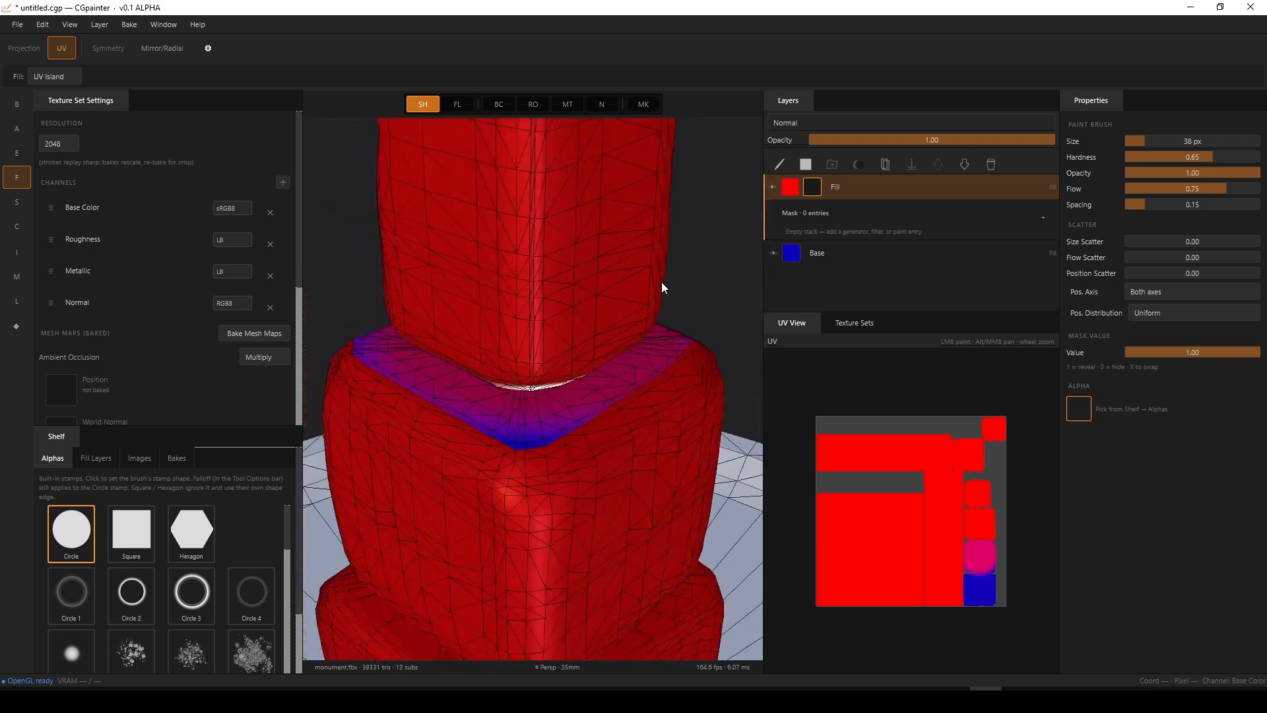
scroll(964, 574, up, 5)
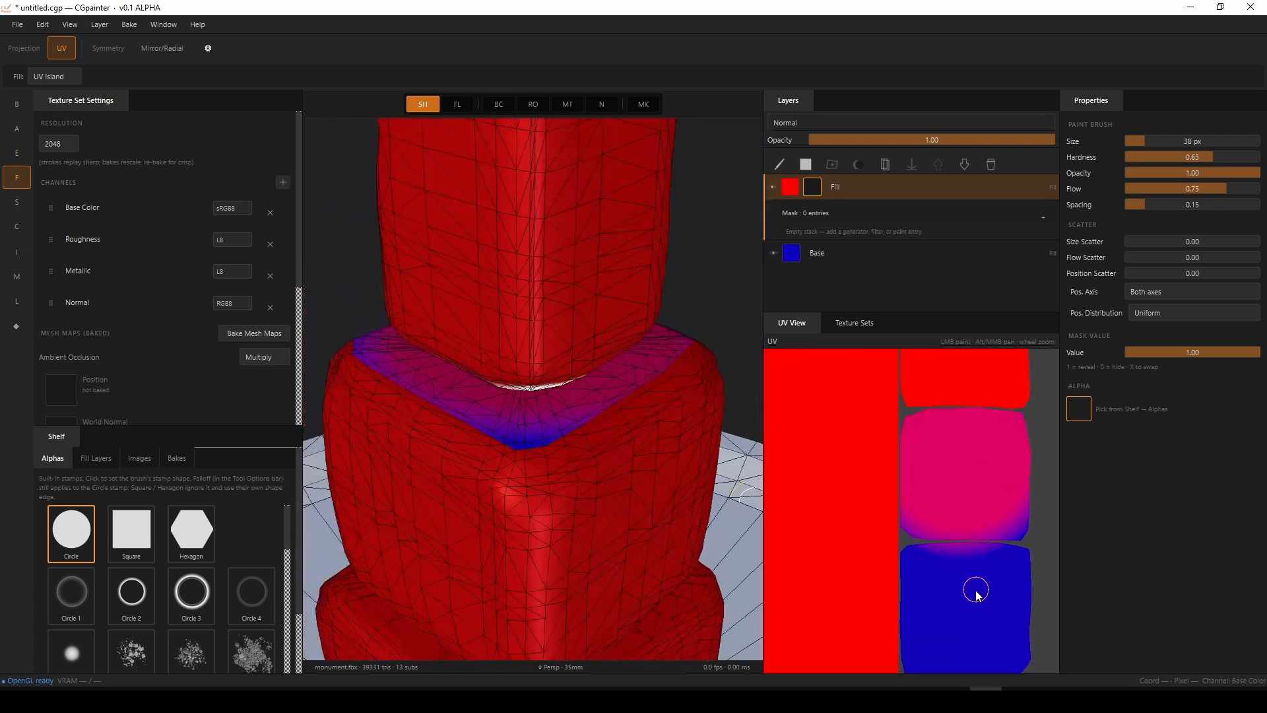
click(974, 591)
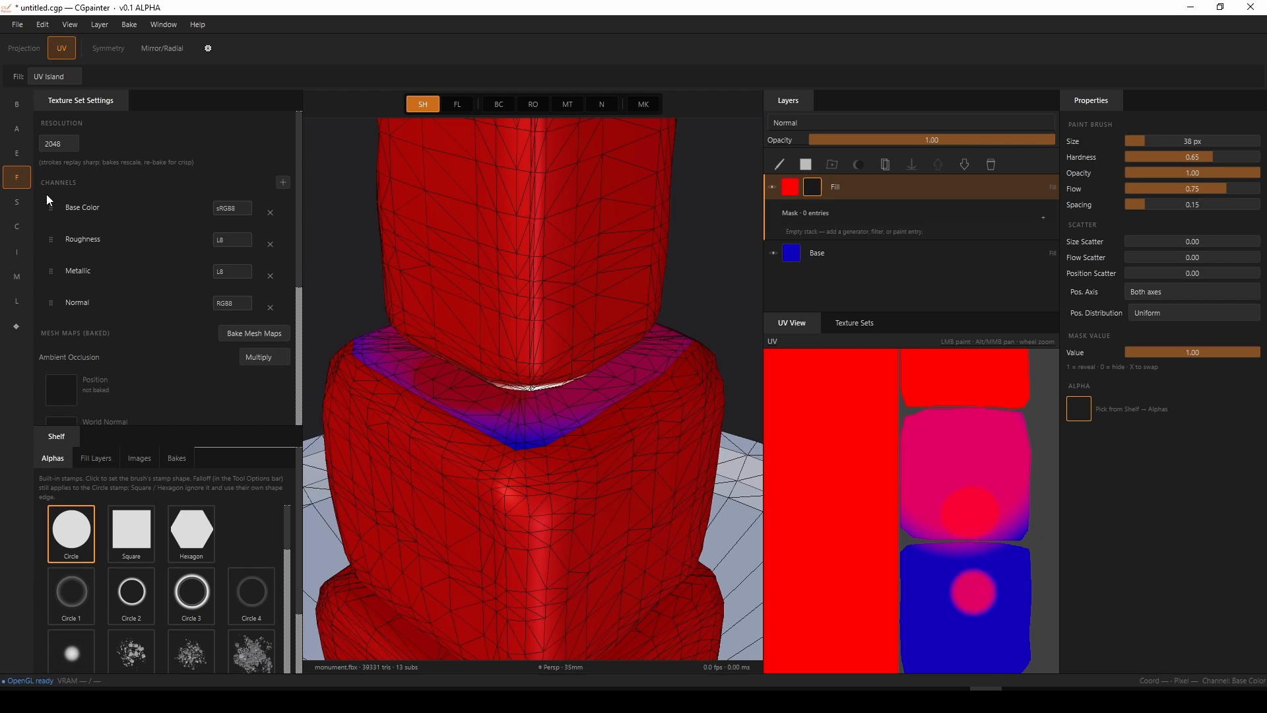
Fill the UV island on the middle stone's upper face directly in the 3D viewport
click(549, 420)
scroll(538, 416, down, 5)
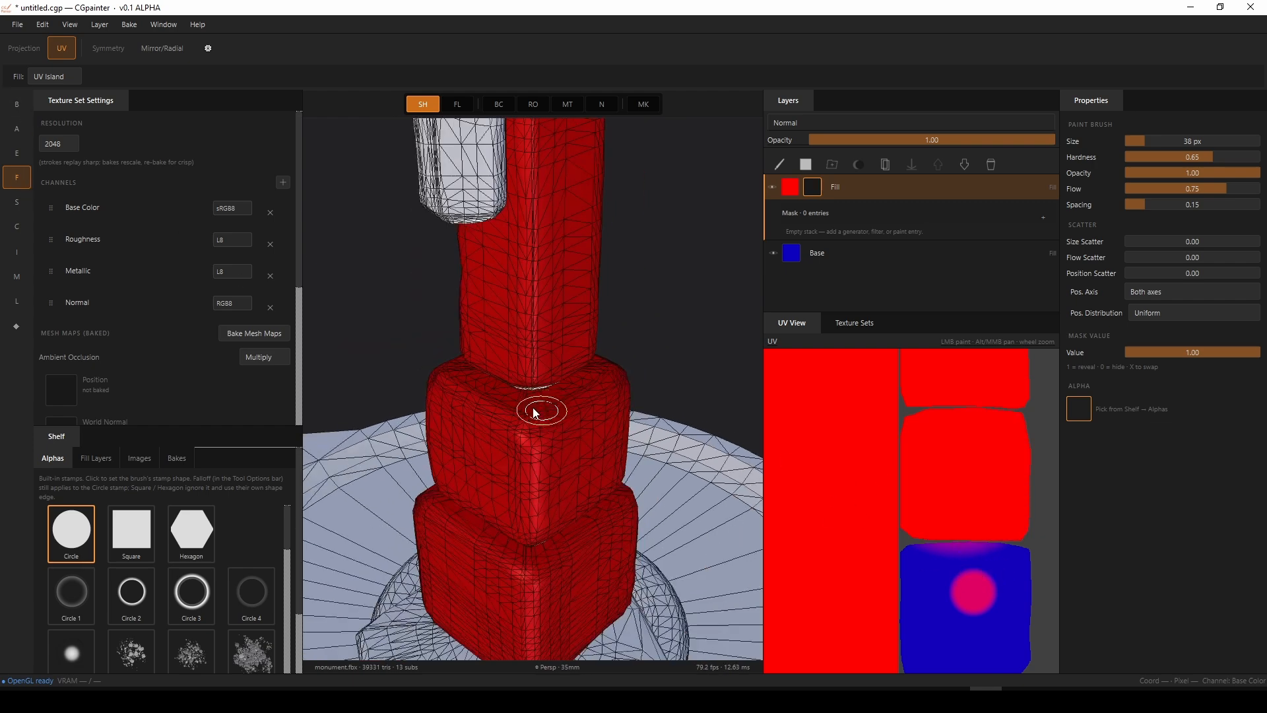
alt+drag(532, 412, 586, 466)
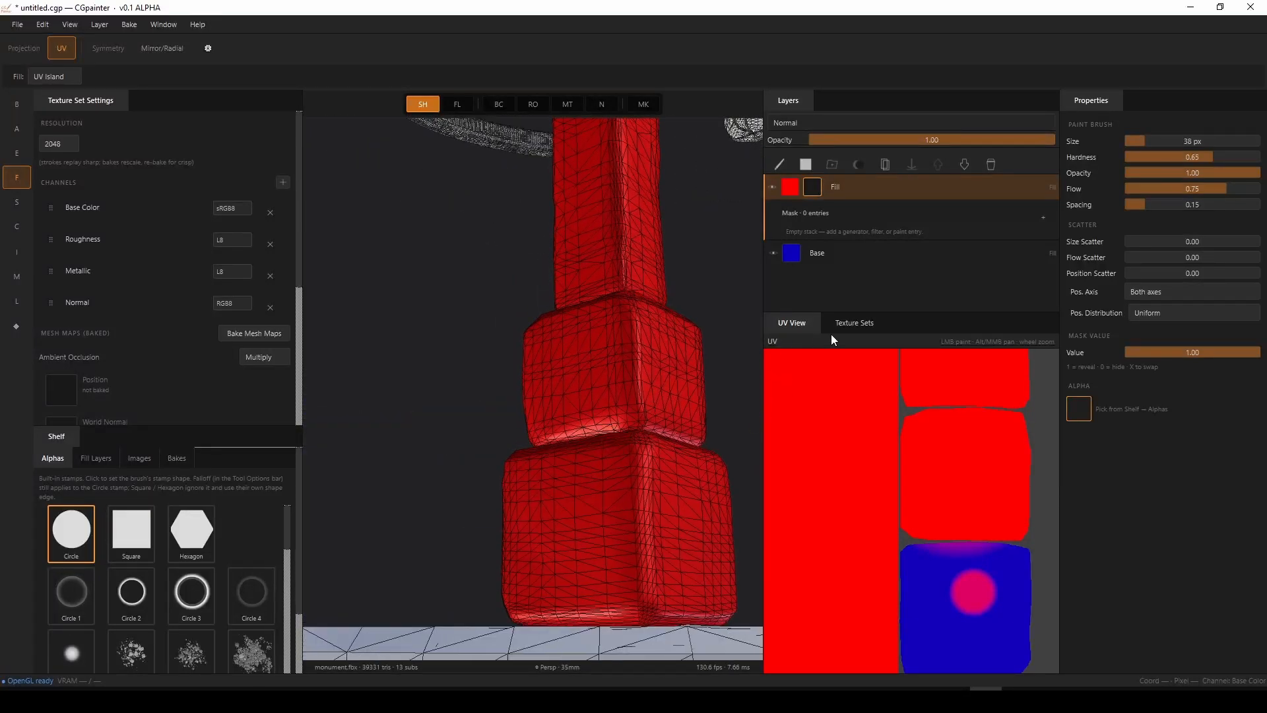
Hide the floating_cubes, crystal and Base texture sets so only the stones are displayed
click(853, 322)
click(778, 390)
click(777, 367)
click(778, 345)
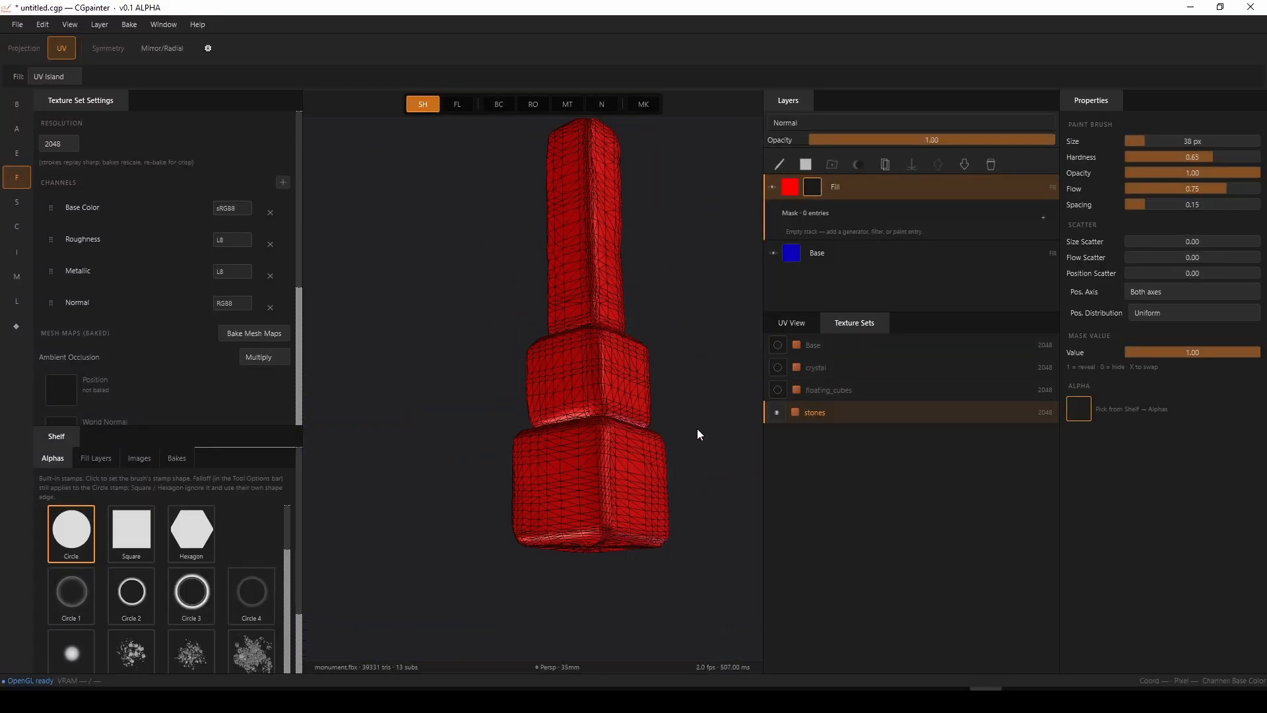
alt+drag(699, 435, 592, 389)
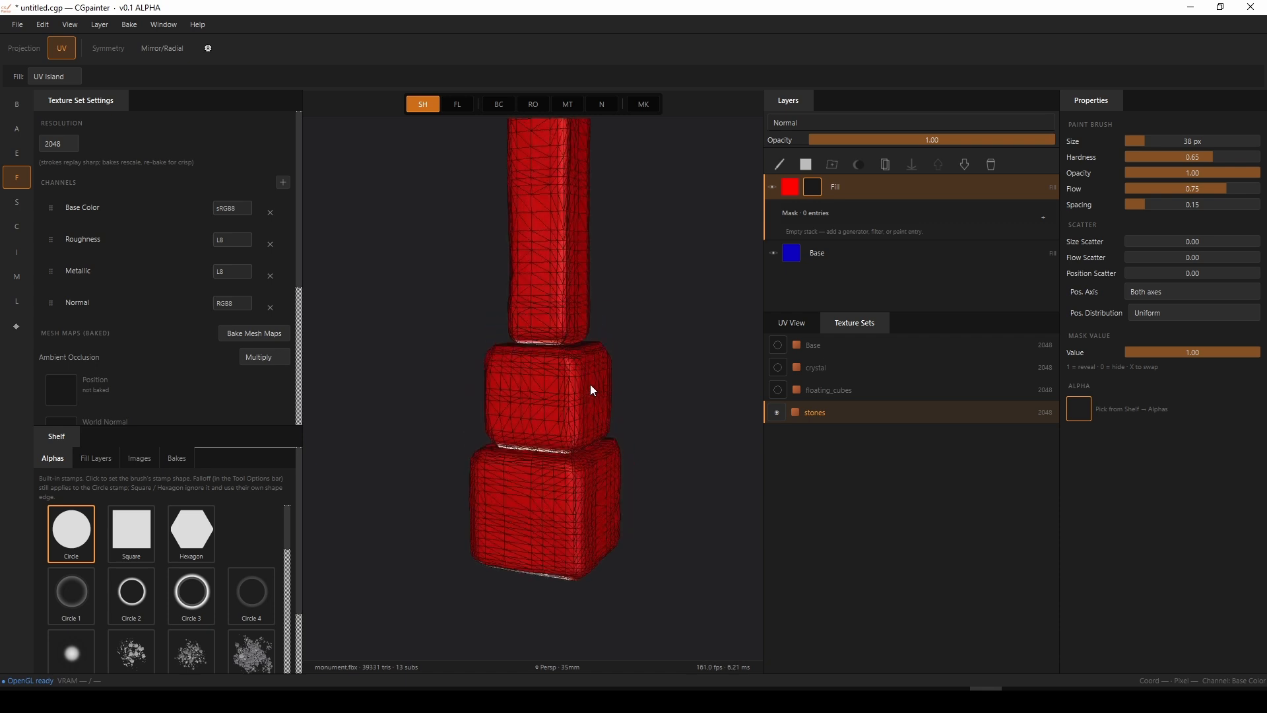
Set the Fill tool's mode to Mesh Fill
scroll(590, 384, up, 5)
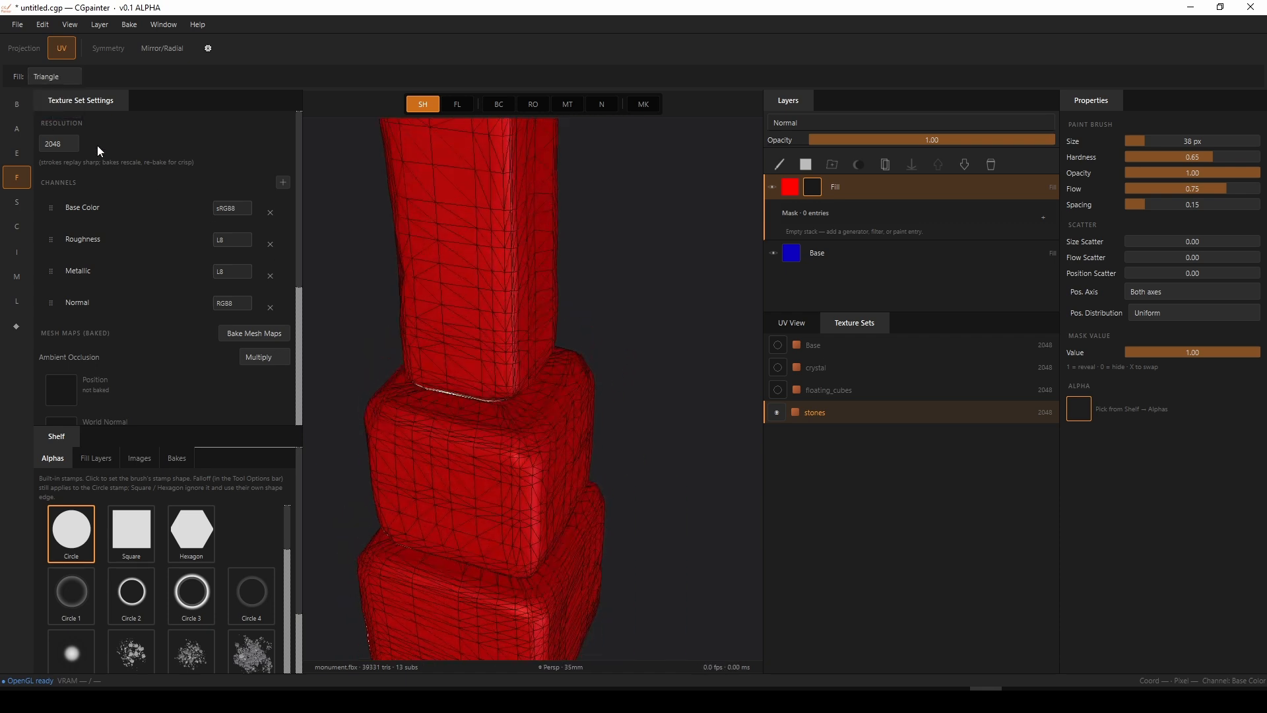
click(54, 78)
click(56, 103)
scroll(418, 404, down, 5)
alt+drag(362, 362, 479, 325)
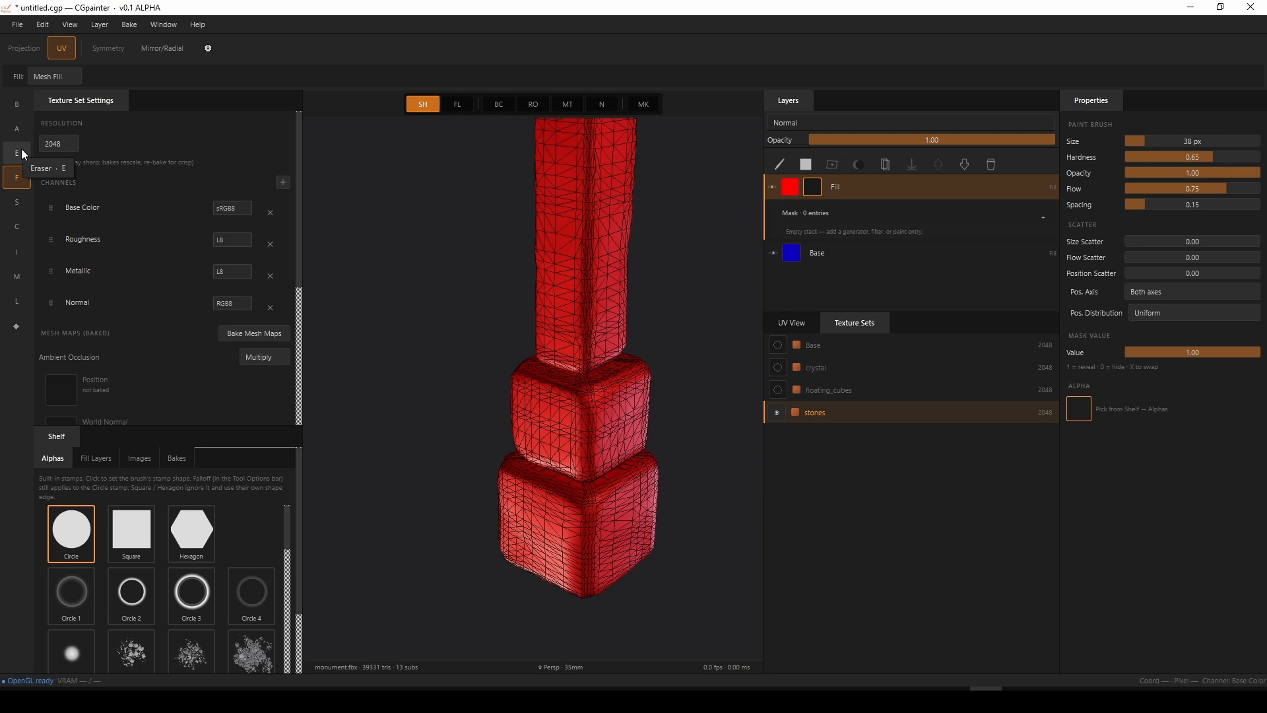
Switch to the Brush tool, enlarge the shelf and choose the Dirt 1 alpha
click(14, 102)
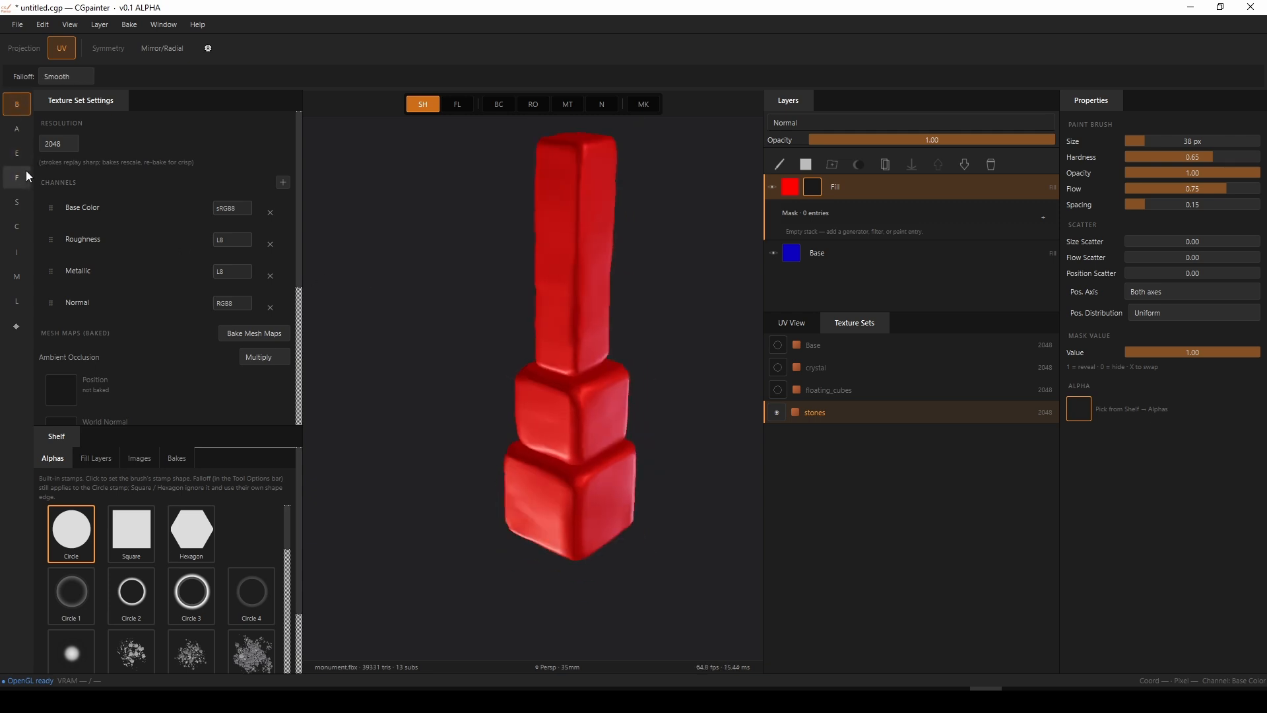
alt+drag(504, 264, 433, 262)
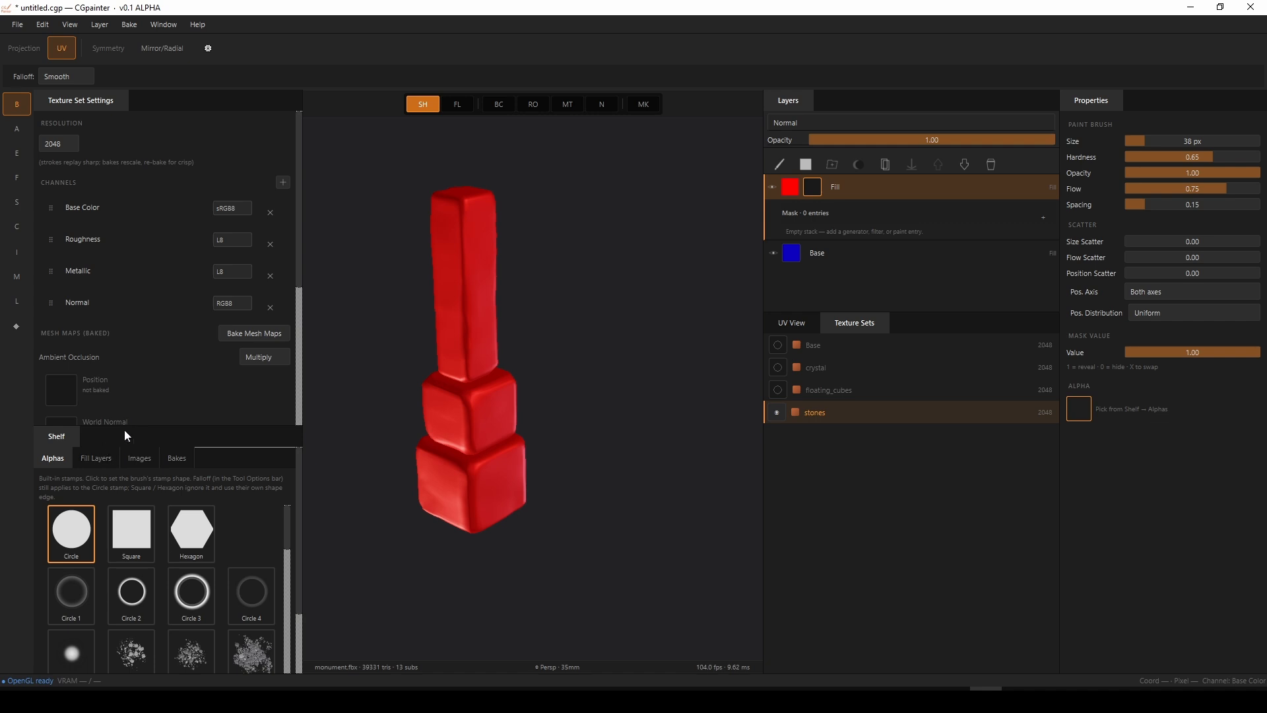
drag(125, 430, 112, 369)
click(111, 397)
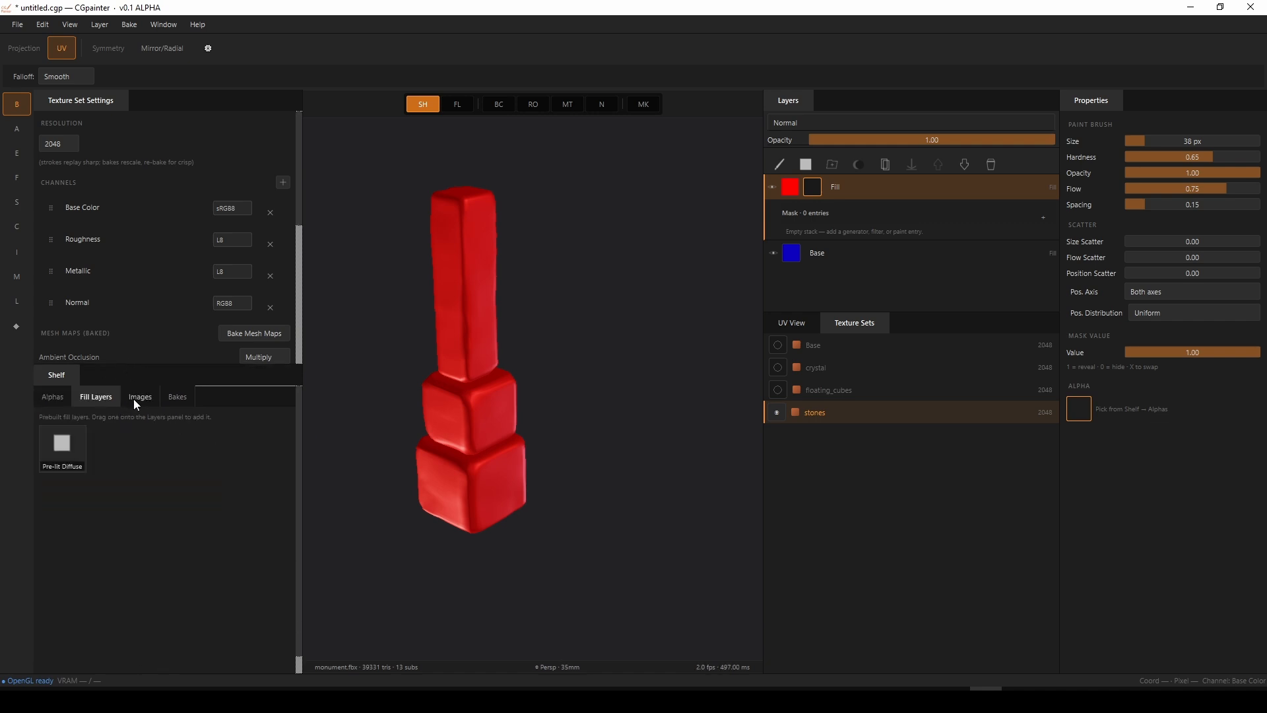
click(53, 398)
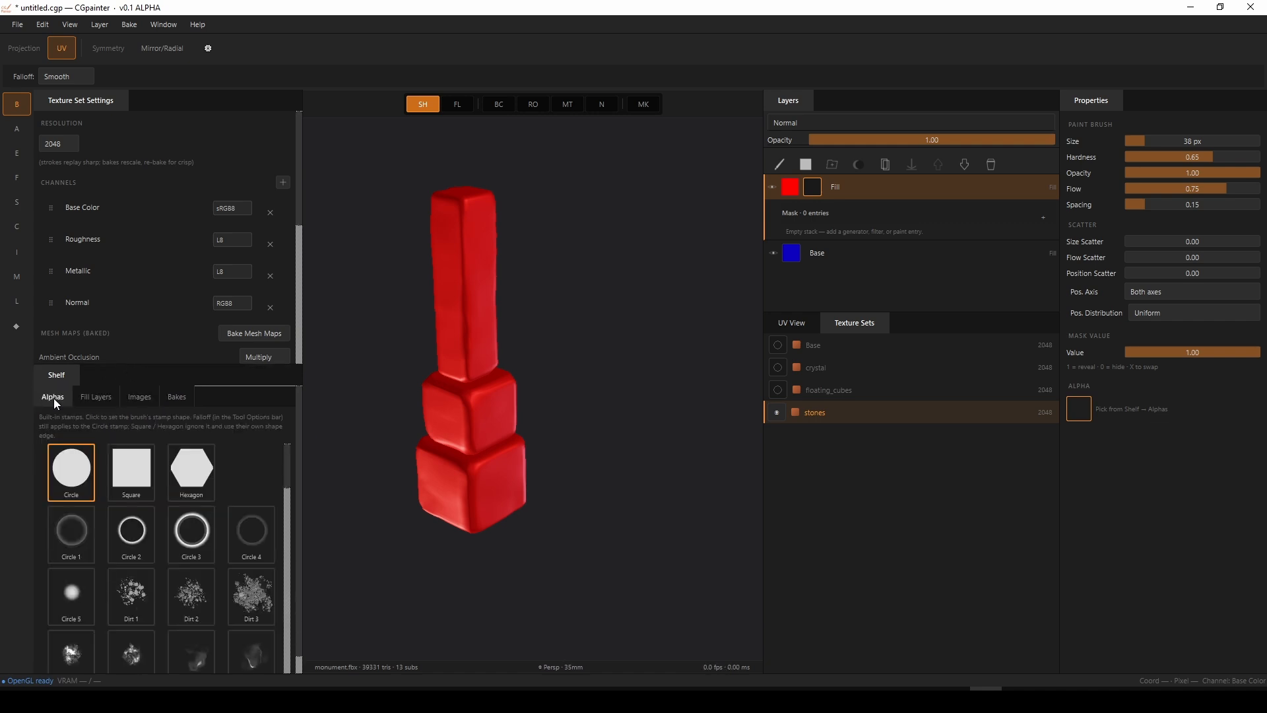
click(139, 602)
Add a paint layer above the red fill layer and set the brush's base color to bright green
middle_drag(467, 303, 470, 326)
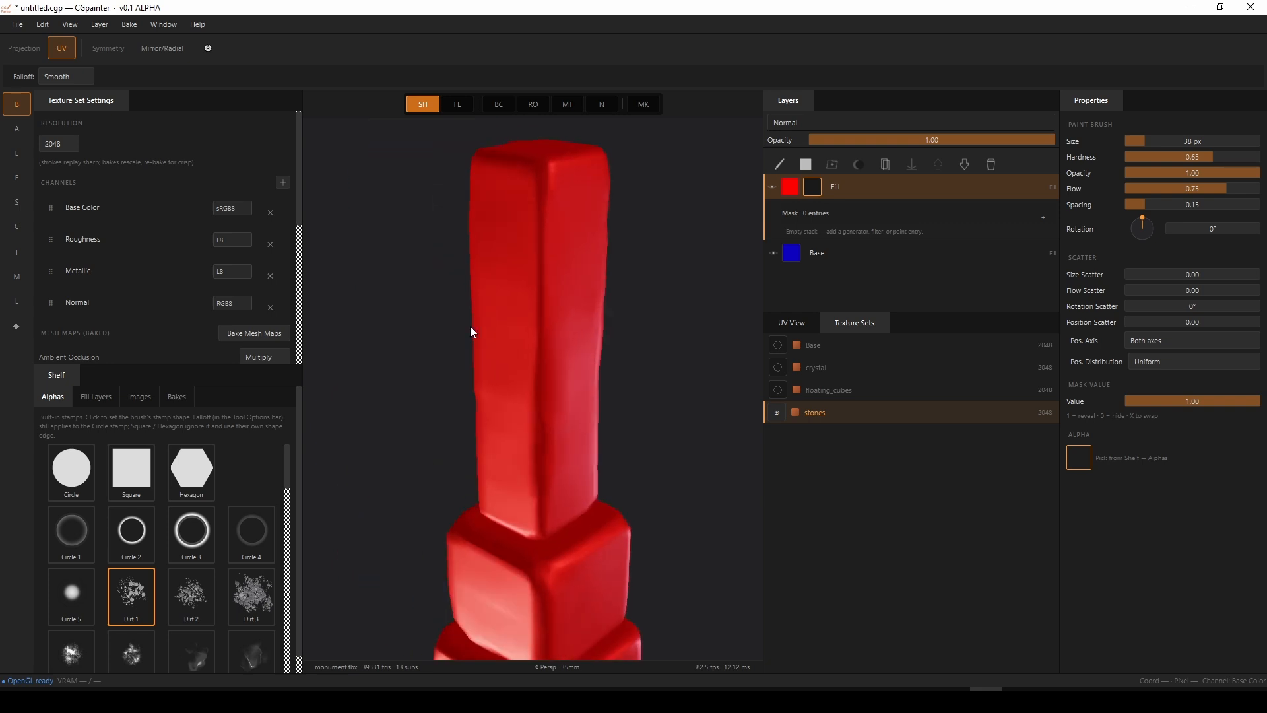
click(780, 165)
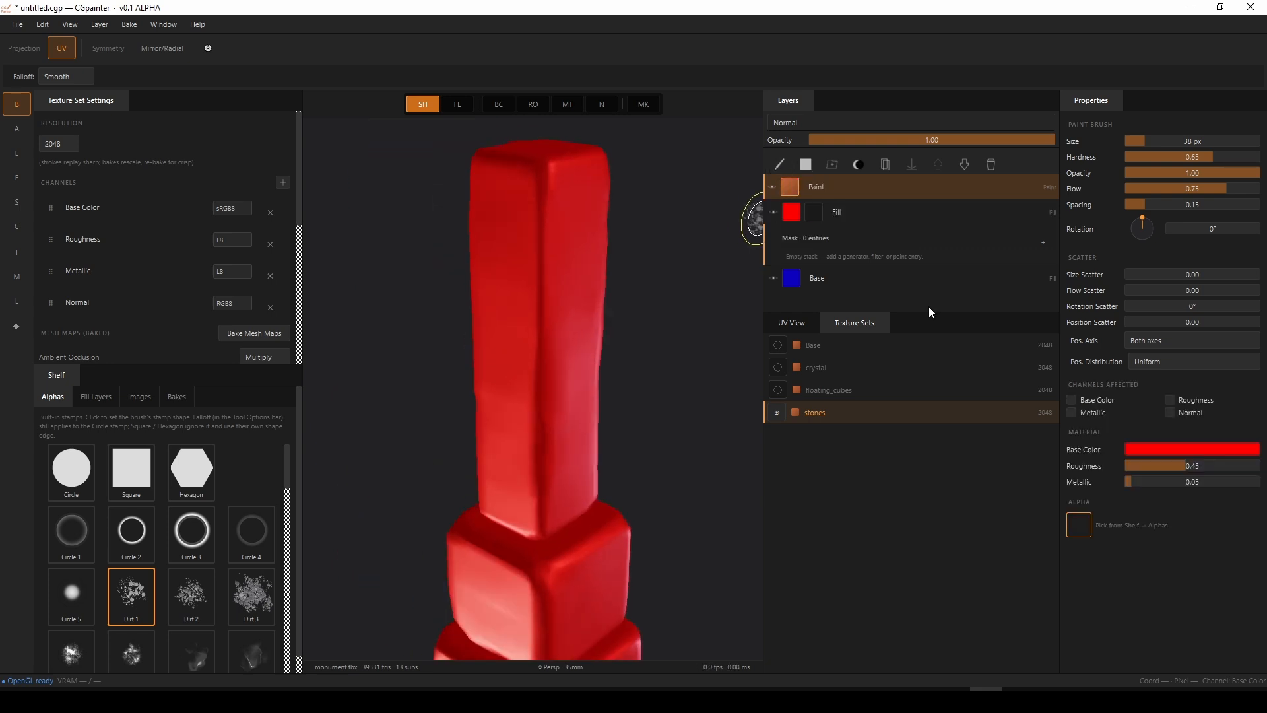
click(1149, 449)
click(708, 226)
click(735, 460)
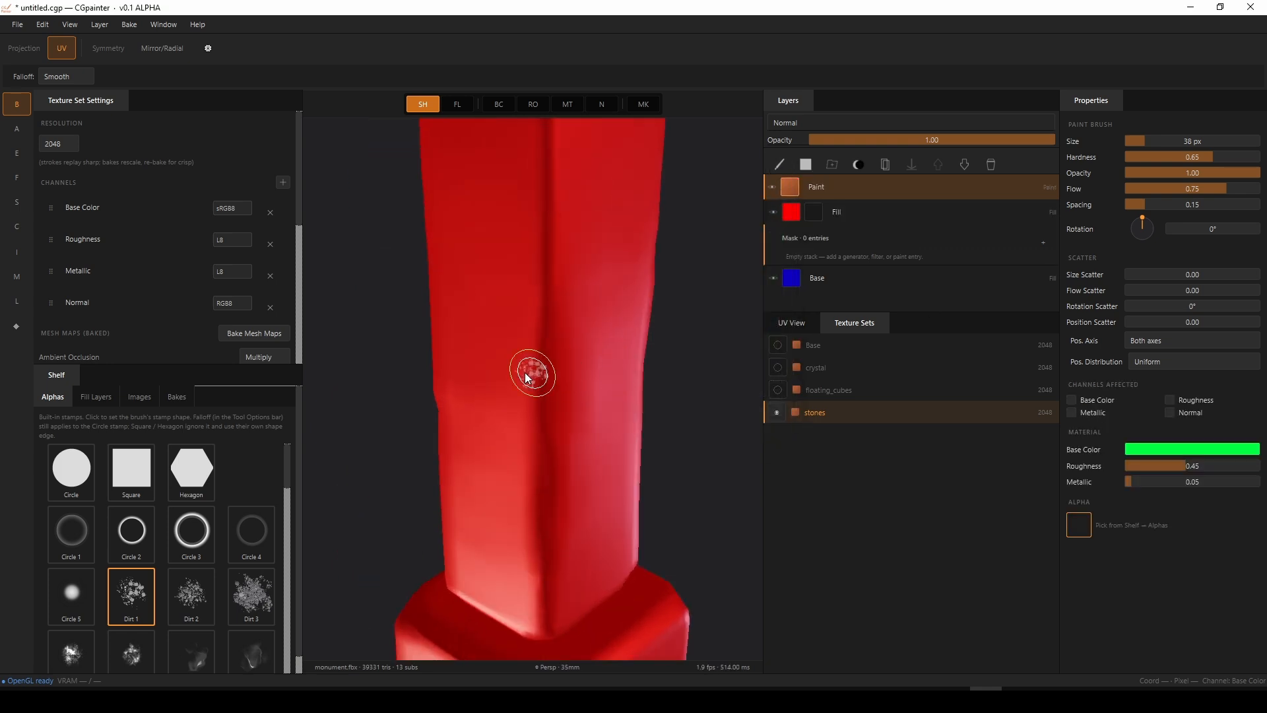
Paint green Dirt 1 strokes on one face of the tall top stone, with brush size 137 px and rotation 282°
click(528, 371)
mouse_move(612, 363)
mouse_down()
mouse_move(529, 493)
mouse_move(538, 251)
mouse_up()
mouse_move(553, 341)
mouse_down()
mouse_move(507, 255)
mouse_move(588, 287)
mouse_move(545, 453)
mouse_move(655, 339)
mouse_move(589, 329)
mouse_up()
alt+middle_drag(589, 329, 626, 312)
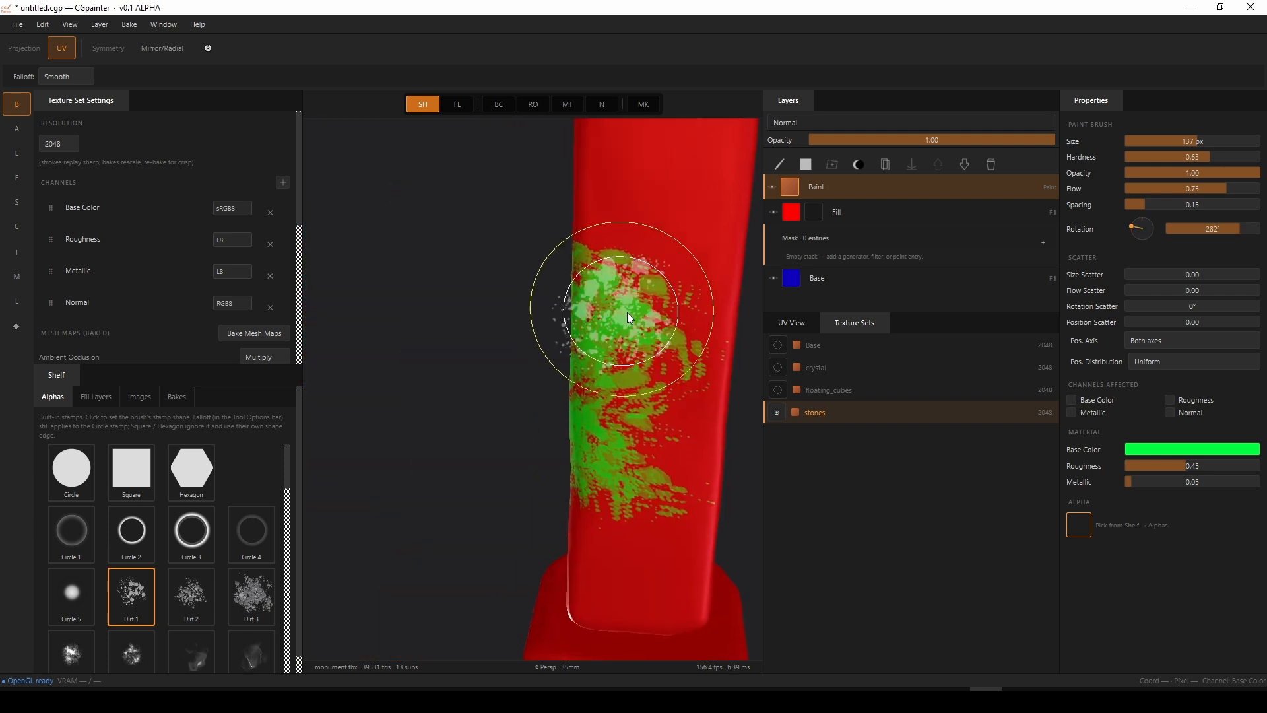
Set the brush size to 100 px and paint a long vertical green stroke on another face of the tall stone
alt+drag(627, 312, 559, 299)
ctrl+right_drag(558, 299, 545, 300)
drag(576, 227, 593, 436)
mouse_move(662, 332)
alt+mouse_down()
mouse_move(631, 345)
mouse_move(628, 301)
alt+mouse_up()
alt+middle_drag(628, 301, 632, 315)
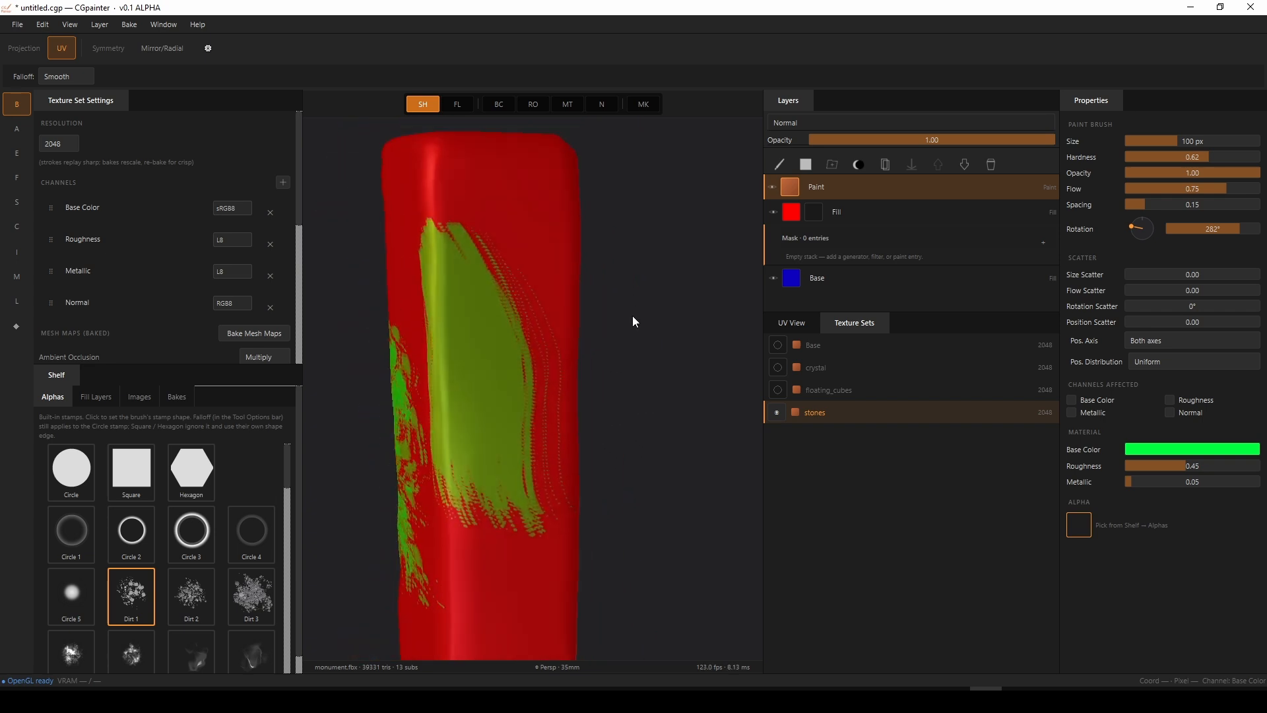
alt+drag(633, 315, 628, 318)
alt+right_drag(628, 318, 627, 330)
alt+middle_drag(627, 330, 667, 264)
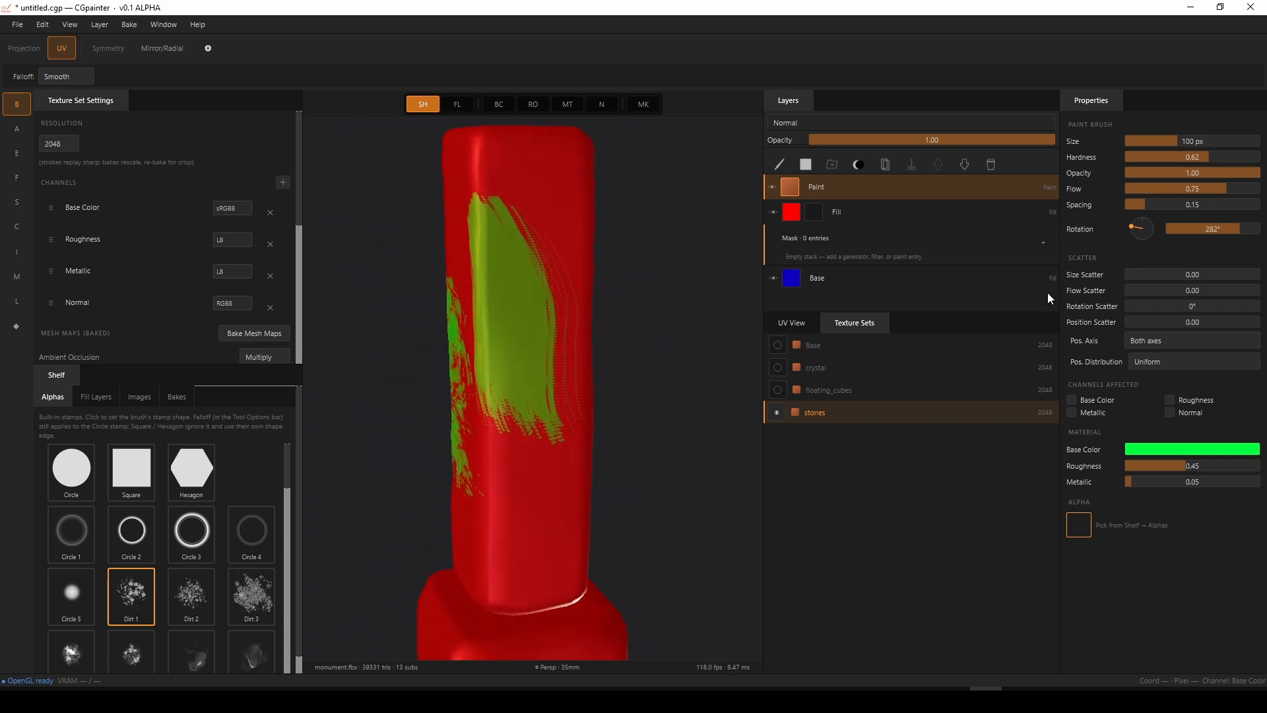
Set size scatter to 0.36, flow scatter 0.42, rotation scatter 87° and position scatter 0.65, on both axes with Gaussian distribution
drag(1062, 293, 1106, 274)
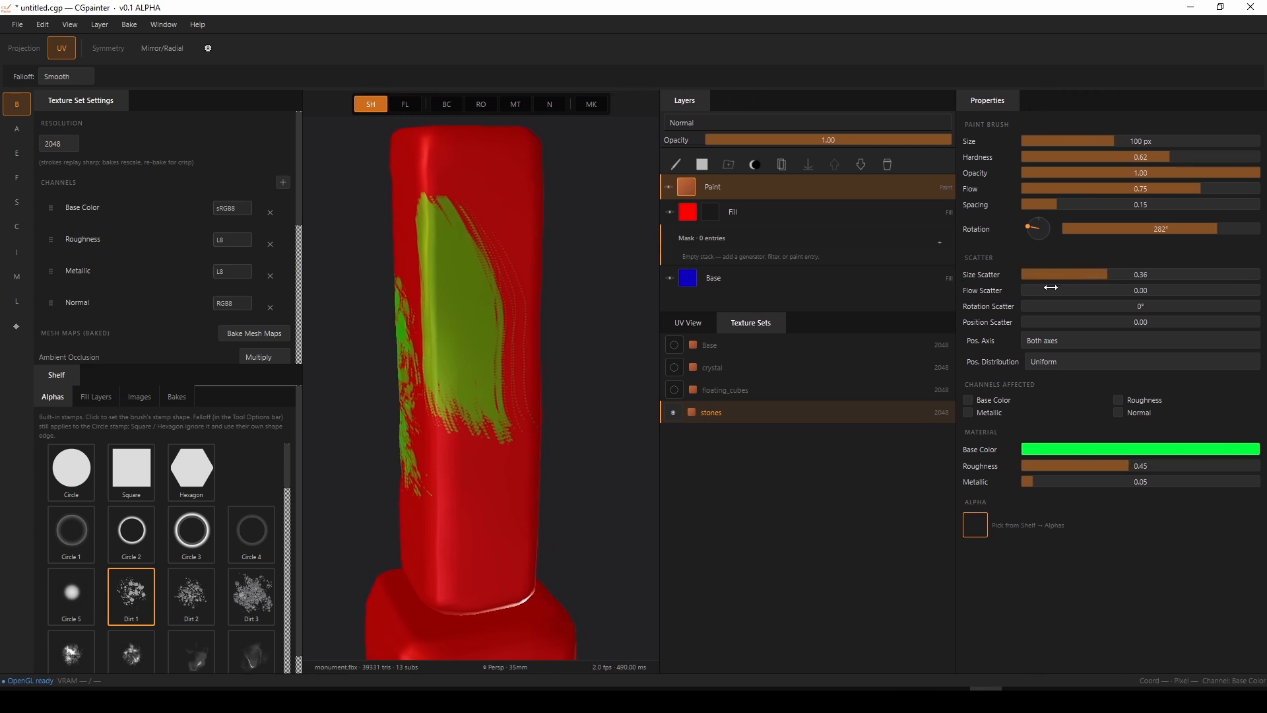
drag(1028, 289, 1139, 306)
drag(1059, 322, 1176, 326)
click(1071, 339)
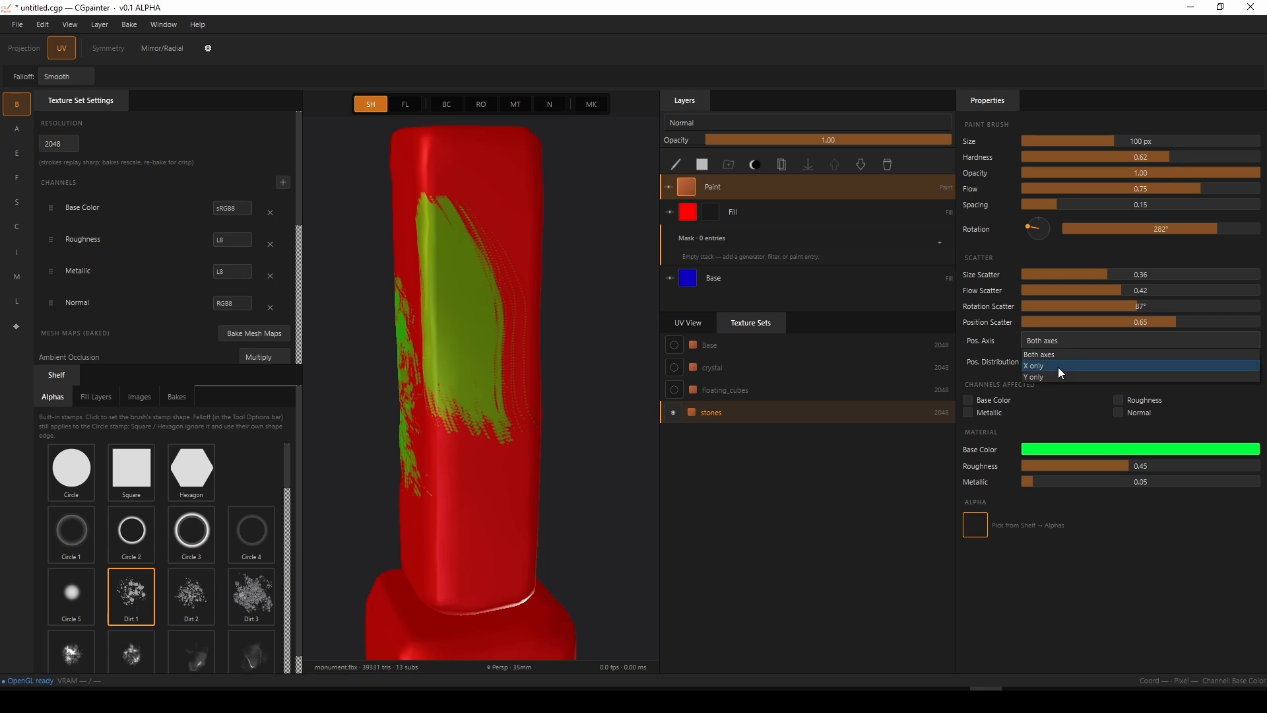
click(1060, 354)
click(1060, 363)
click(1052, 383)
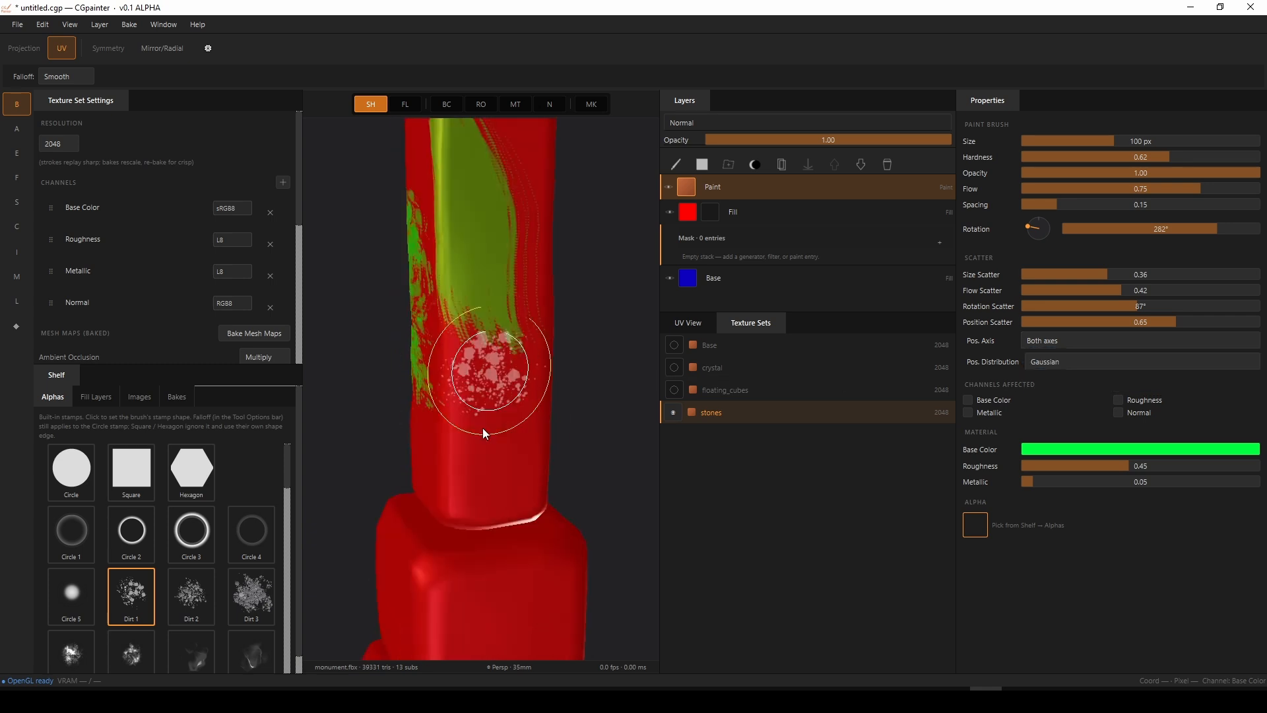
Paint scattered green dirt patches on several faces of the middle and lowest stones with a 52 px brush
middle_drag(487, 433, 489, 369)
drag(489, 432, 497, 485)
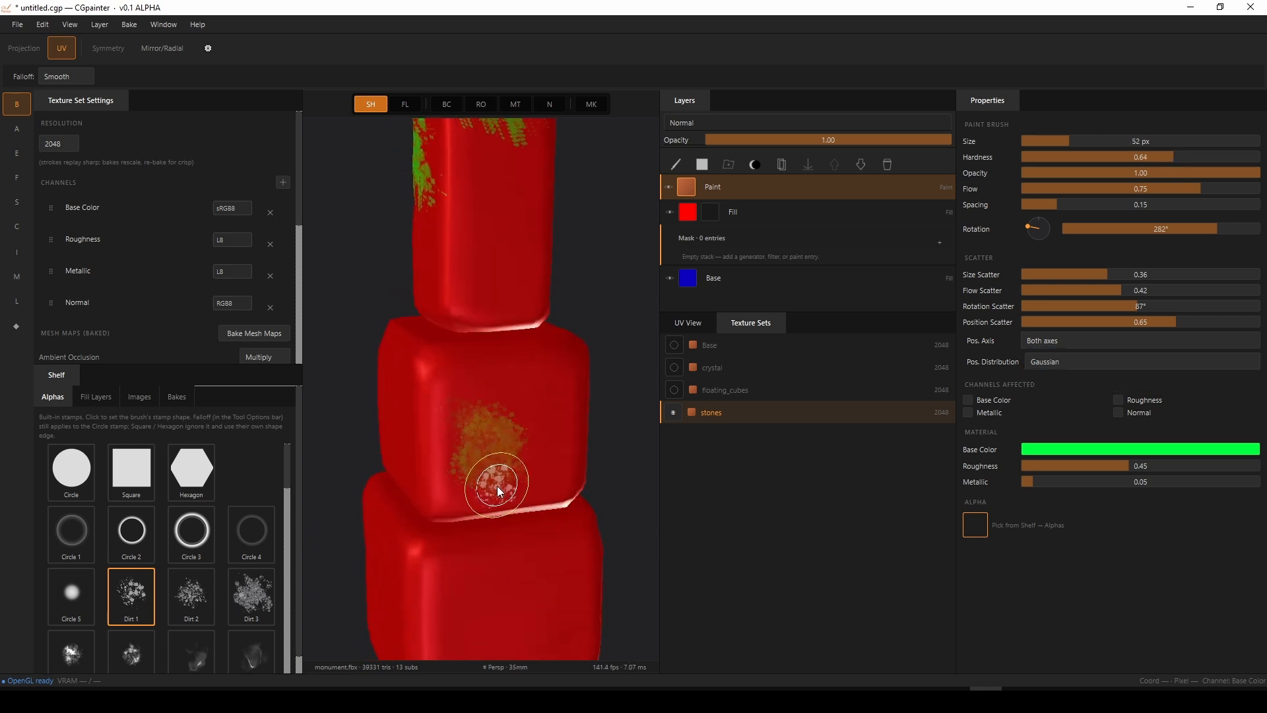
middle_drag(496, 485, 493, 379)
mouse_move(483, 357)
mouse_down()
mouse_move(514, 384)
mouse_move(469, 342)
mouse_up()
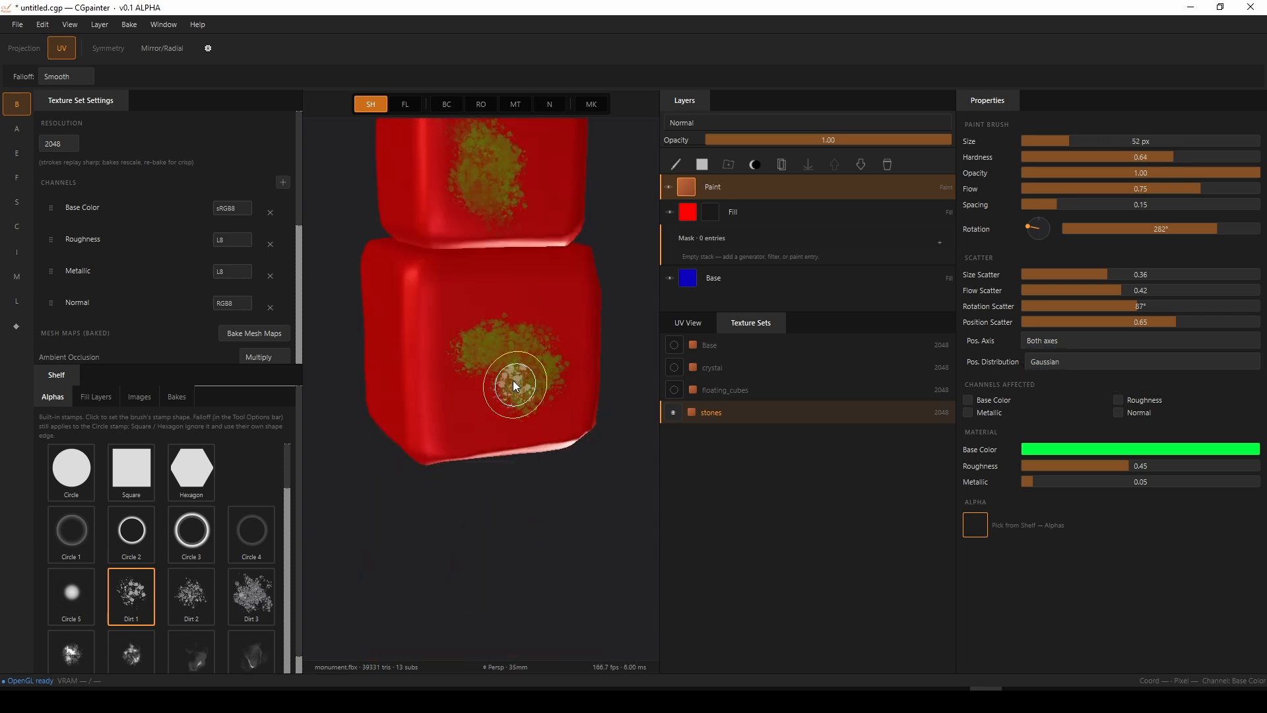
middle_drag(470, 343, 566, 338)
mouse_move(526, 335)
mouse_down()
mouse_move(500, 380)
mouse_move(504, 309)
mouse_move(461, 362)
mouse_move(510, 296)
mouse_up()
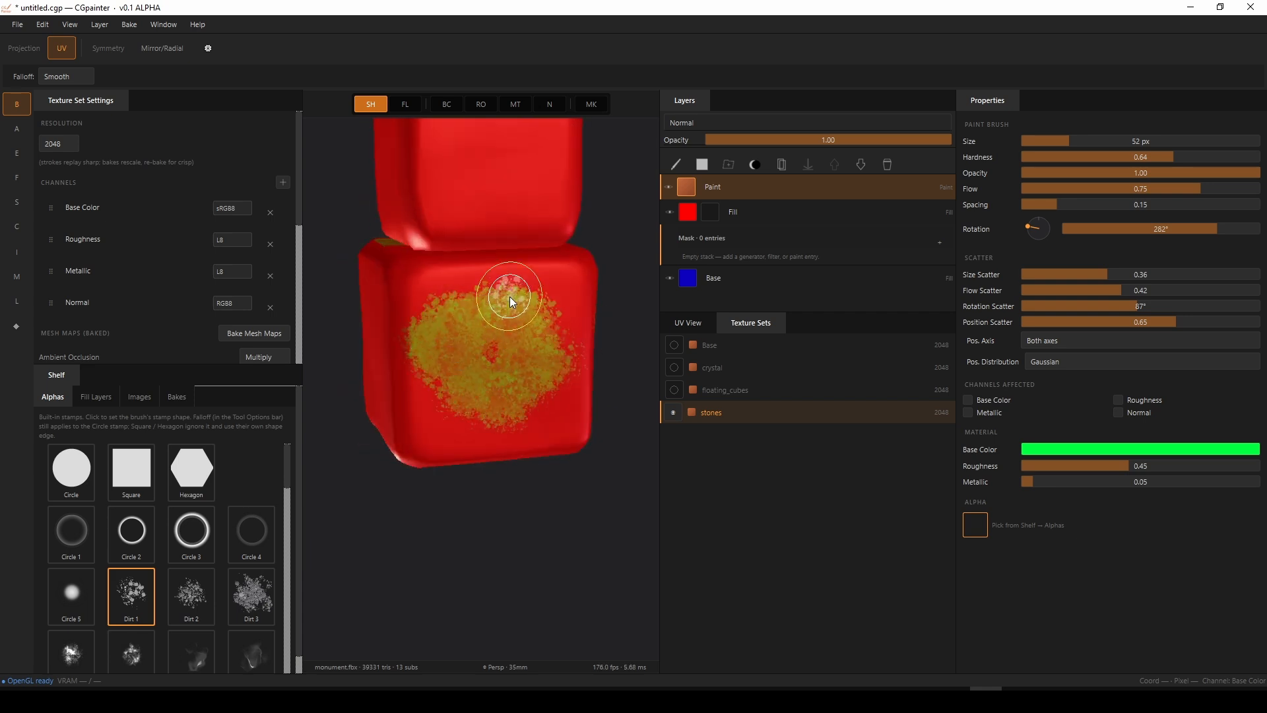
middle_drag(509, 296, 500, 452)
mouse_move(431, 336)
mouse_down()
mouse_move(438, 302)
mouse_move(445, 347)
mouse_move(472, 324)
mouse_up()
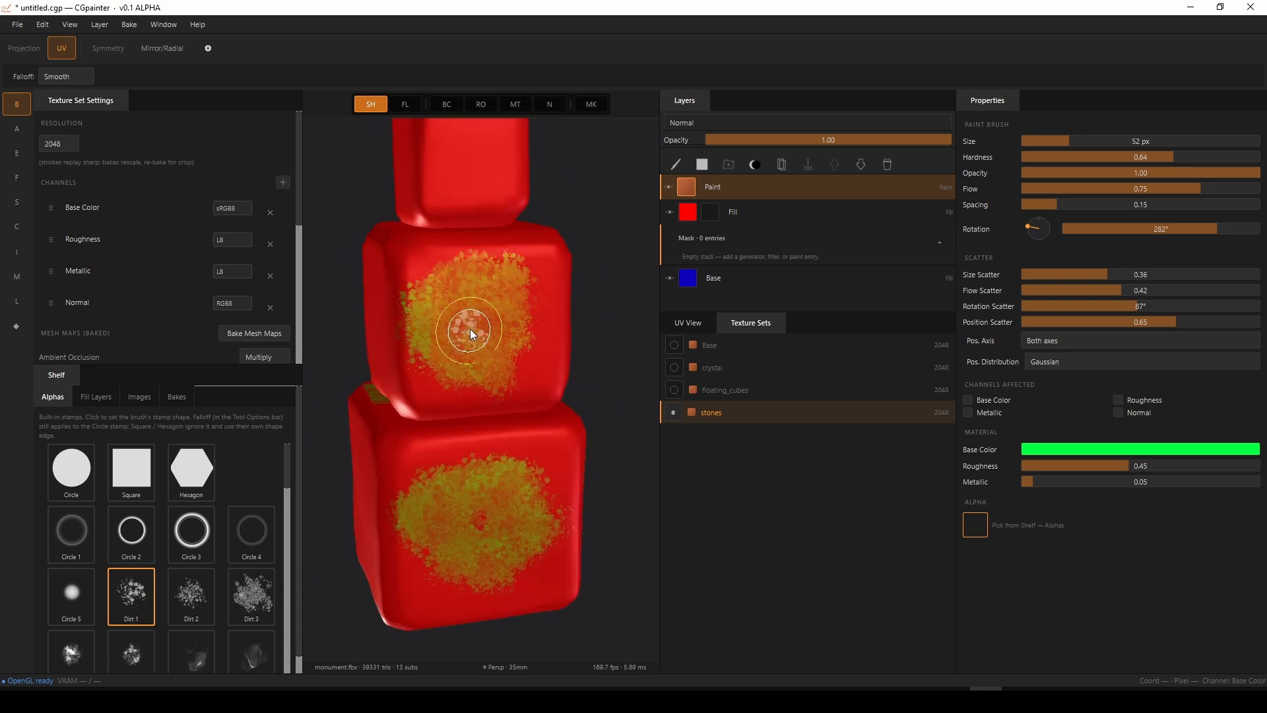
middle_drag(473, 325, 560, 334)
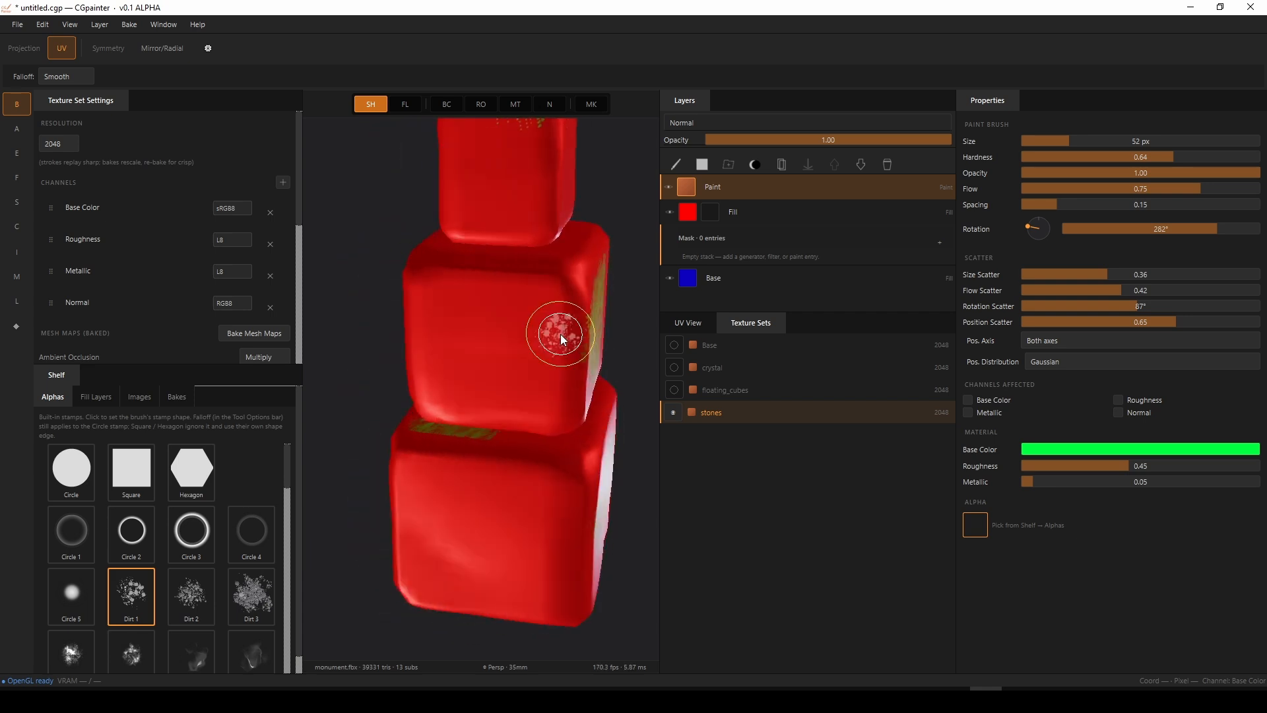
mouse_move(478, 327)
mouse_down()
mouse_move(517, 385)
mouse_move(517, 409)
mouse_up()
middle_drag(519, 410, 520, 408)
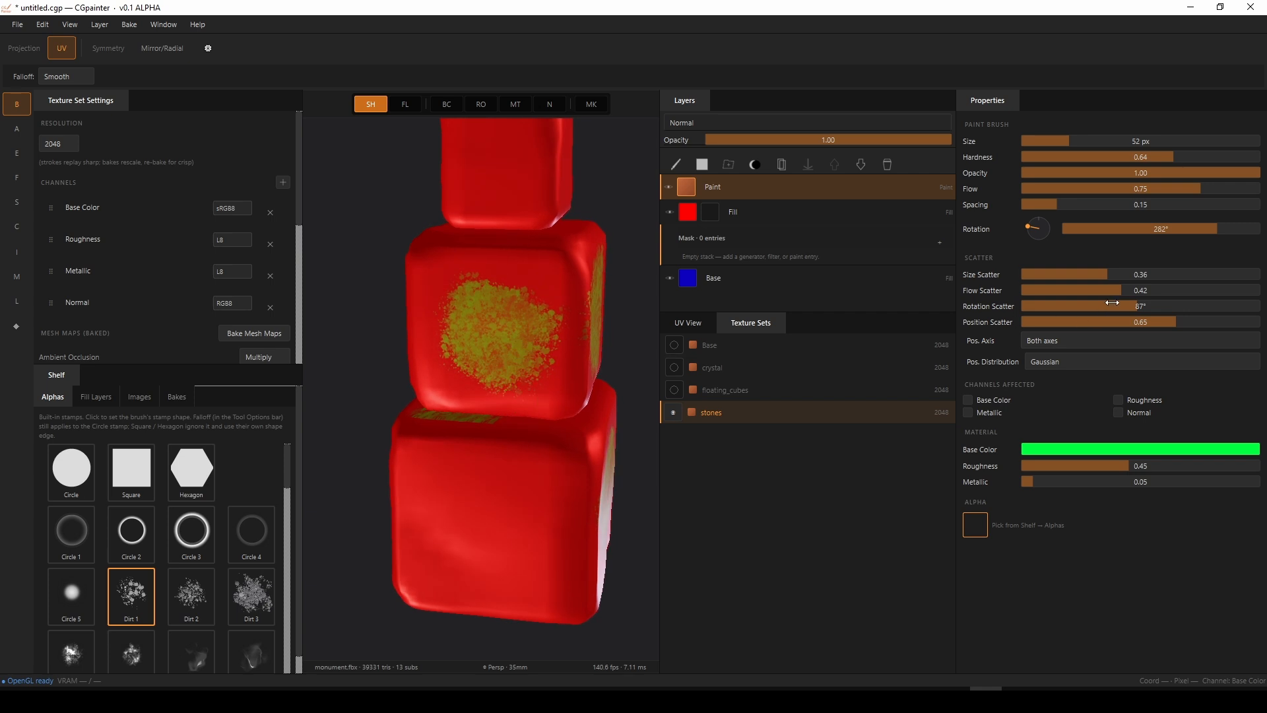
Set flow scatter and position scatter to 0.00, testing each change with green patches on the lowest stone
drag(1110, 291, 847, 332)
mouse_move(462, 515)
mouse_down()
mouse_move(528, 497)
mouse_move(442, 516)
mouse_move(541, 524)
mouse_up()
drag(1155, 323, 1013, 322)
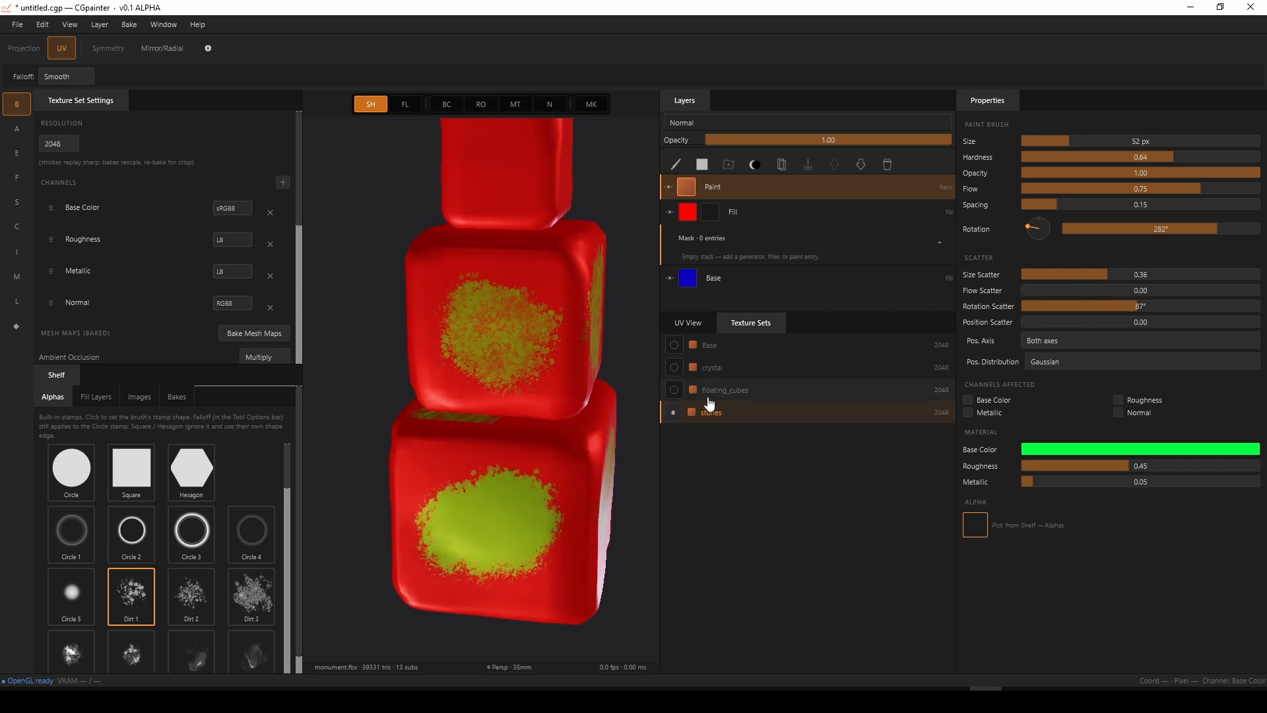
middle_drag(492, 429, 578, 464)
mouse_move(536, 490)
mouse_down()
mouse_move(500, 526)
mouse_move(529, 487)
mouse_up()
middle_drag(528, 487, 532, 513)
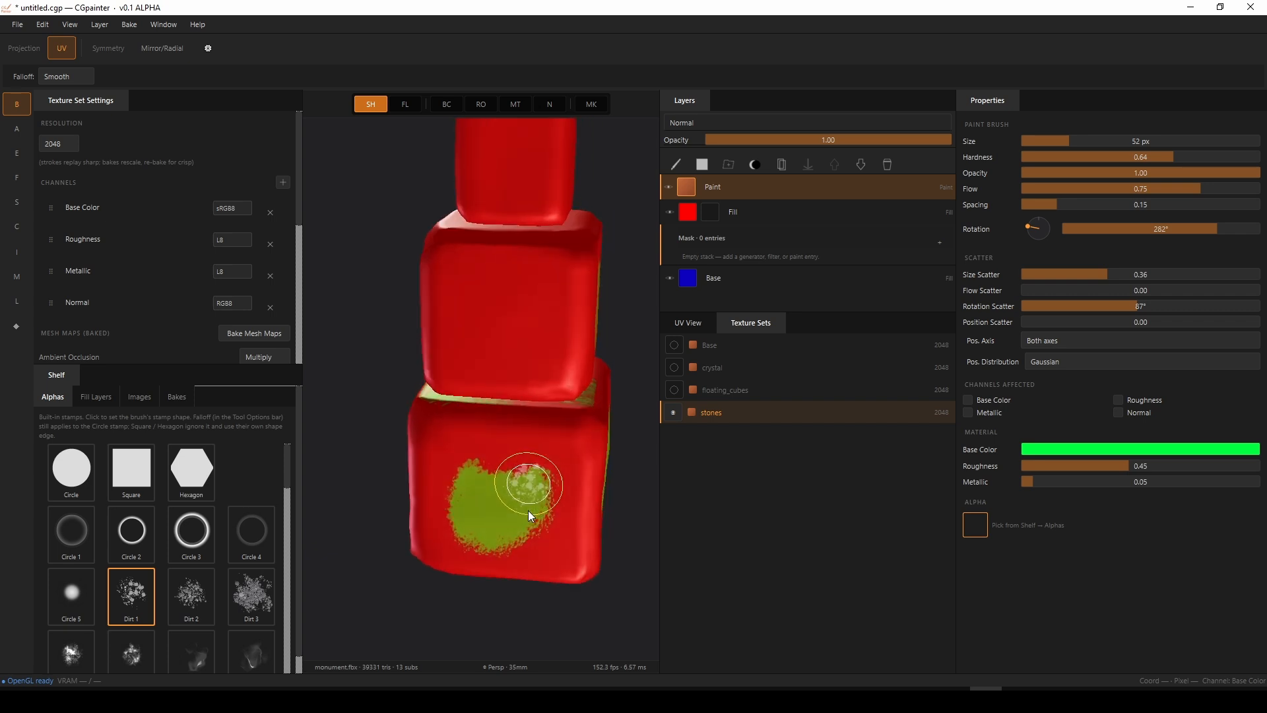
Set the brush spacing to 0.73 and paint a curved green stroke on the middle stone
drag(1058, 205, 1195, 204)
middle_drag(551, 291, 597, 305)
mouse_move(509, 287)
mouse_down()
mouse_move(524, 312)
mouse_move(487, 362)
mouse_up()
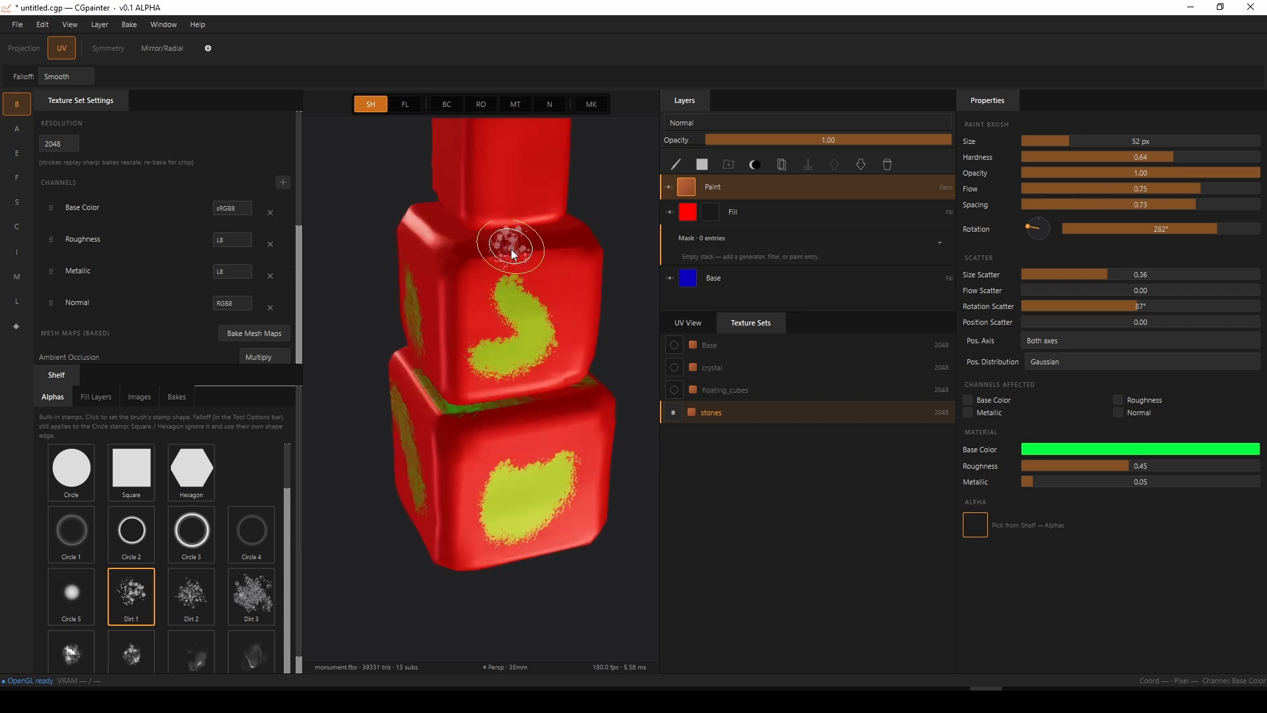
Set the brush spacing to 0.08, size to 76 px and hardness to 0.99
middle_drag(511, 249, 496, 339)
drag(1166, 205, 1040, 204)
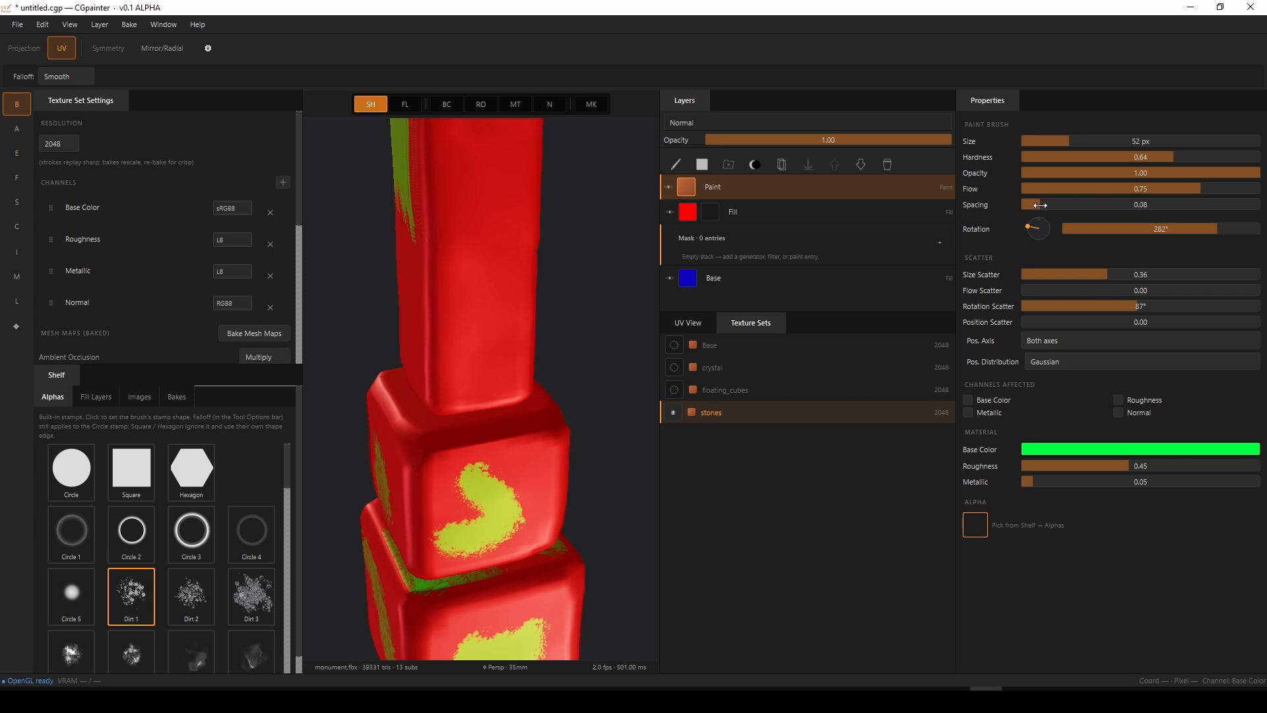
click(1153, 157)
ctrl+right_drag(487, 307, 505, 309)
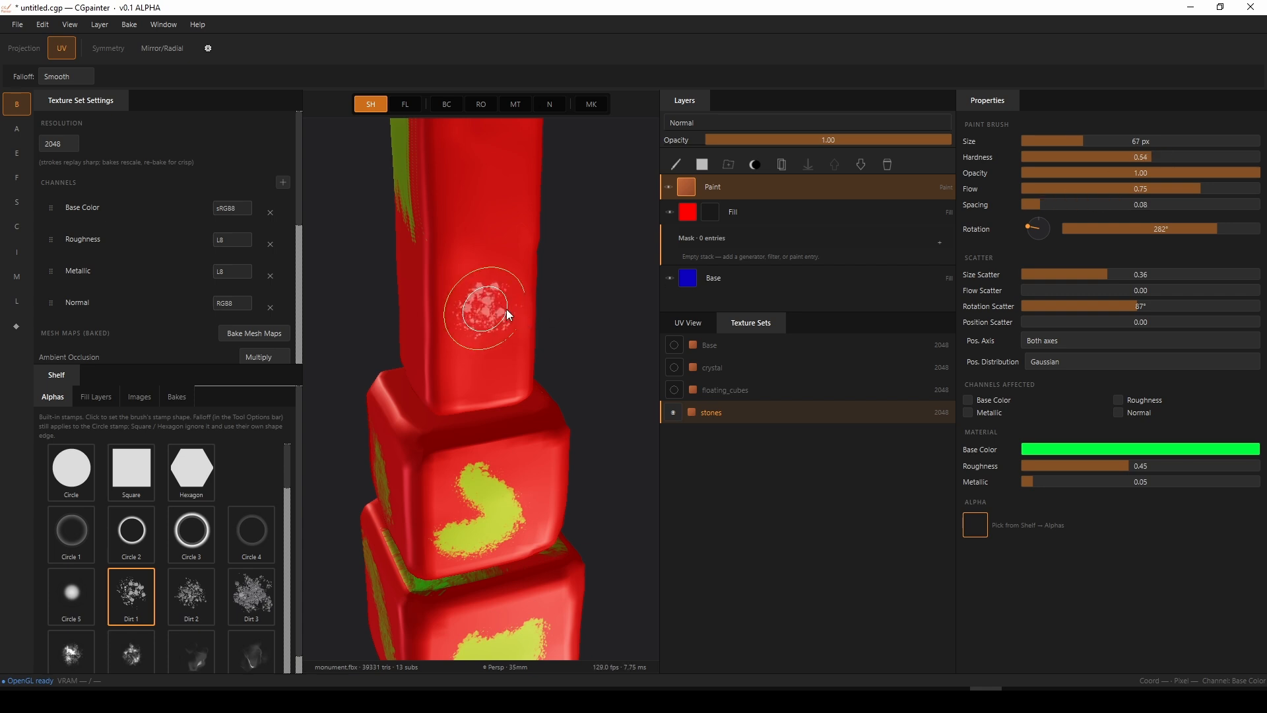
ctrl+drag(488, 307, 494, 302)
mouse_move(494, 301)
ctrl+right_down()
mouse_move(475, 381)
mouse_move(469, 291)
ctrl+right_up()
Set the brush rotation to 202° and paint an elongated green dirt patch on the tall upper stone's front face
drag(1032, 222, 1048, 243)
mouse_move(460, 286)
ctrl+mouse_down()
mouse_move(437, 205)
mouse_move(427, 409)
mouse_move(473, 230)
mouse_move(468, 280)
ctrl+mouse_up()
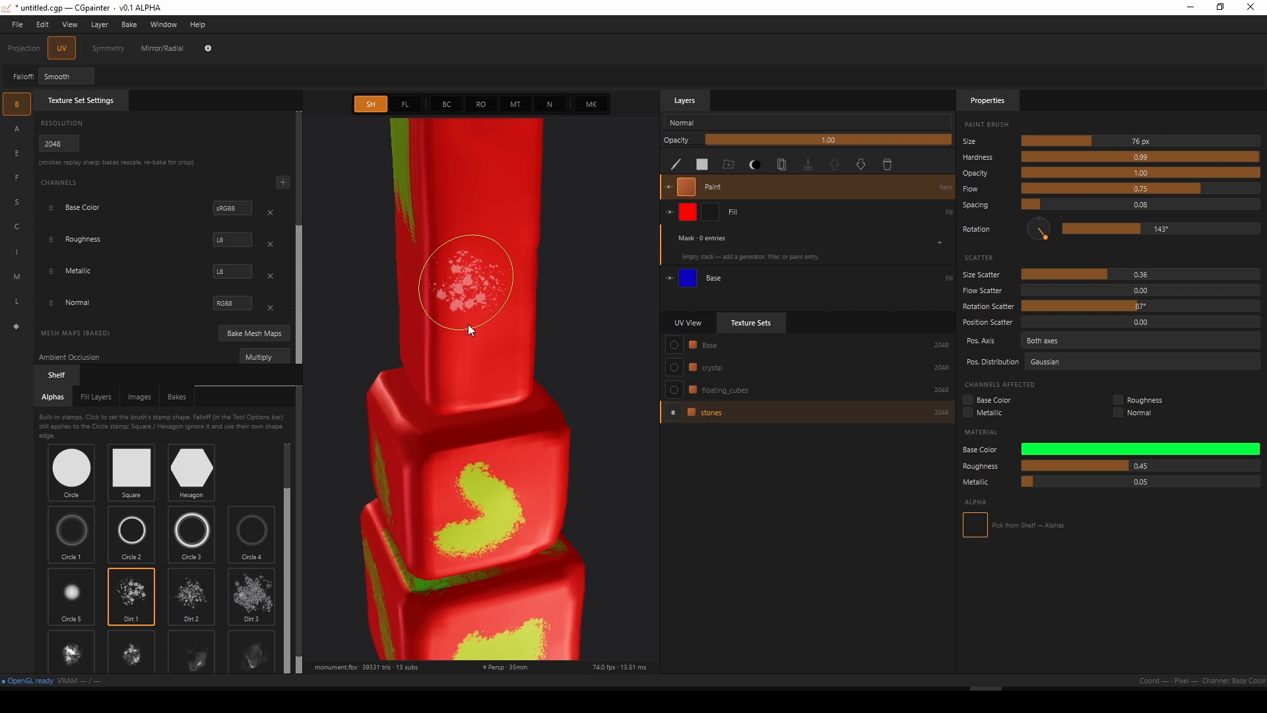
mouse_move(556, 326)
ctrl+mouse_down()
mouse_move(492, 322)
mouse_move(513, 379)
mouse_move(510, 310)
mouse_move(479, 319)
mouse_move(481, 271)
mouse_move(458, 327)
mouse_move(483, 348)
mouse_move(496, 338)
ctrl+mouse_up()
scroll(478, 272, up, 3)
scroll(496, 343, down, 4)
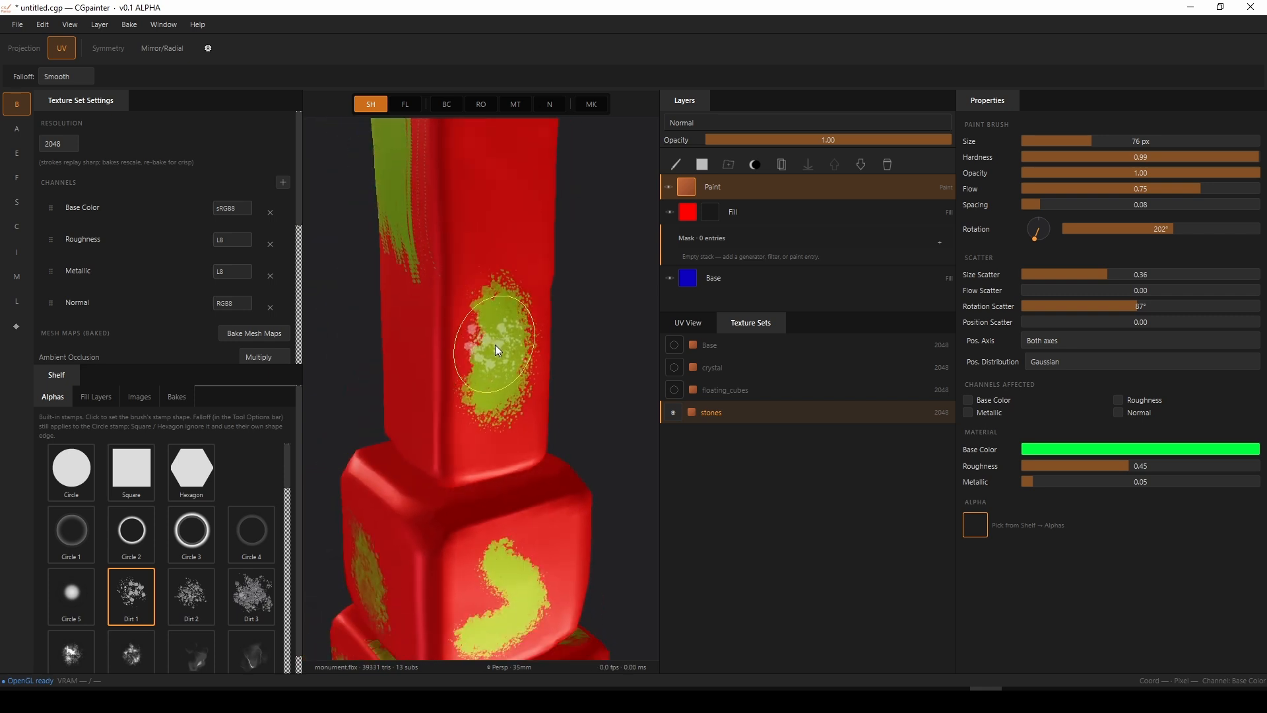
View the stones' whole UV layout and close the UV View panel
click(161, 26)
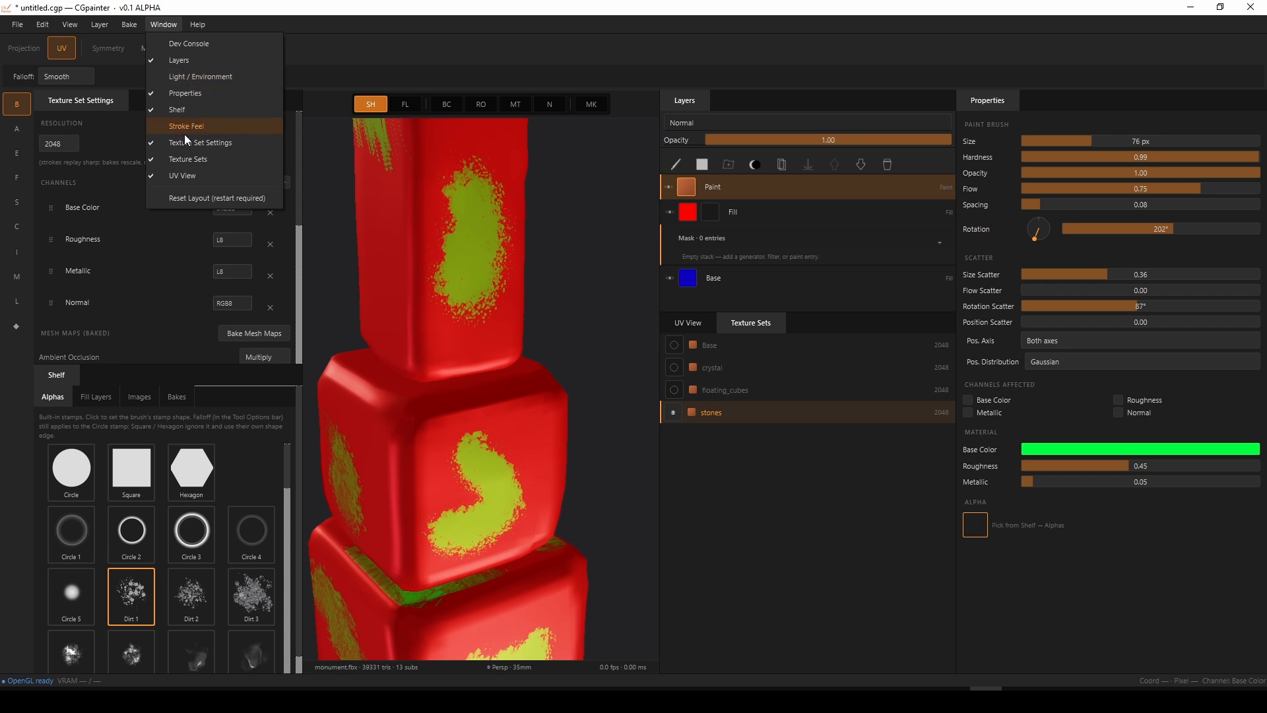
click(690, 321)
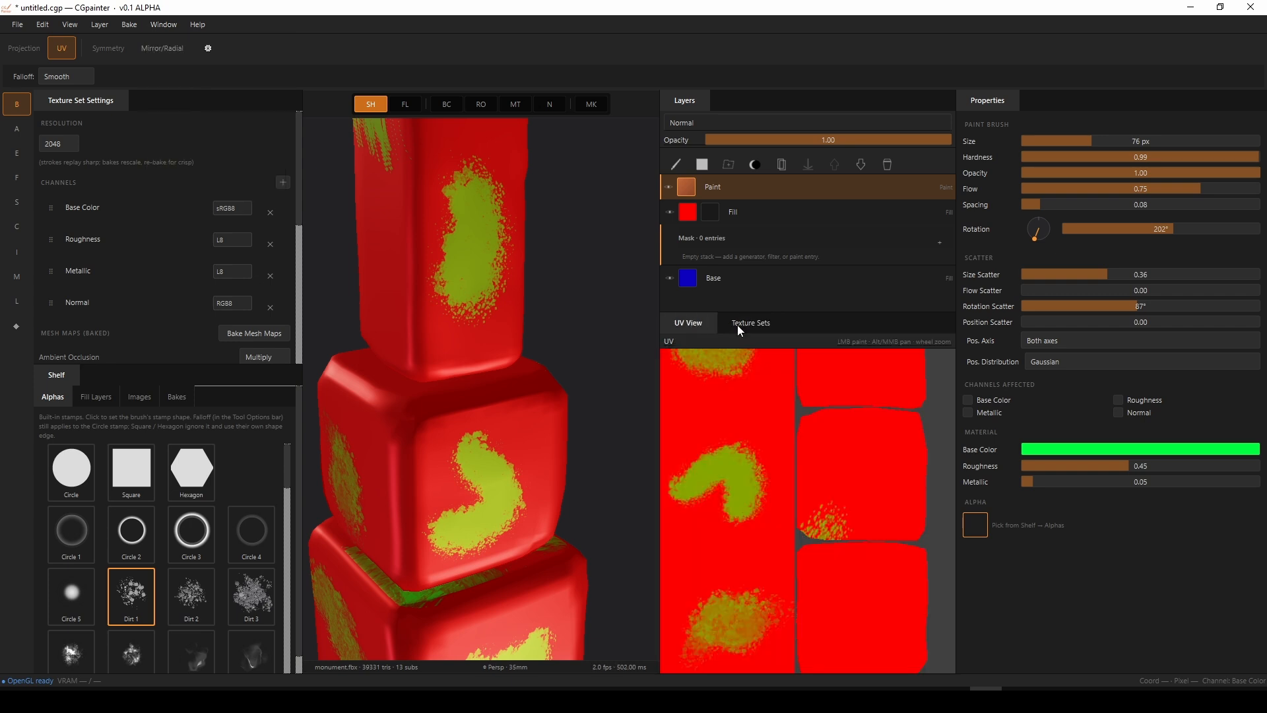
scroll(761, 430, down, 4)
drag(686, 320, 697, 330)
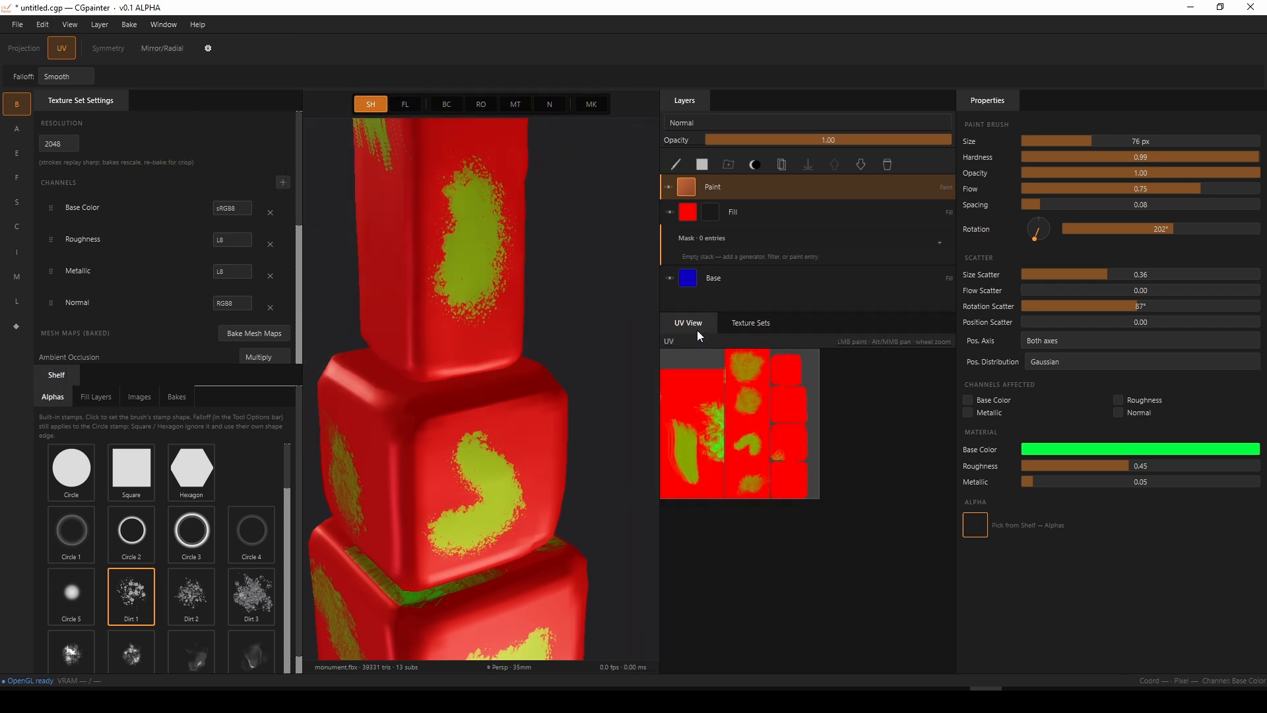
middle_click(688, 324)
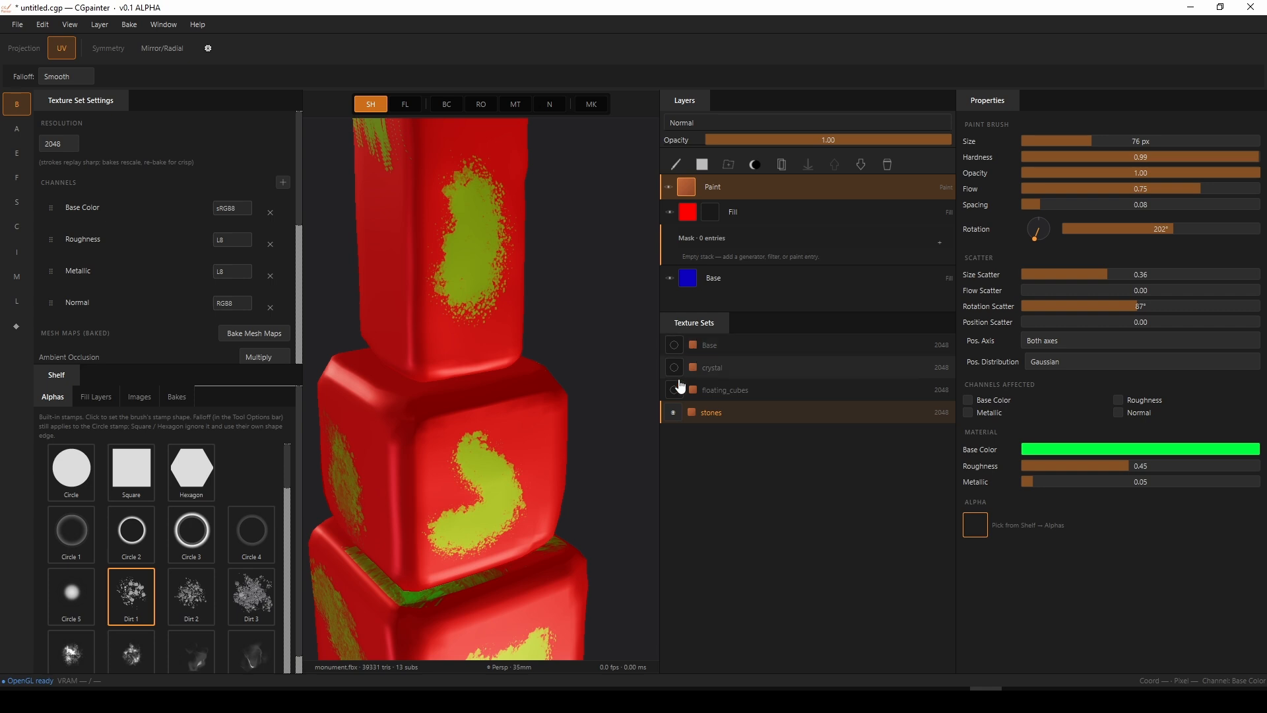
Make the floating_cubes, crystal and Base texture sets visible to show the whole monument
click(676, 391)
click(674, 367)
click(674, 344)
scroll(545, 341, down, 5)
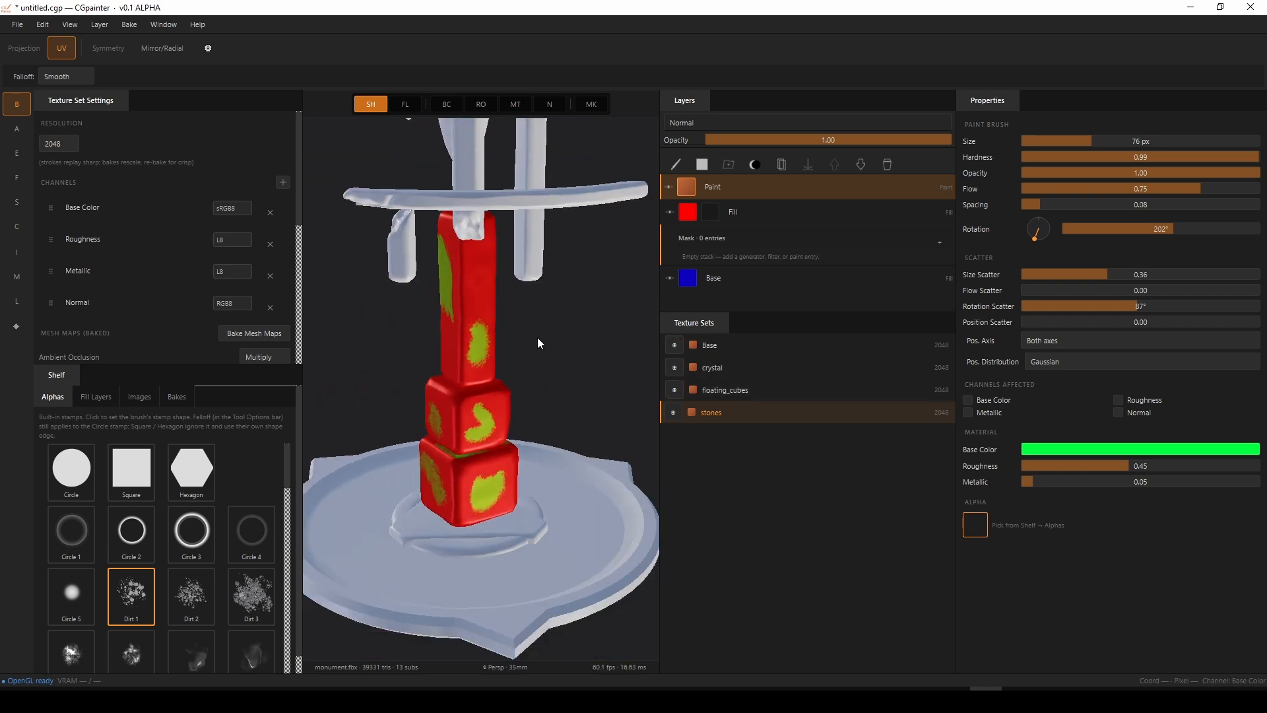
middle_drag(568, 326, 557, 285)
Bake all mesh maps for the Base, crystal, floating_cubes and stones texture sets
scroll(151, 271, down, 8)
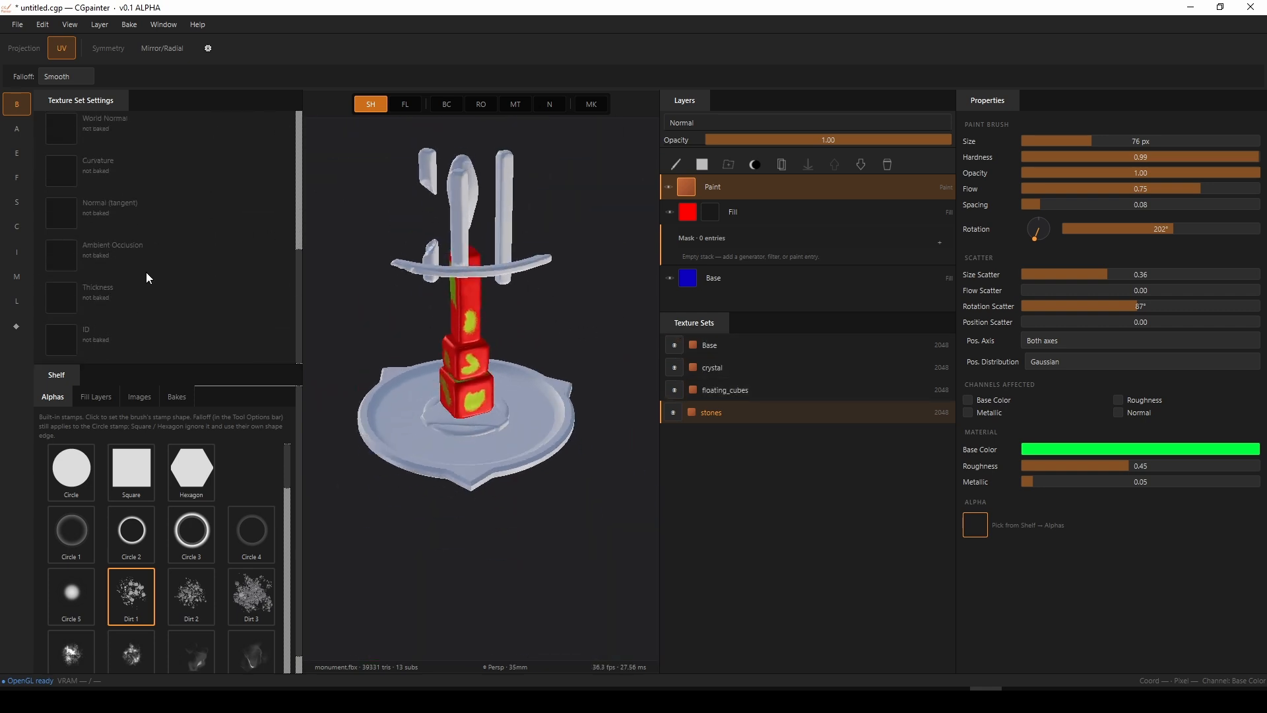
scroll(147, 276, up, 5)
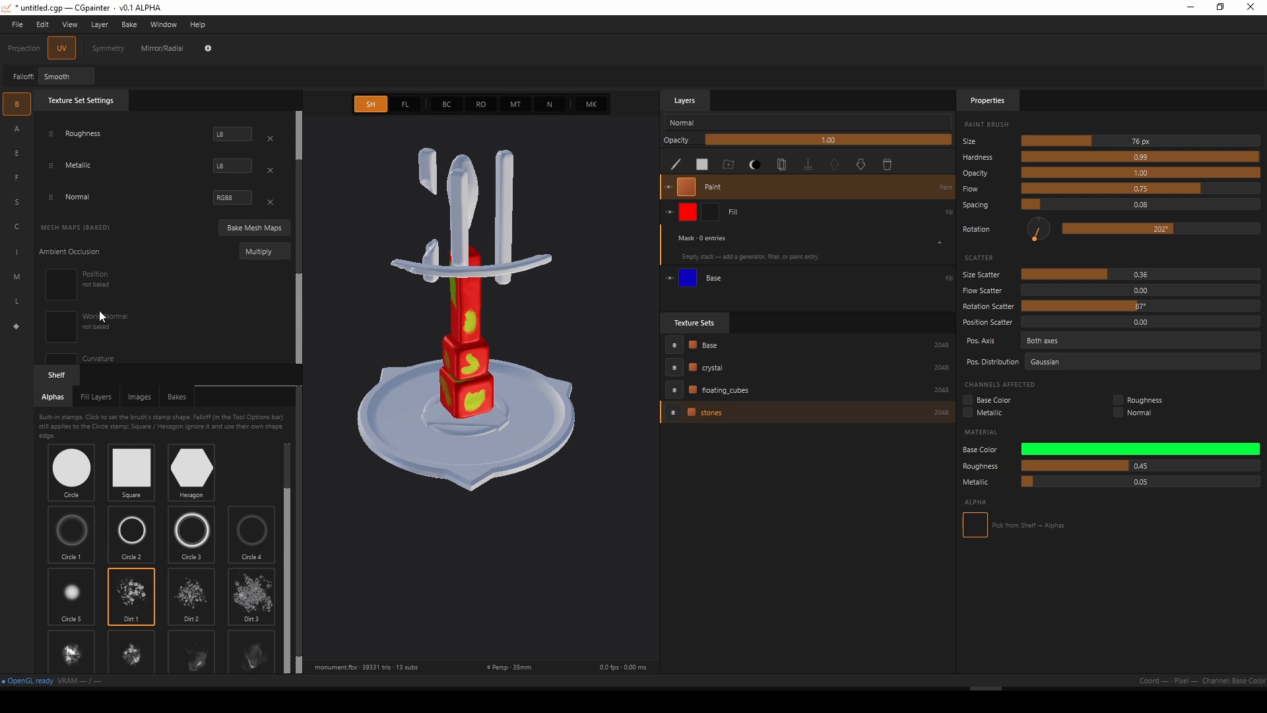
scroll(117, 288, down, 2)
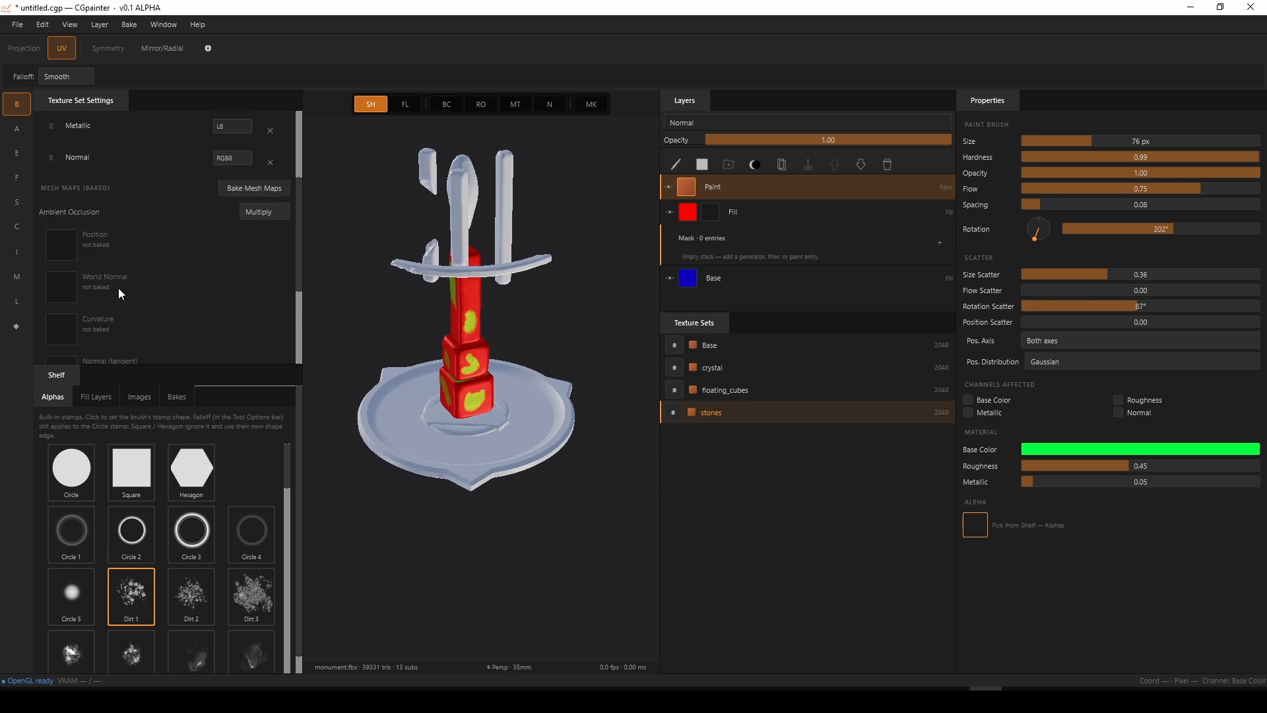
click(227, 188)
click(1213, 665)
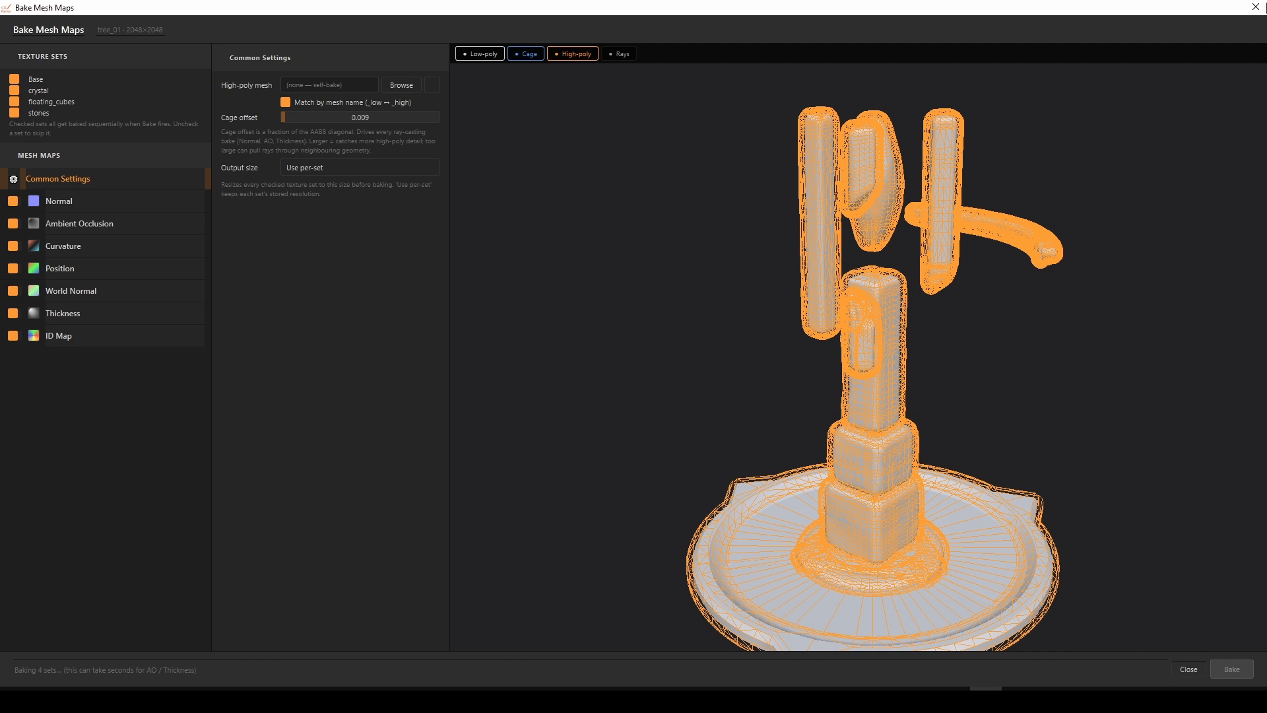
Examine the baked mesh maps in the stones texture set settings and, per texture set, in the shelf
scroll(117, 286, down, 5)
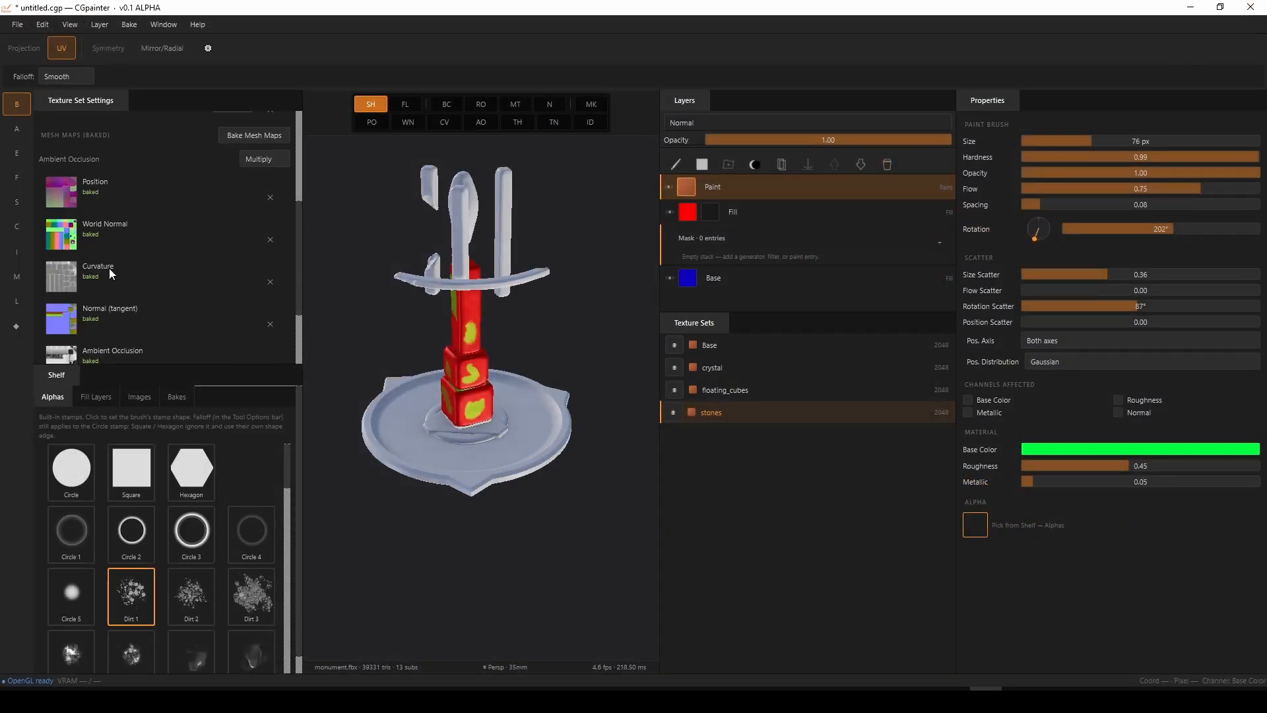
click(167, 397)
scroll(200, 527, down, 5)
scroll(199, 526, up, 5)
scroll(199, 526, down, 5)
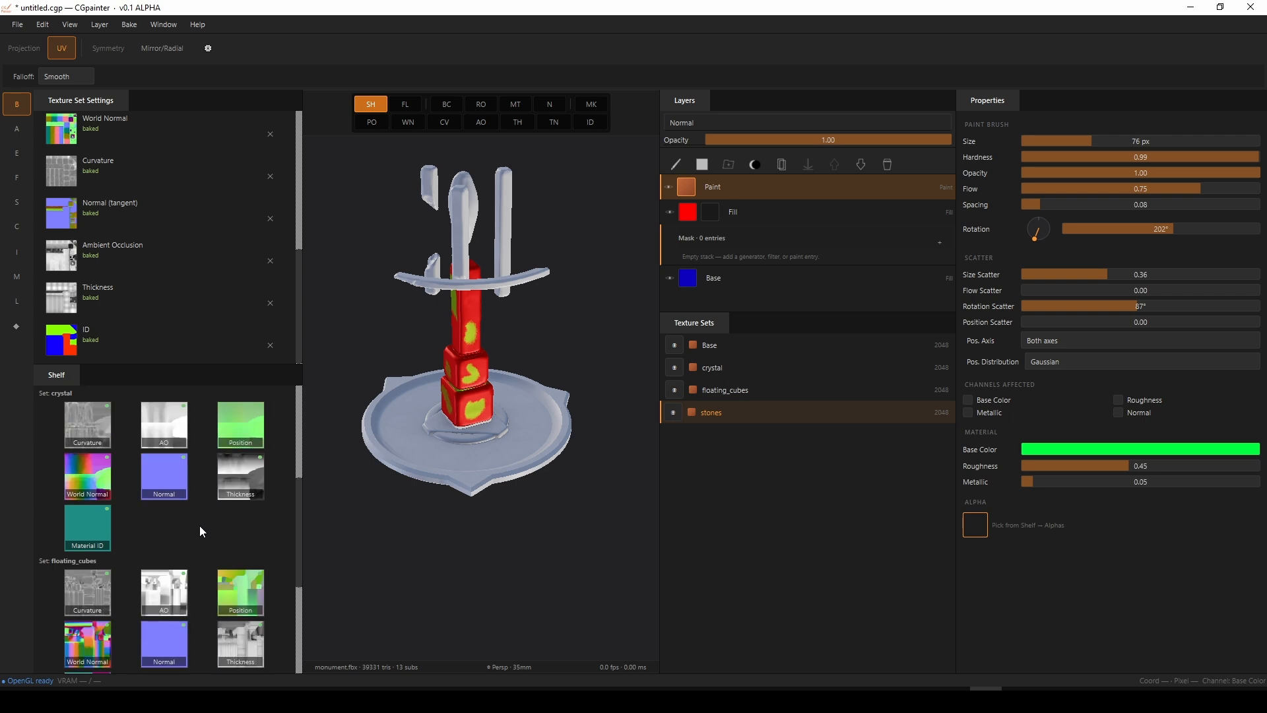
scroll(200, 525, up, 5)
Show the shelf's imported images section and inspect the monument from closer
click(140, 397)
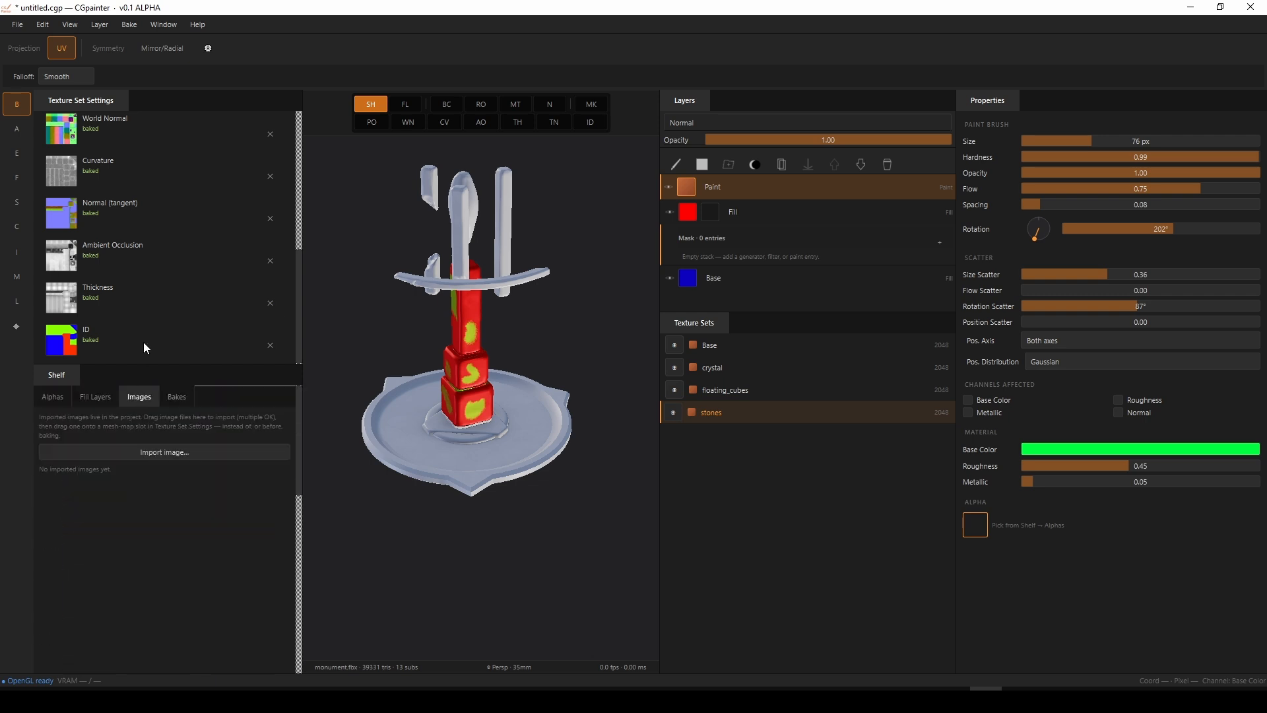
scroll(553, 372, up, 3)
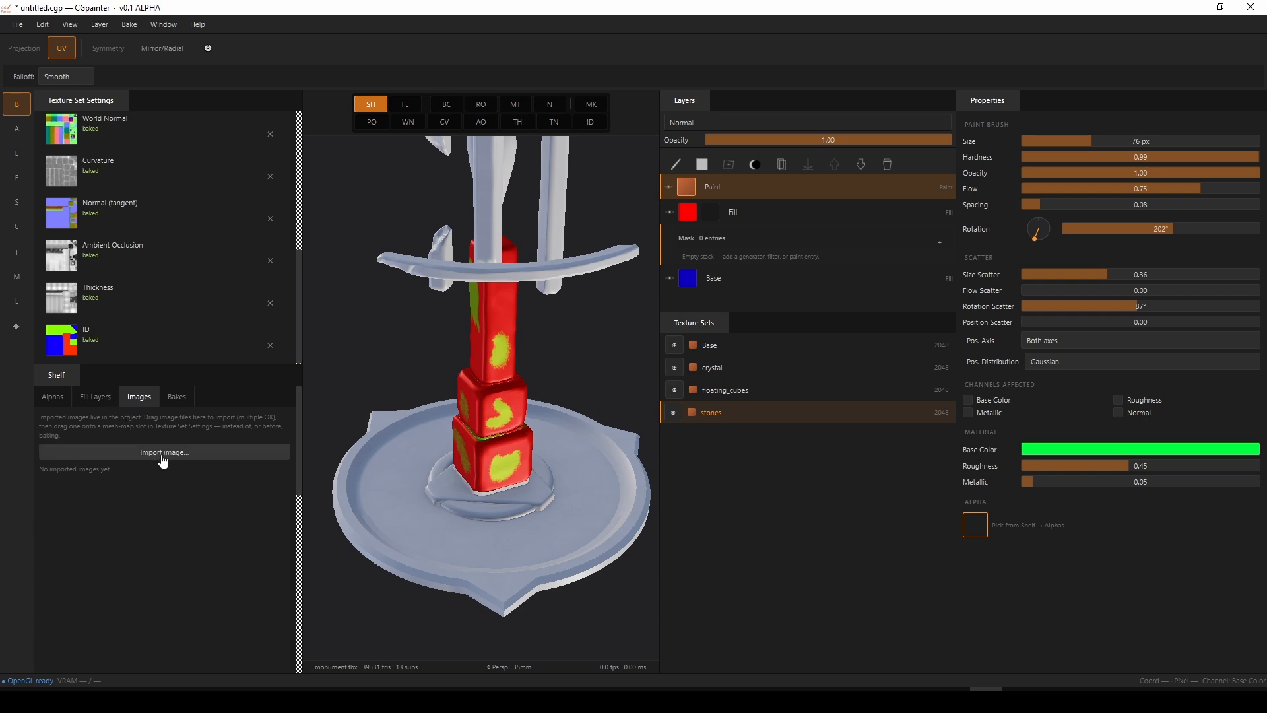
scroll(545, 385, down, 3)
scroll(524, 402, up, 3)
middle_drag(545, 385, 557, 411)
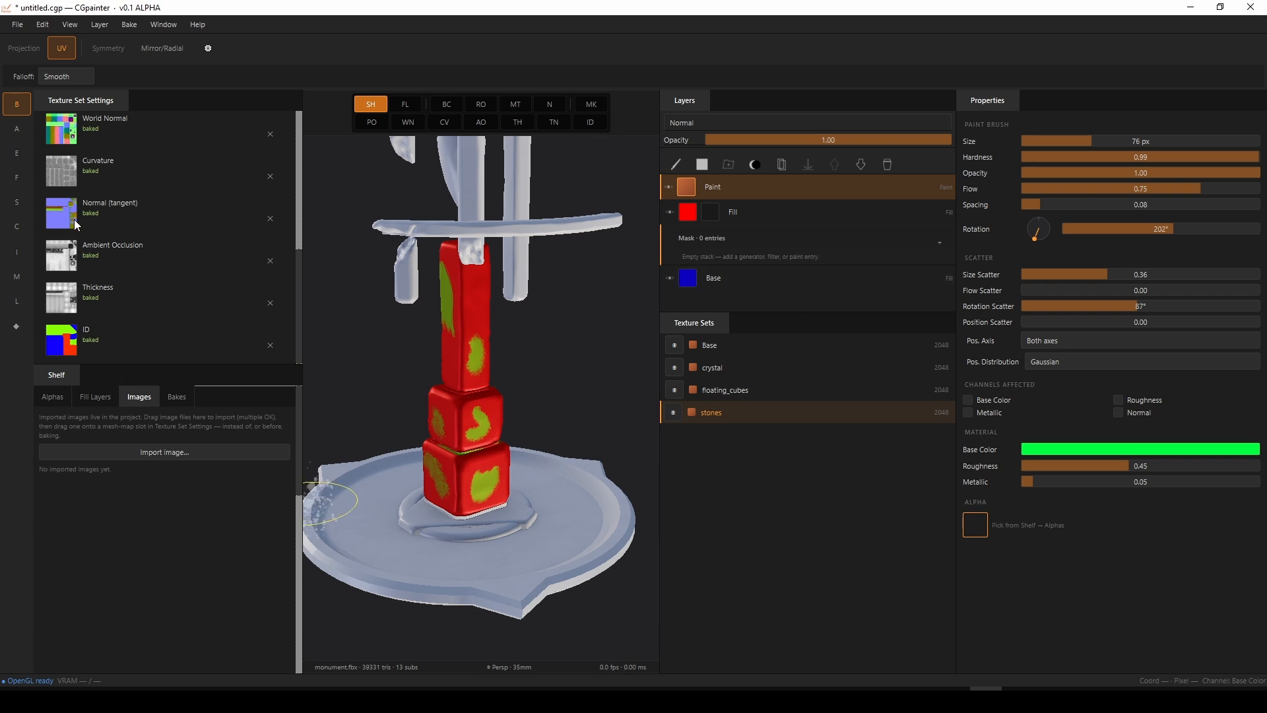
Preview the monument with its baked position map, flat base display and baked ambient occlusion map
scroll(78, 227, up, 3)
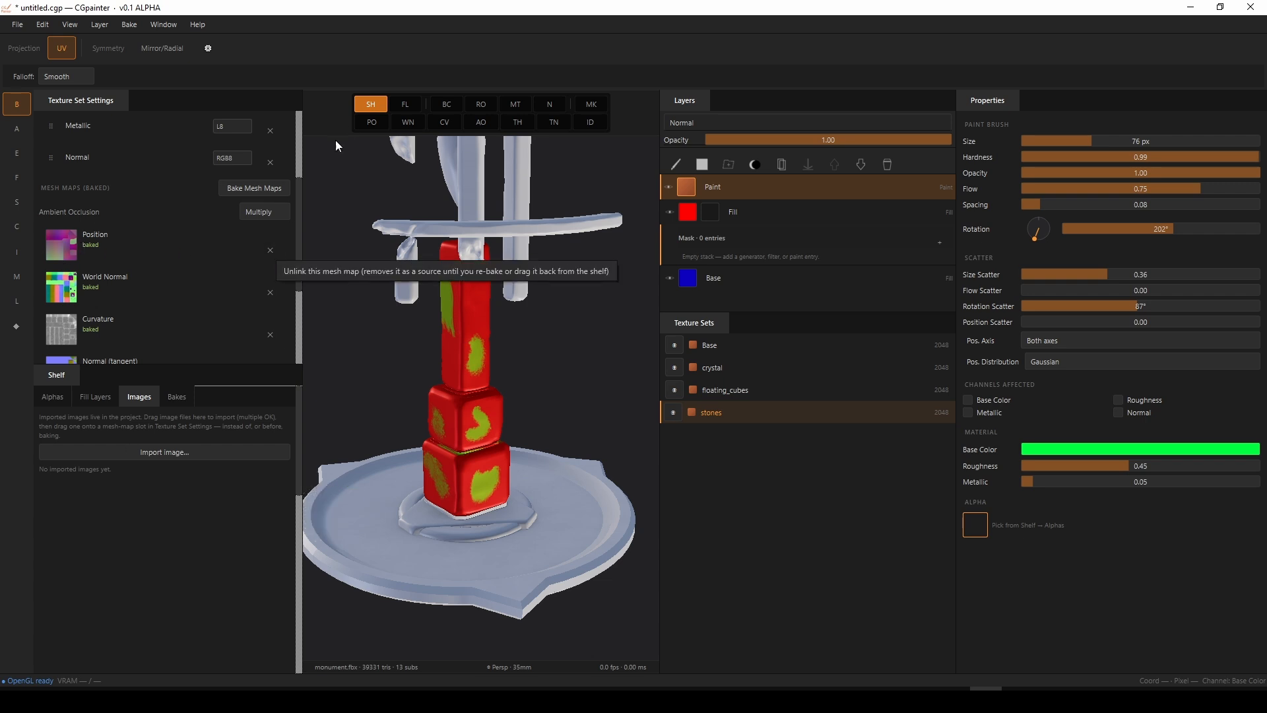
click(377, 125)
click(405, 104)
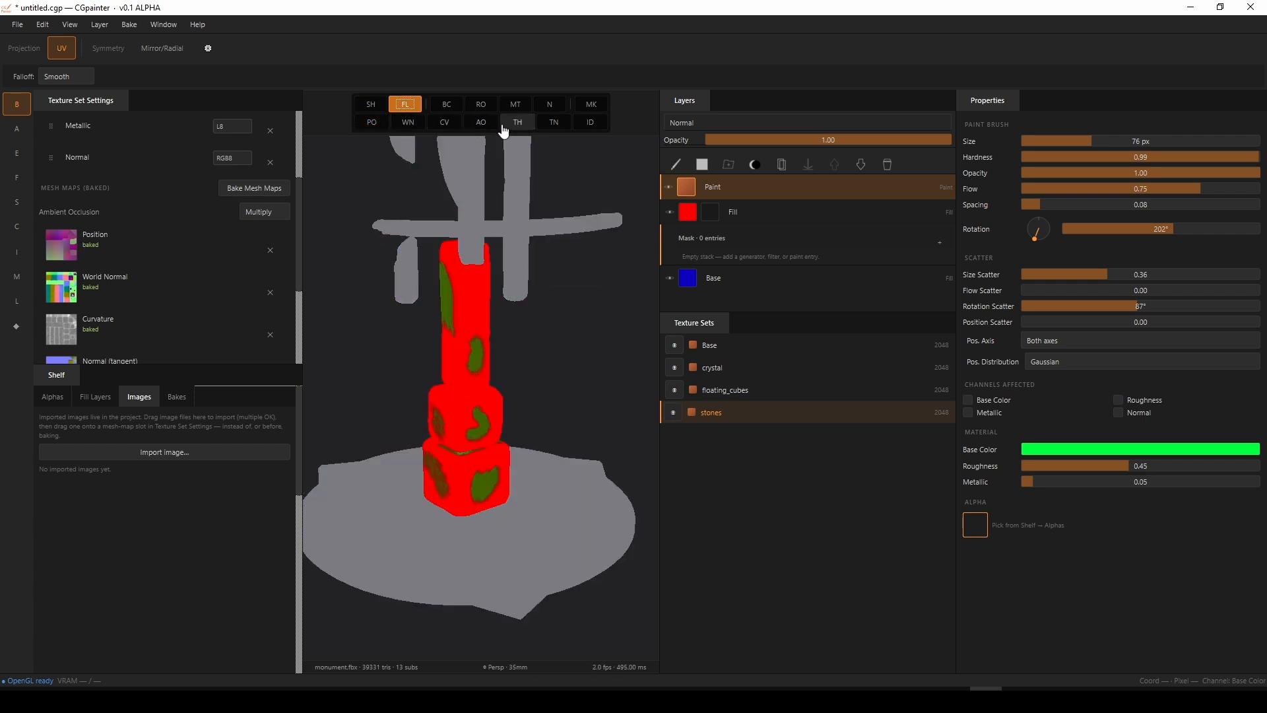
click(482, 122)
scroll(192, 269, down, 2)
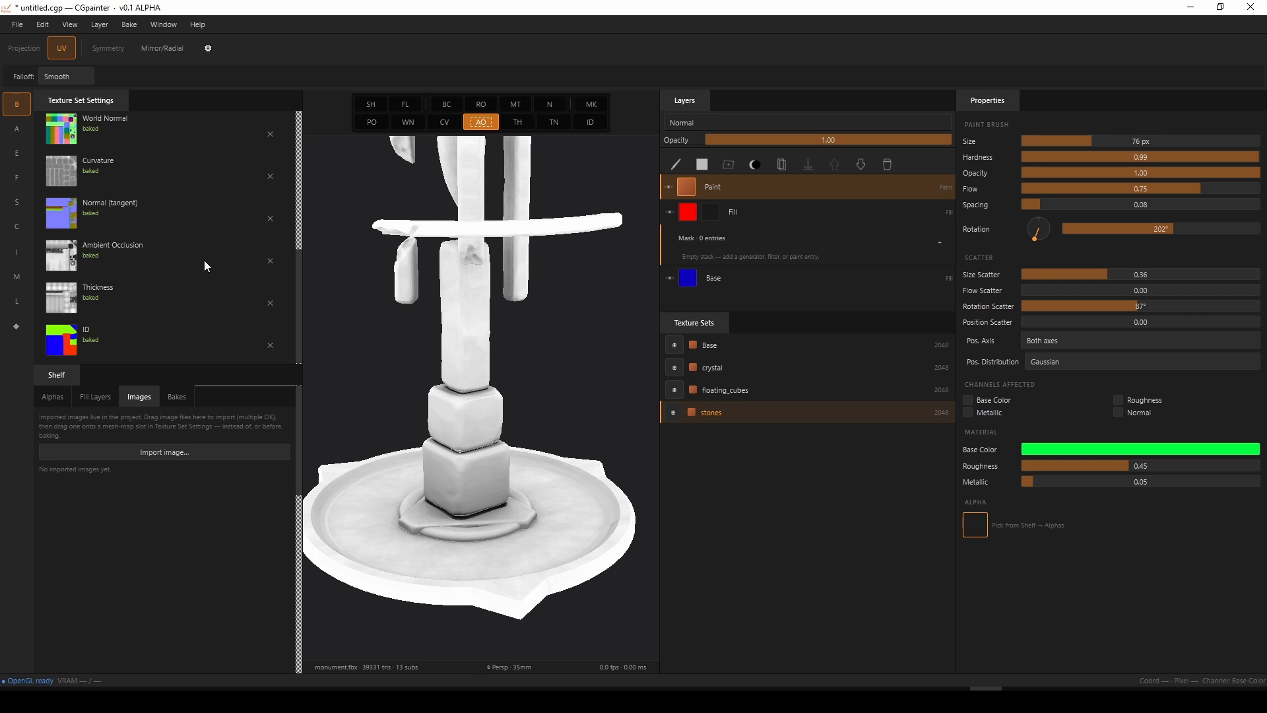
Unlink the stones set's baked Ambient Occlusion map and link it again
click(271, 261)
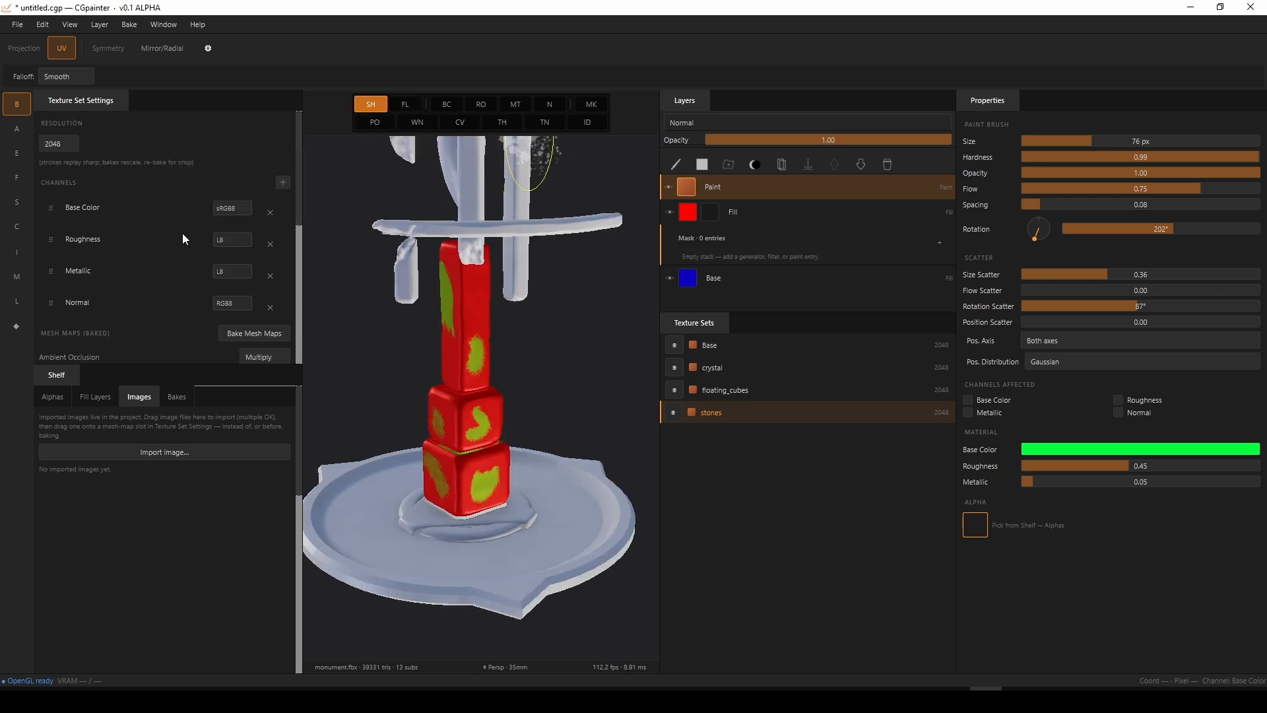
scroll(175, 241, down, 3)
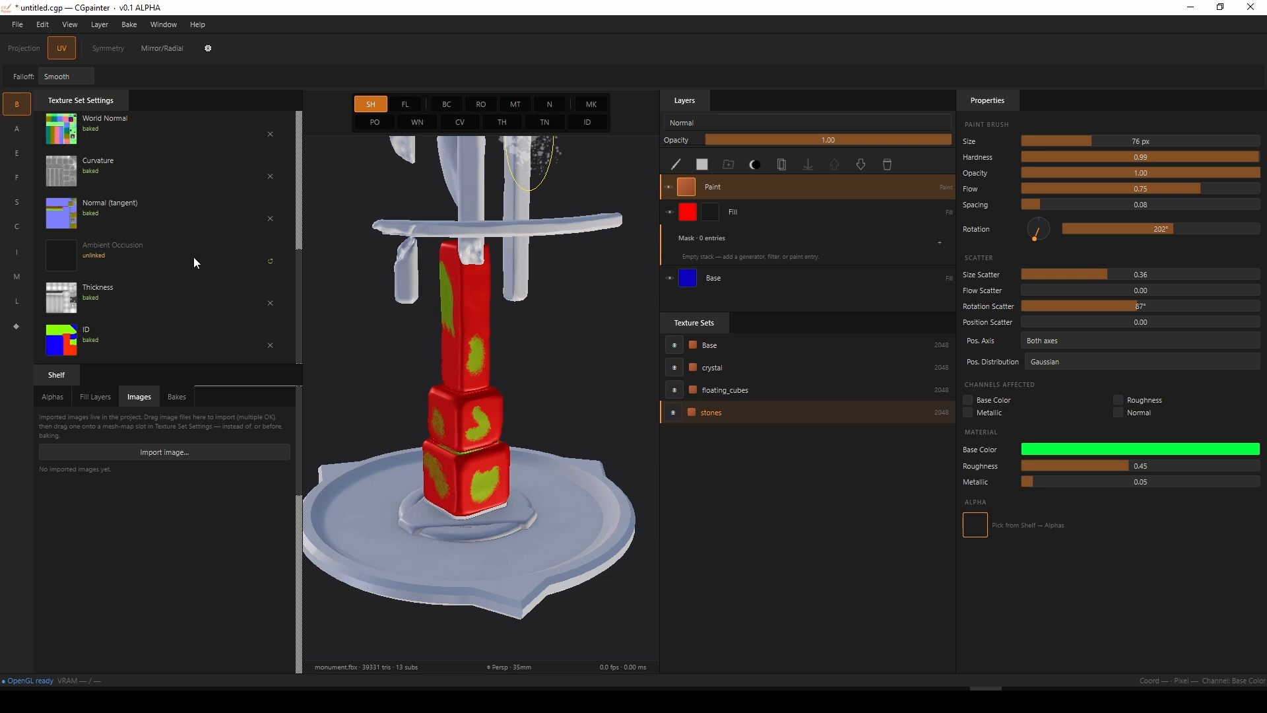
click(270, 261)
scroll(217, 288, down, 3)
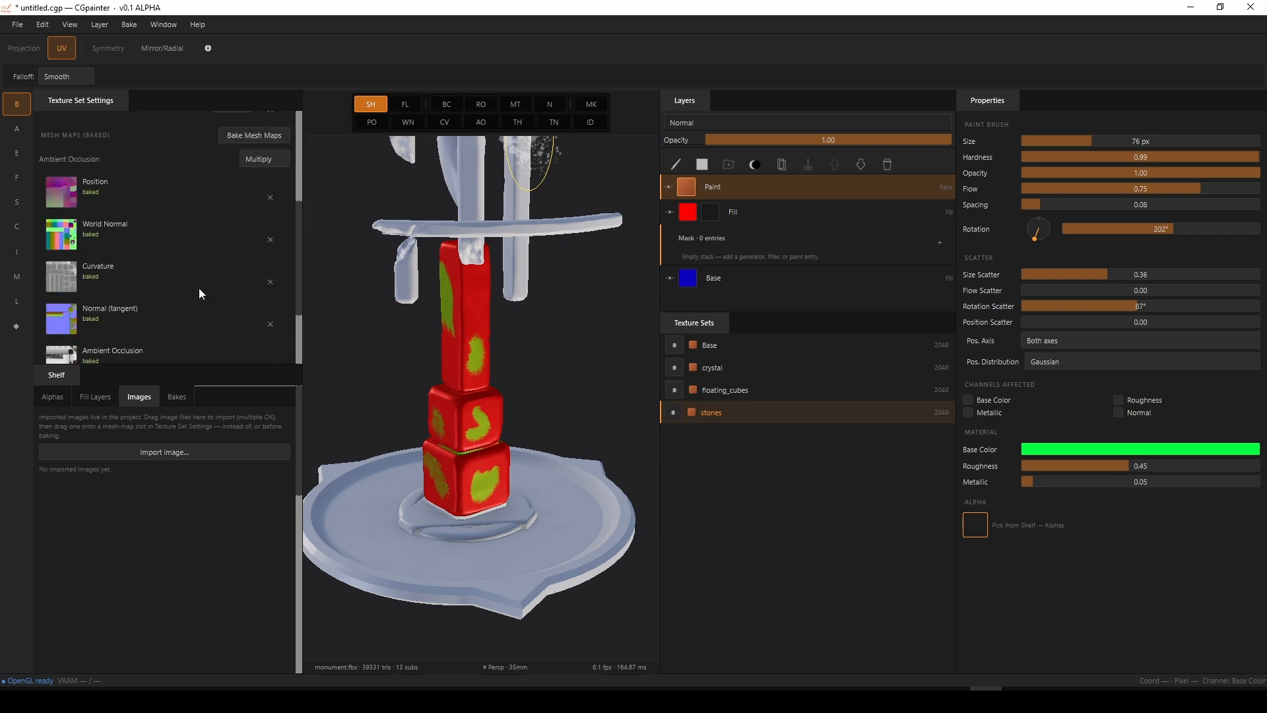
Inspect the relinked ambient occlusion map on the monument and return to the shaded display
click(481, 121)
scroll(444, 162, down, 2)
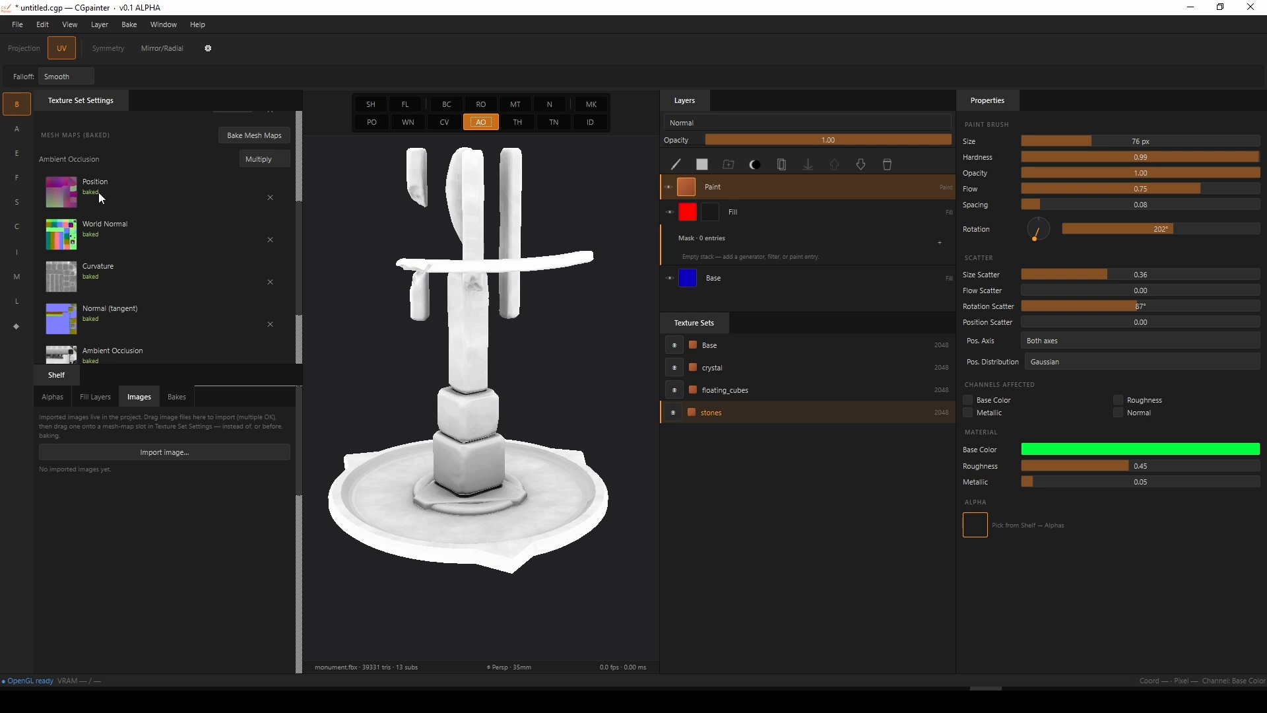
scroll(78, 219, up, 5)
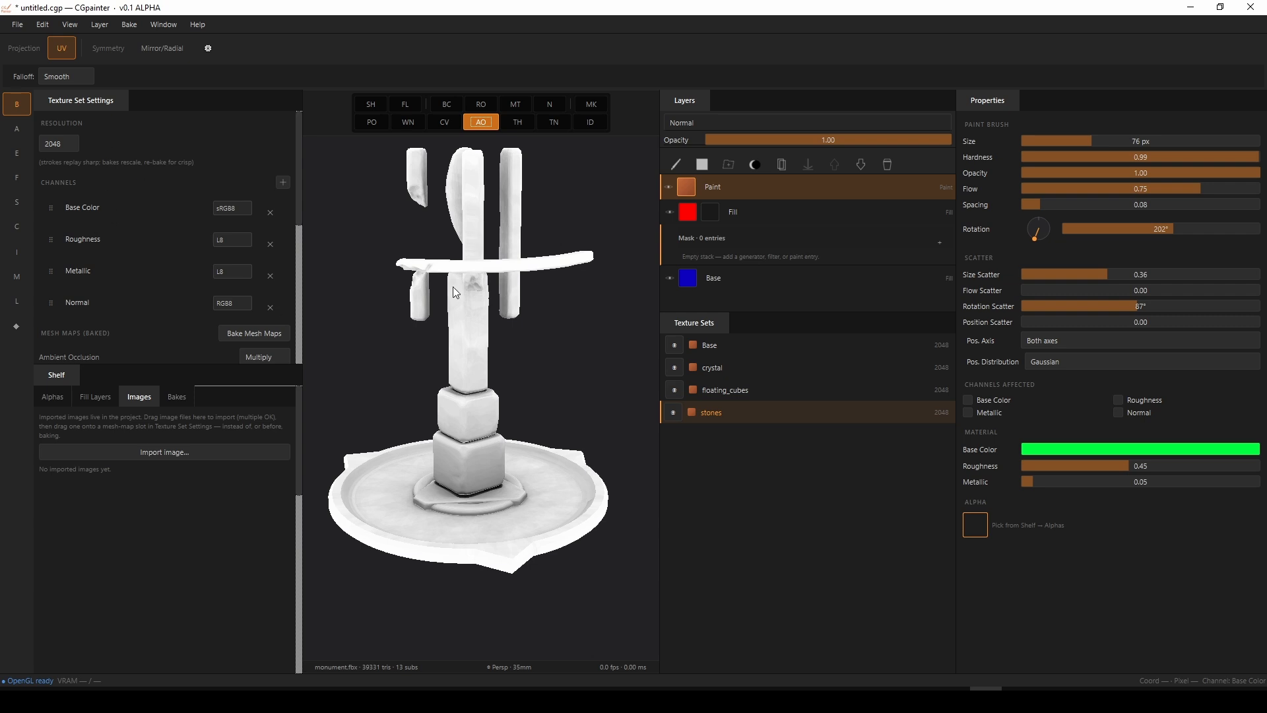
click(369, 105)
mouse_move(591, 350)
middle_down()
mouse_move(508, 328)
mouse_move(464, 393)
mouse_move(383, 377)
mouse_move(506, 410)
mouse_move(537, 399)
middle_up()
scroll(465, 394, up, 4)
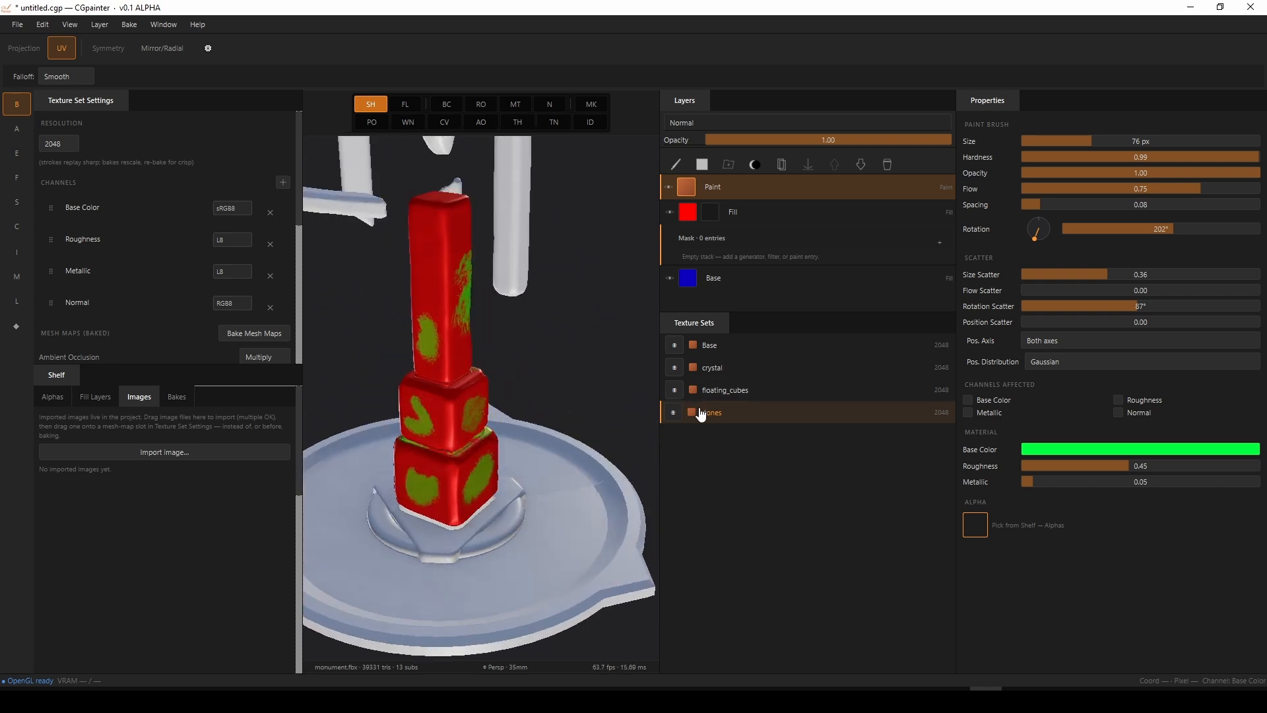
Open the texture export settings and exclude floating_cubes, crystal and Base so only the stones set is exported
click(18, 26)
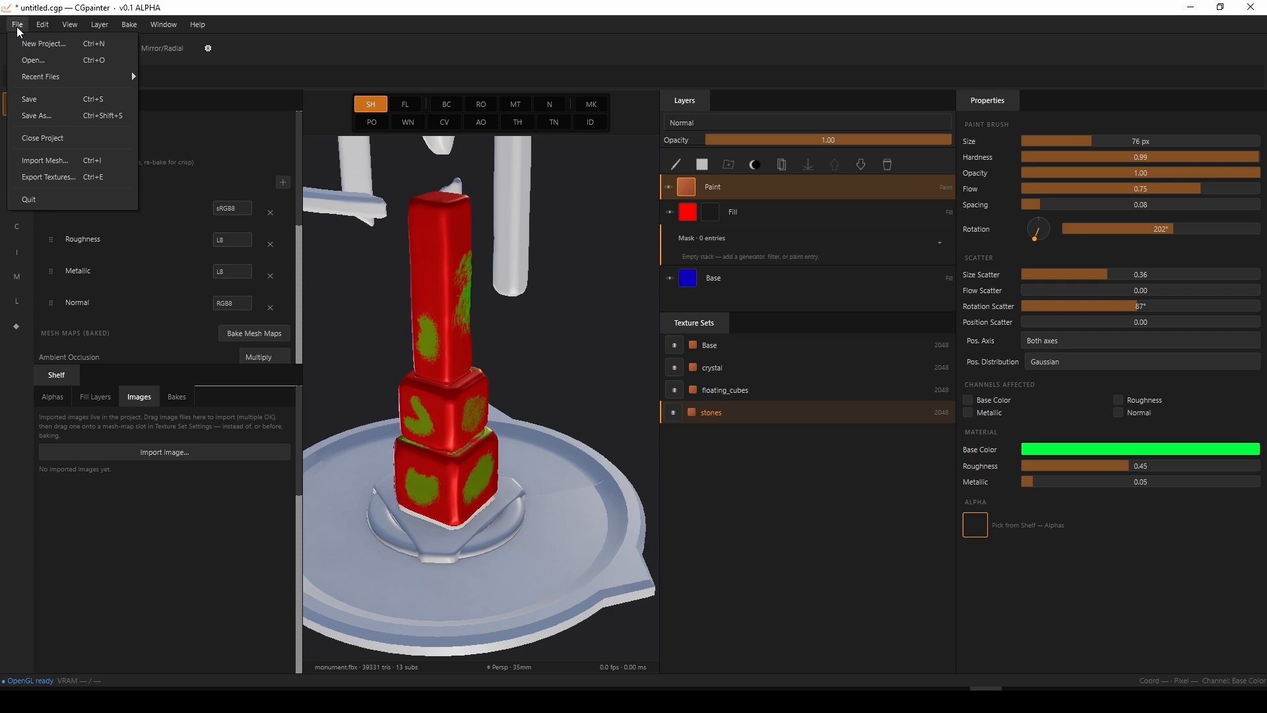
click(49, 169)
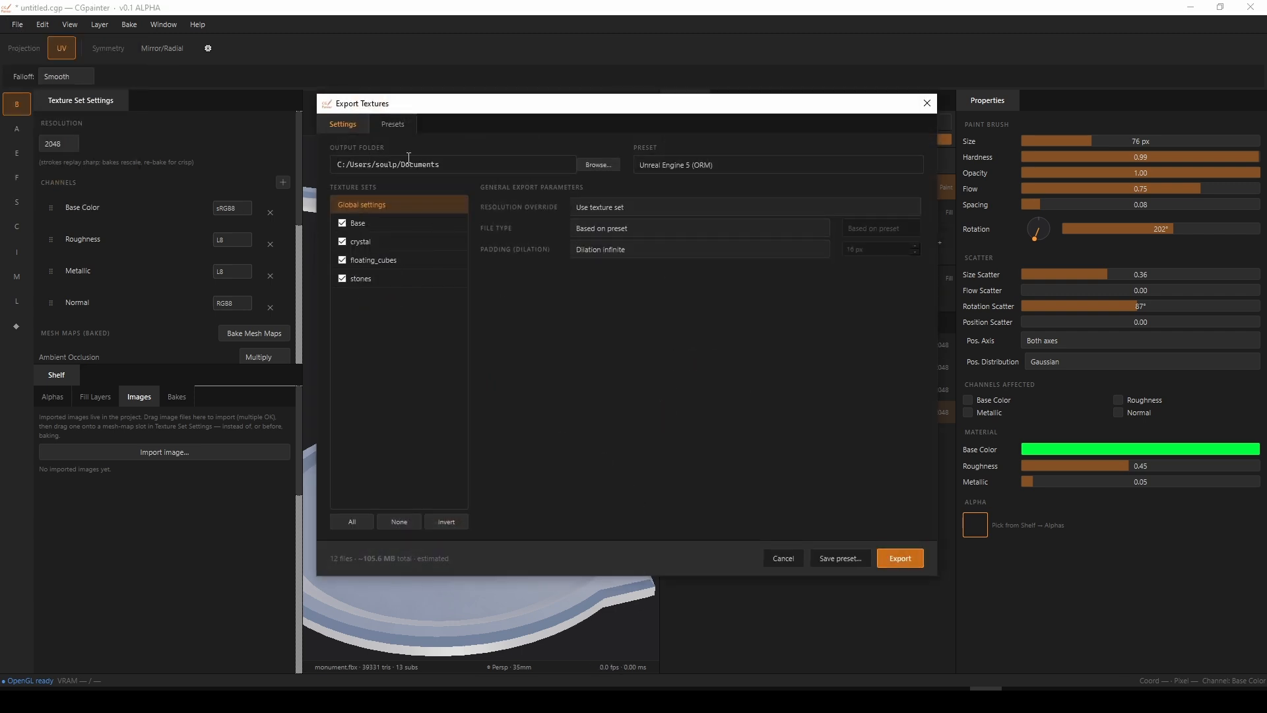
drag(412, 104, 670, 117)
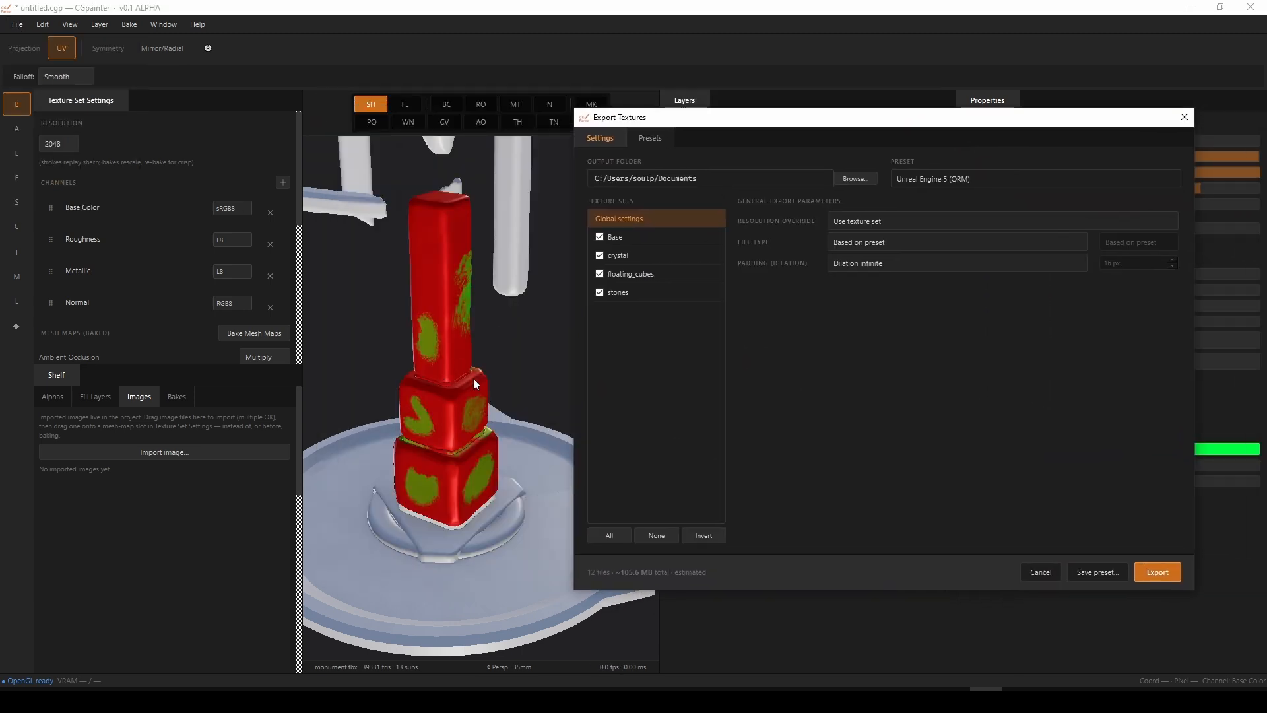
click(600, 274)
click(601, 255)
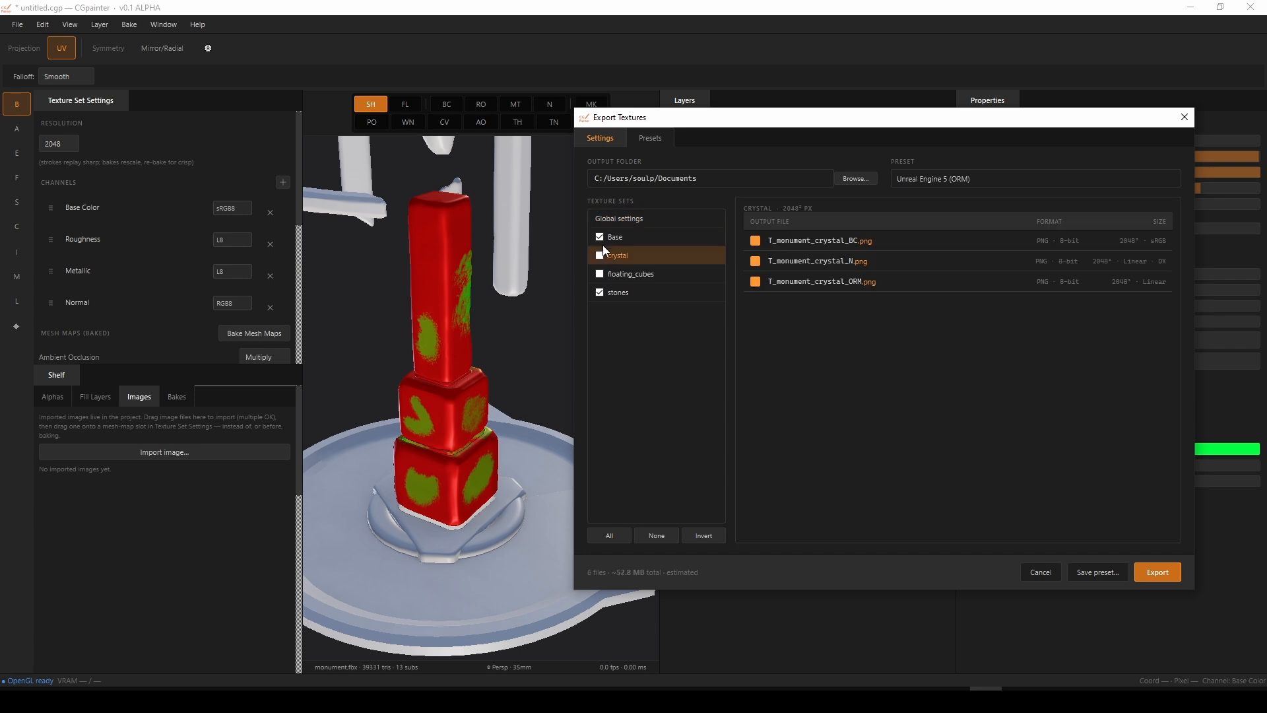
click(632, 291)
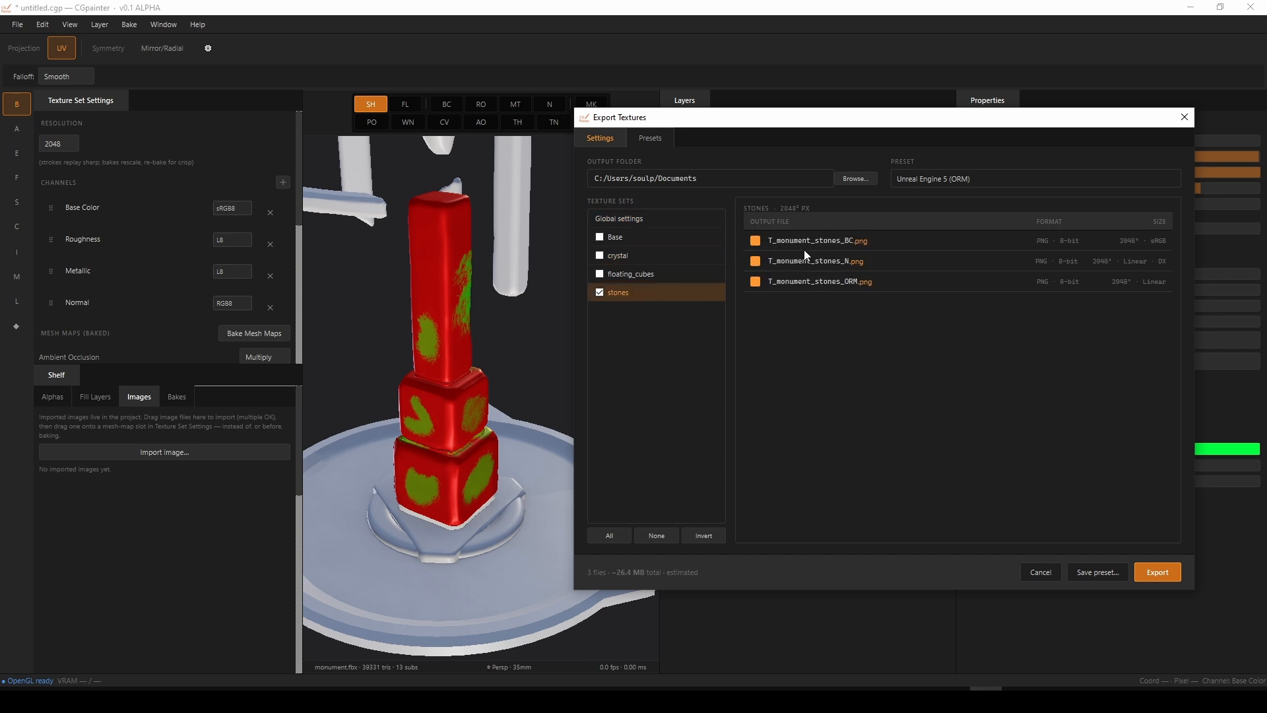
Choose the Per-channel (raw PNG) export preset and display its output file definitions
click(969, 176)
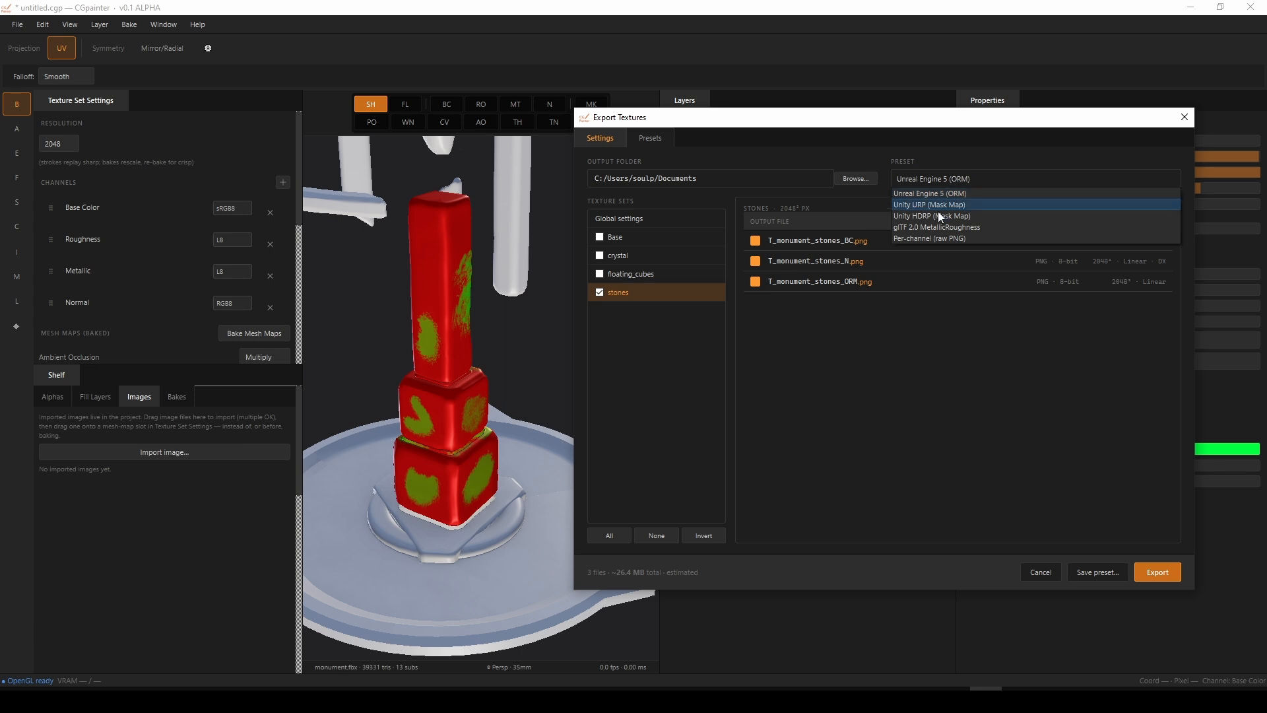
click(944, 237)
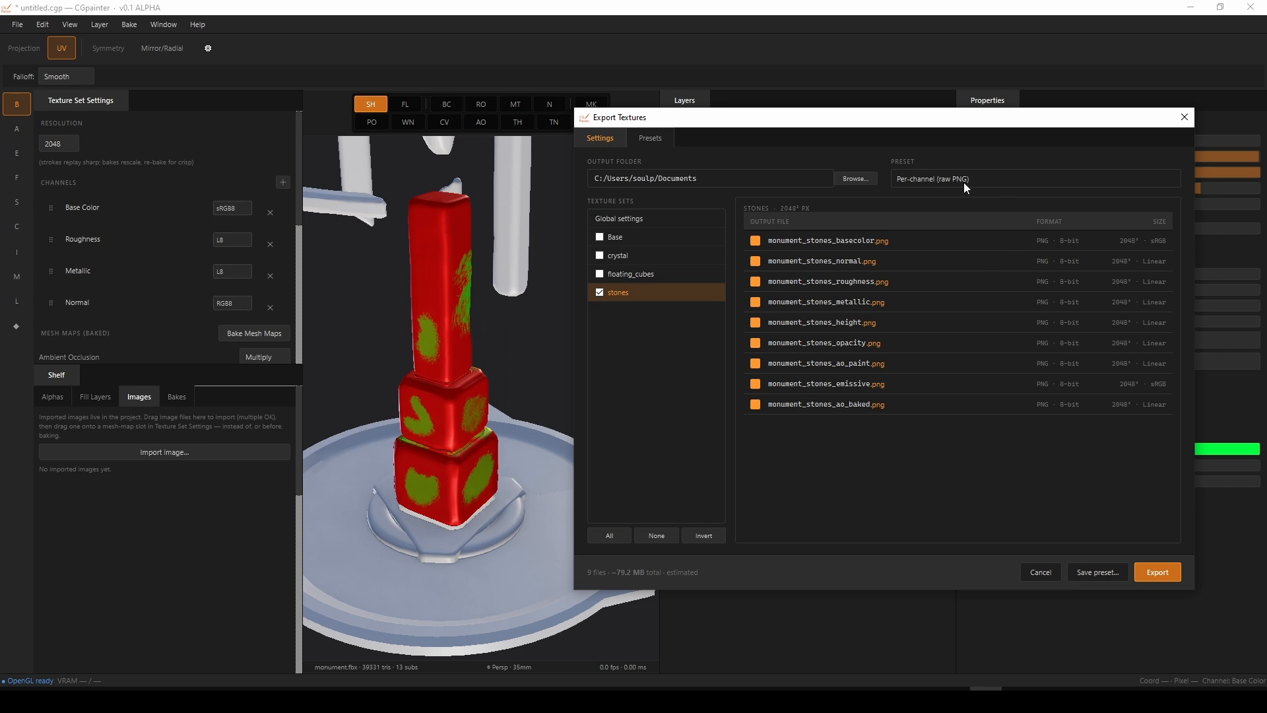
click(650, 139)
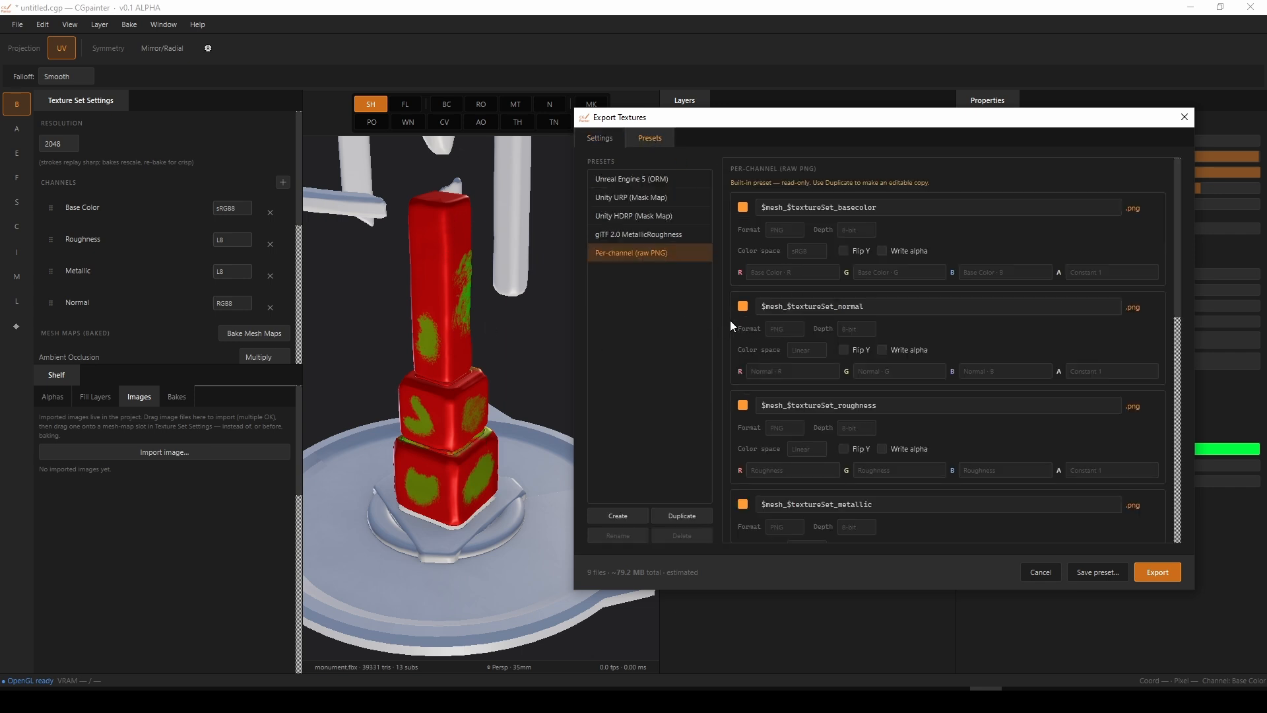
Review the output file definitions of the Per-channel (raw PNG) preset and return to the export settings
scroll(780, 330, down, 5)
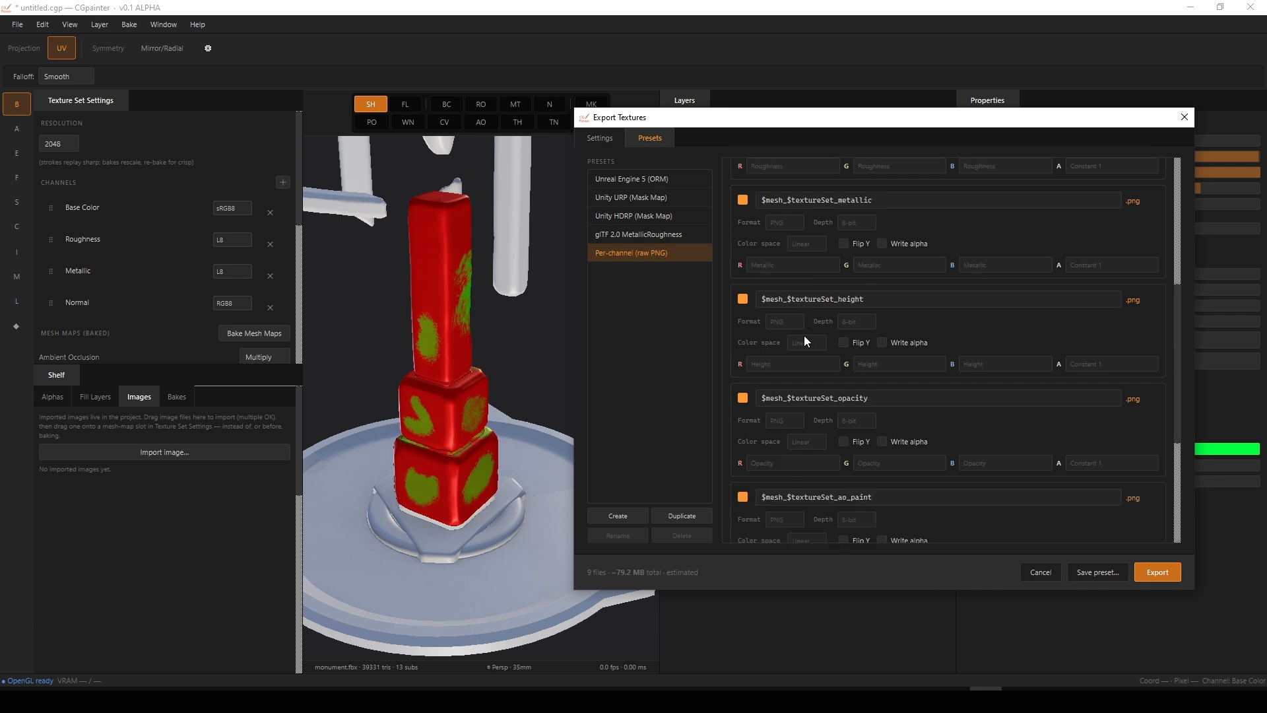
scroll(804, 335, up, 5)
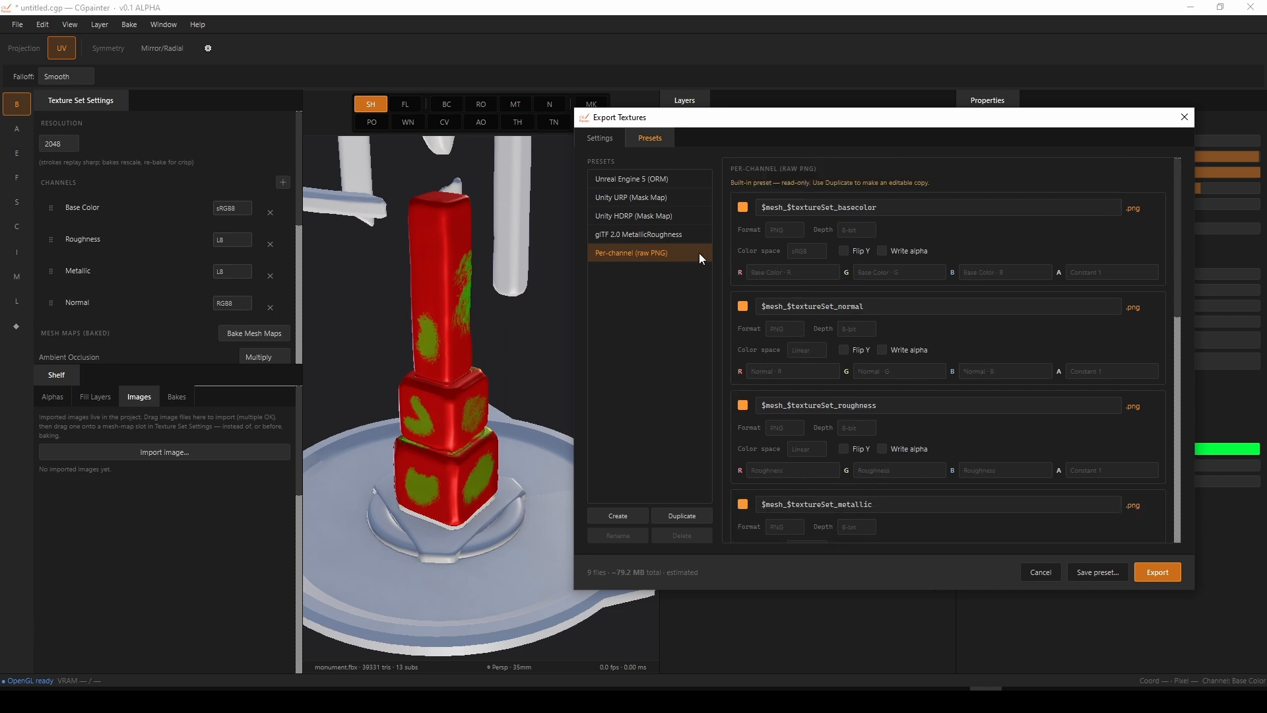
click(608, 140)
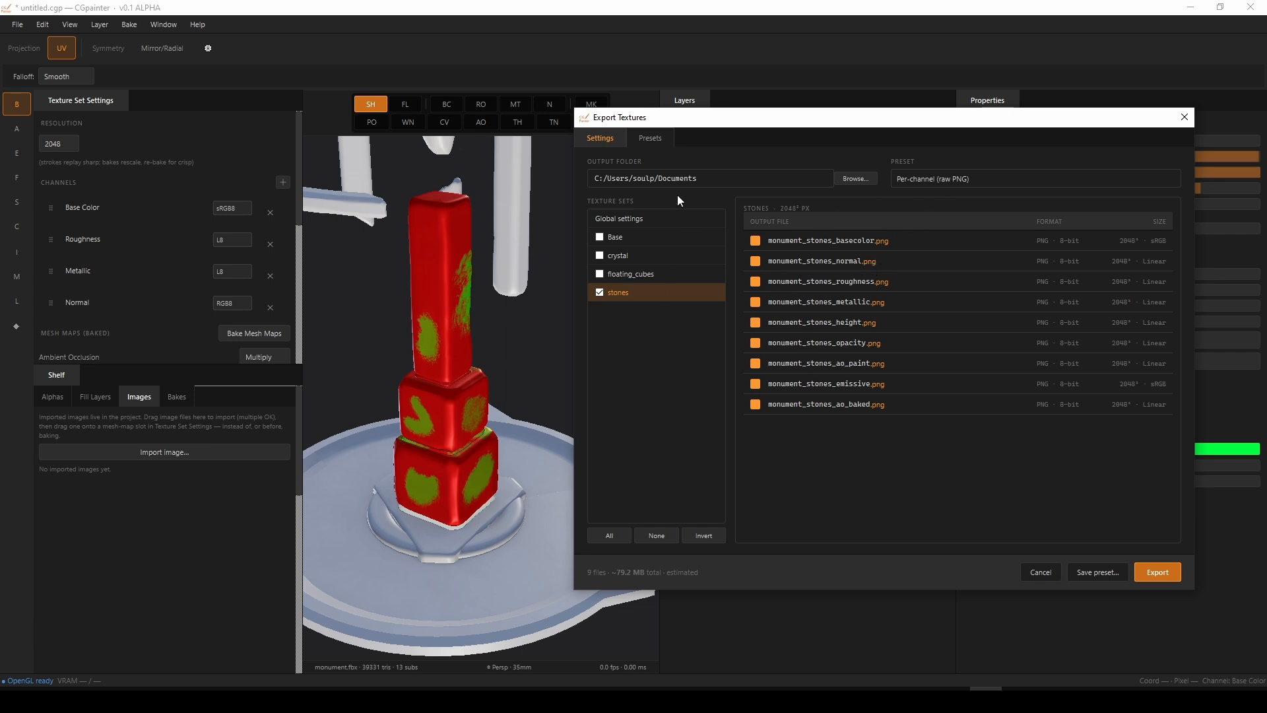
In the global export settings, override the resolution to 4096 and set the file type to PNG at 8-bit
click(635, 218)
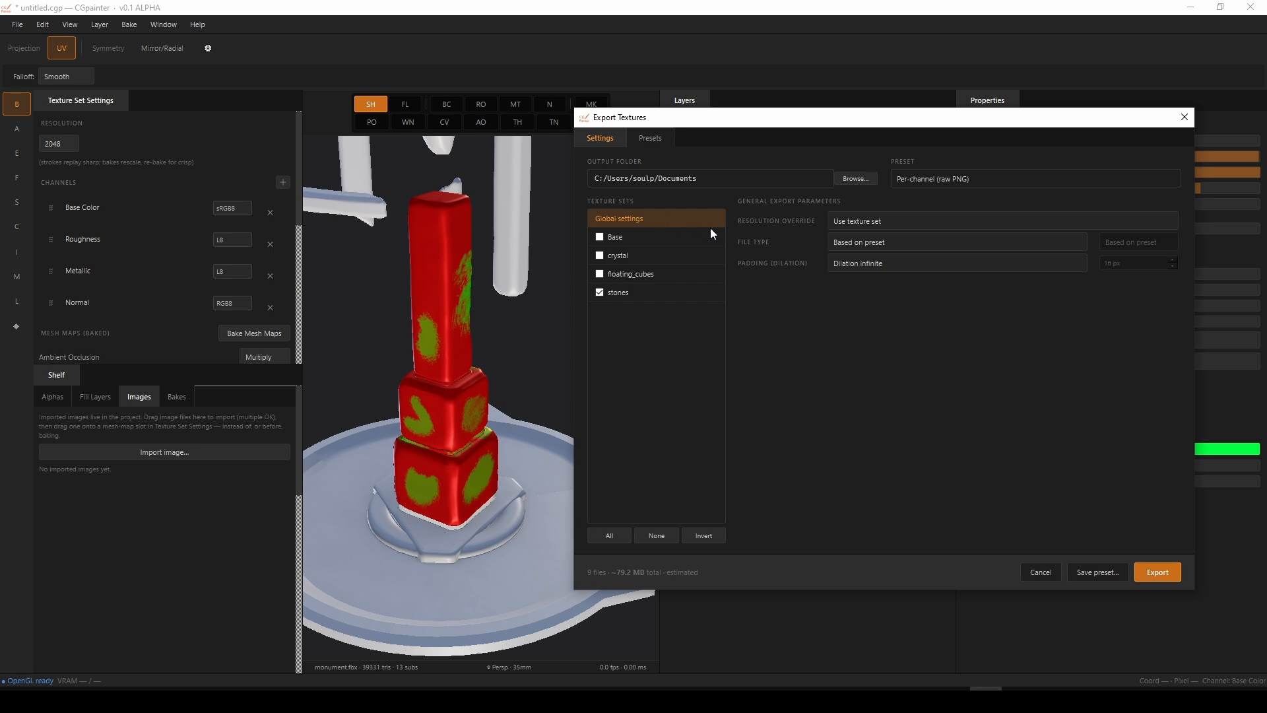
click(887, 221)
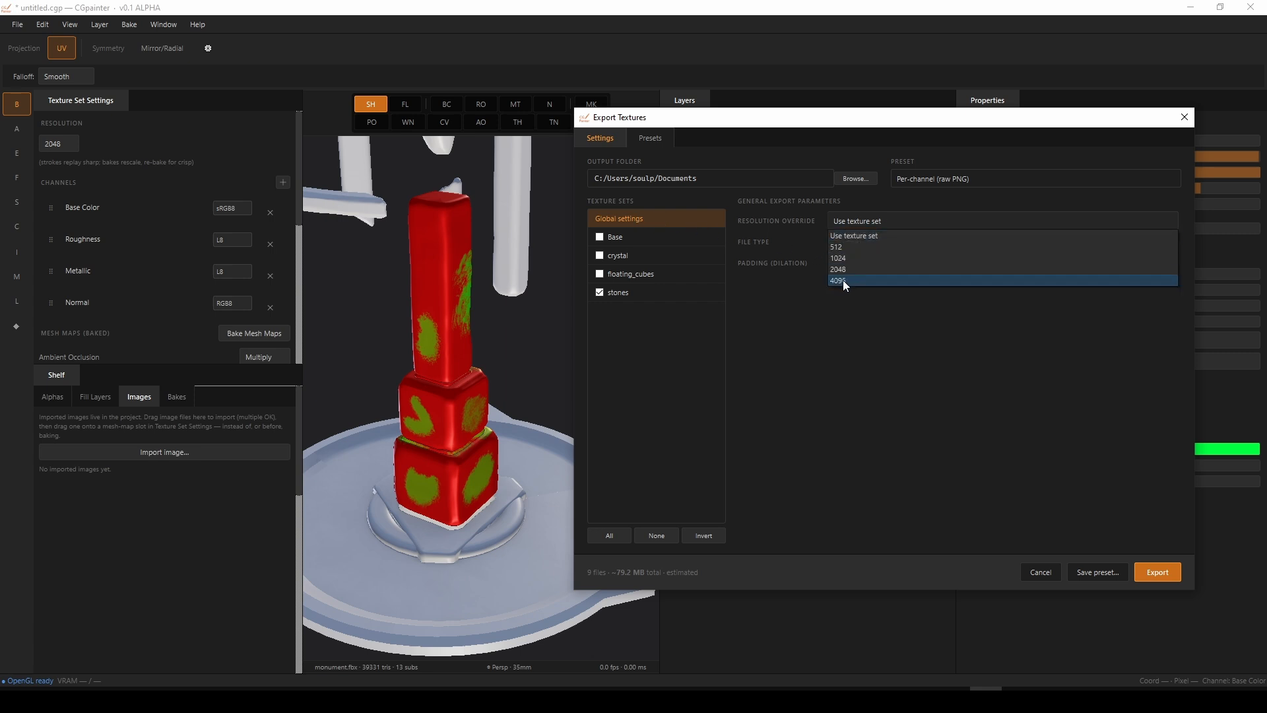
click(843, 281)
click(887, 243)
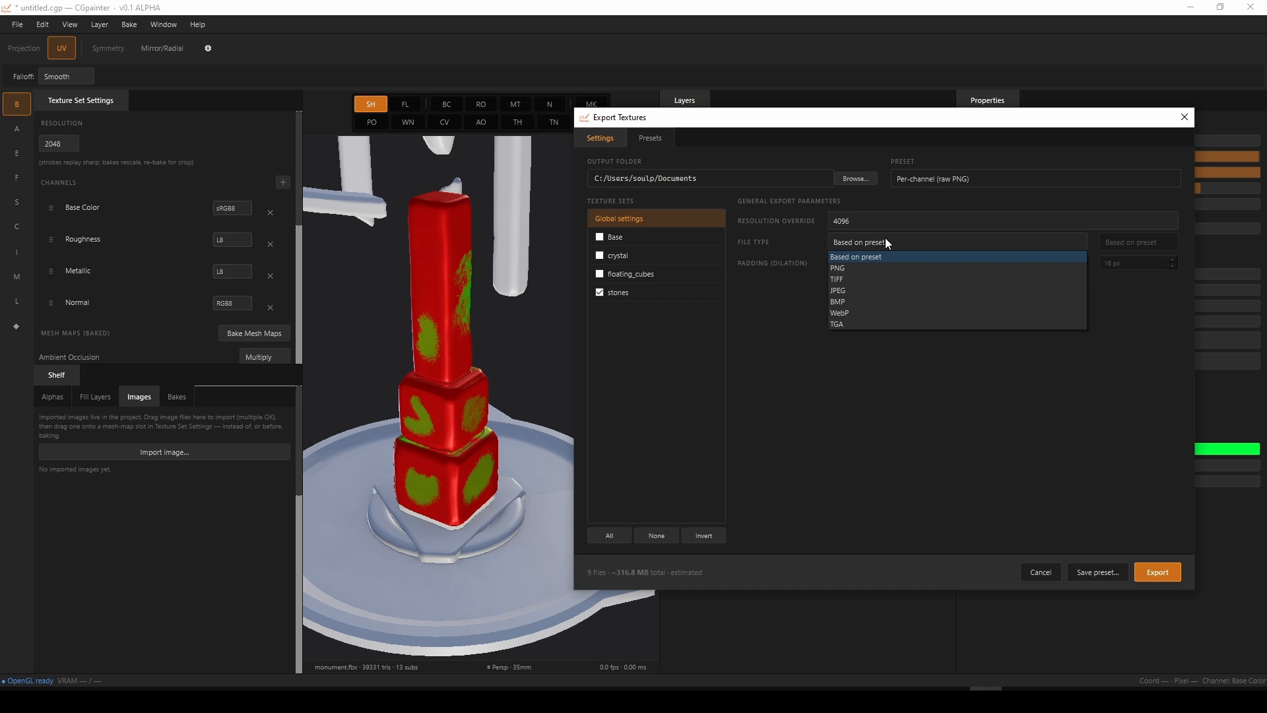
click(853, 268)
click(1139, 243)
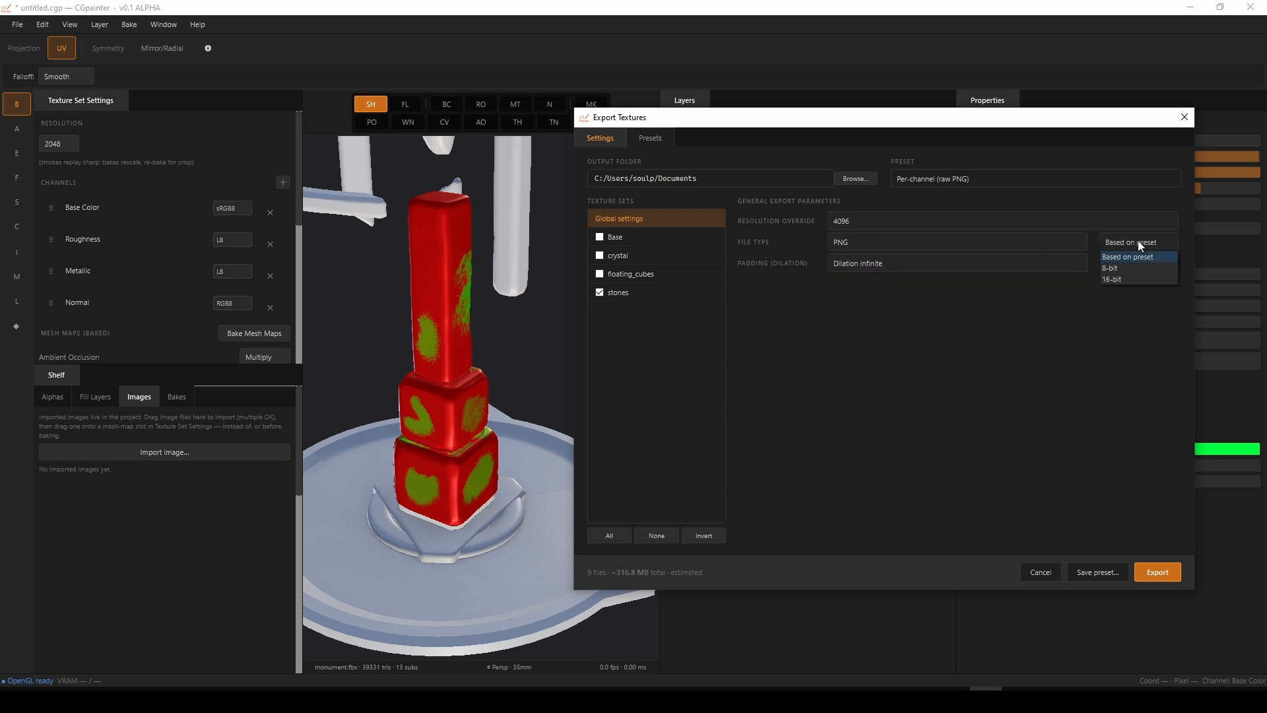
click(1123, 267)
Try the No padding option, restore Dilation infinite padding, and cancel the texture export
click(935, 262)
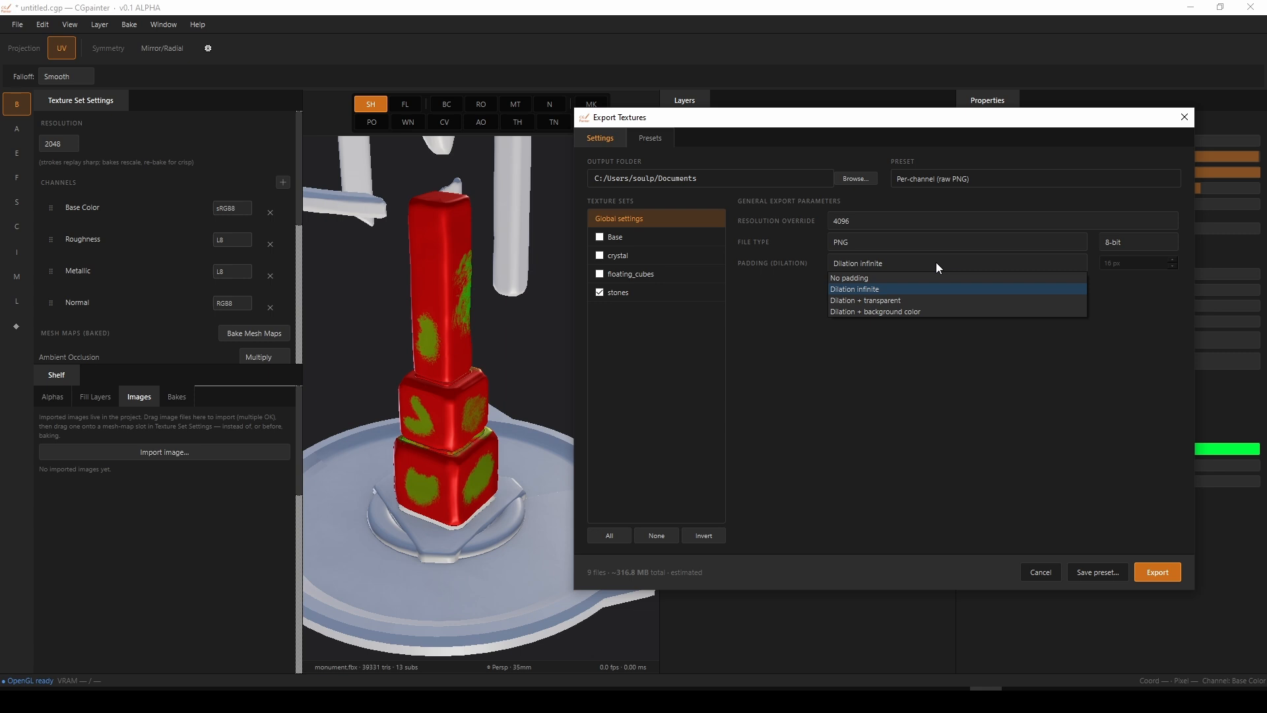
click(886, 269)
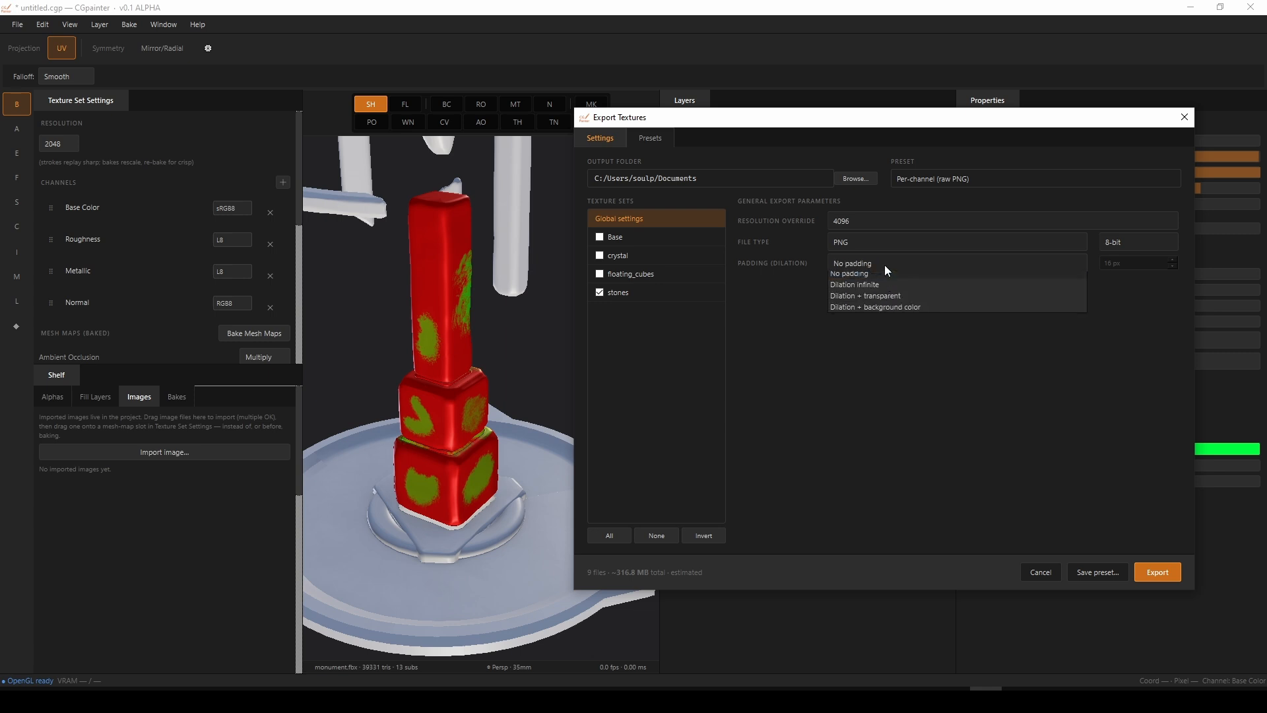
click(863, 290)
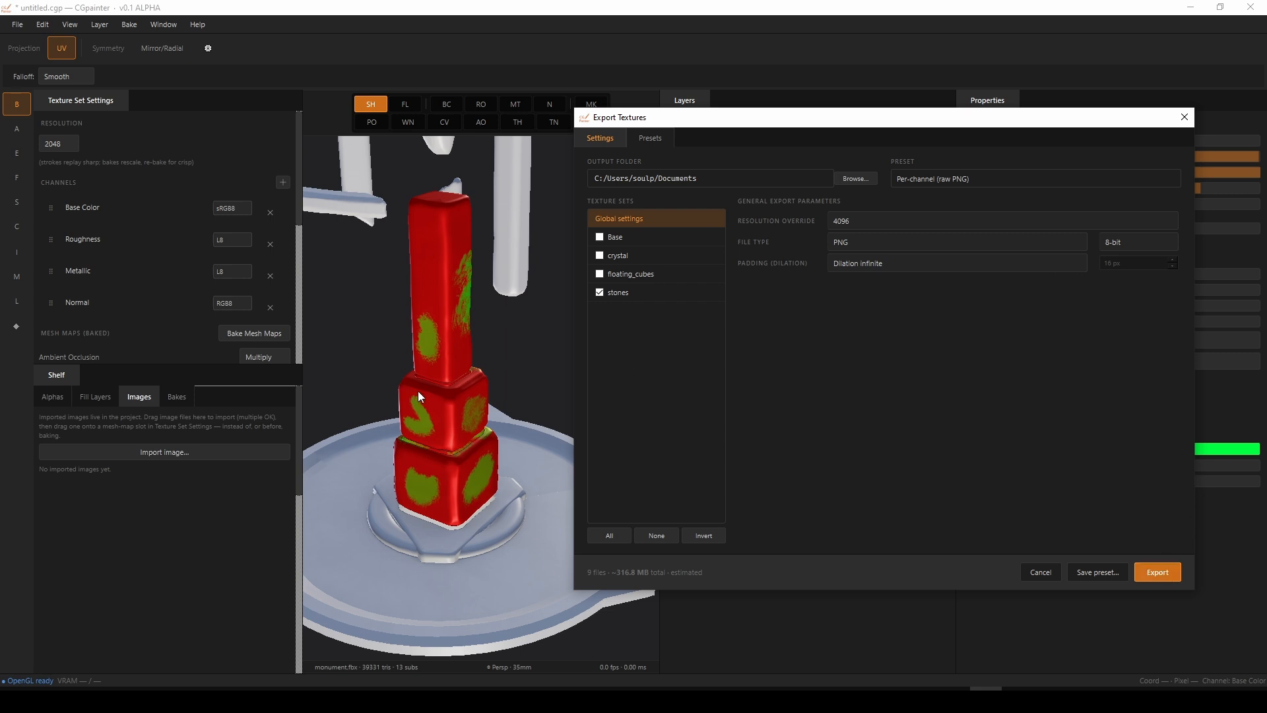
click(1034, 573)
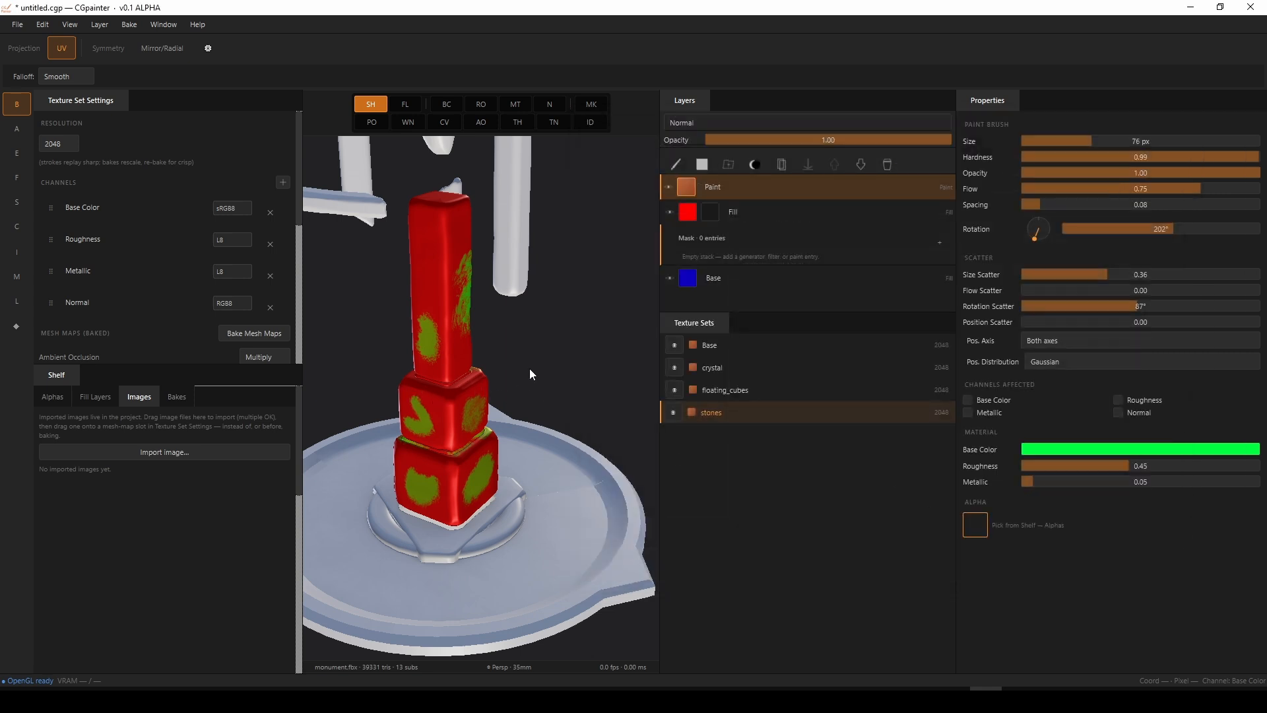
middle_drag(532, 367, 517, 346)
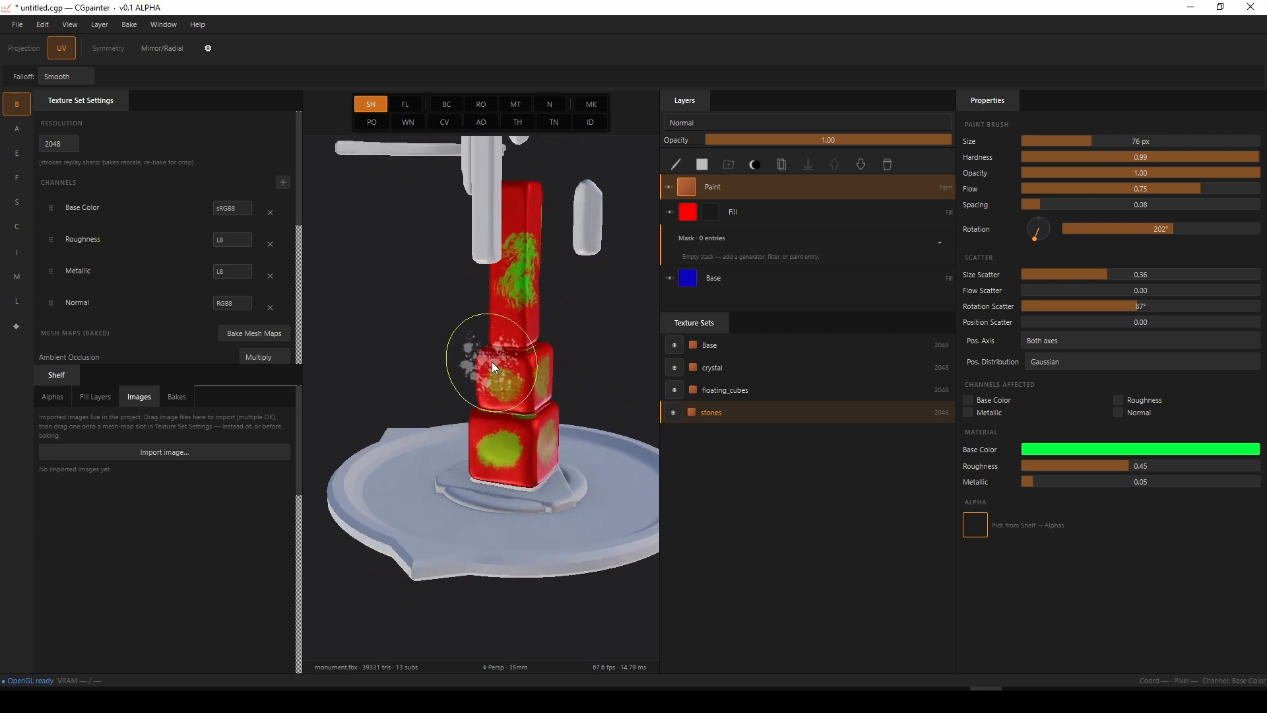
middle_drag(617, 339, 570, 331)
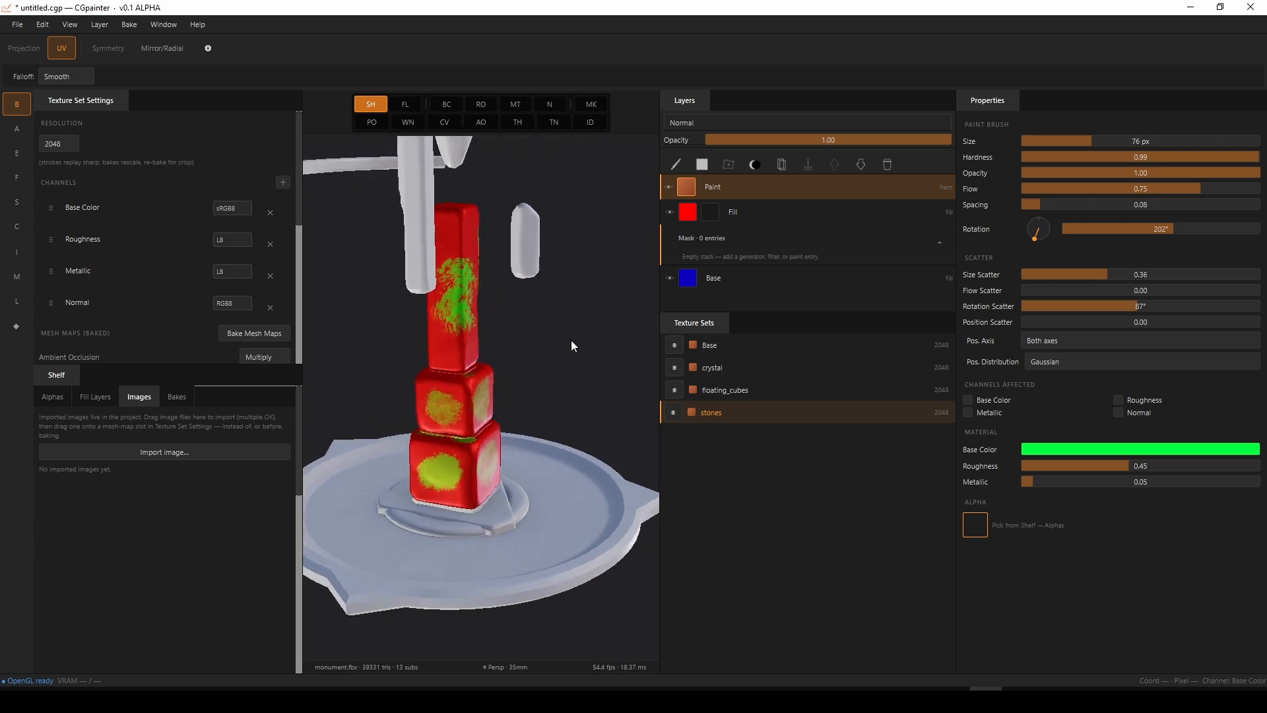